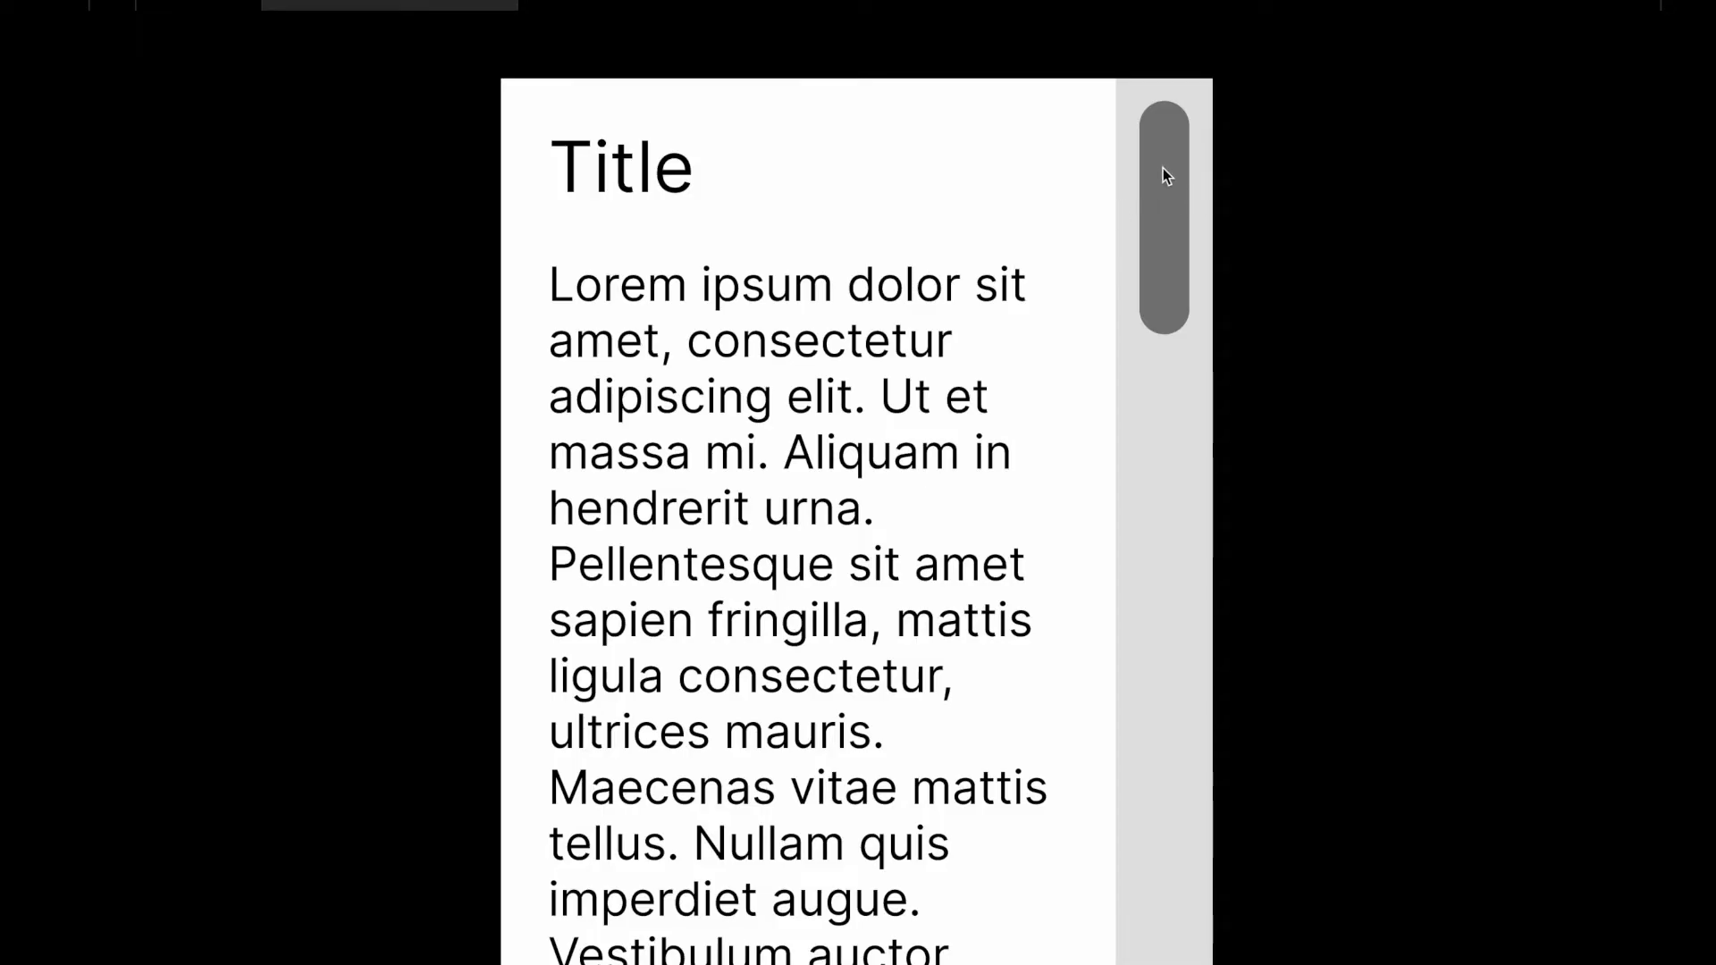
# Step: In the prototype, drag the scrollbar thumb down to the bottom of the text and back up to Title
pyautogui.moveTo(1164, 175); pyautogui.dragTo(1174, 824)
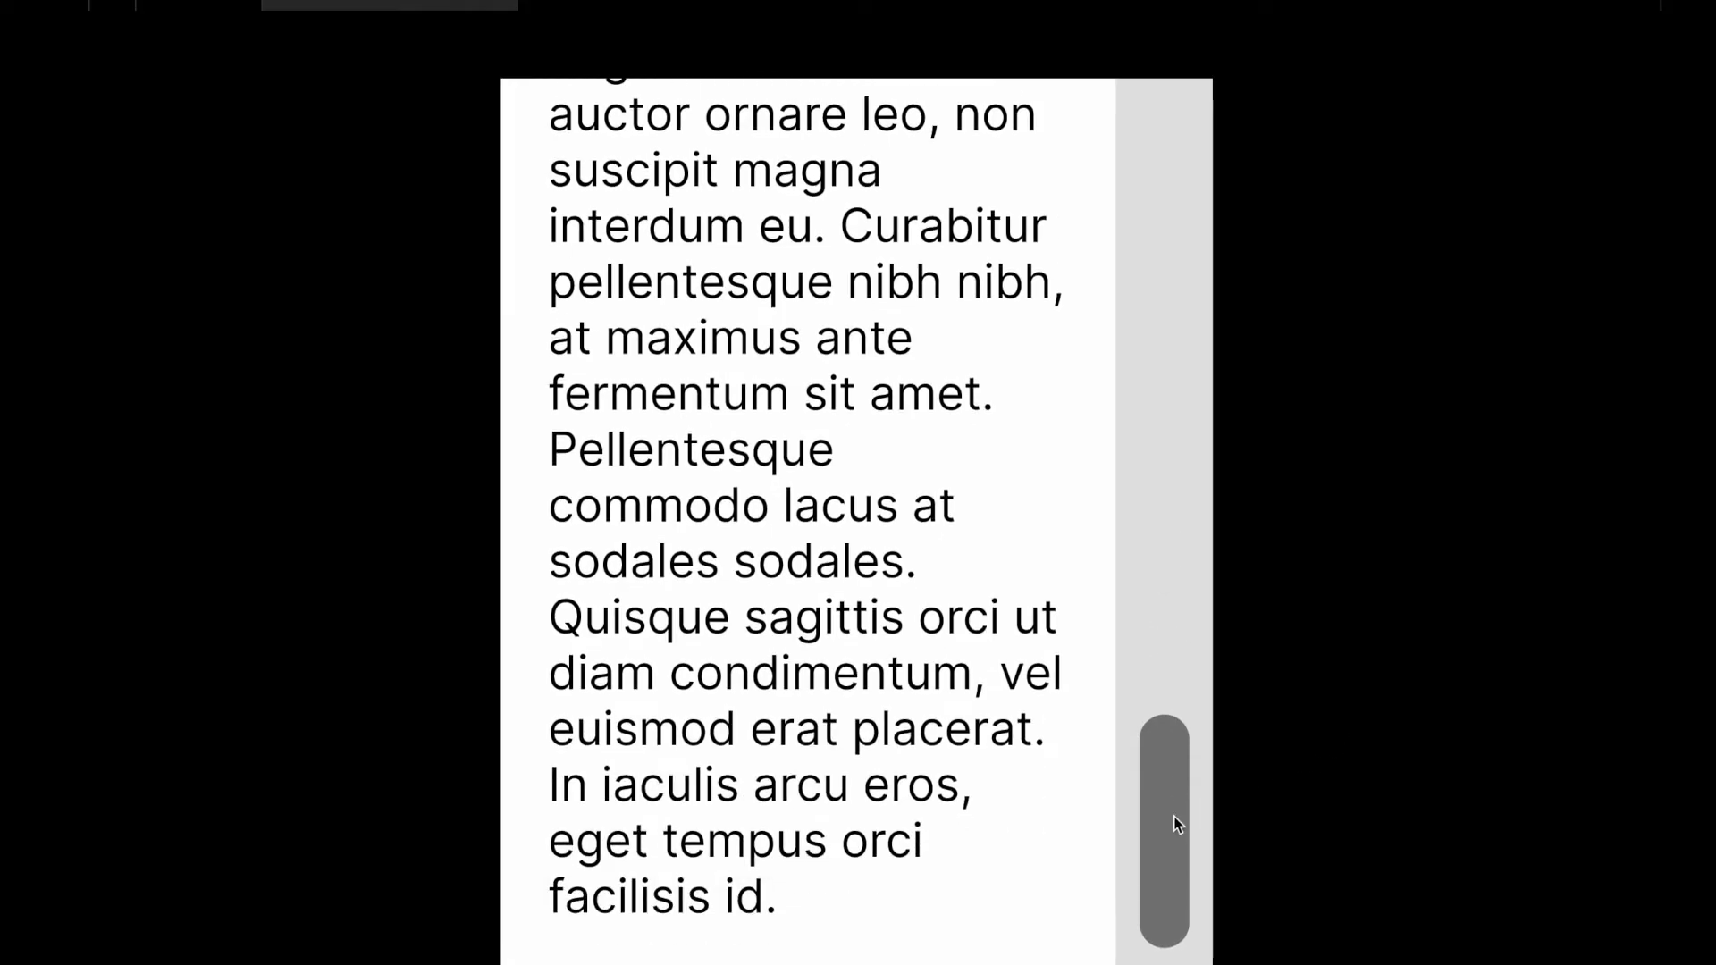
pyautogui.moveTo(1174, 817); pyautogui.dragTo(1186, 171)
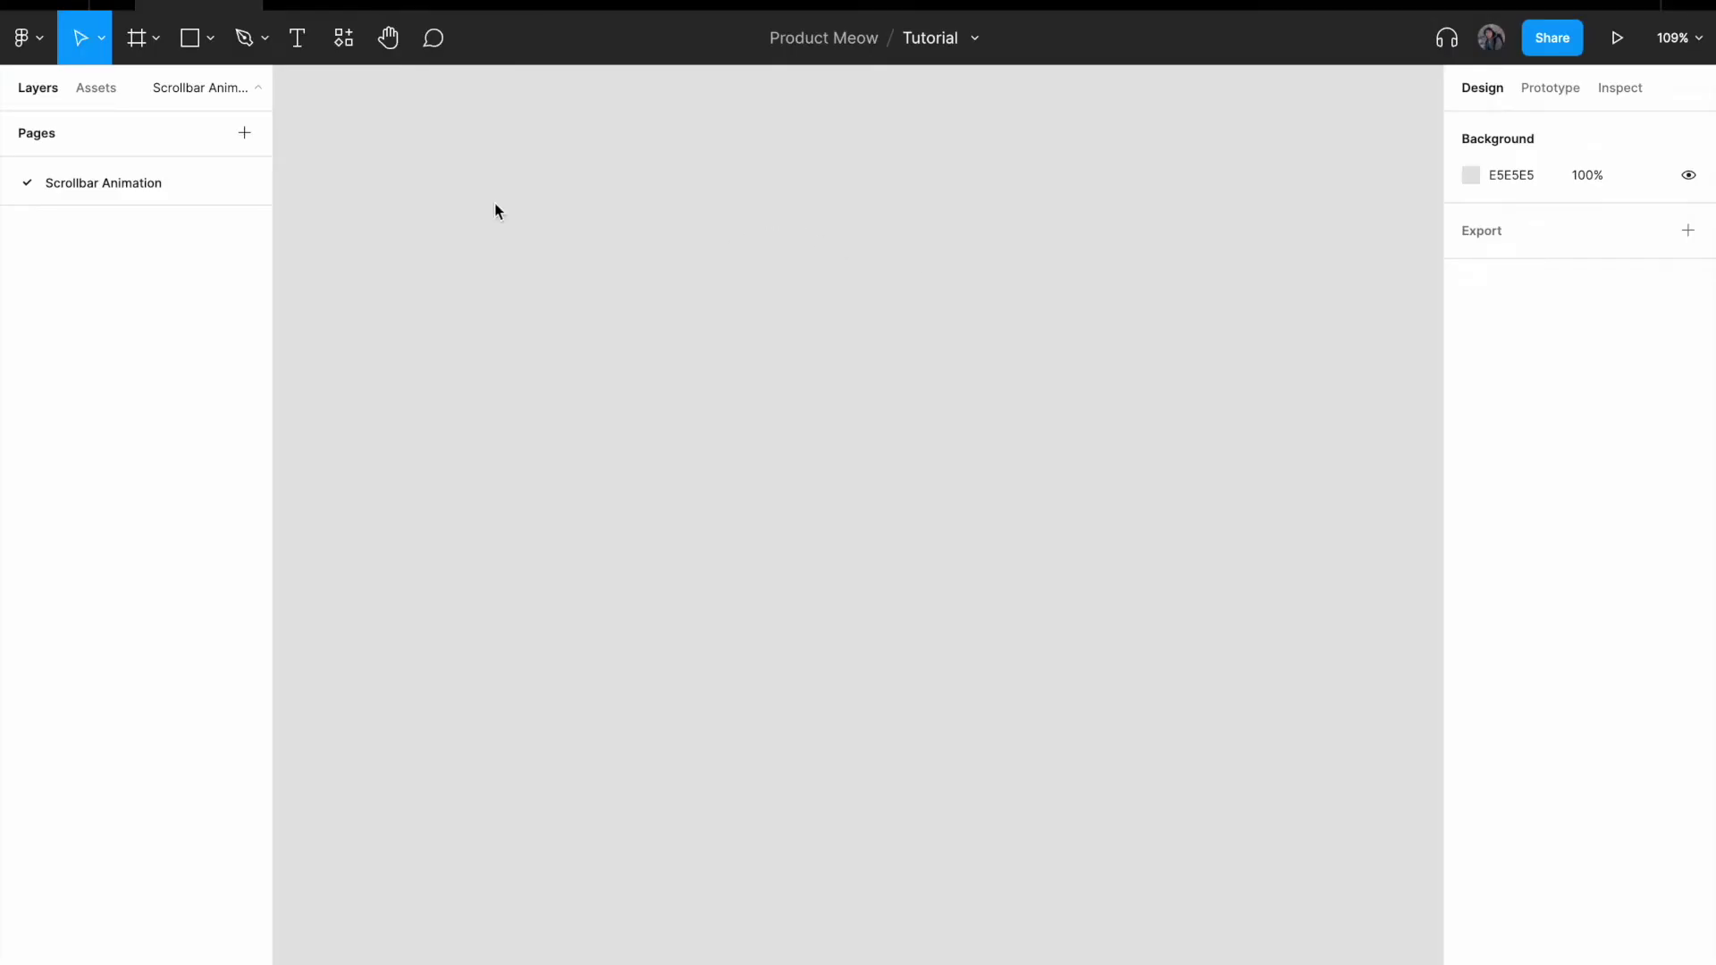
# Step: Add a 24-point text layer reading 'Title' on the canvas
pyautogui.click(297, 38)
pyautogui.click(389, 219)
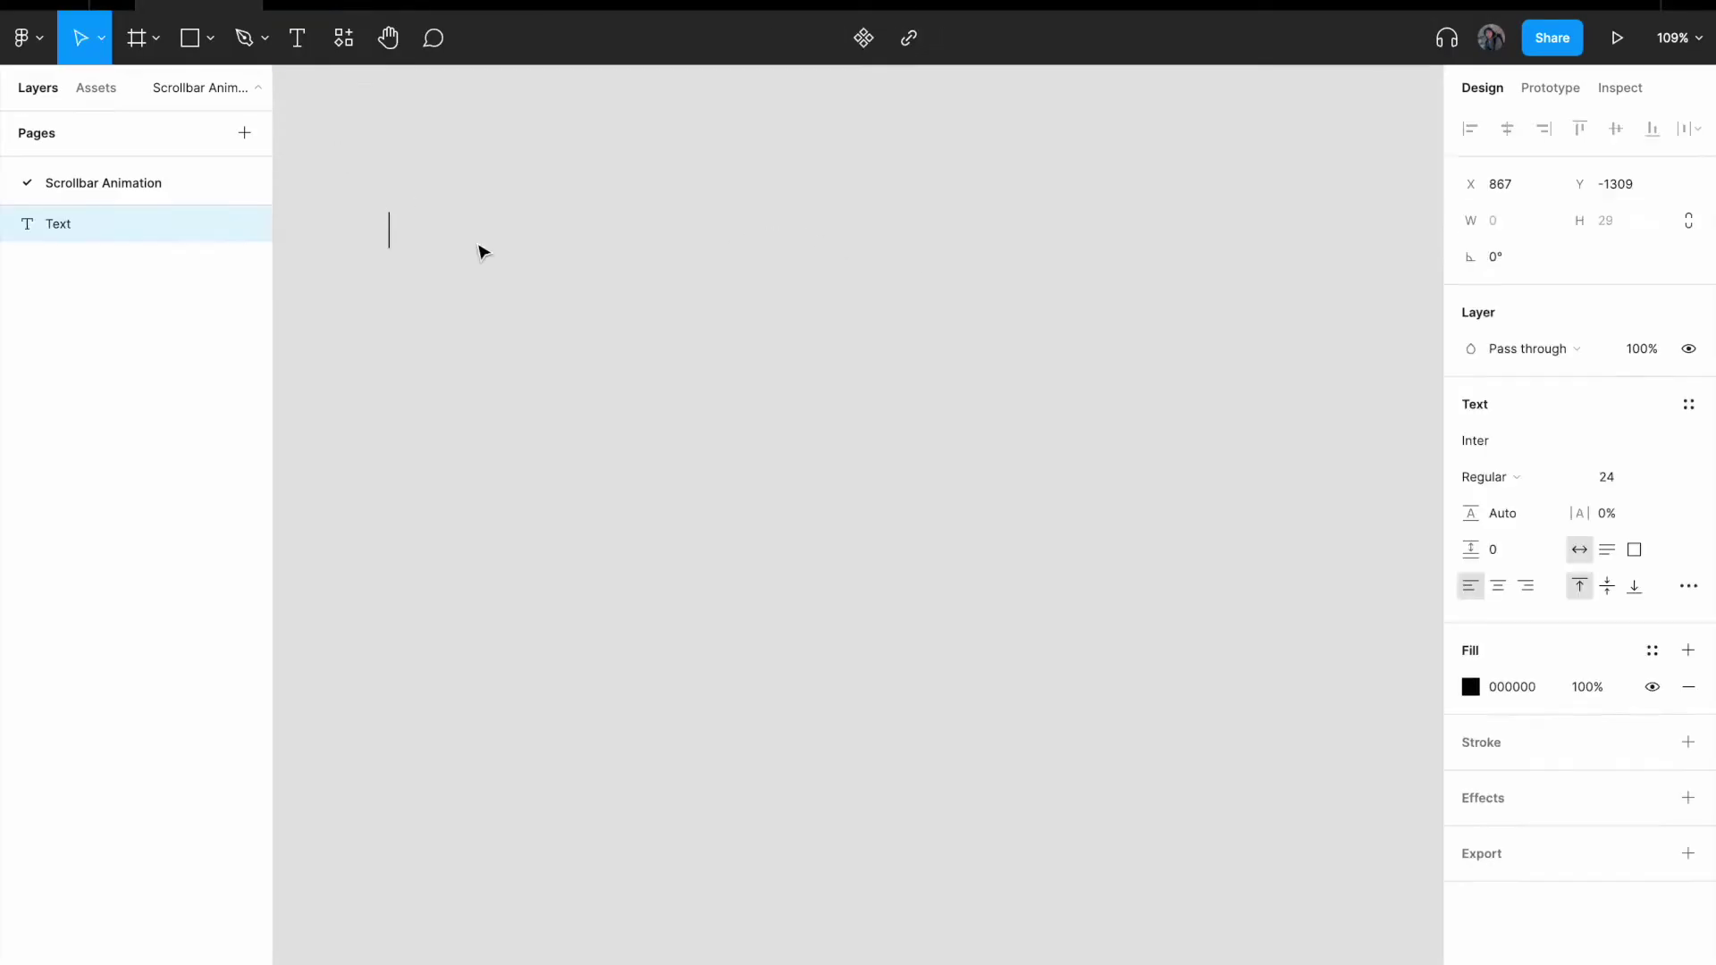
pyautogui.write('Title')
pyautogui.press('Escape')
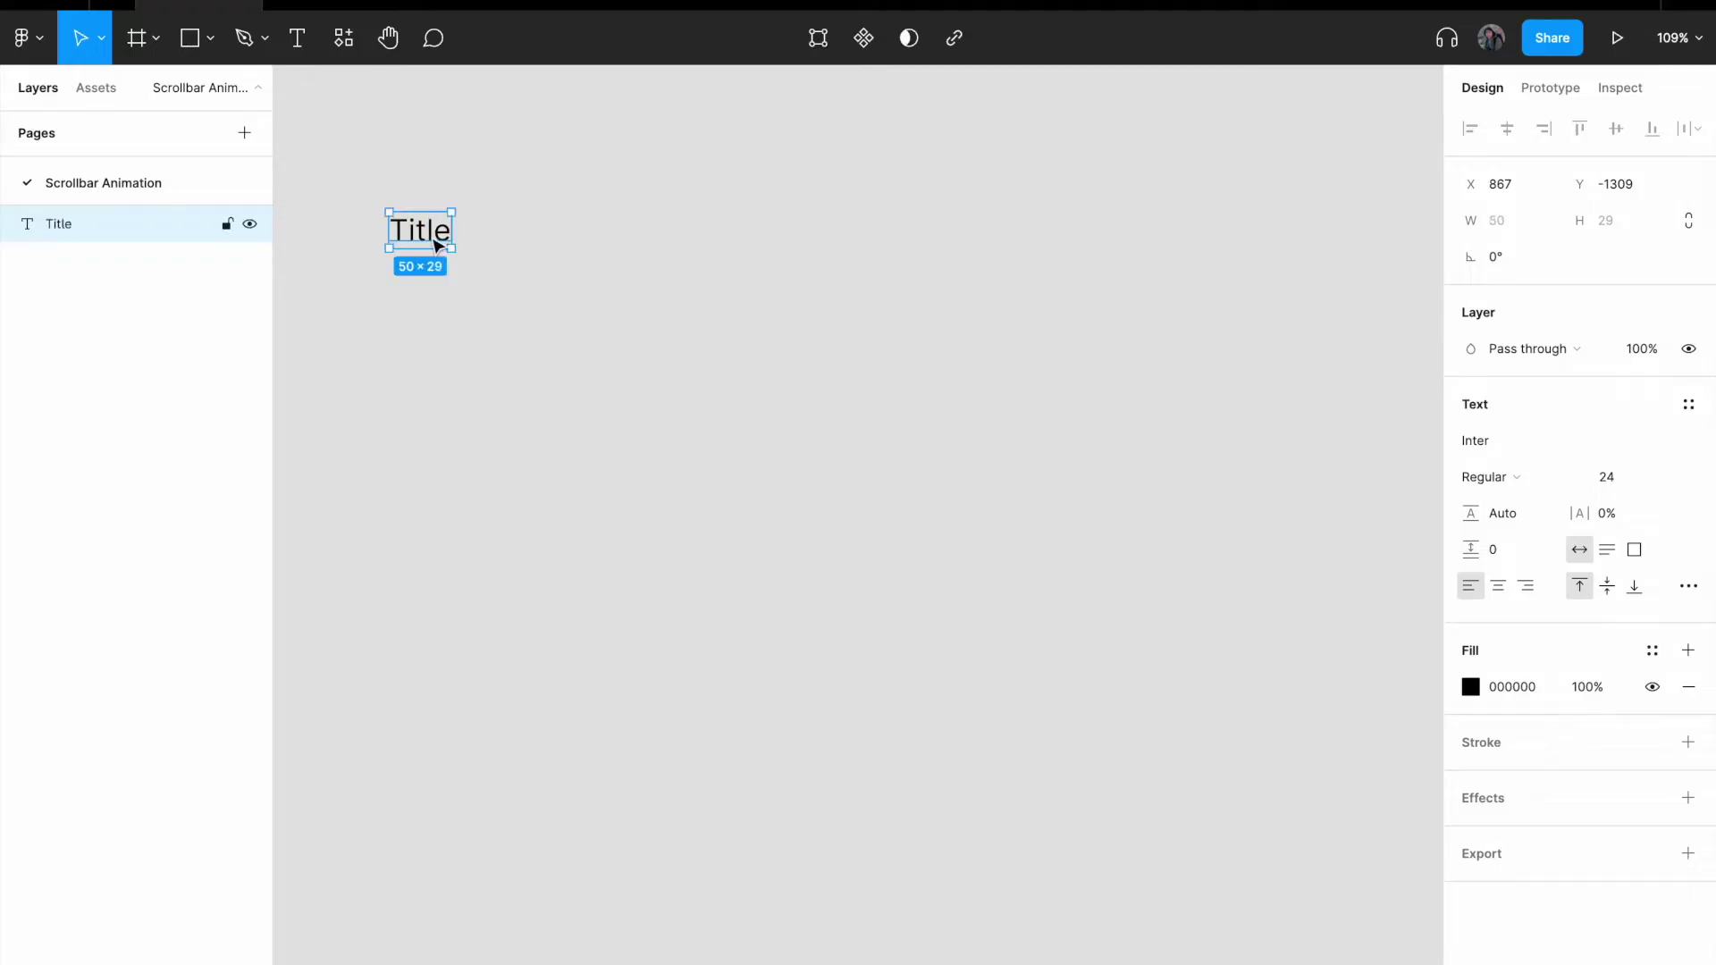
# Step: Duplicate Title, place the copy just below, and set its font size to 16
pyautogui.hotkey('ctrl', 'd')
pyautogui.moveTo(434, 248); pyautogui.dragTo(436, 304)
pyautogui.click(1641, 486)
pyautogui.write('16')
pyautogui.press('Return')
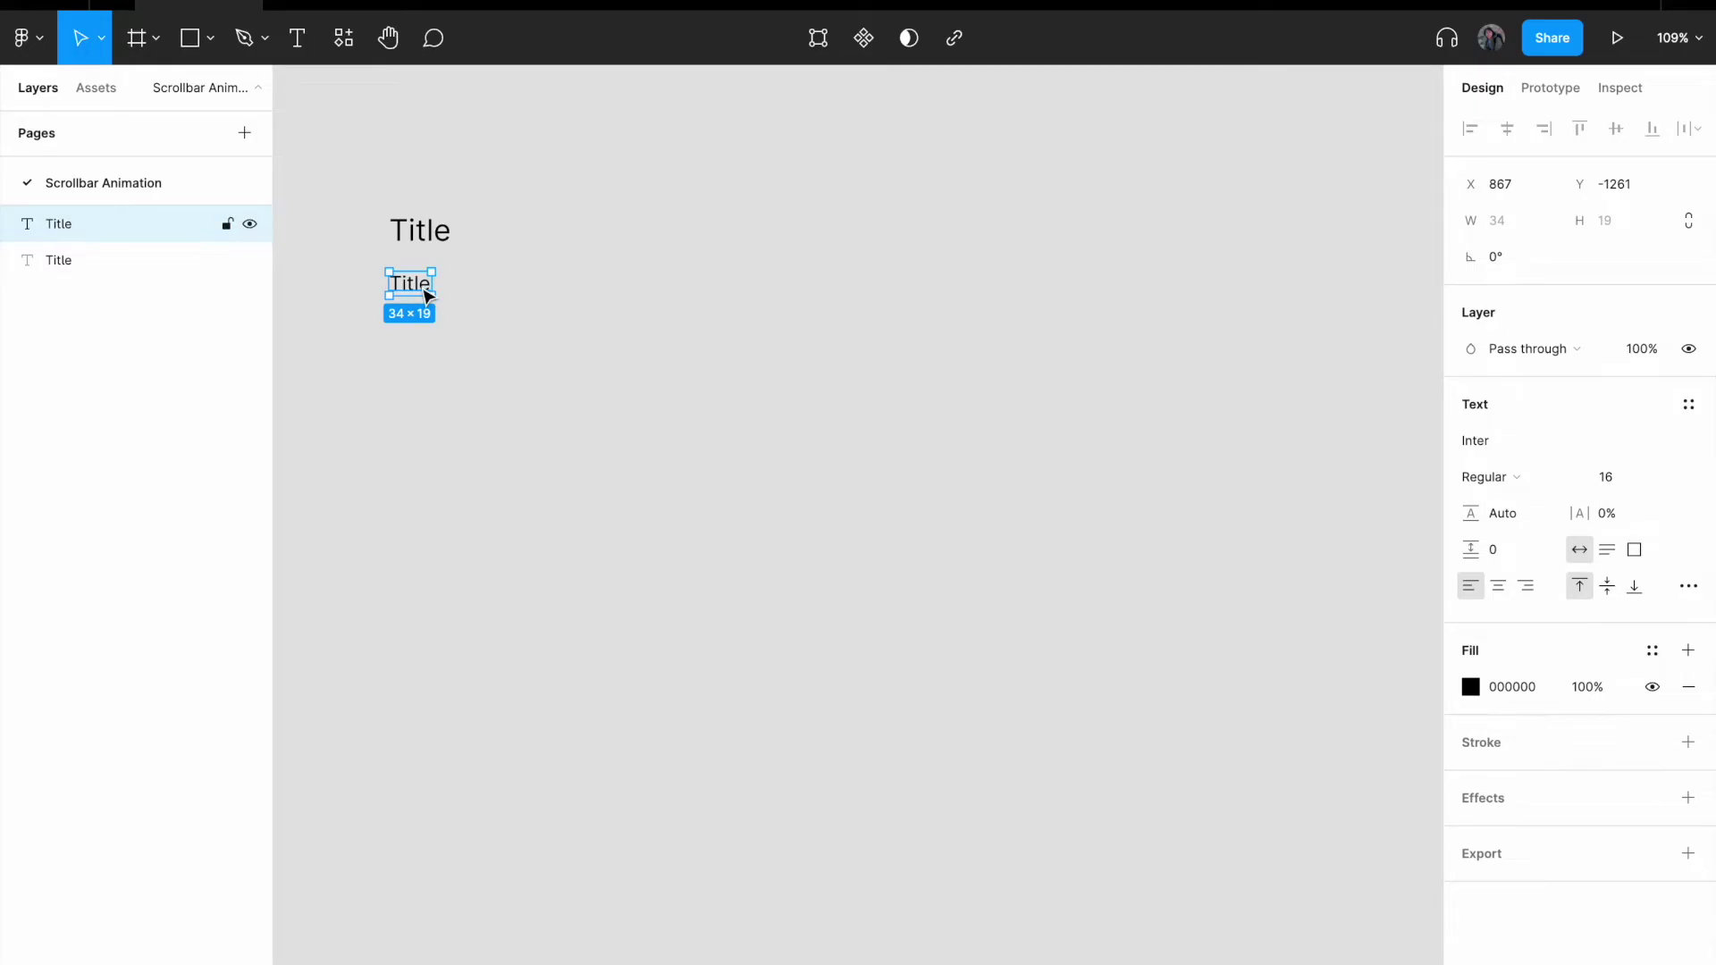
pyautogui.rightClick(427, 293)
# Step: Run the Loremzer plugin to fill the small Title copy with 2 lorem ipsum paragraphs
pyautogui.moveTo(566, 766)
pyautogui.click(709, 751)
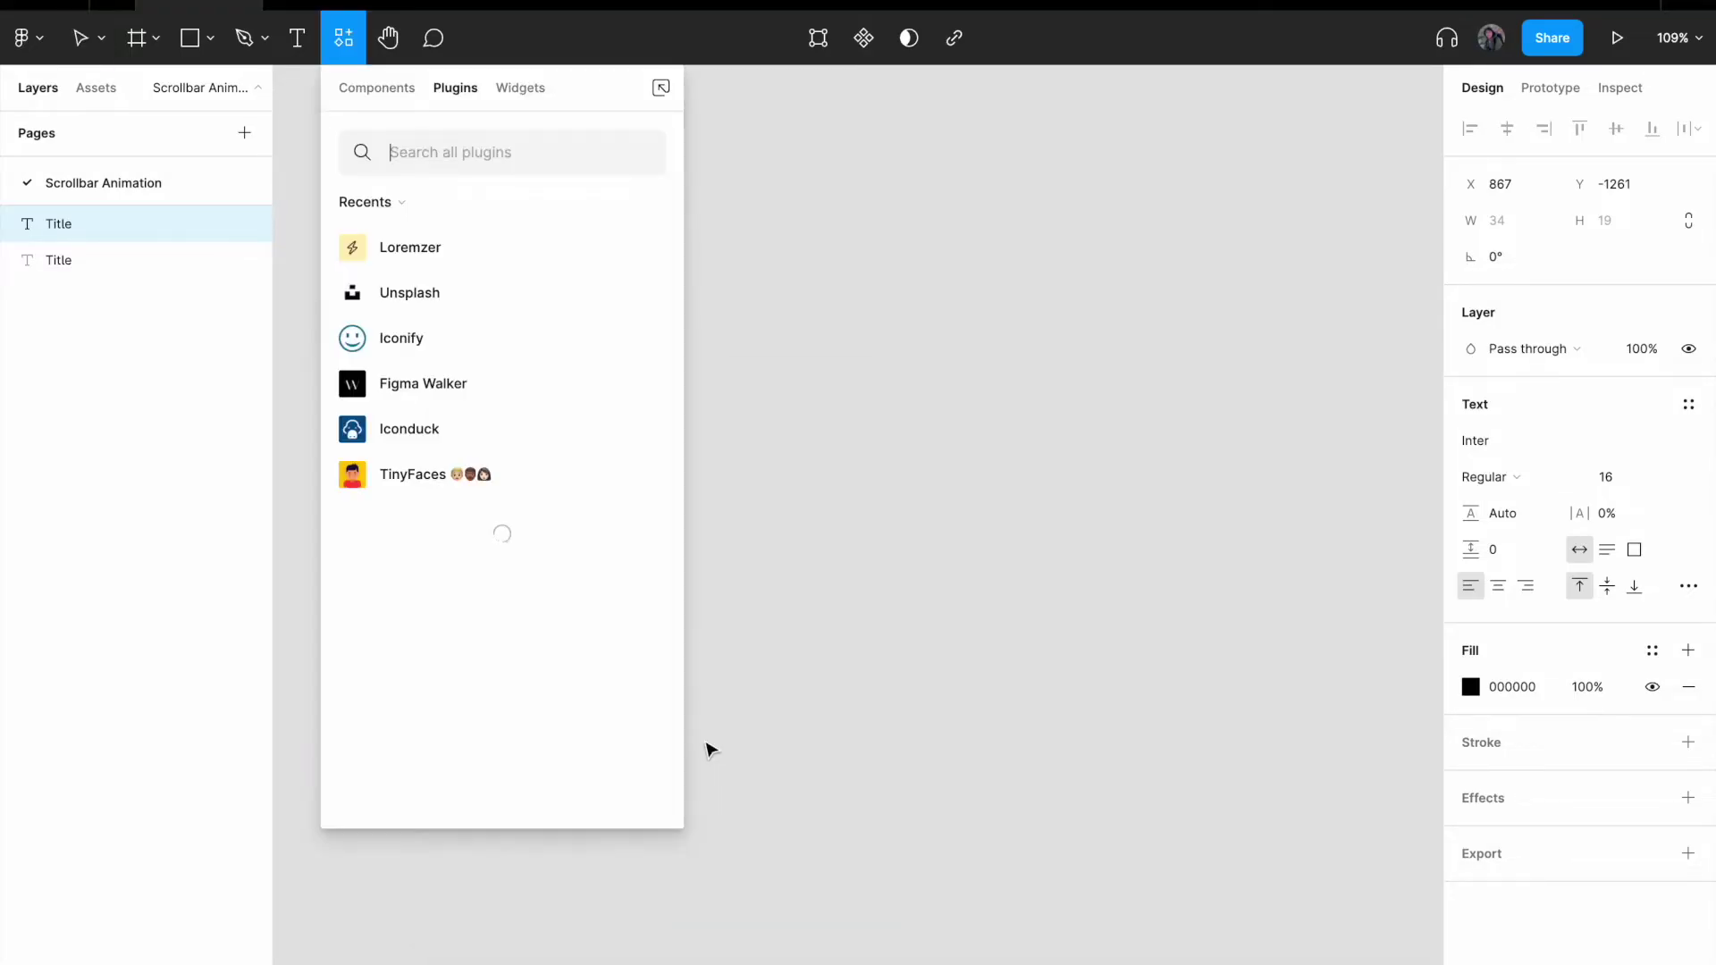
pyautogui.write('lorem')
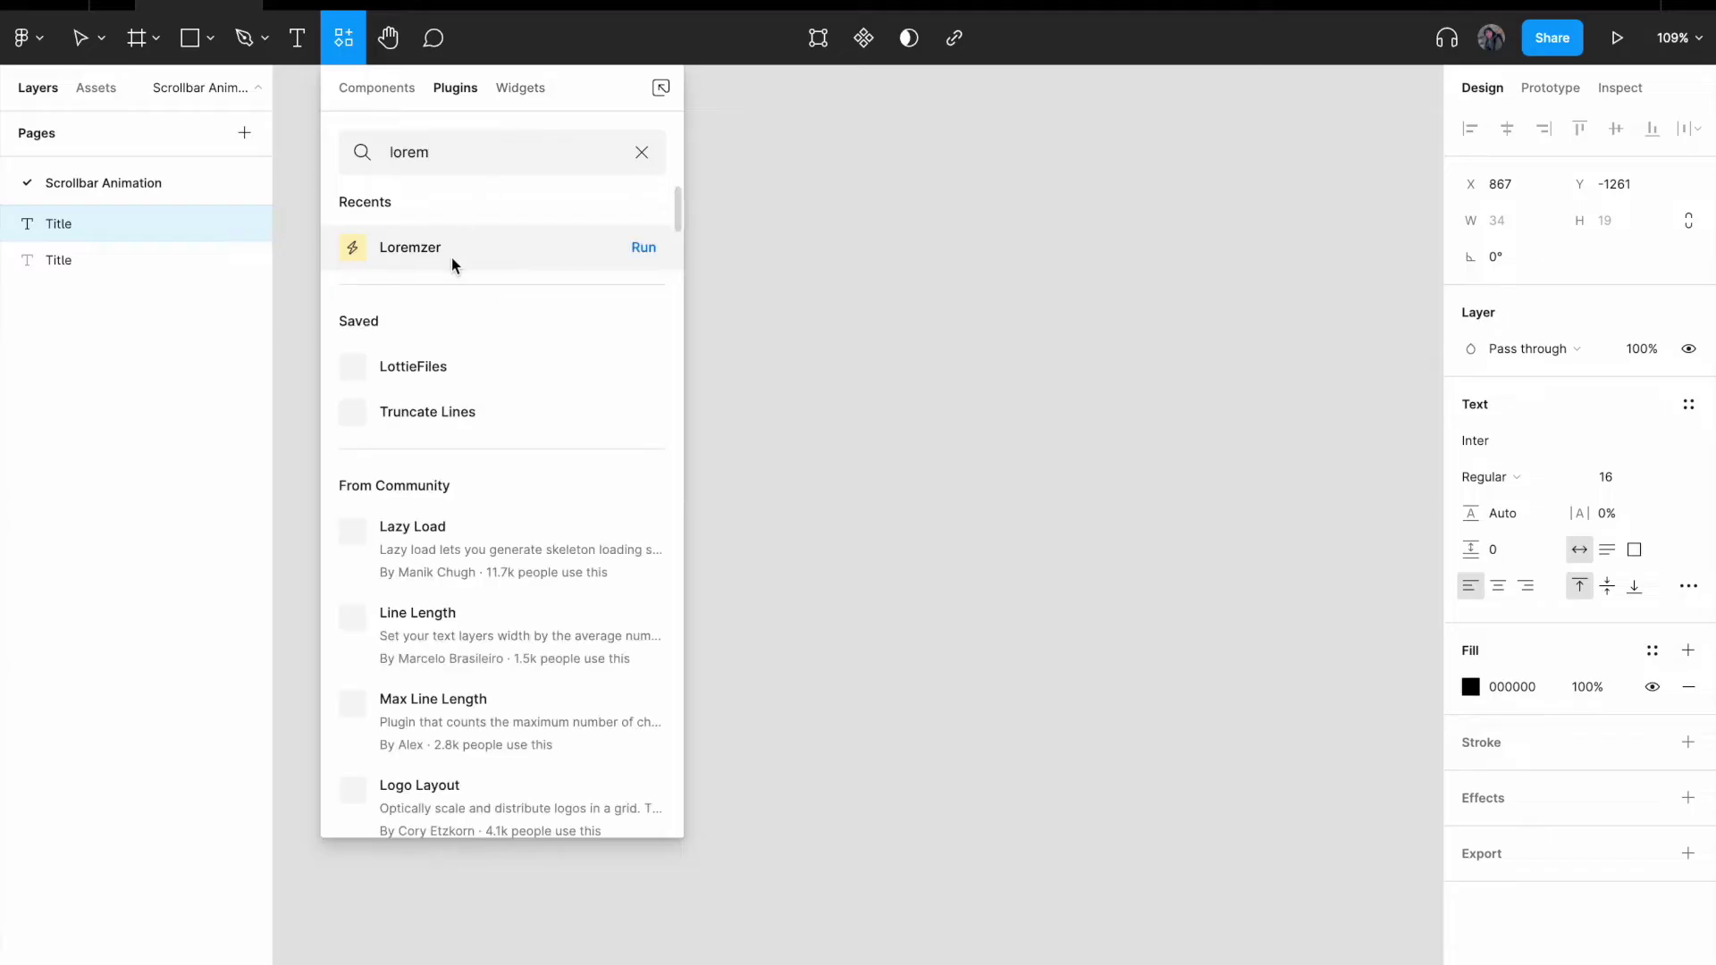
pyautogui.click(641, 250)
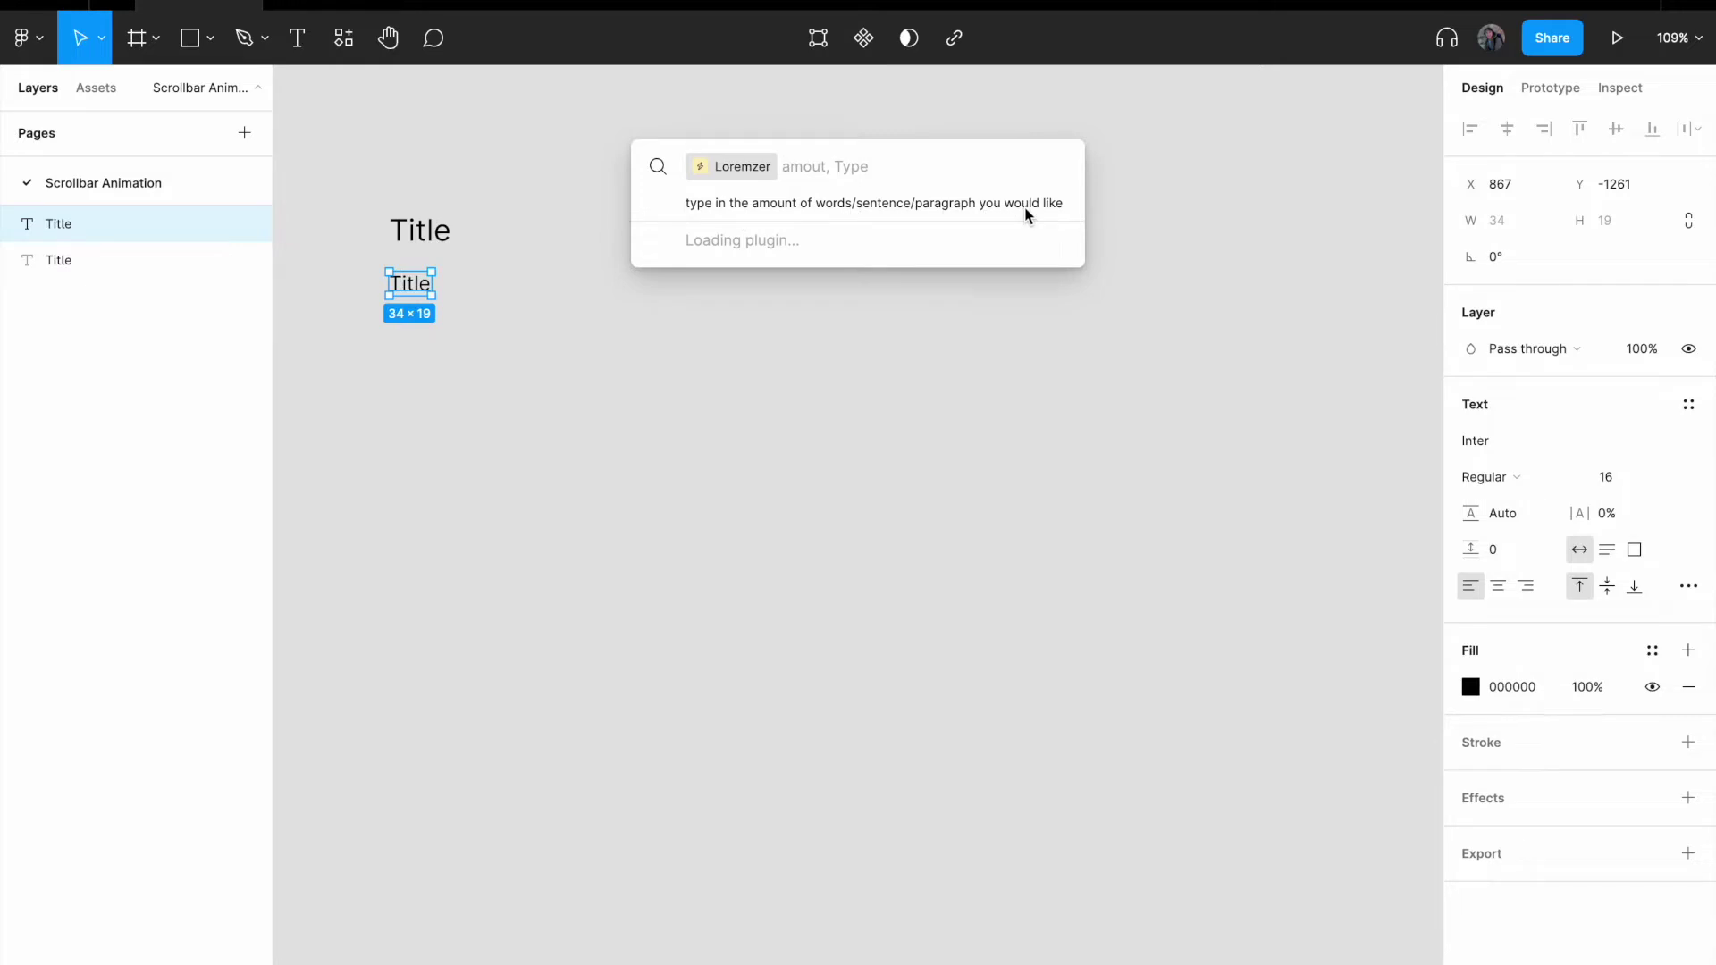
pyautogui.write('2,')
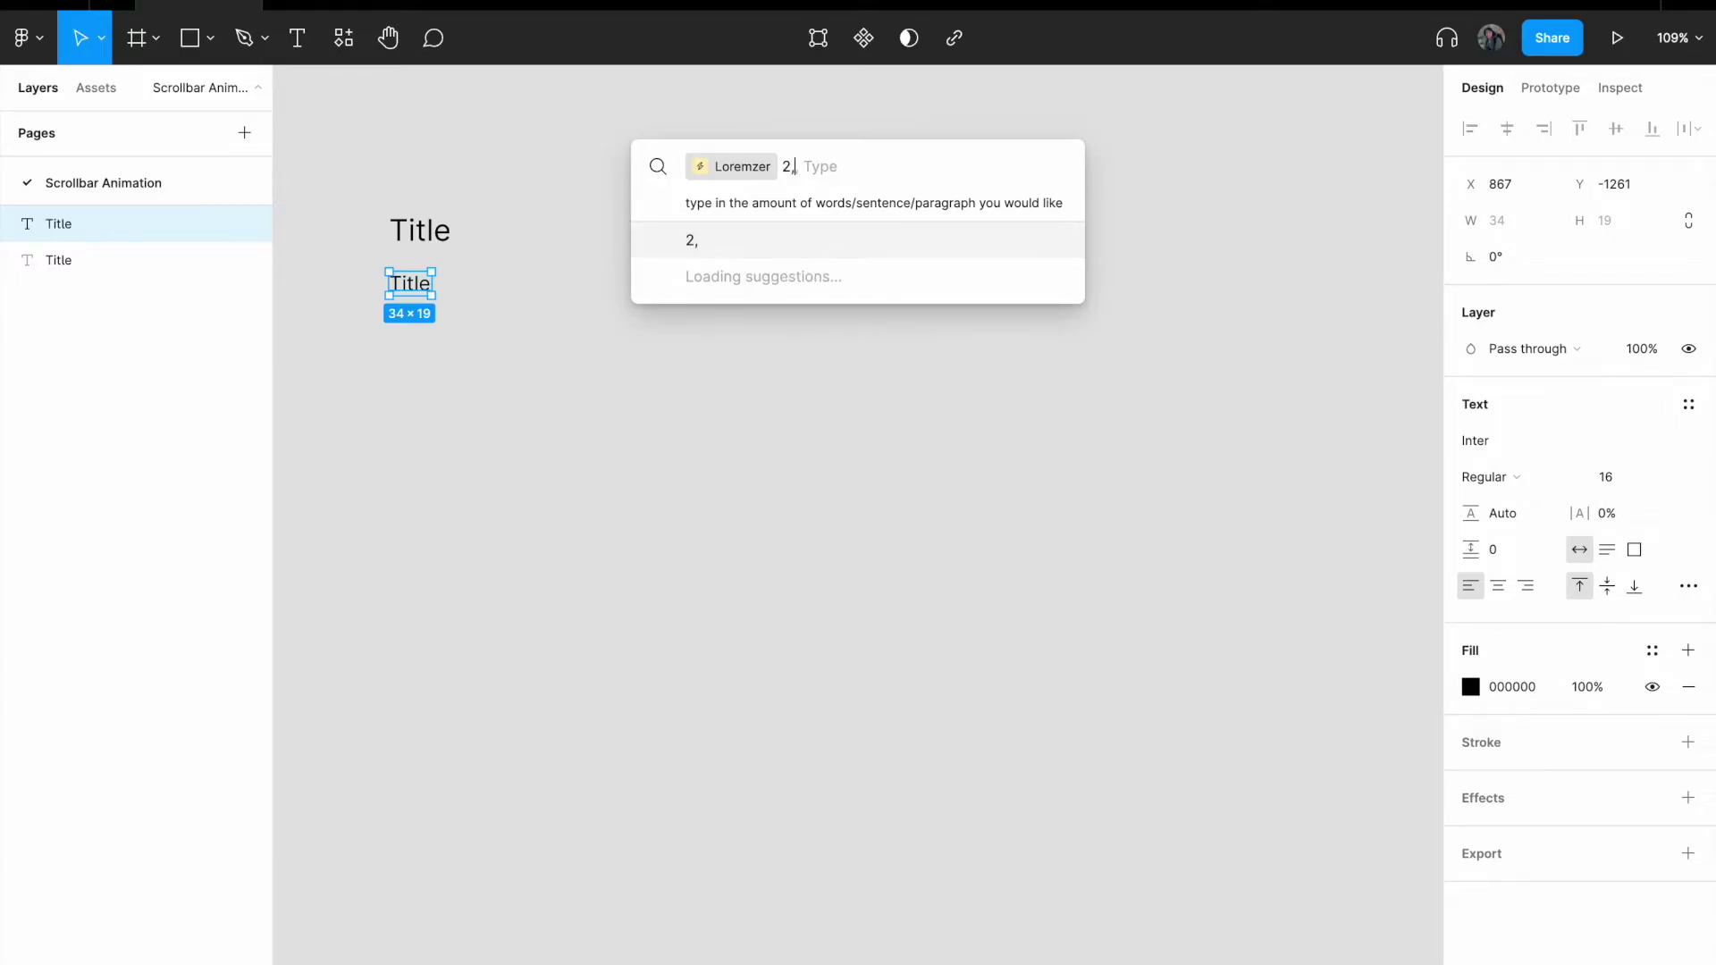
pyautogui.press('Return')
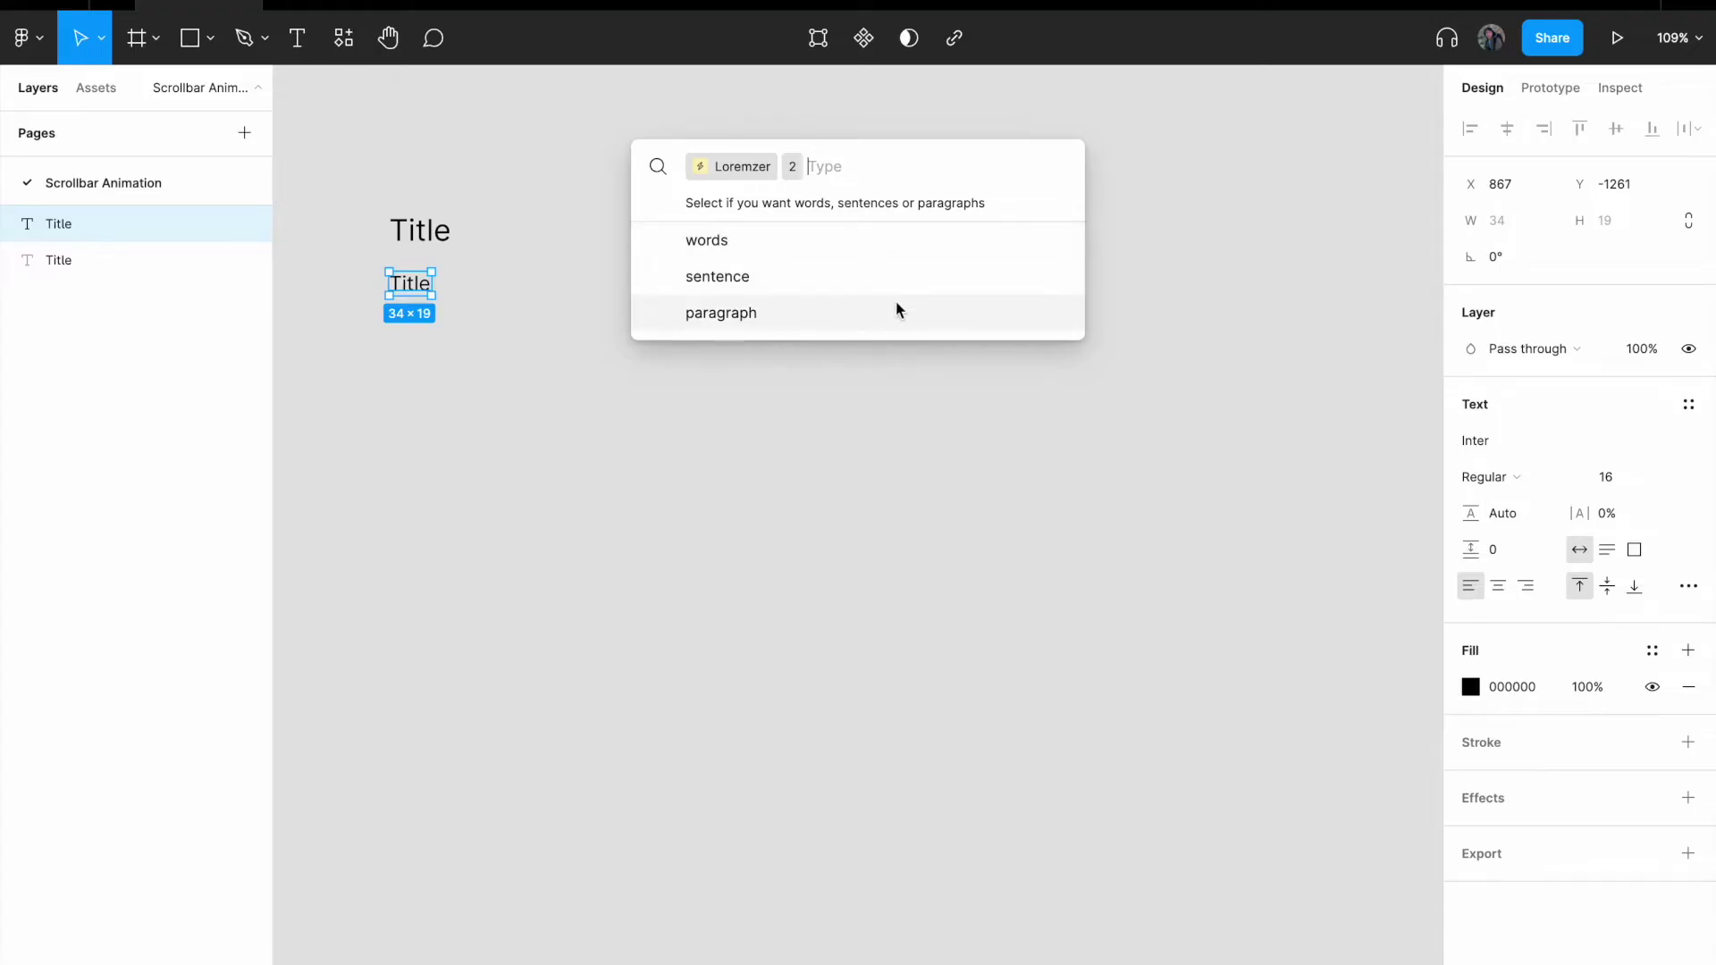
pyautogui.click(876, 312)
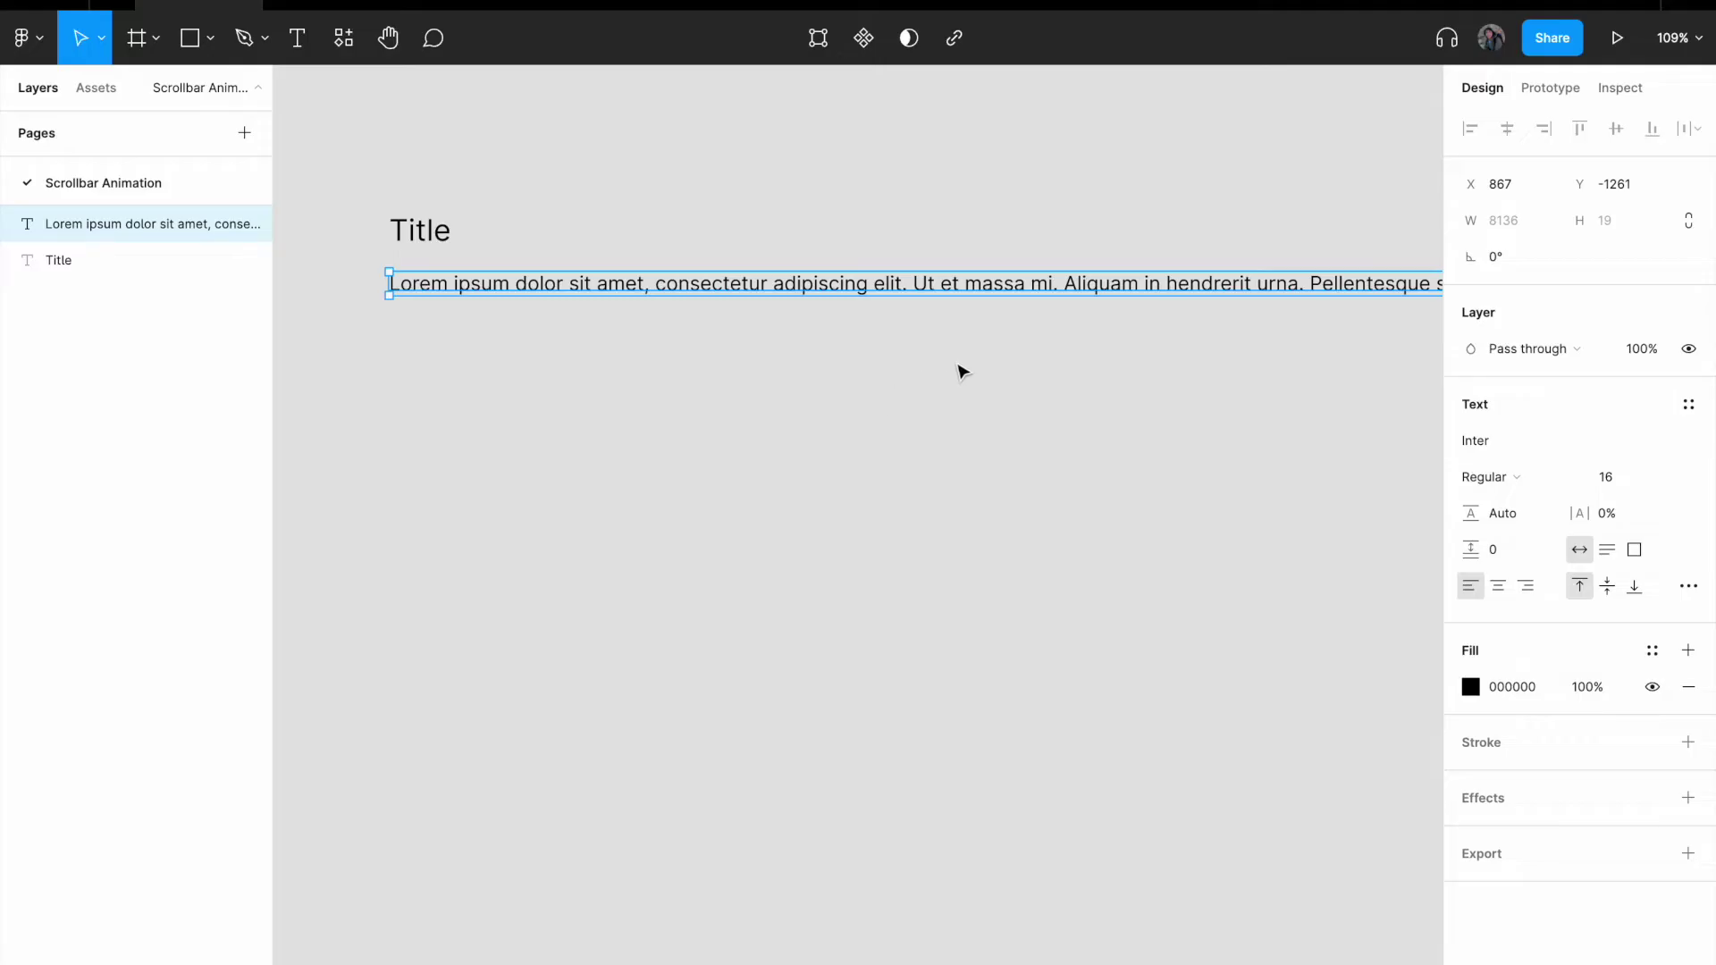
# Step: Squeeze the lorem ipsum text box to a 114-wide, 1729-tall column under Title
pyautogui.scroll(-10, 1312, 374)
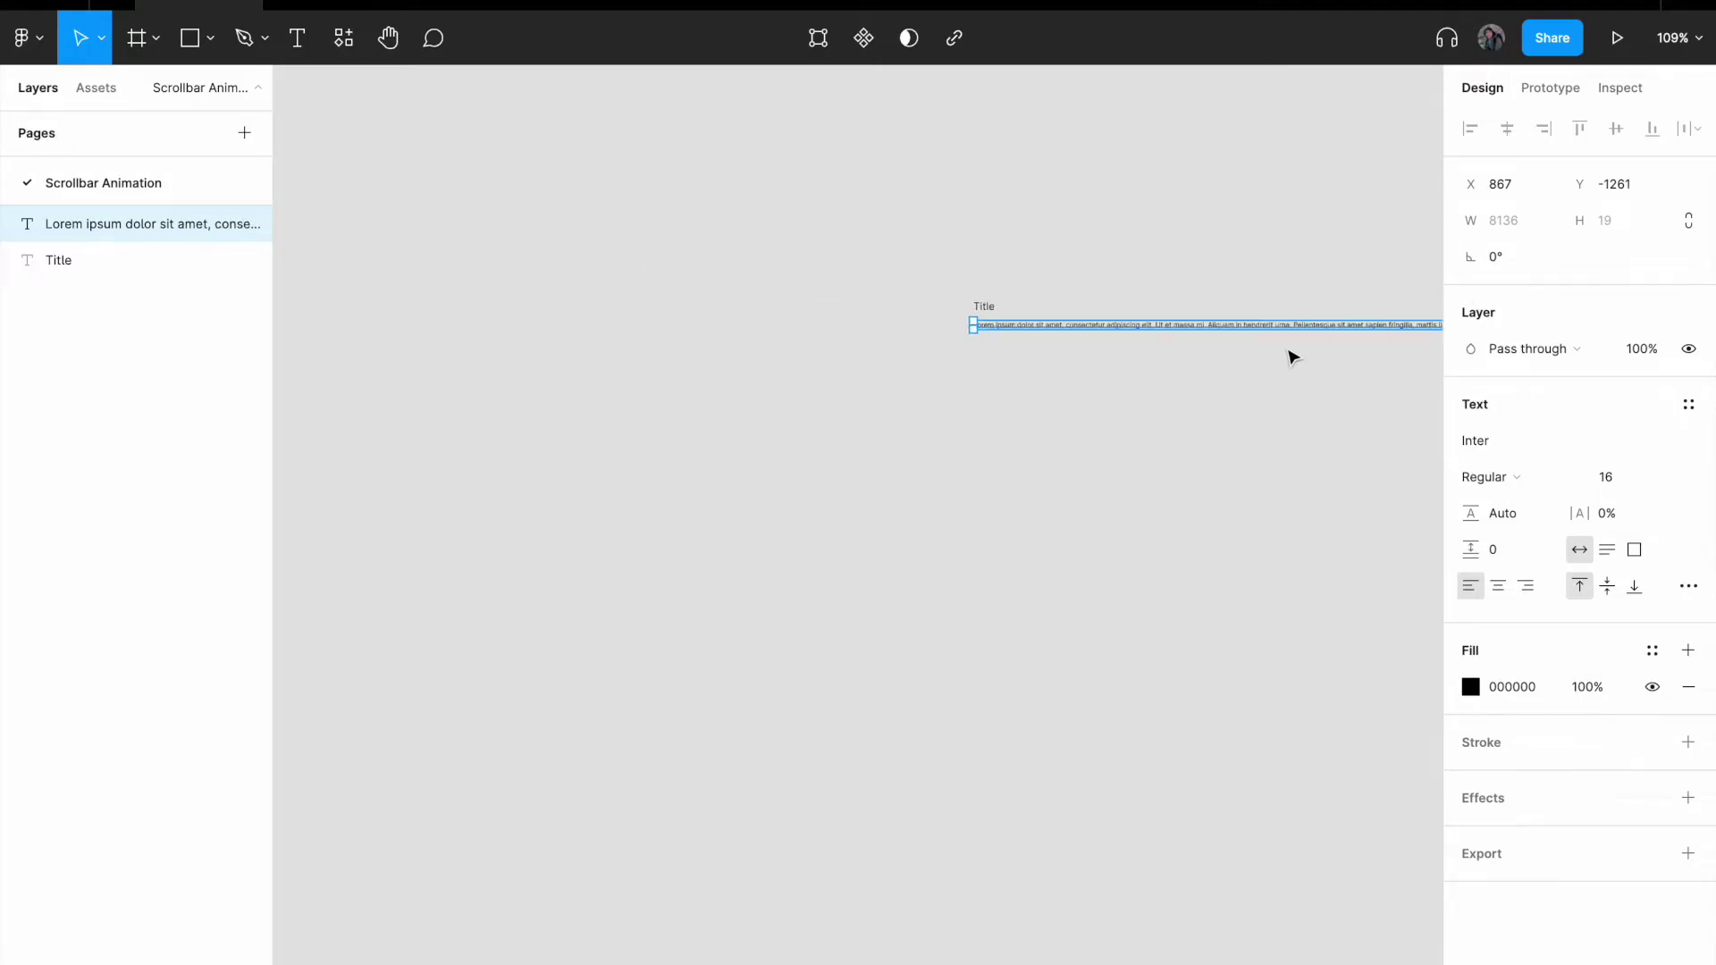
pyautogui.moveTo(1232, 273); pyautogui.dragTo(399, 306)
pyautogui.hscroll(-10, 399, 308)
pyautogui.hscroll(-10, 398, 308)
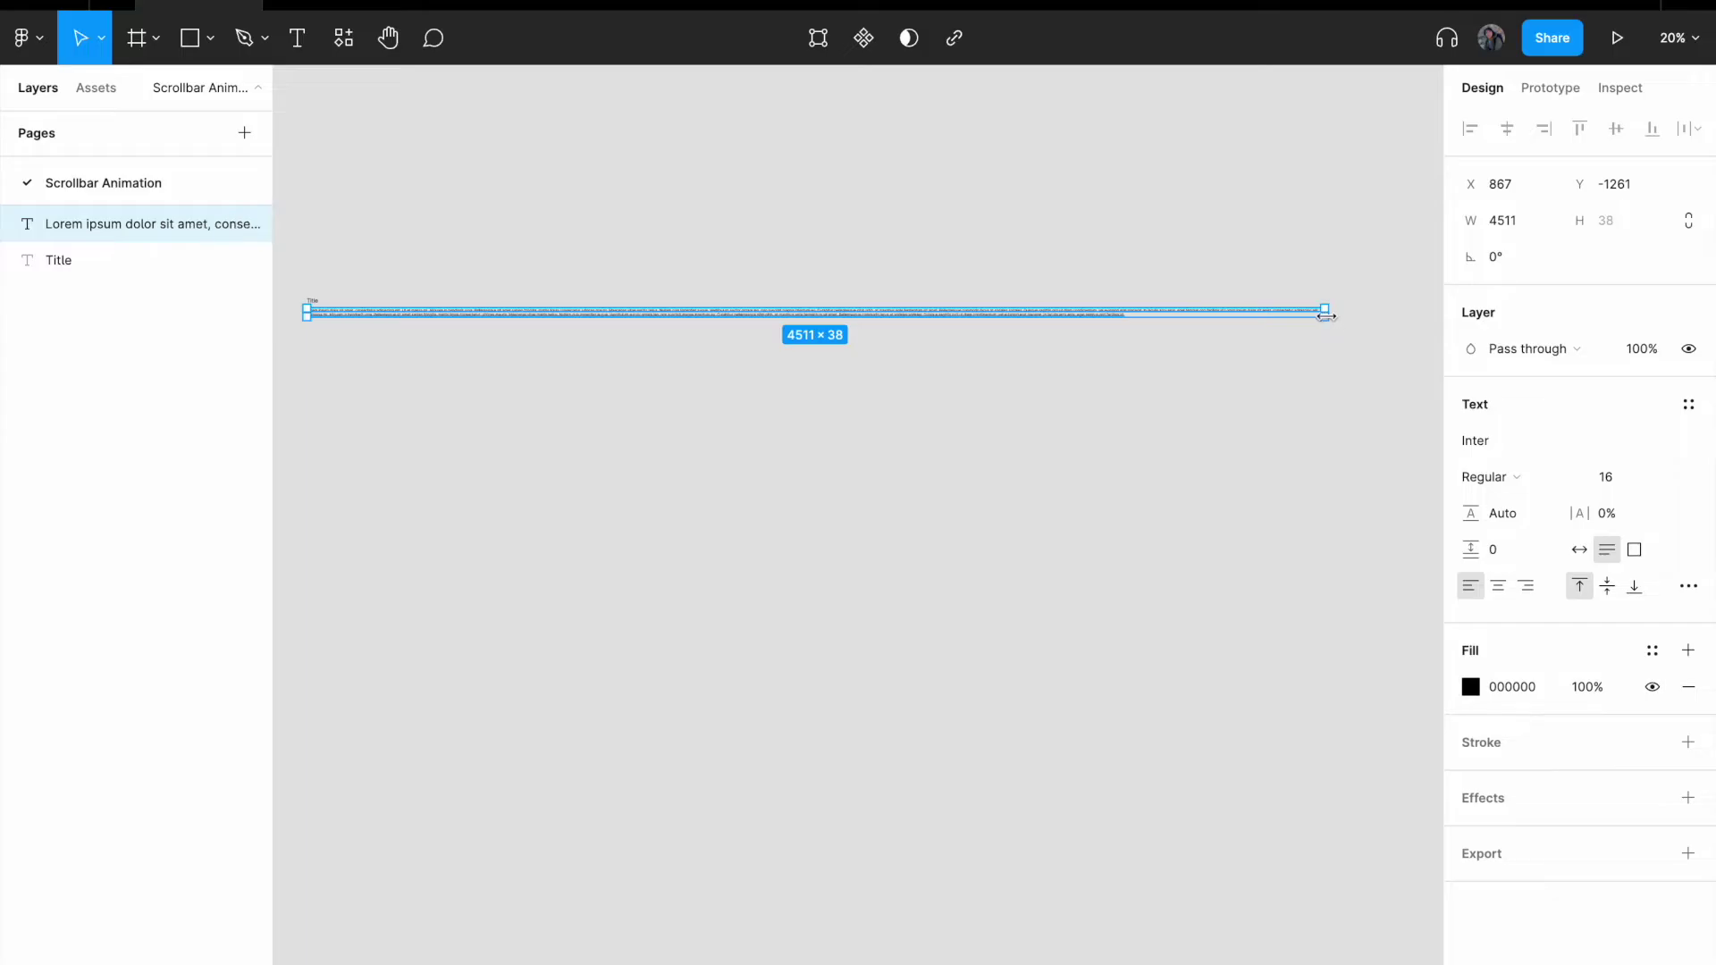
pyautogui.moveTo(1327, 313); pyautogui.dragTo(336, 320)
pyautogui.hscroll(-5, 379, 337)
pyautogui.scroll(3, 380, 341)
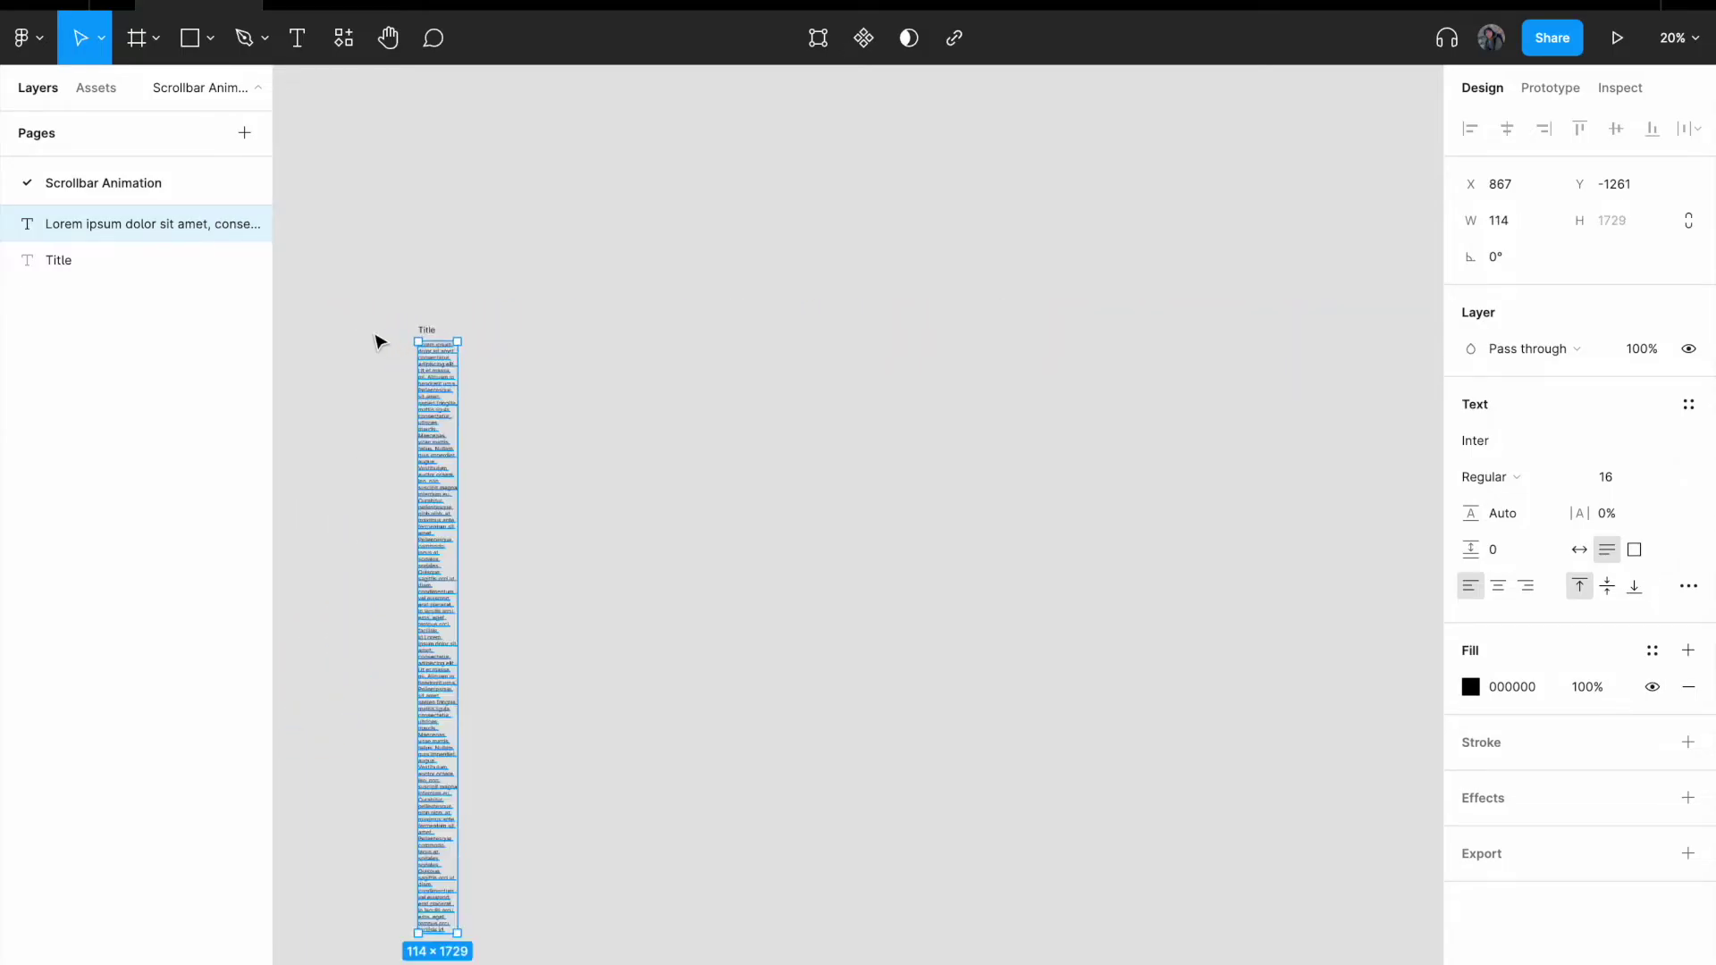
pyautogui.click(431, 330)
pyautogui.scroll(5, 451, 338)
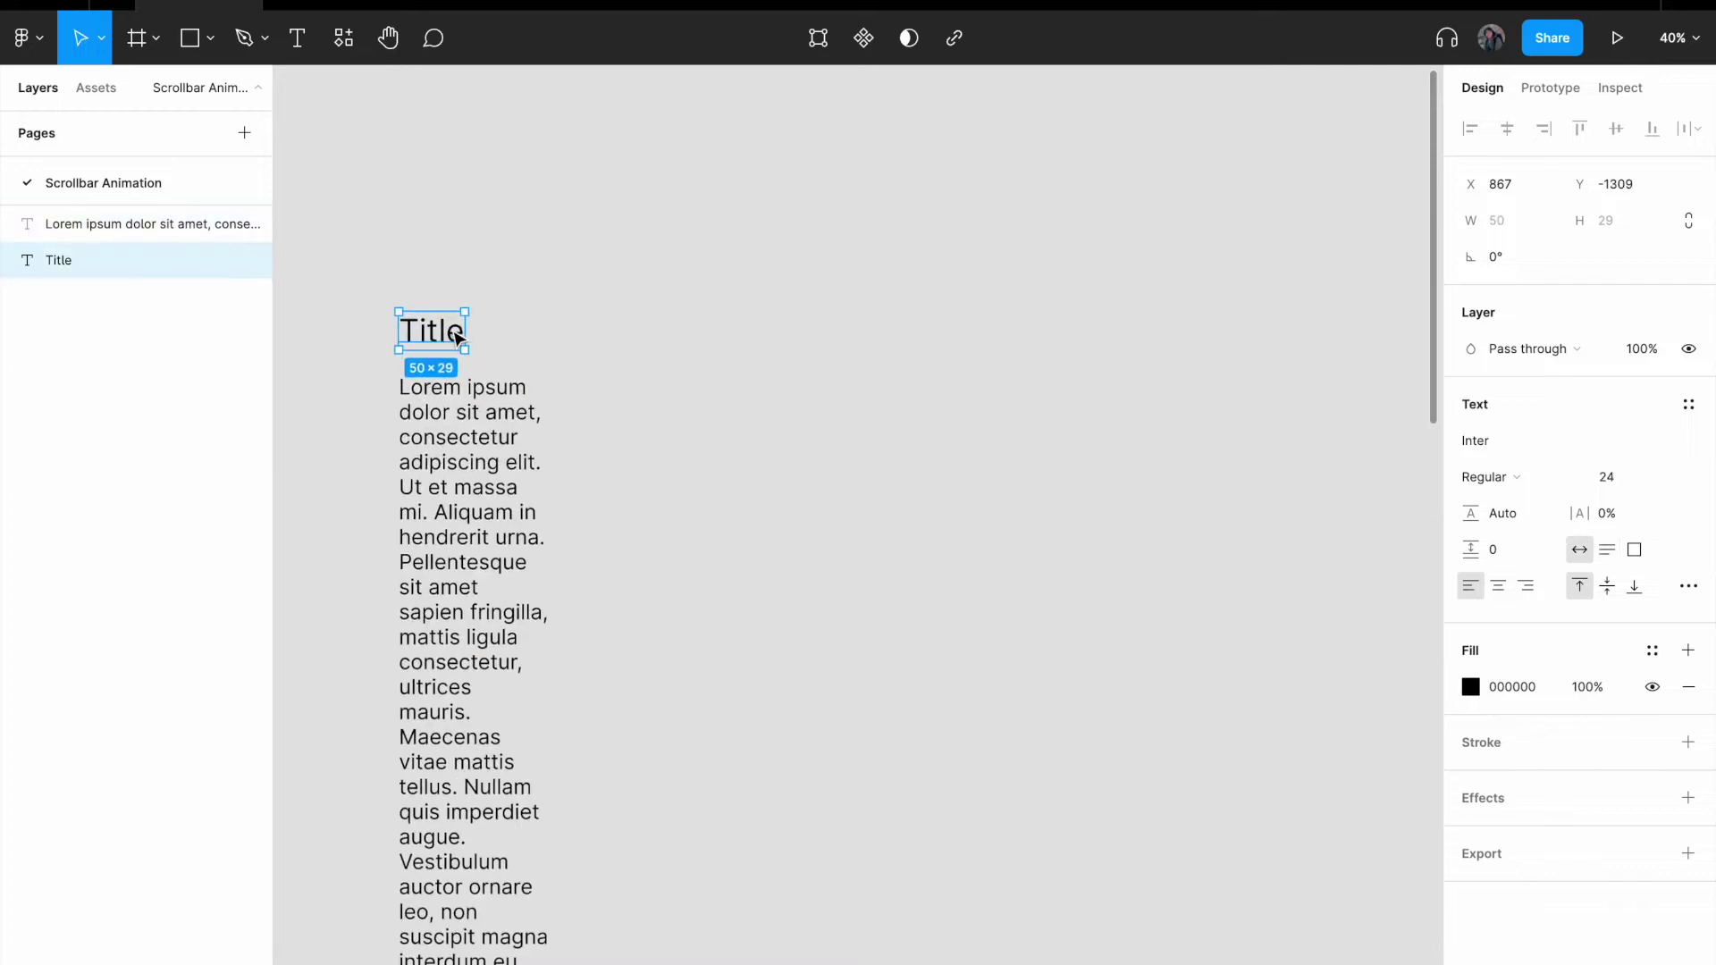
pyautogui.click(476, 420)
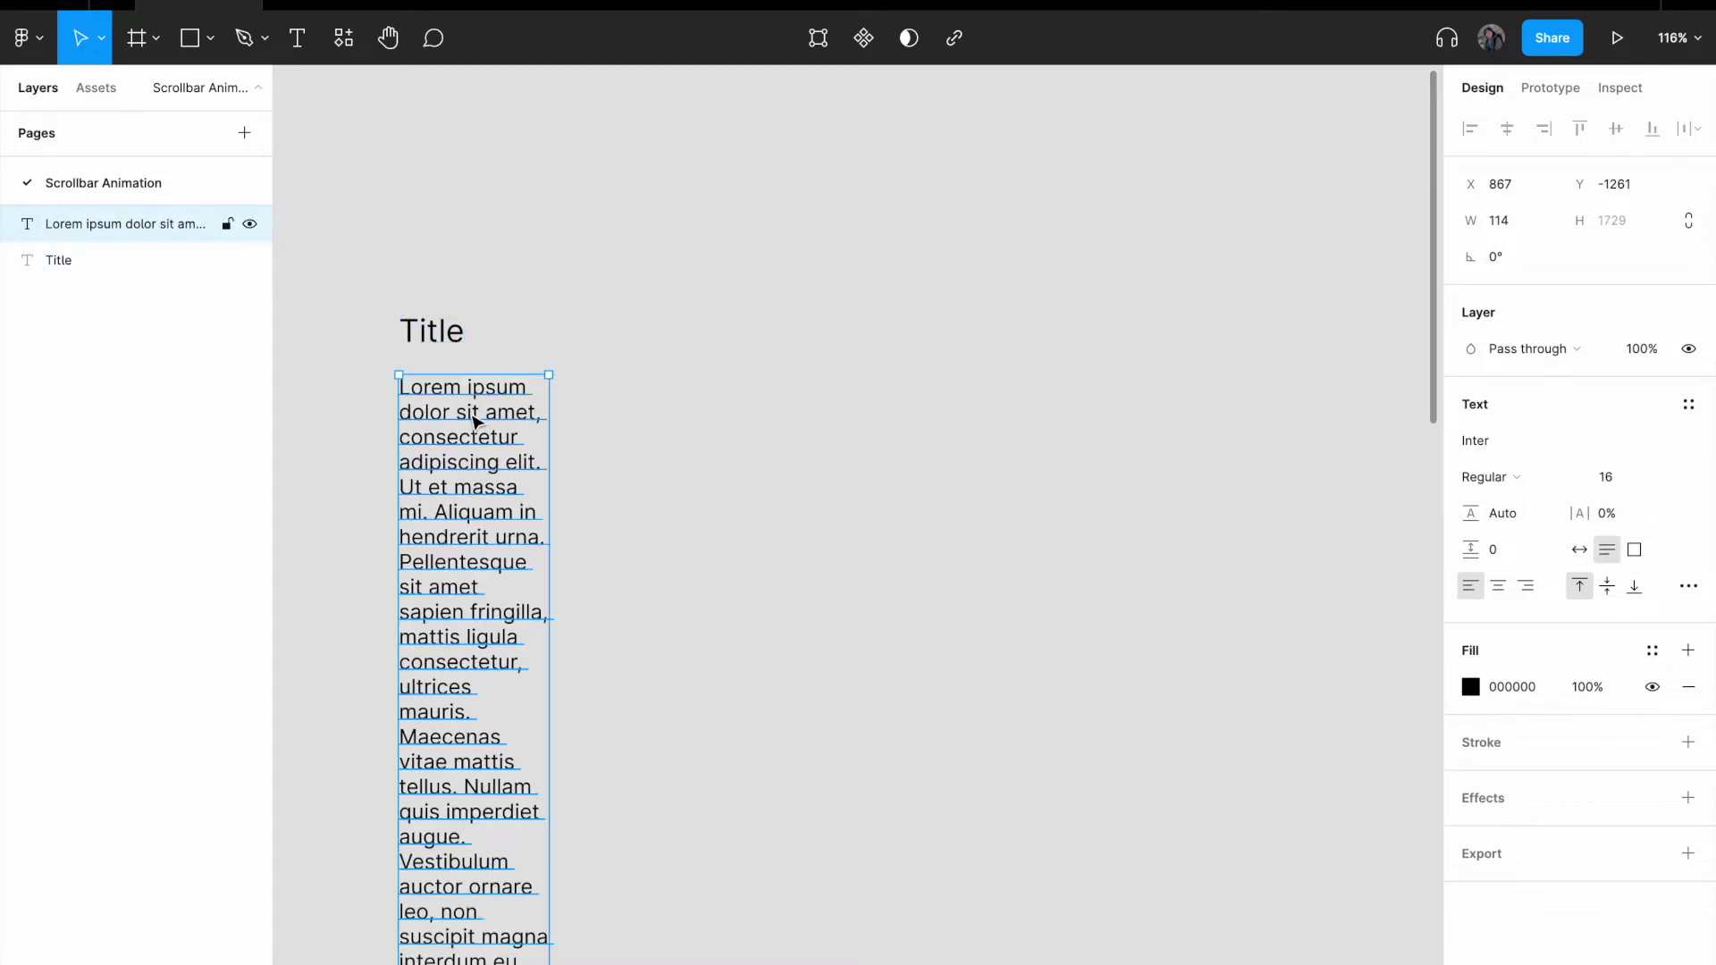
pyautogui.click(455, 333)
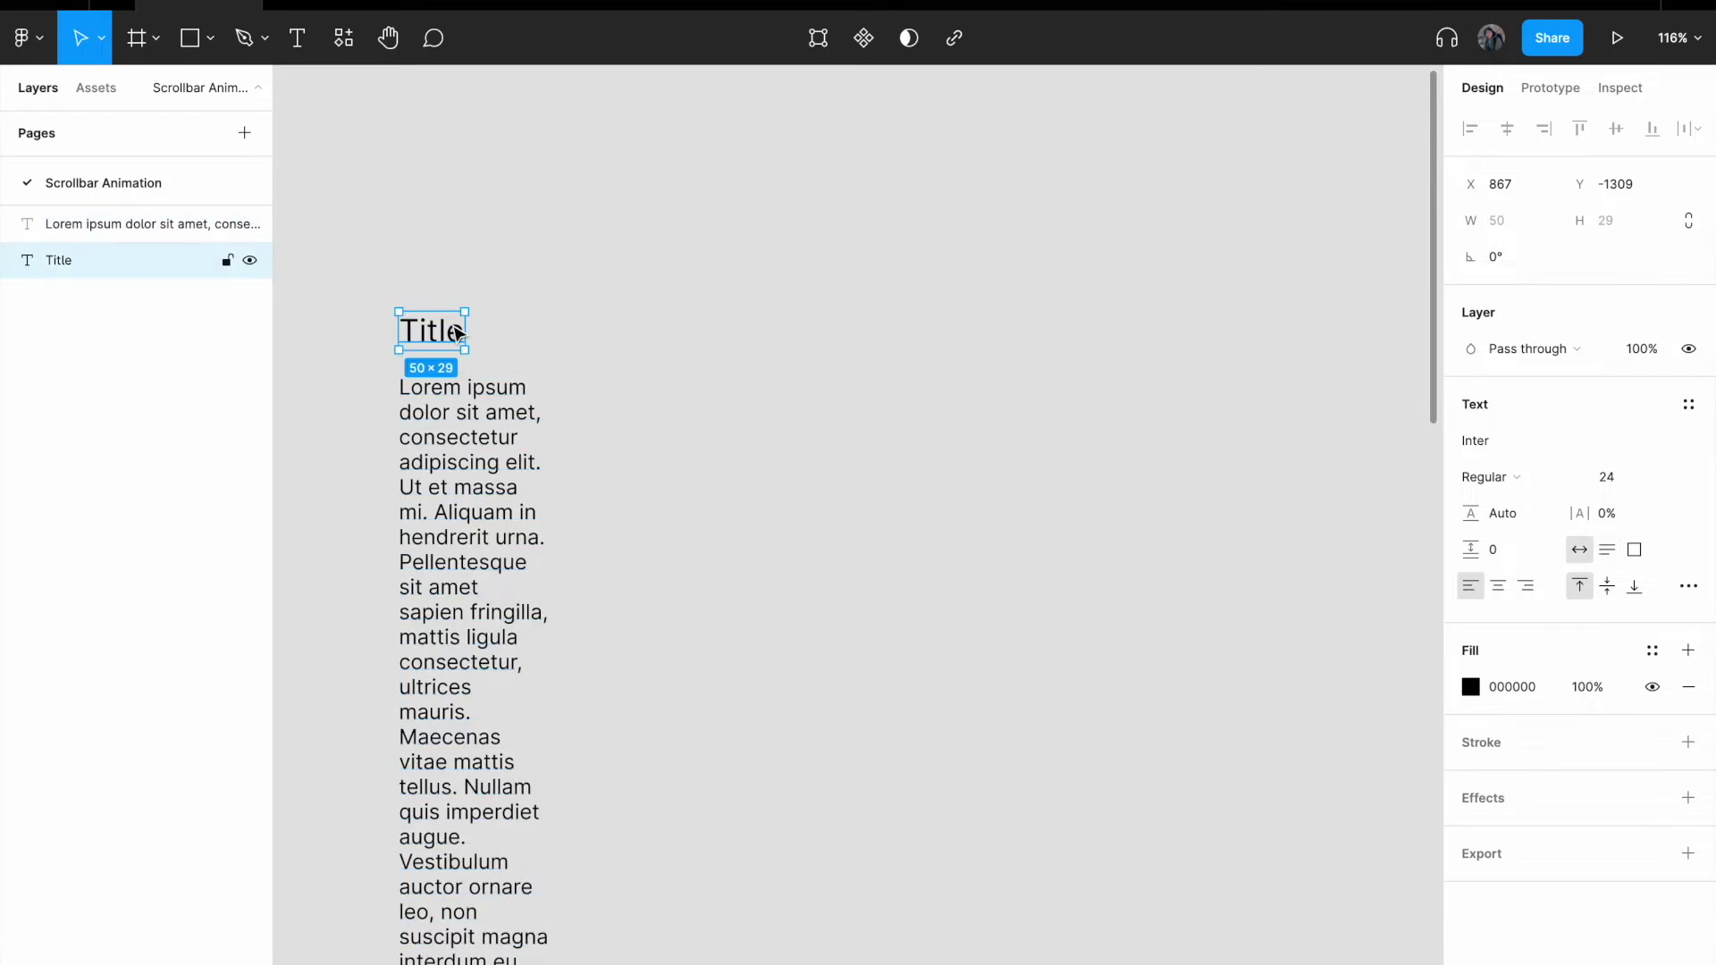
# Step: Wrap Title and the body text in an auto-layout frame with 16 spacing and 16 padding
pyautogui.keyDown('shift'); pyautogui.click(504, 438); pyautogui.keyUp('shift')
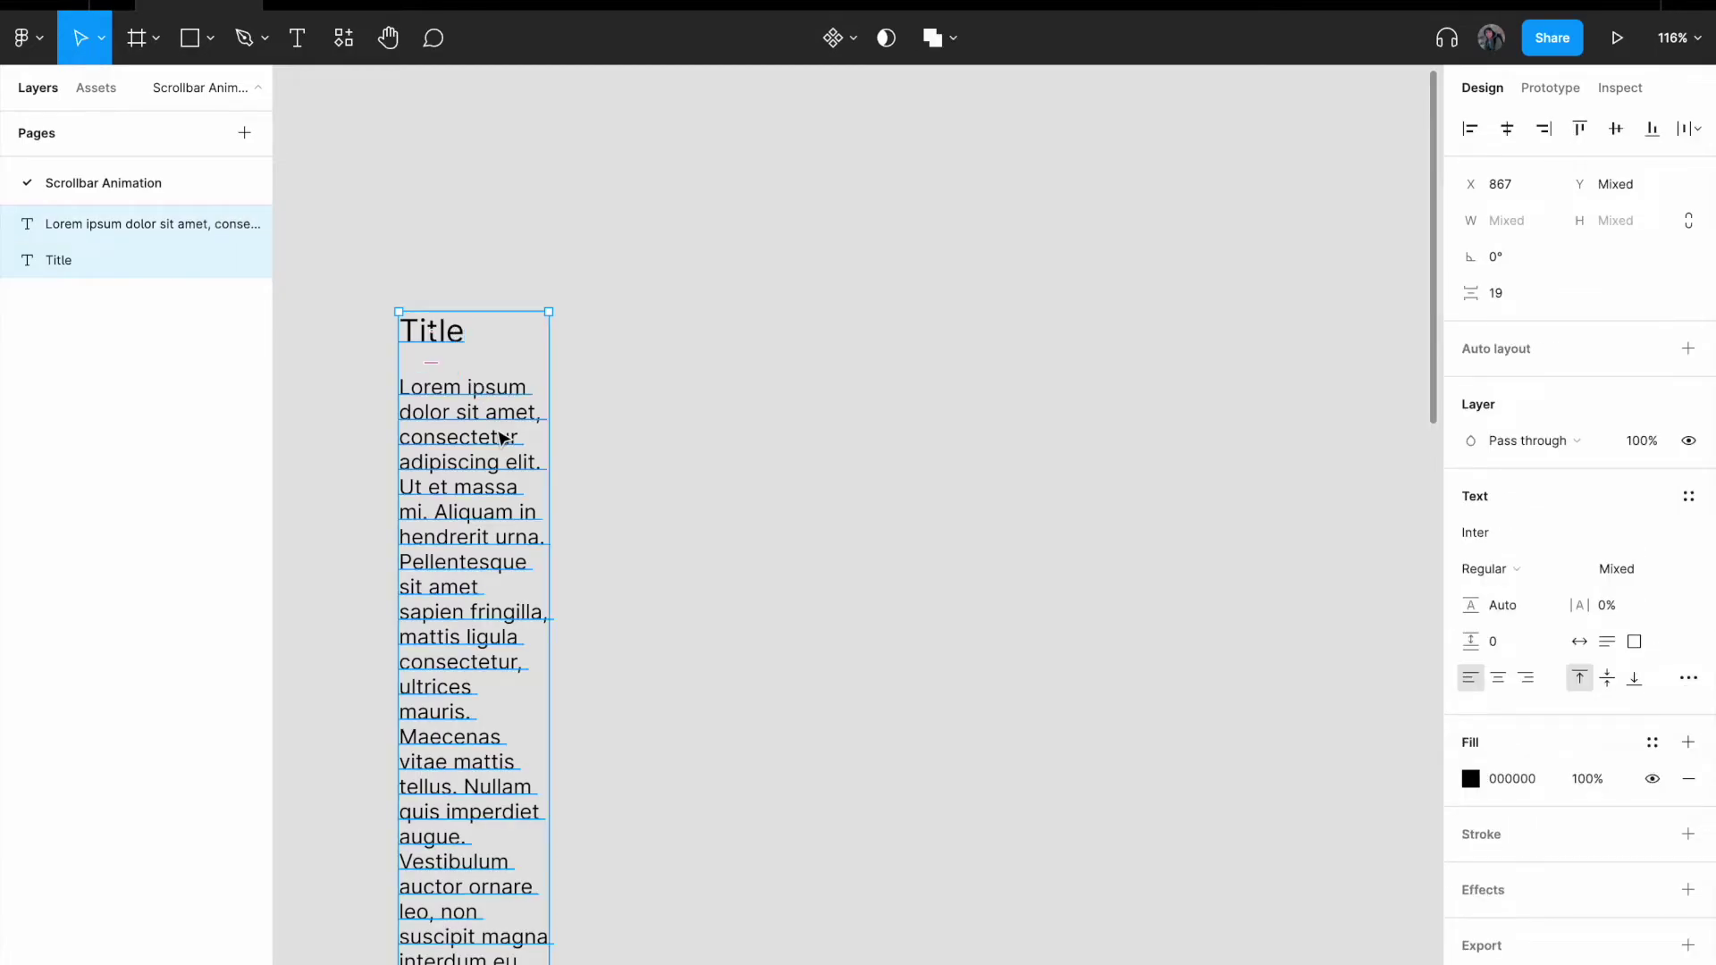
pyautogui.rightClick(503, 438)
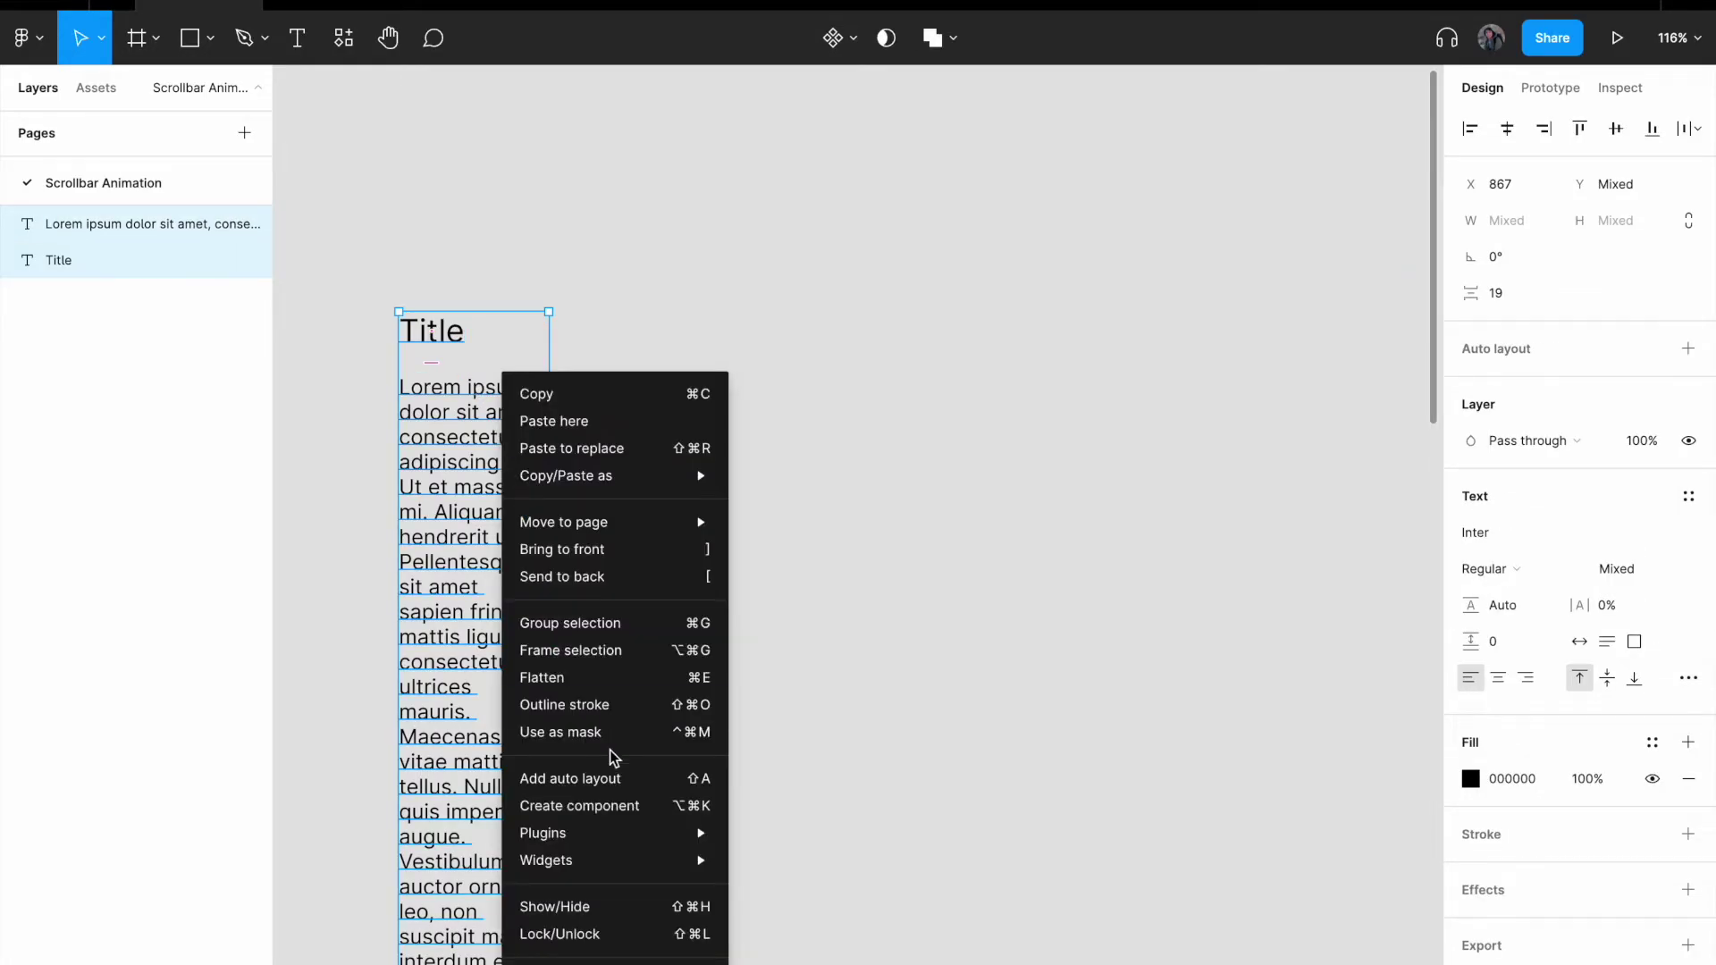
pyautogui.click(651, 790)
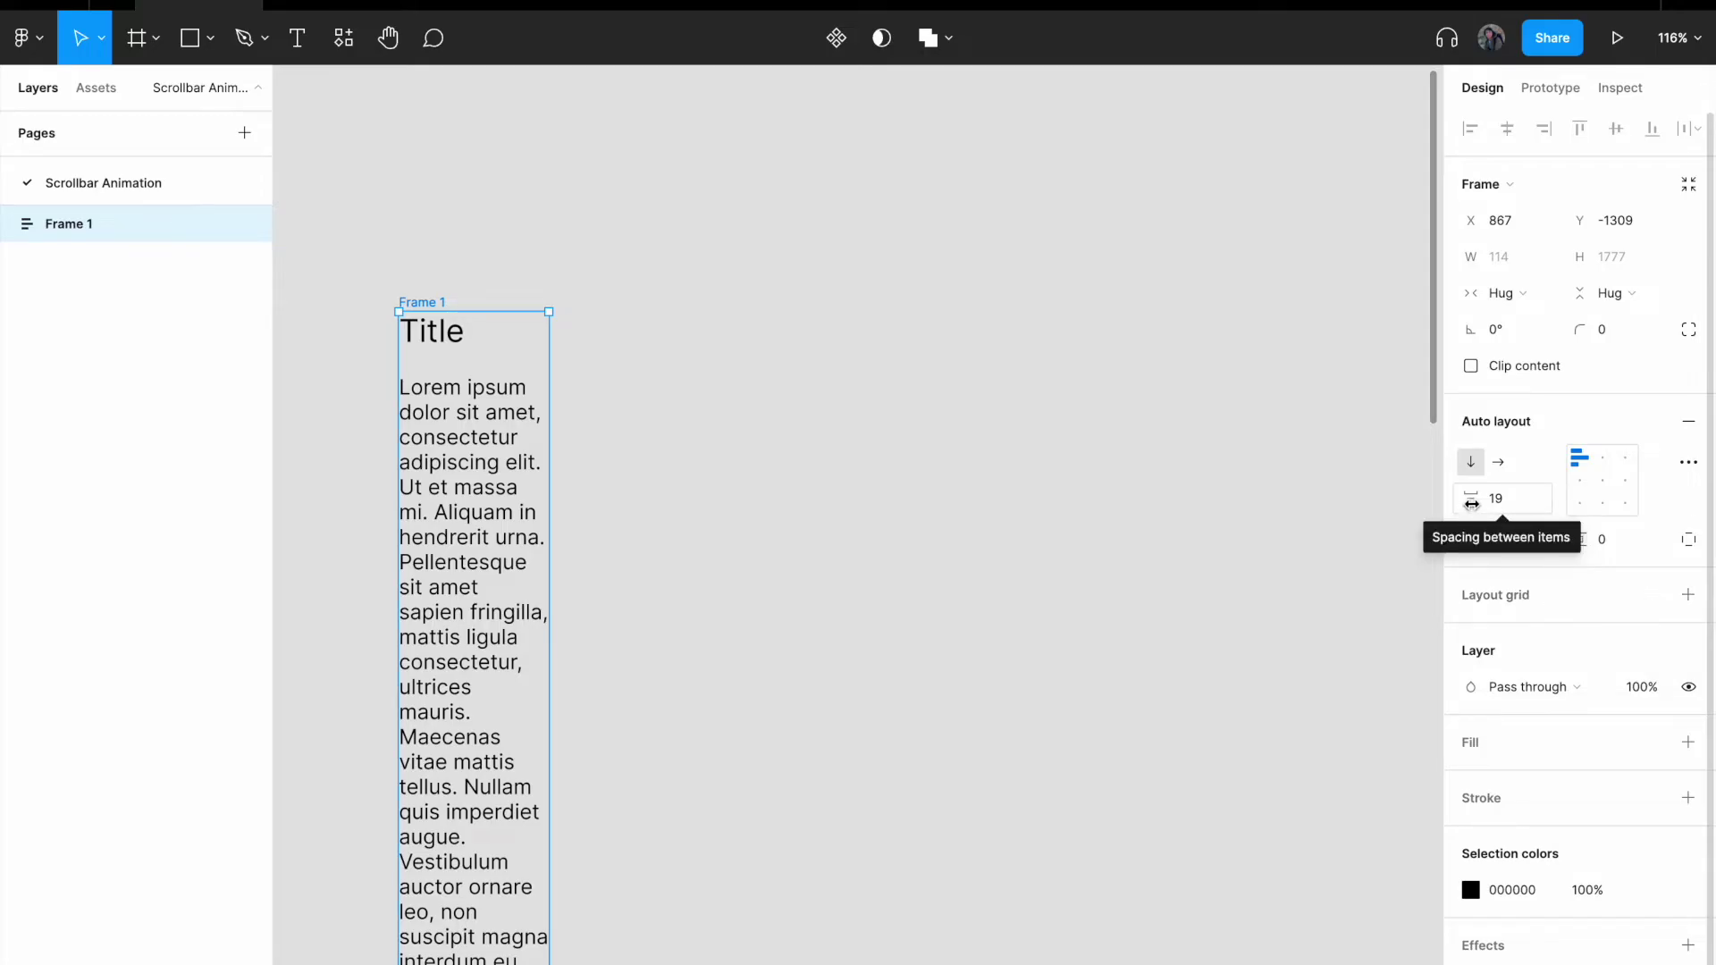
pyautogui.click(1521, 498)
pyautogui.write('16')
pyautogui.press('Return')
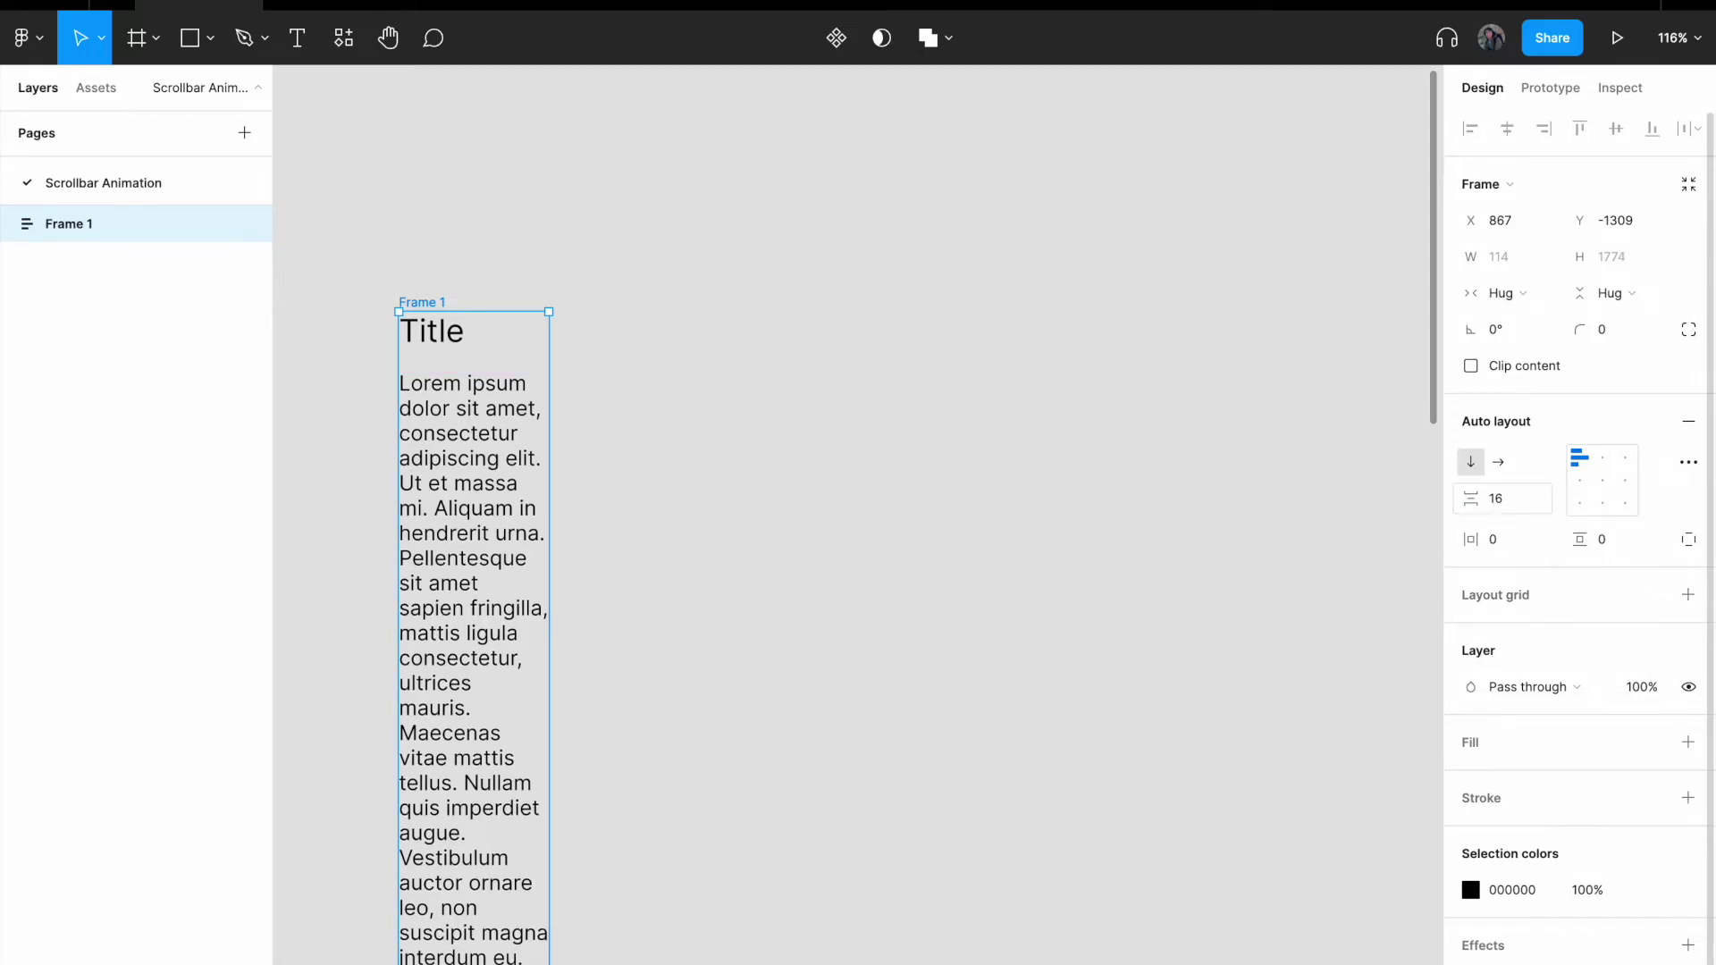
pyautogui.click(1536, 551)
pyautogui.write('1')
pyautogui.press('Tab')
pyautogui.write('1')
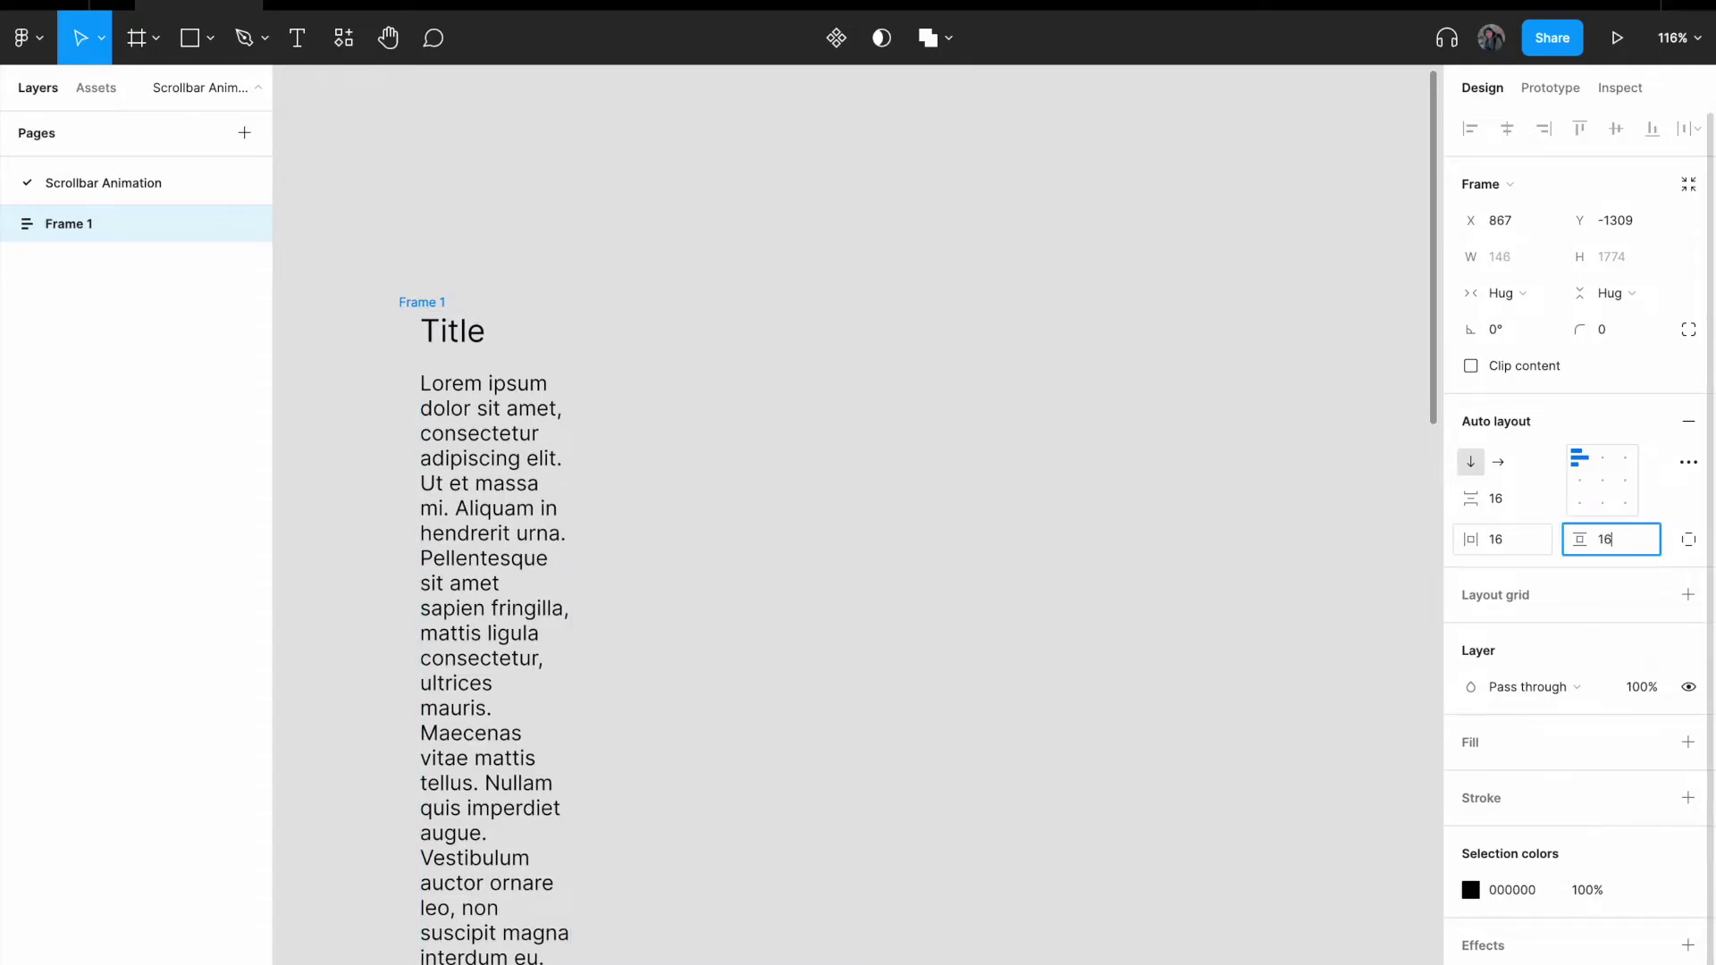
pyautogui.press('Return')
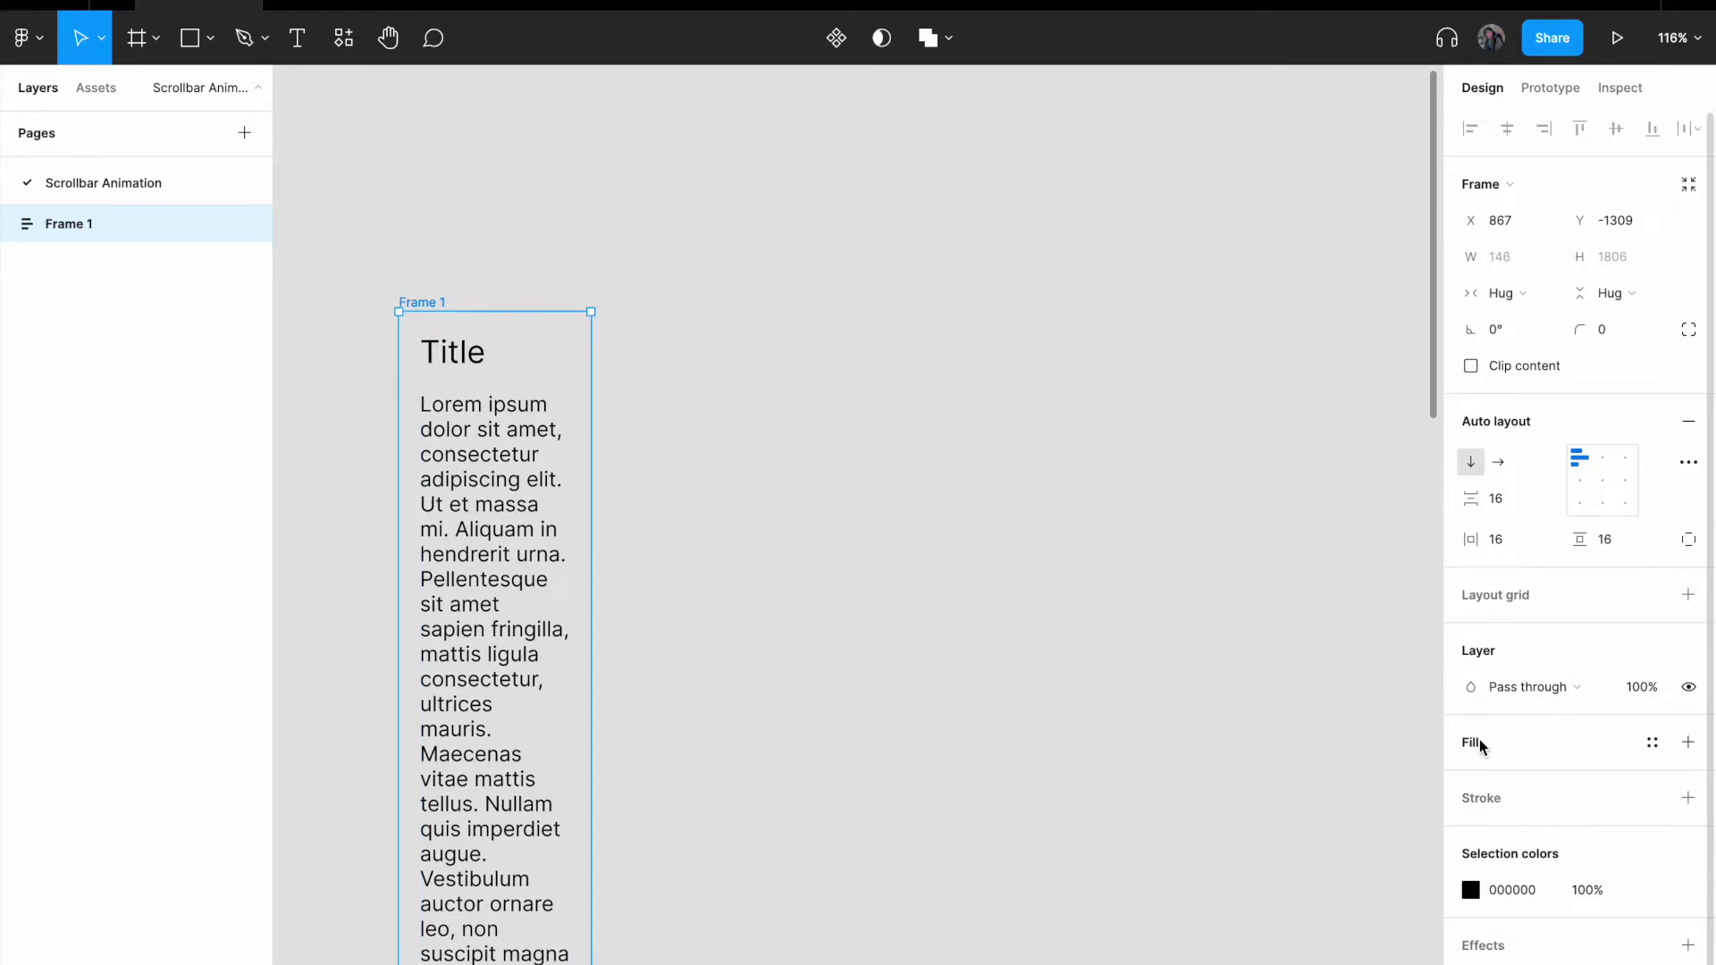
# Step: Give the frame a white fill, move it higher, and name it Content
pyautogui.click(1479, 739)
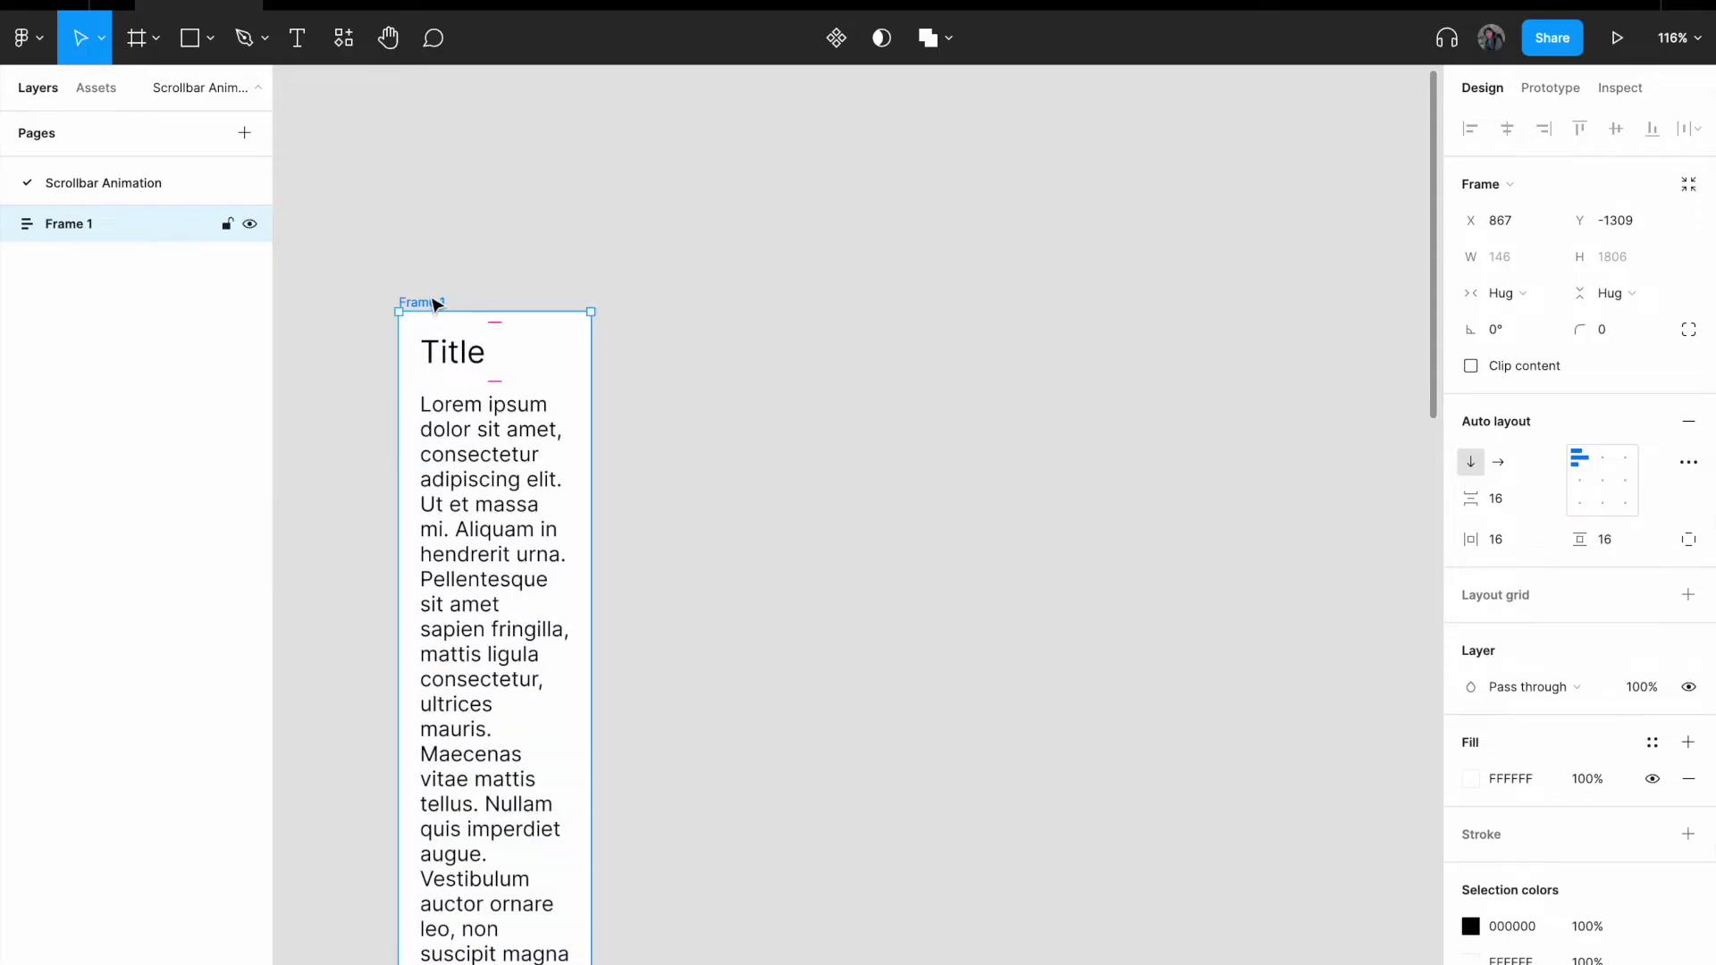
pyautogui.moveTo(433, 305); pyautogui.dragTo(432, 178)
pyautogui.doubleClick(438, 177)
pyautogui.write('Content')
pyautogui.press('Return')
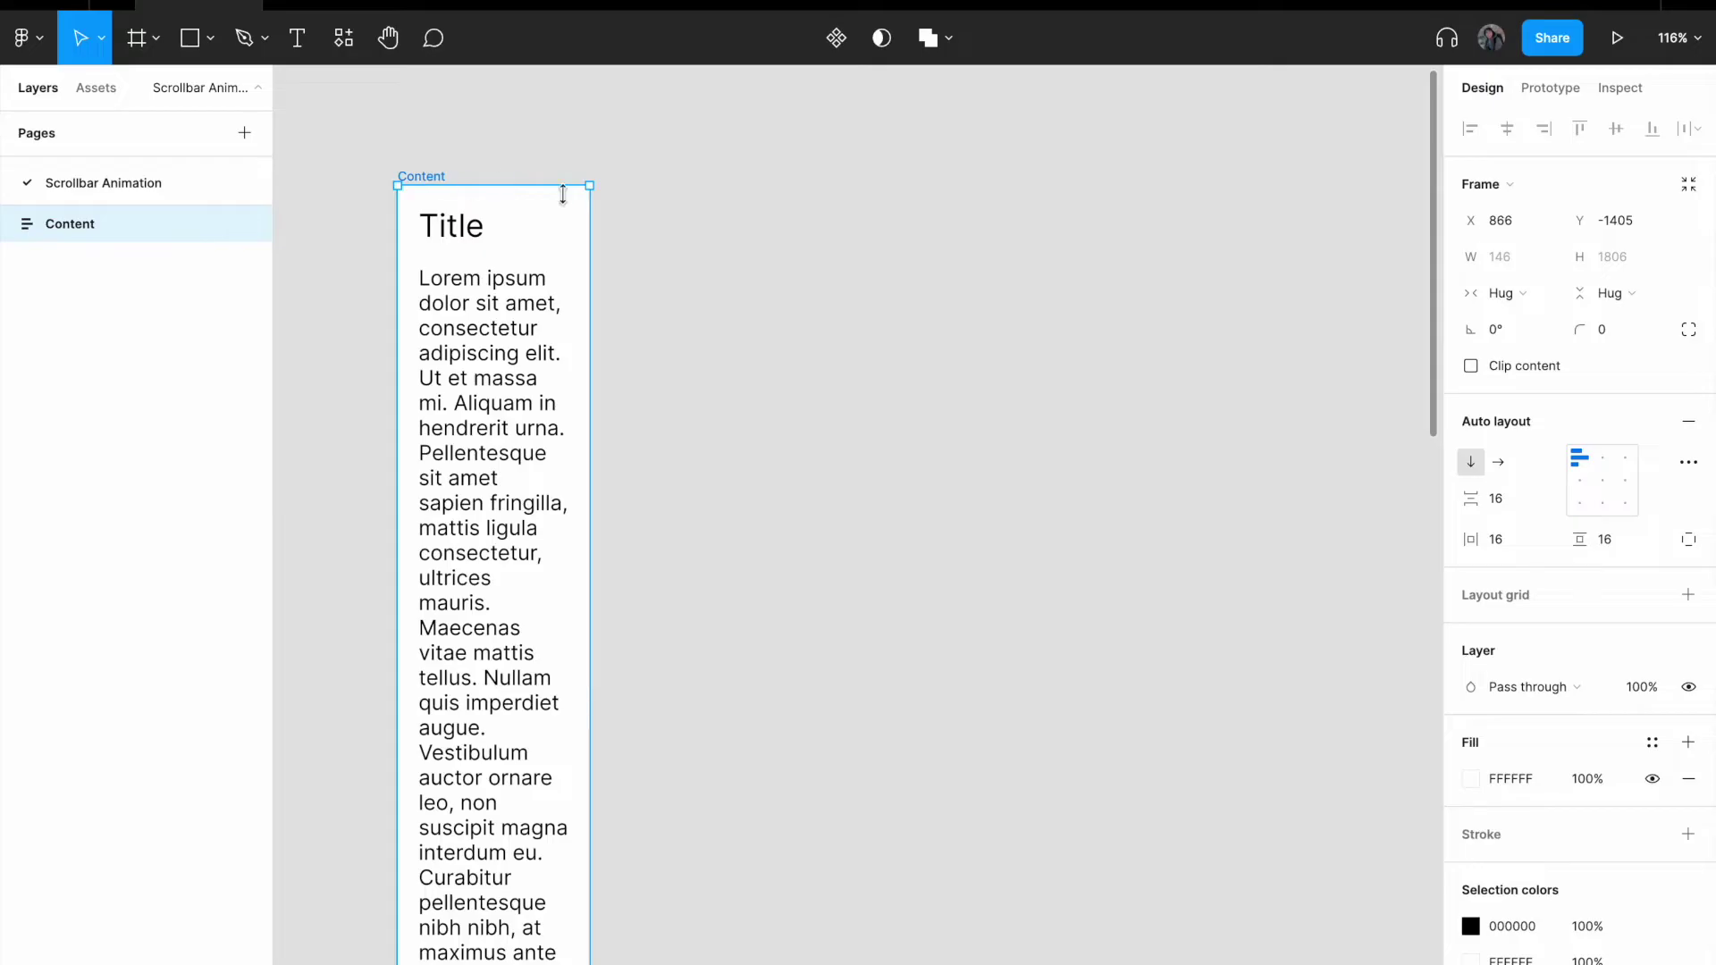
pyautogui.click(673, 230)
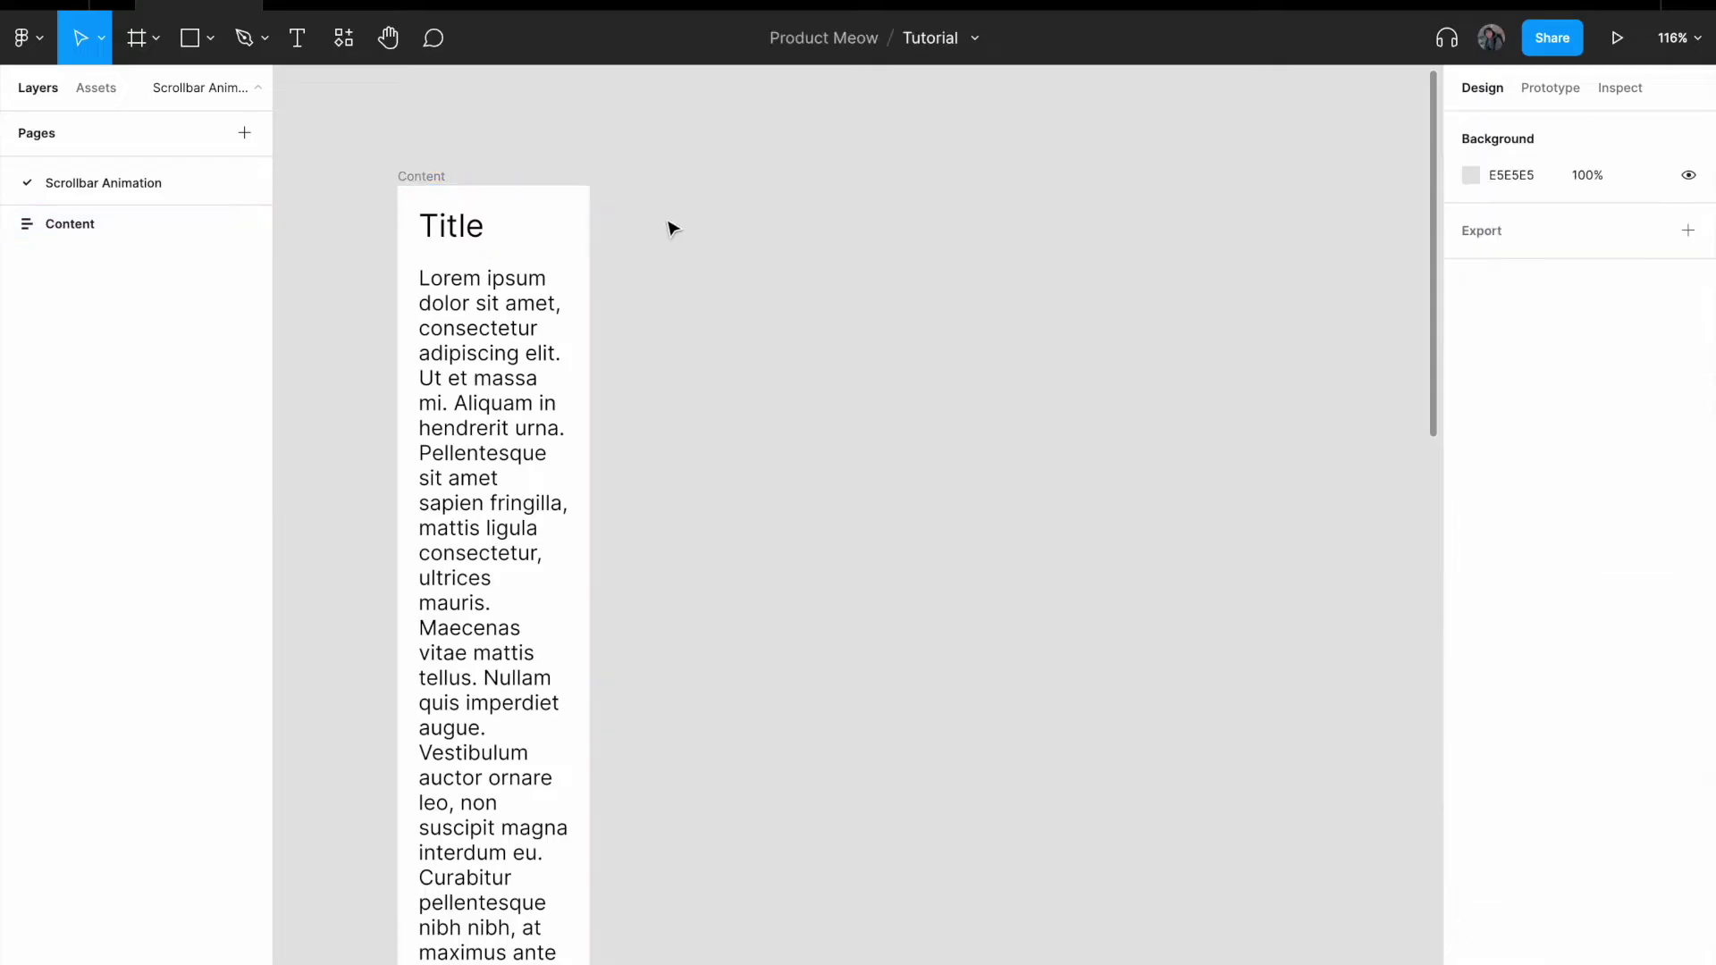
# Step: Draw a 17×134 grey bar with corner radius 100 right of Content and wrap it in auto layout
pyautogui.click(206, 42)
pyautogui.click(204, 85)
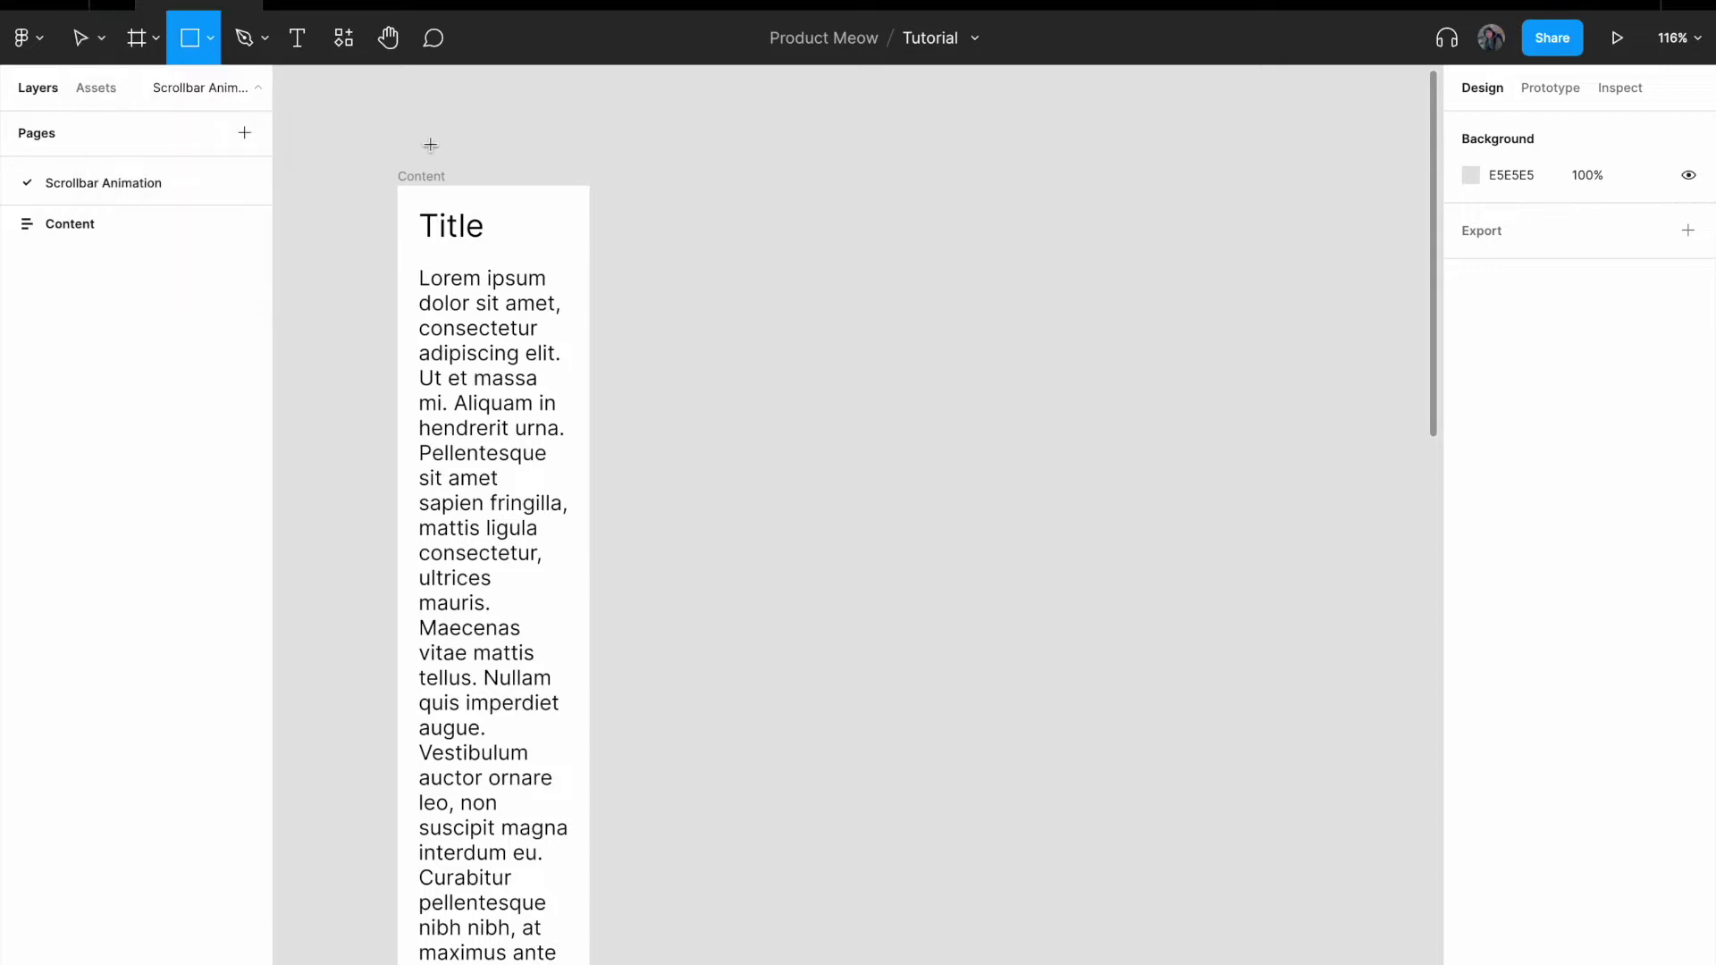
pyautogui.click(213, 43)
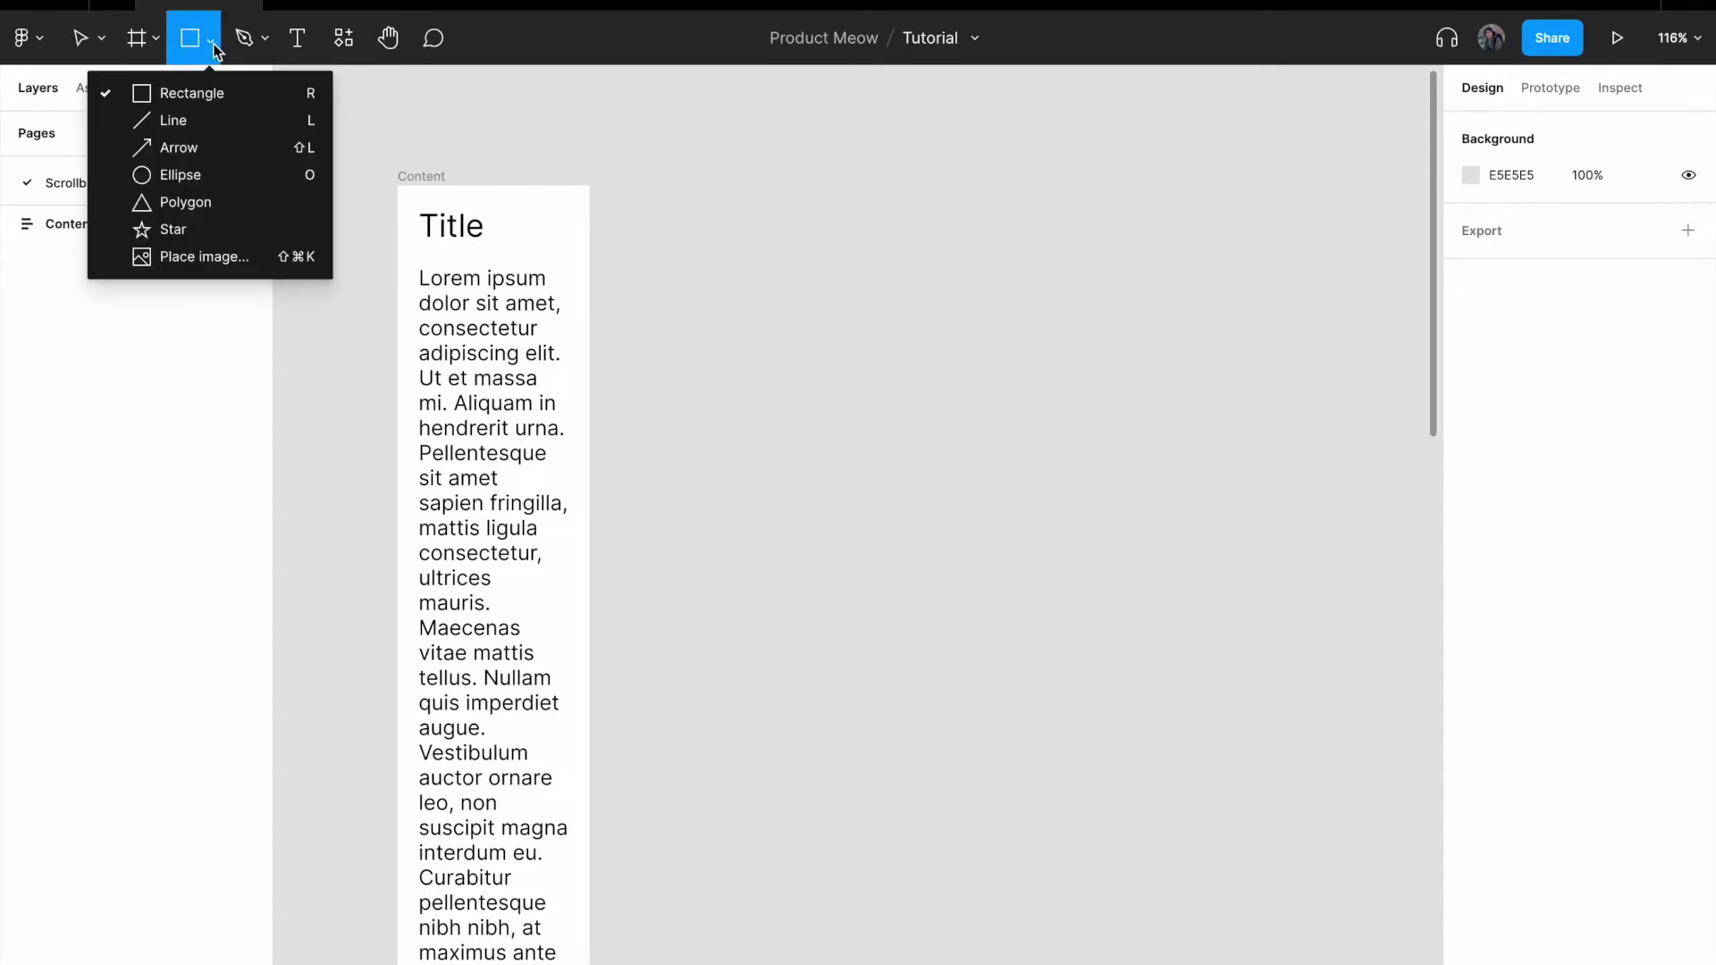
pyautogui.click(200, 93)
pyautogui.moveTo(660, 219)
pyautogui.mouseDown()
pyautogui.moveTo(686, 450)
pyautogui.moveTo(685, 396)
pyautogui.mouseUp()
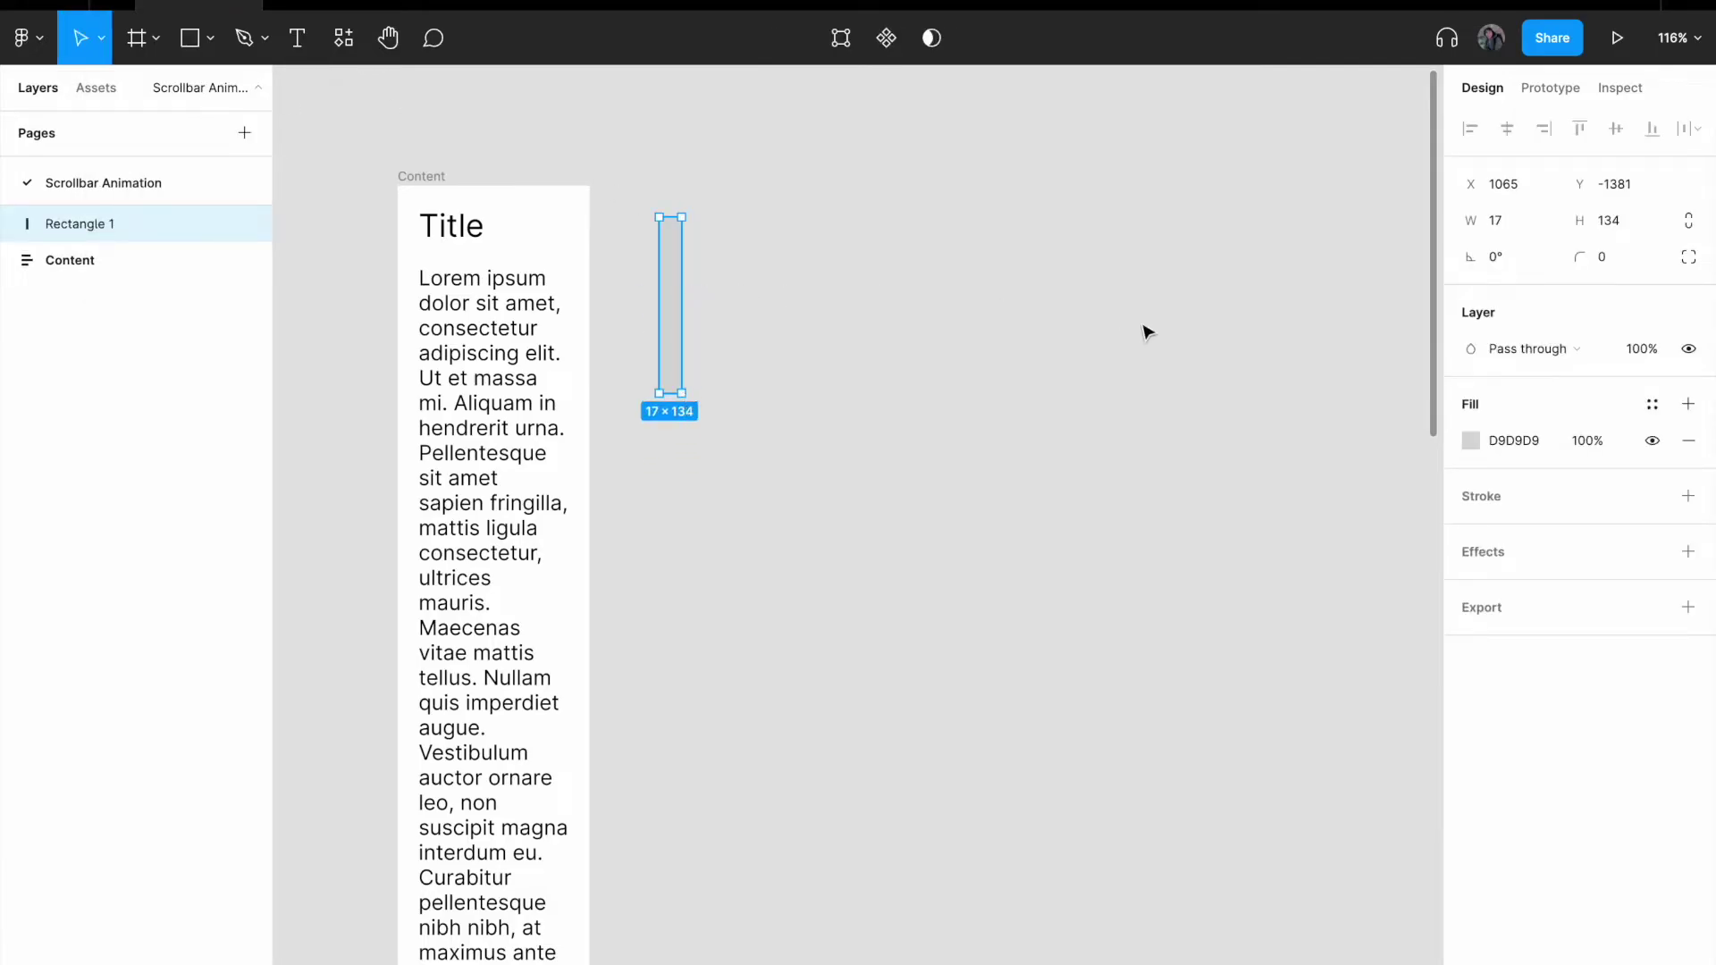
pyautogui.click(1625, 257)
pyautogui.write('100')
pyautogui.press('Return')
pyautogui.rightClick(672, 286)
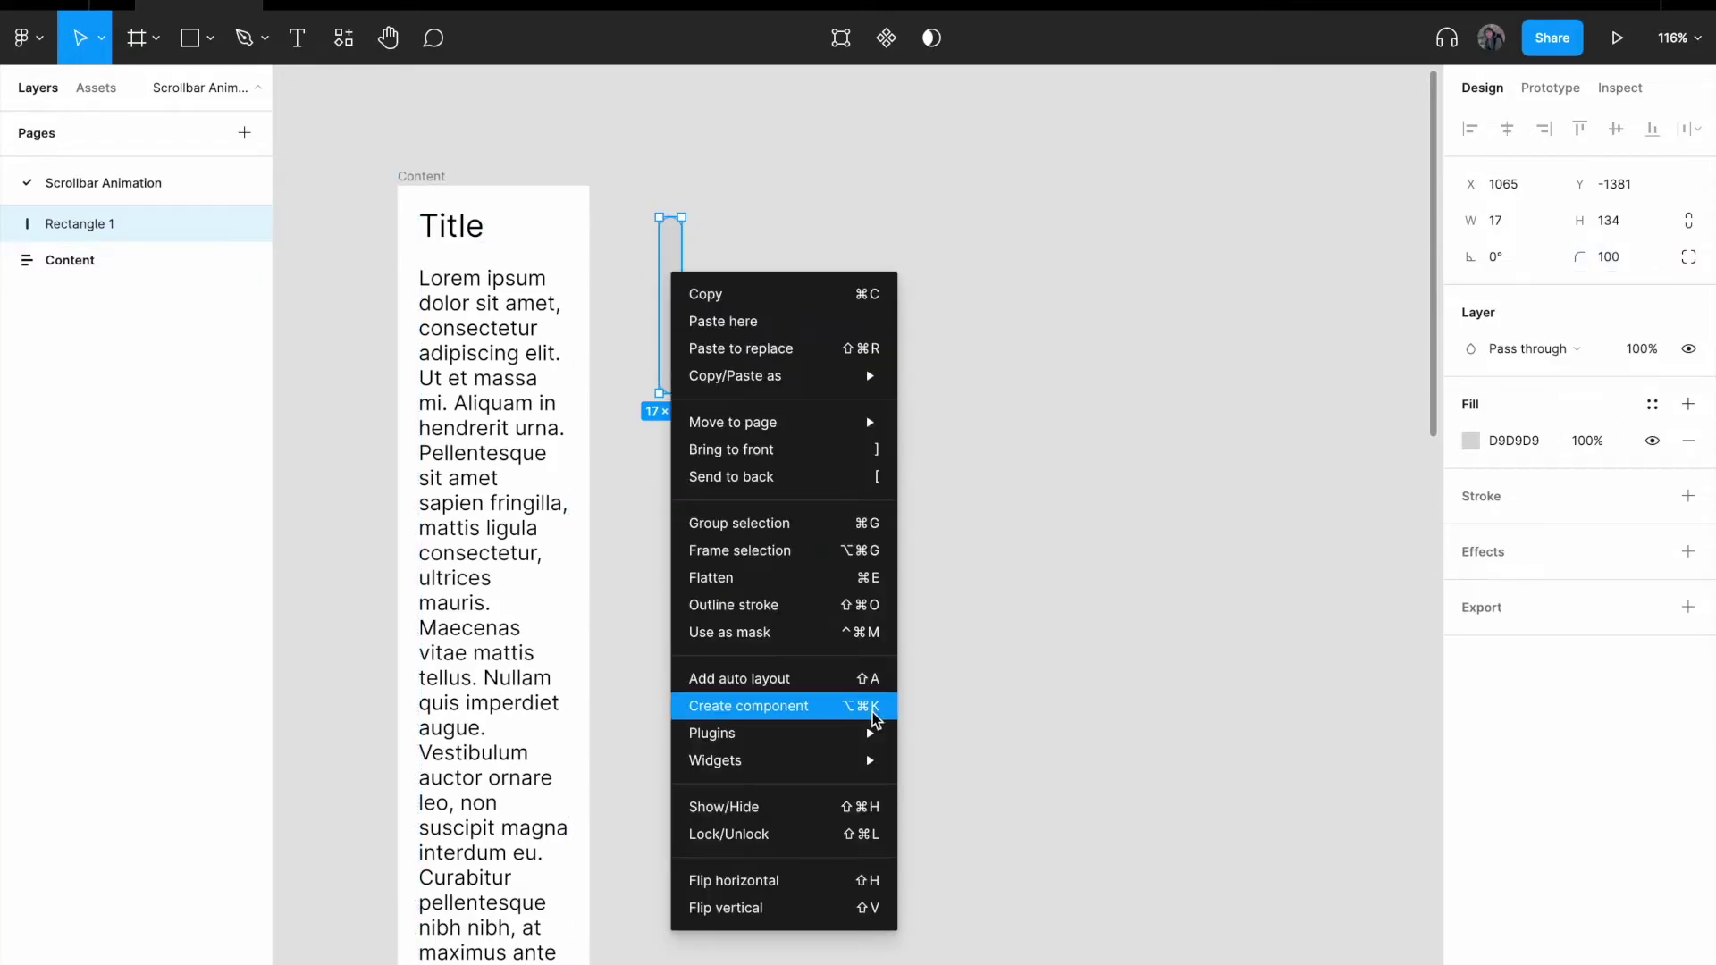
pyautogui.click(847, 685)
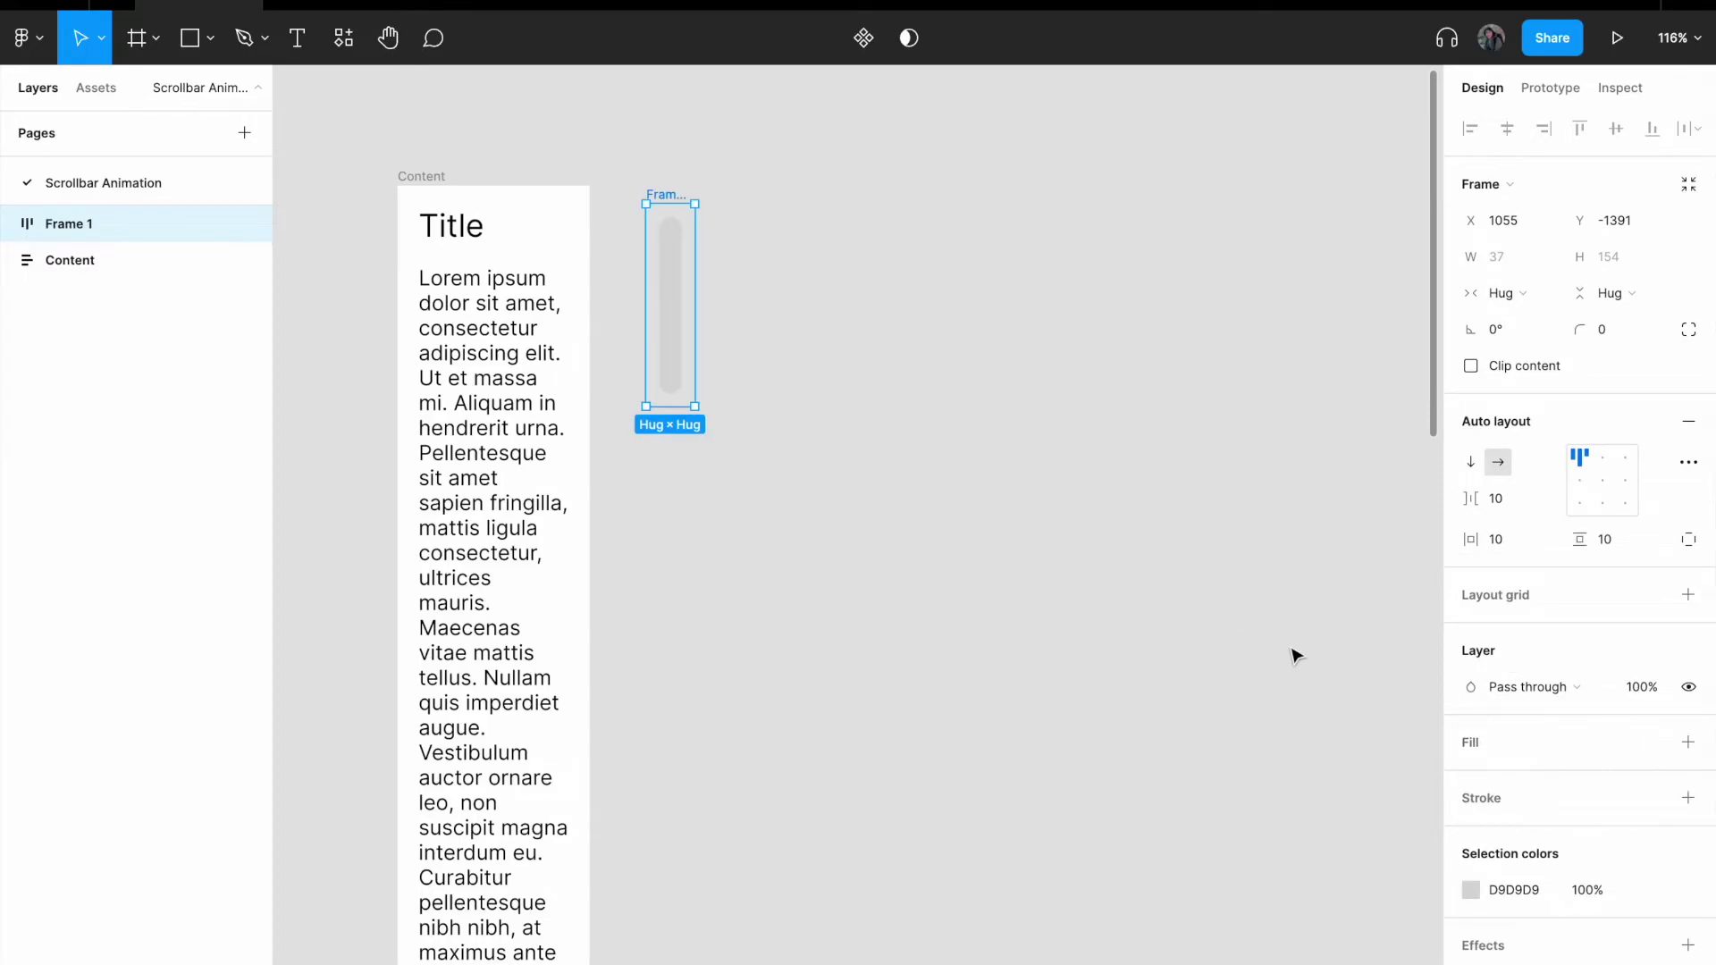
# Step: Give the scrollbar frame a light grey fill and the thumb rectangle a 7A7A7A grey fill
pyautogui.click(1473, 744)
pyautogui.click(1471, 780)
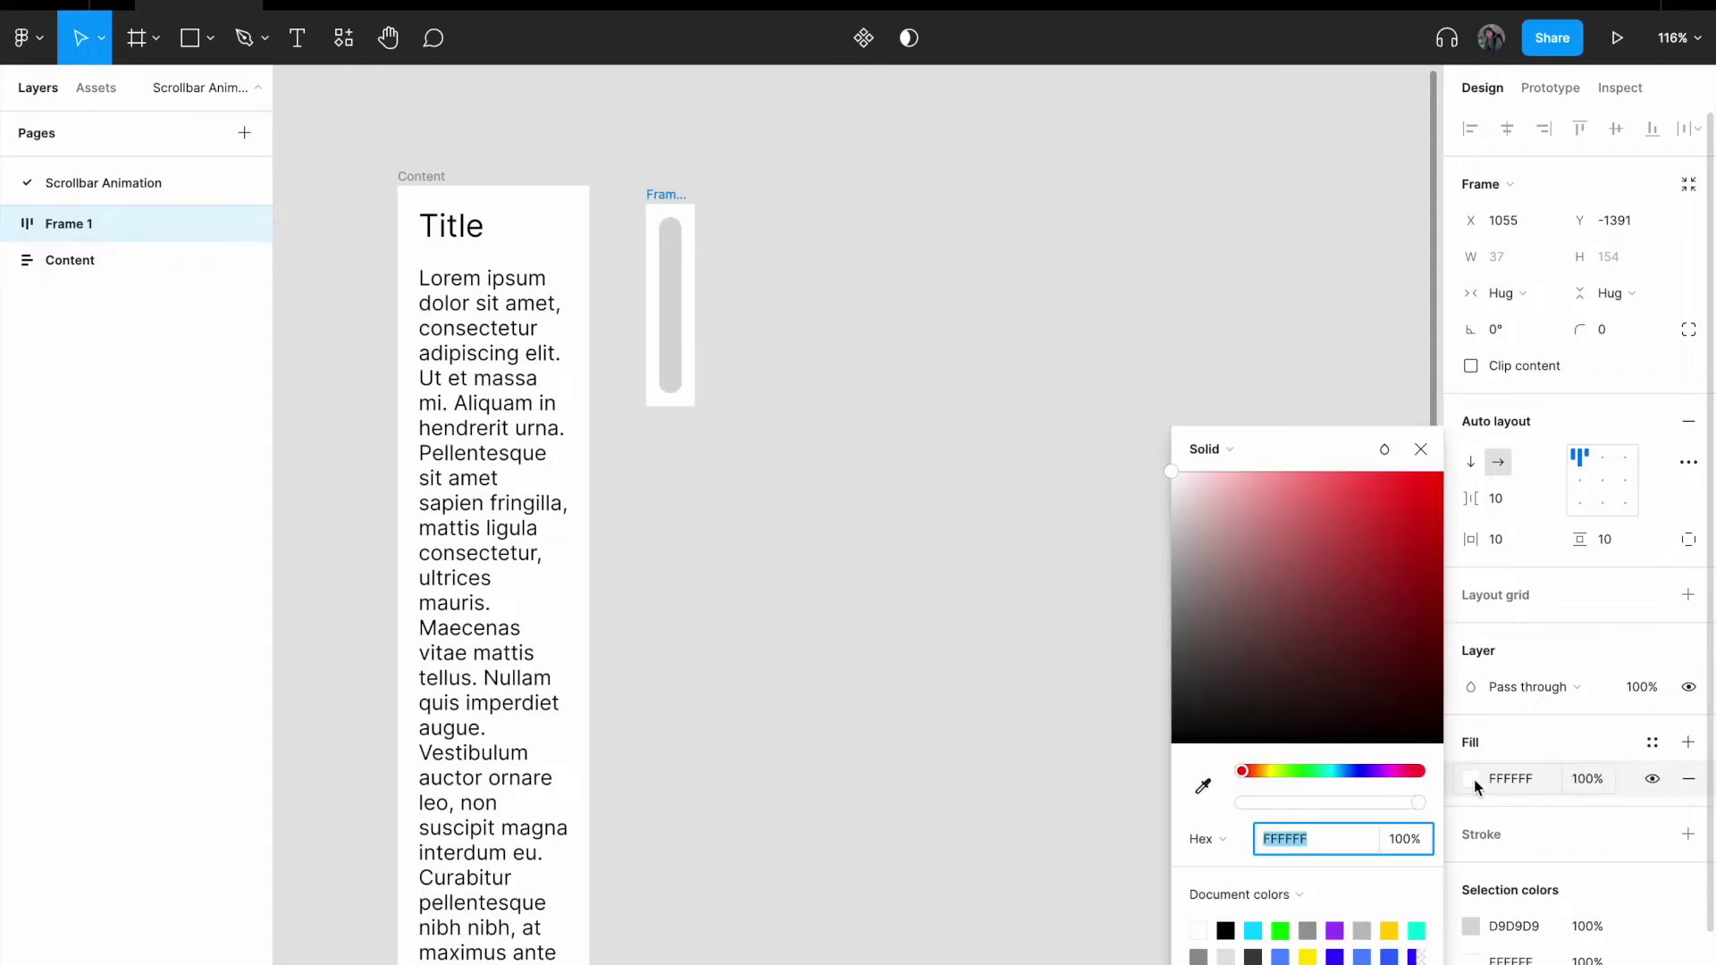
pyautogui.moveTo(1174, 503); pyautogui.dragTo(1171, 503)
pyautogui.click(677, 326)
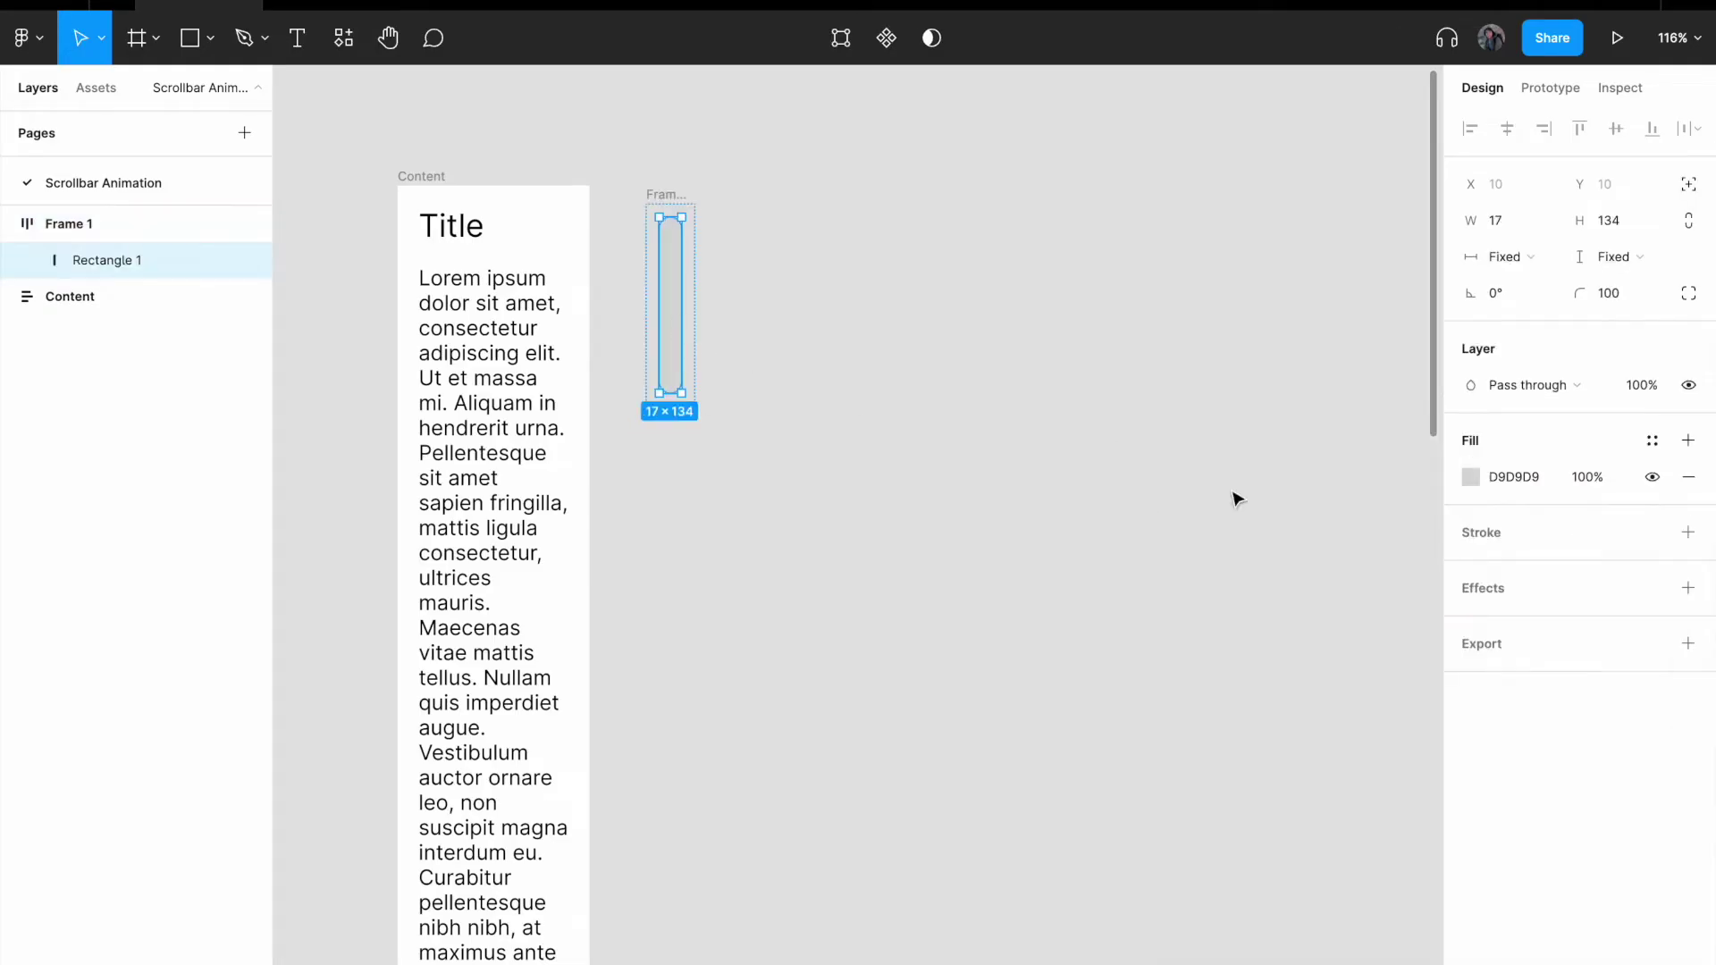
pyautogui.click(1471, 476)
pyautogui.moveTo(1181, 577); pyautogui.dragTo(1171, 613)
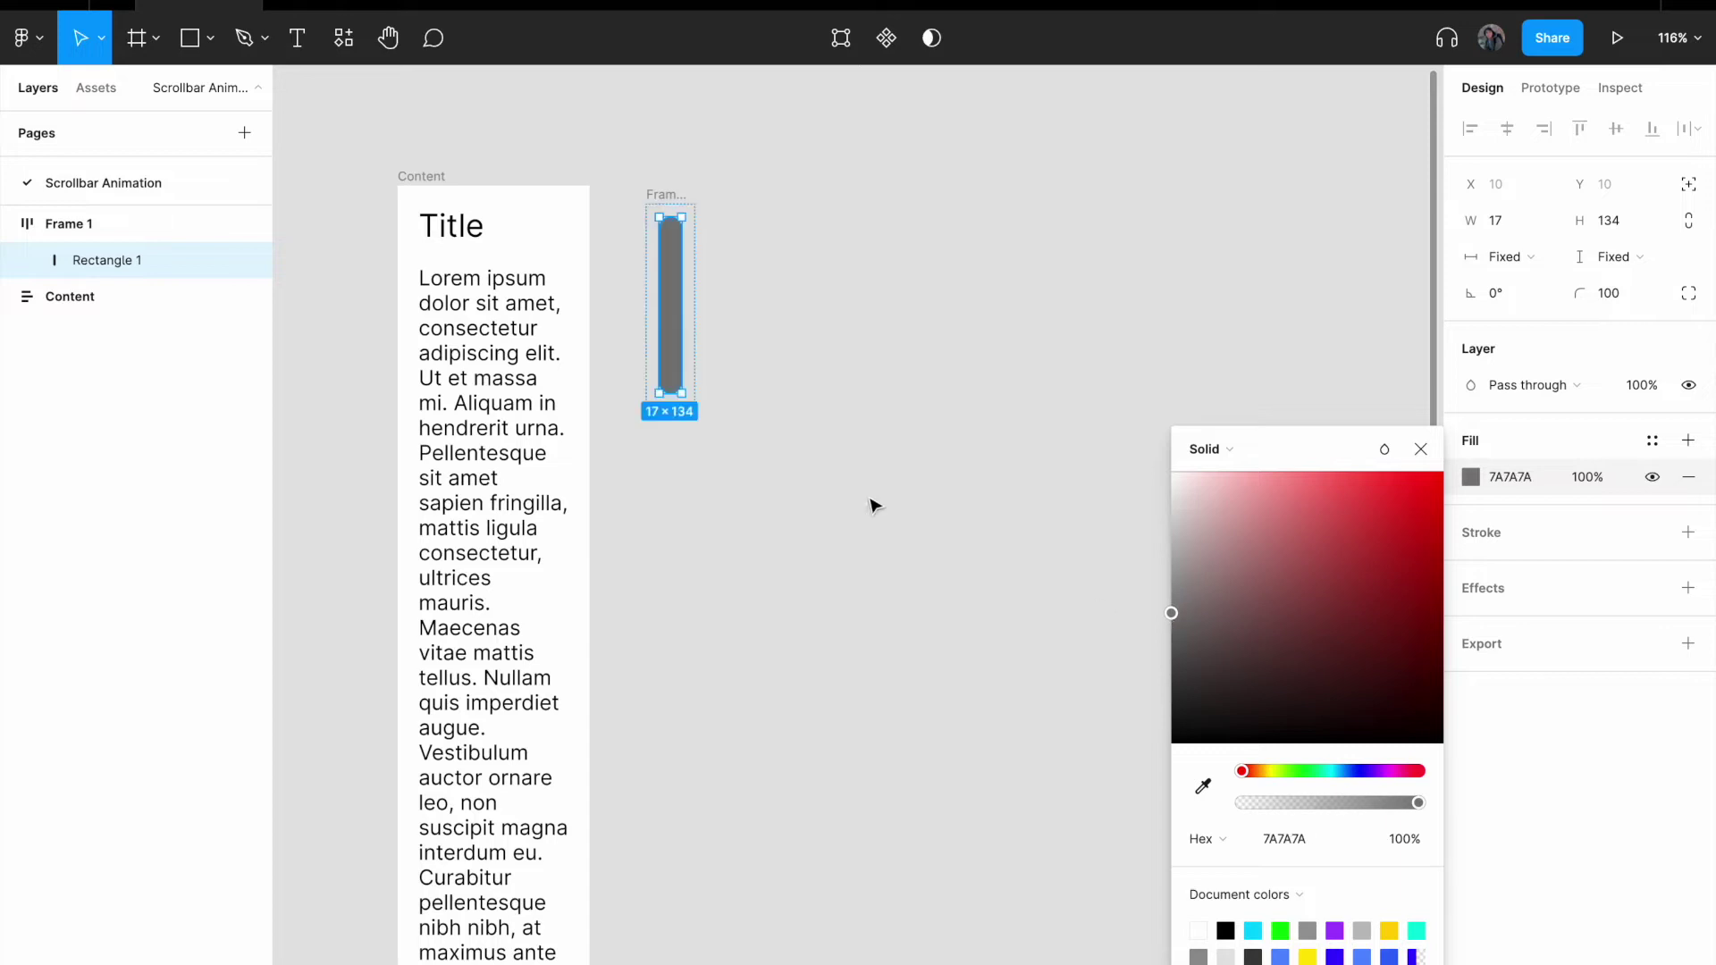
# Step: Set the scrollbar frame's padding to 8 and 8, shrinking it to 33×150, and nudge it beside Content
pyautogui.click(681, 207)
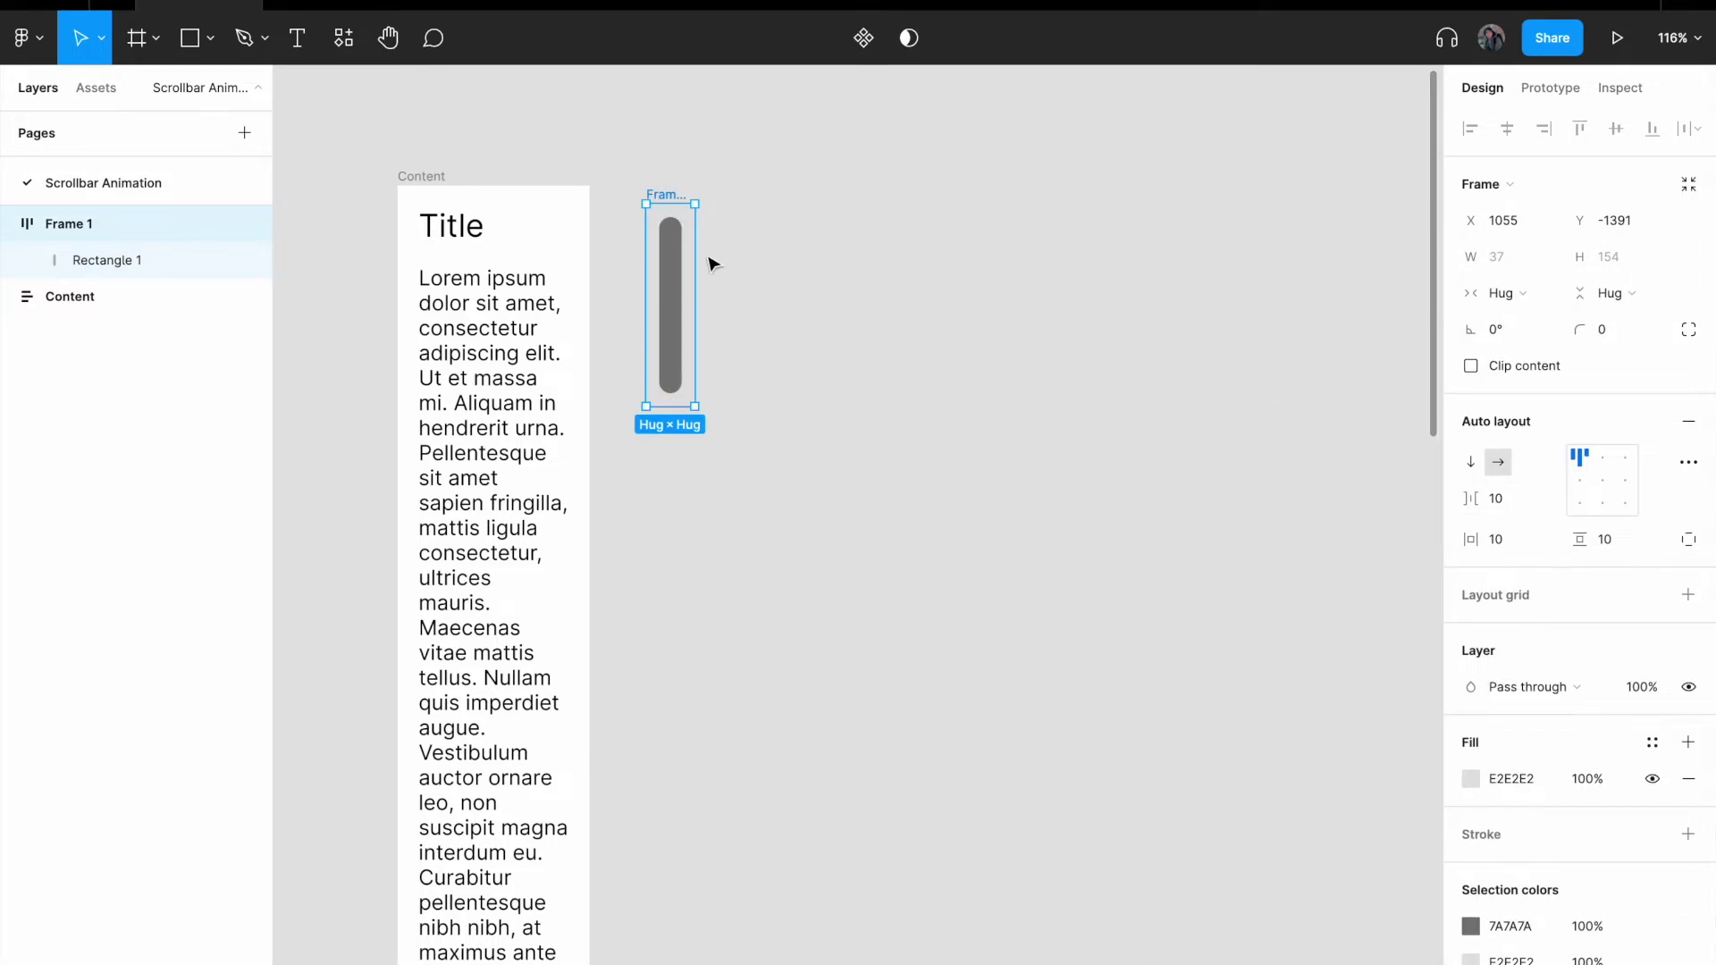
pyautogui.click(1520, 542)
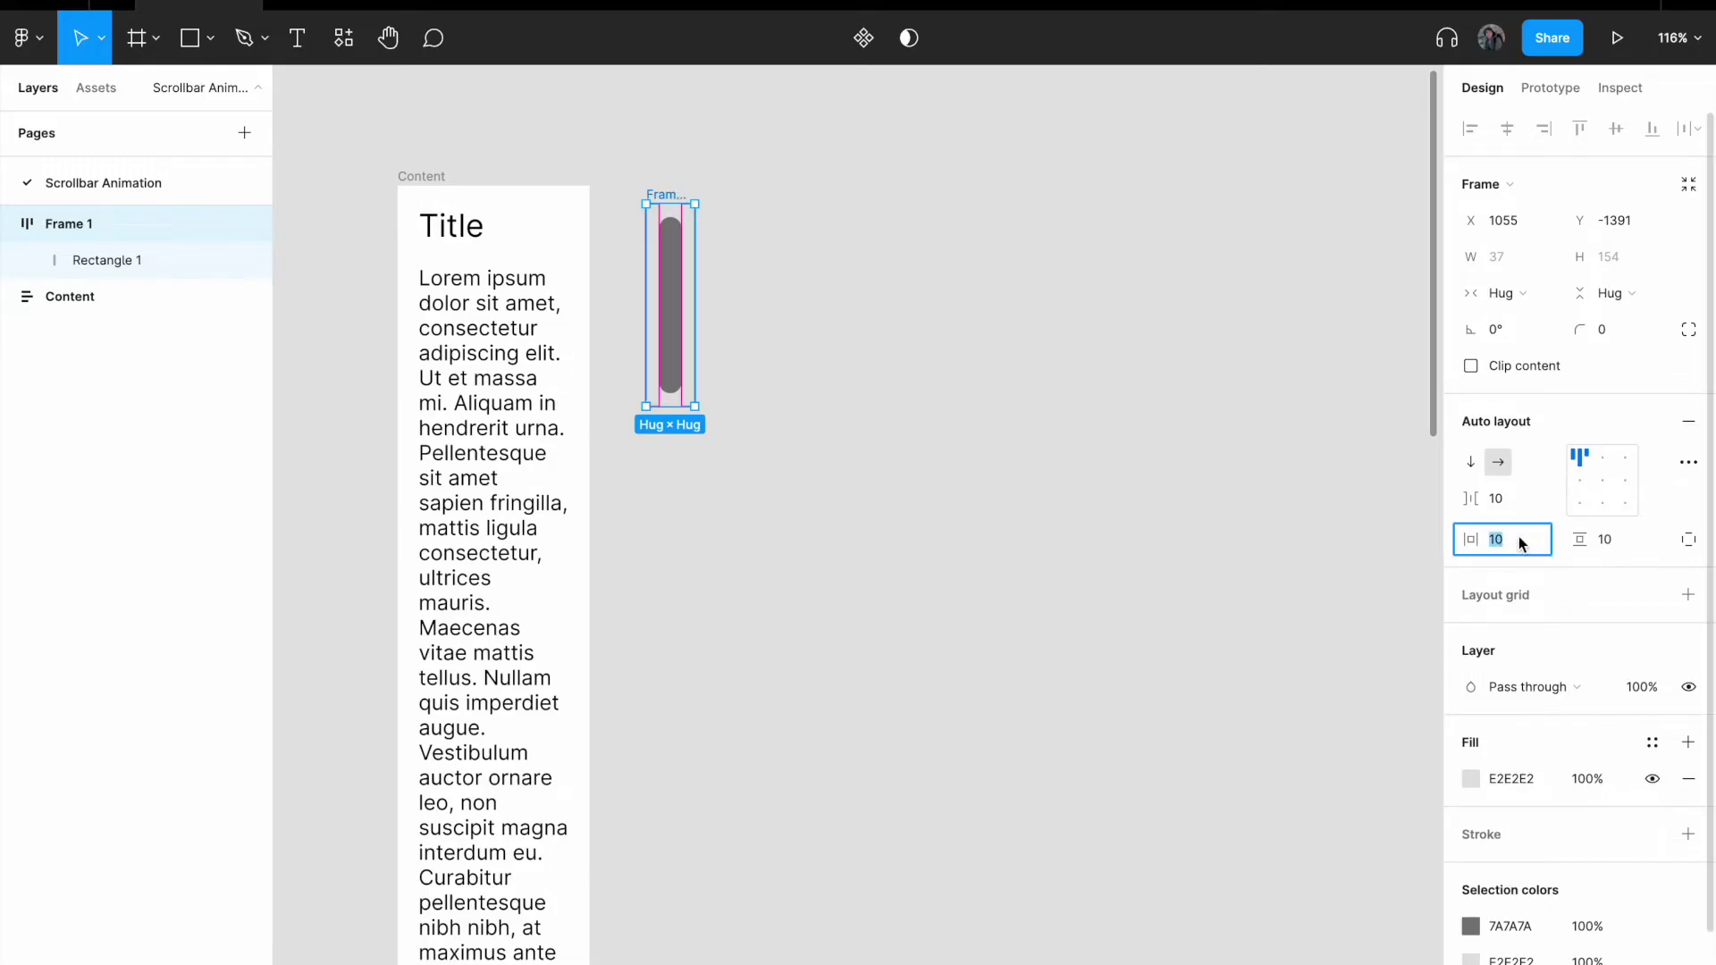
pyautogui.write('8')
pyautogui.press('Tab')
pyautogui.write('8')
pyautogui.press('Return')
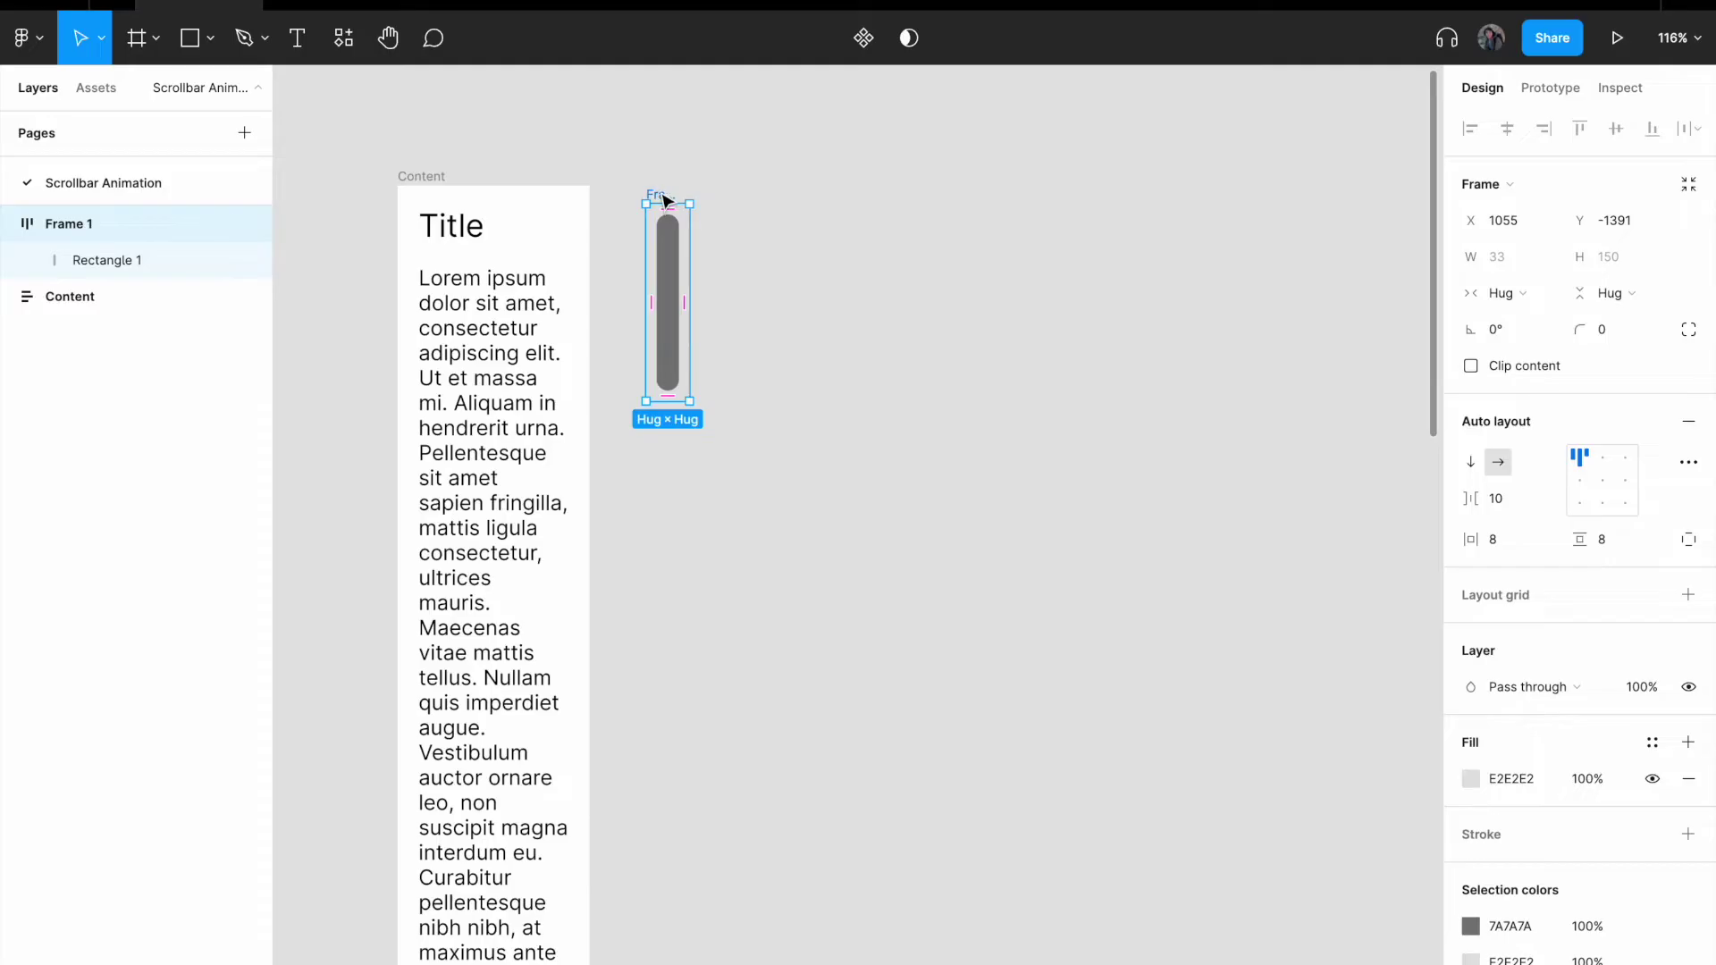
pyautogui.moveTo(658, 200); pyautogui.dragTo(643, 191)
pyautogui.hscroll(-5, 579, 232)
pyautogui.scroll(2, 579, 233)
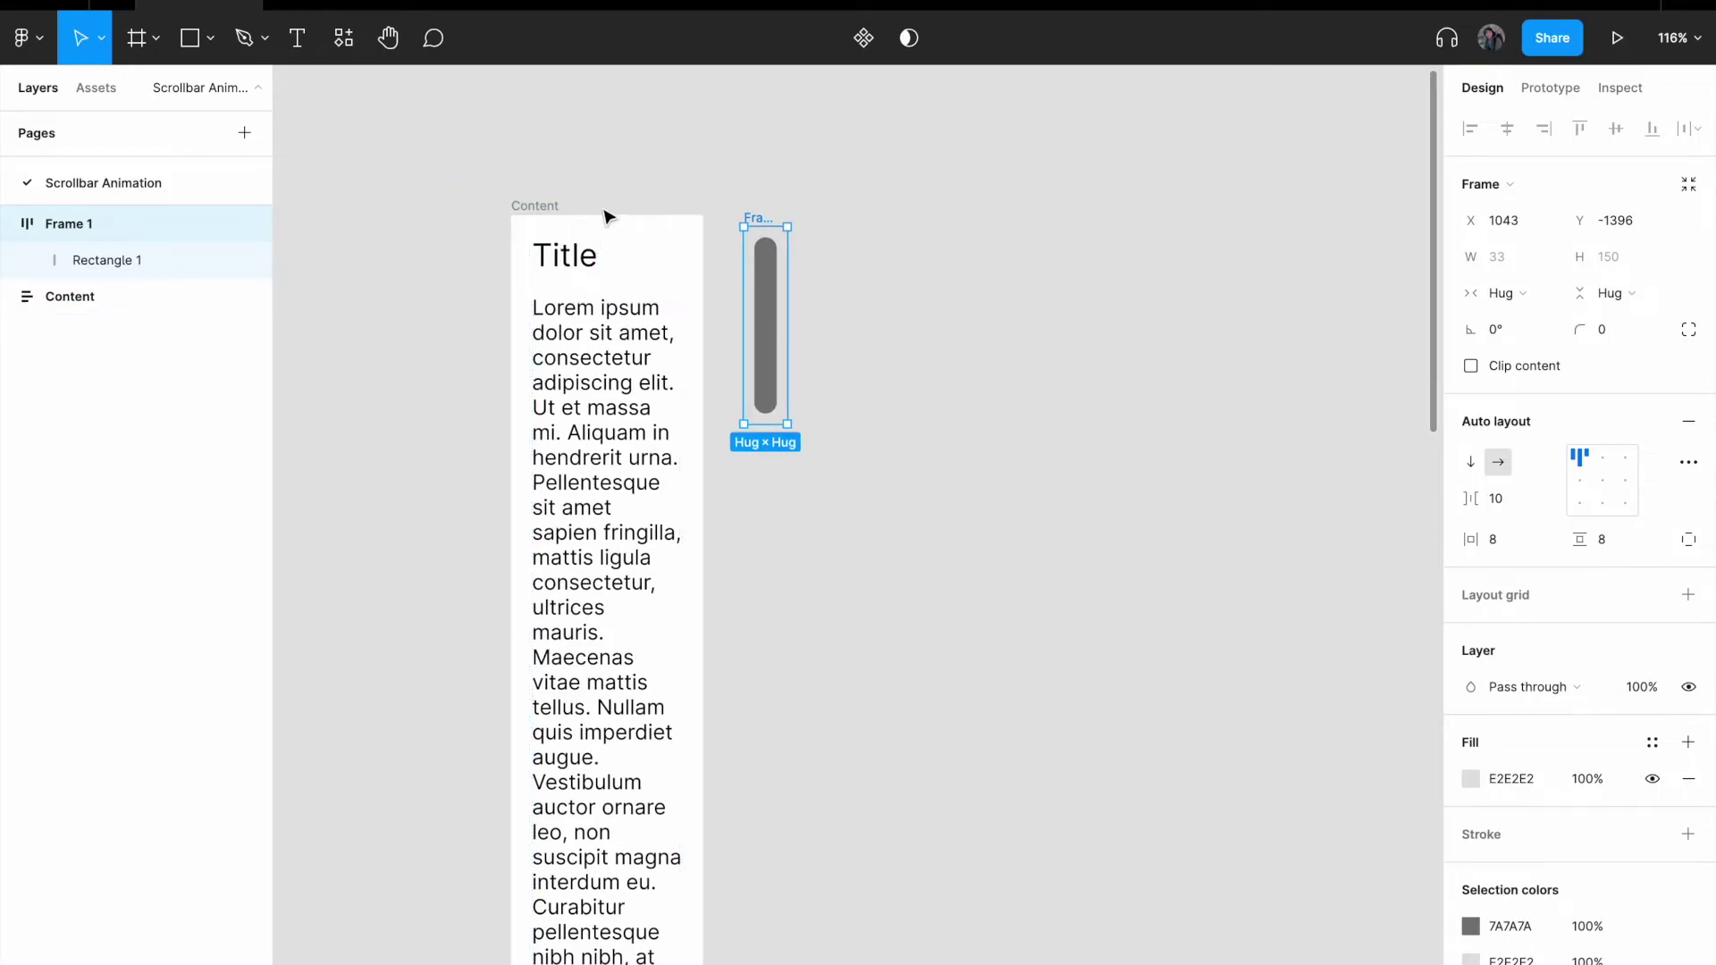
pyautogui.click(816, 237)
pyautogui.click(554, 214)
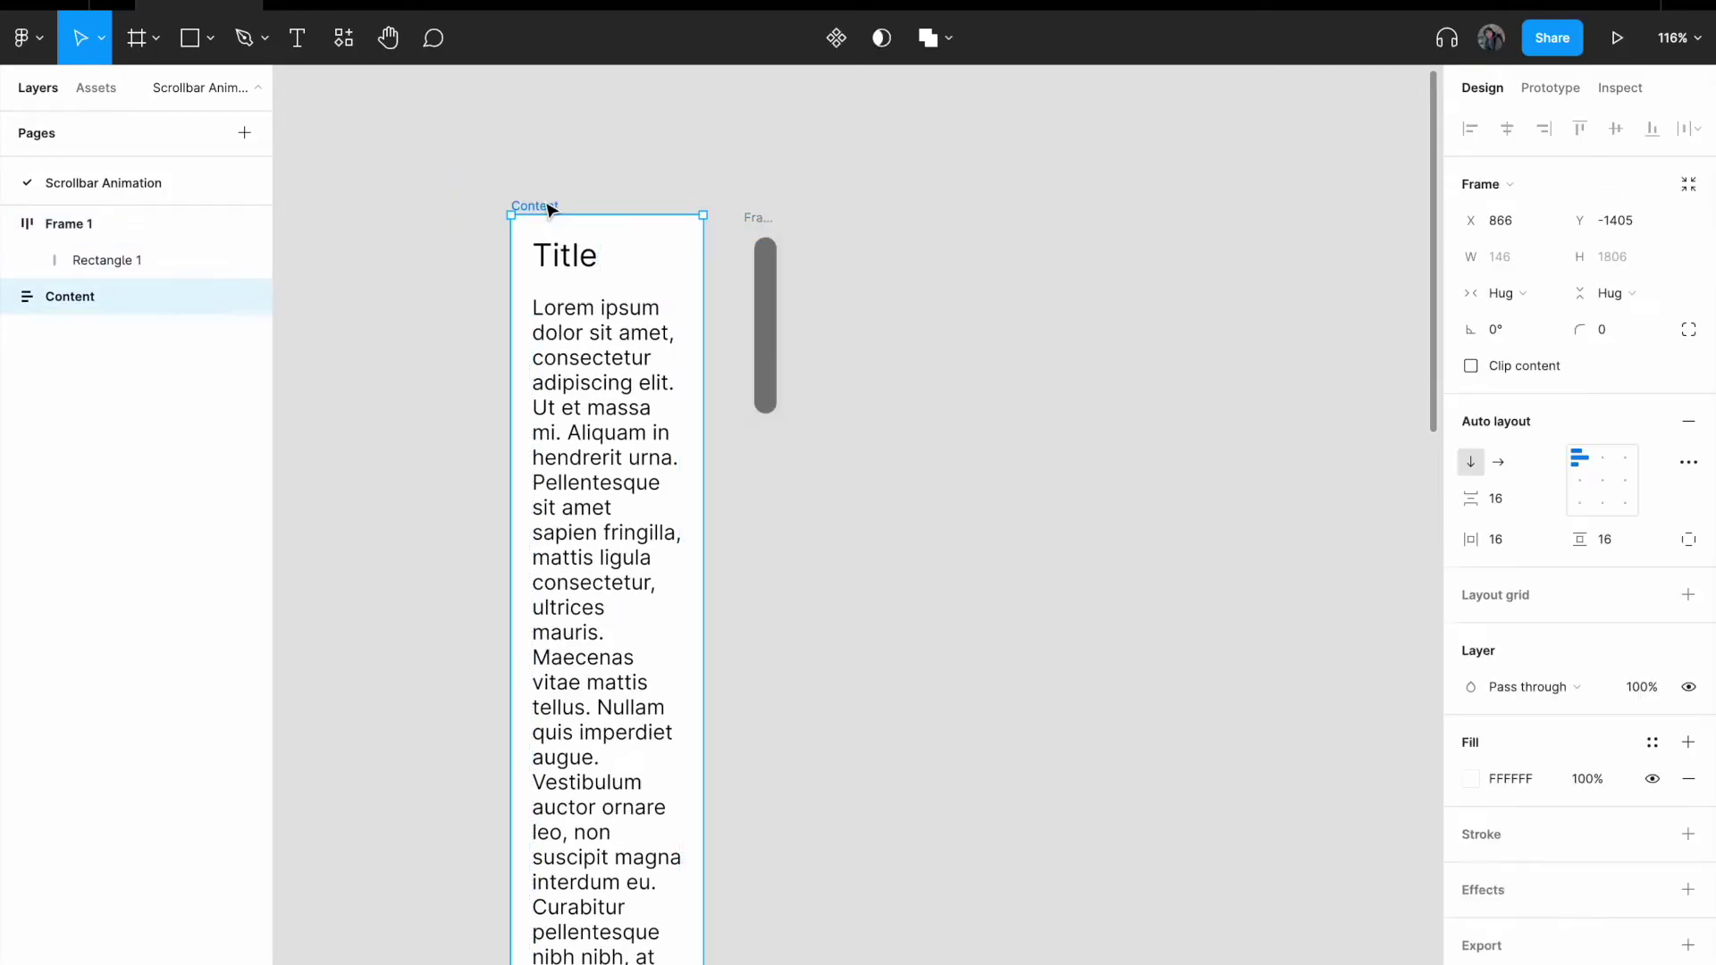
pyautogui.click(774, 218)
# Step: Rename Frame 1 to Scrollbar and draw a 242×304 frame named 'Showcase container' beside it
pyautogui.write('Scrollbar')
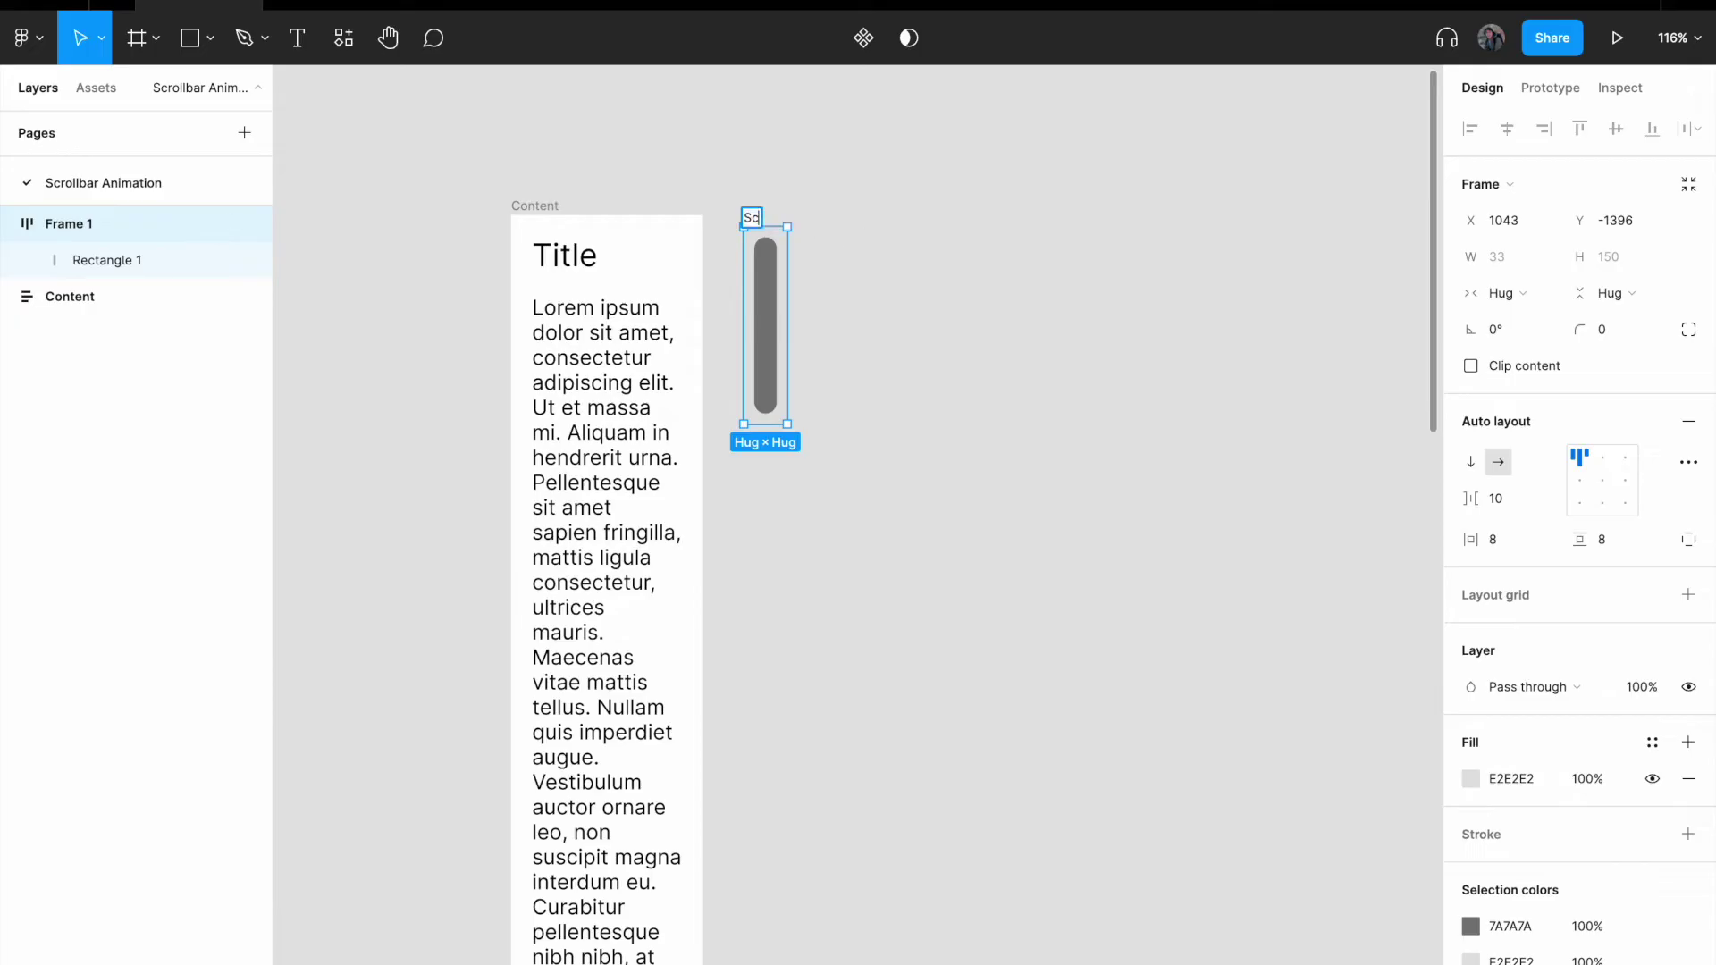
pyautogui.press('Return')
pyautogui.click(154, 41)
pyautogui.click(150, 94)
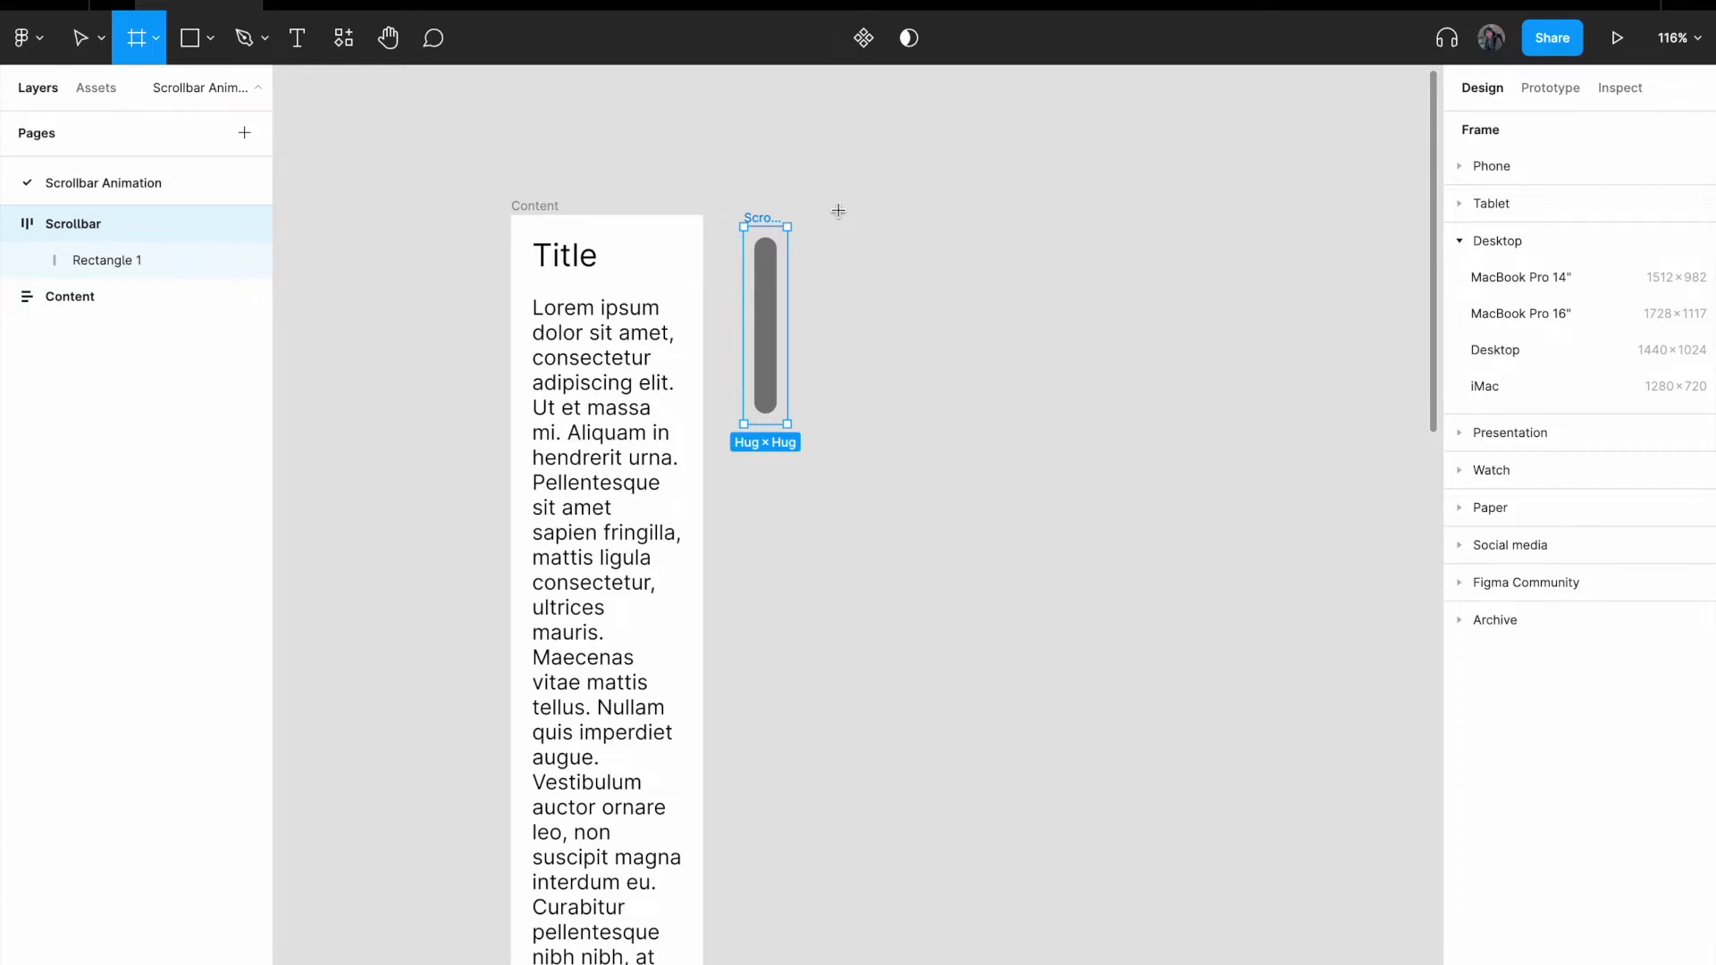
pyautogui.moveTo(838, 203); pyautogui.dragTo(1154, 602)
pyautogui.doubleClick(866, 191)
pyautogui.write('Showcase container')
pyautogui.press('Return')
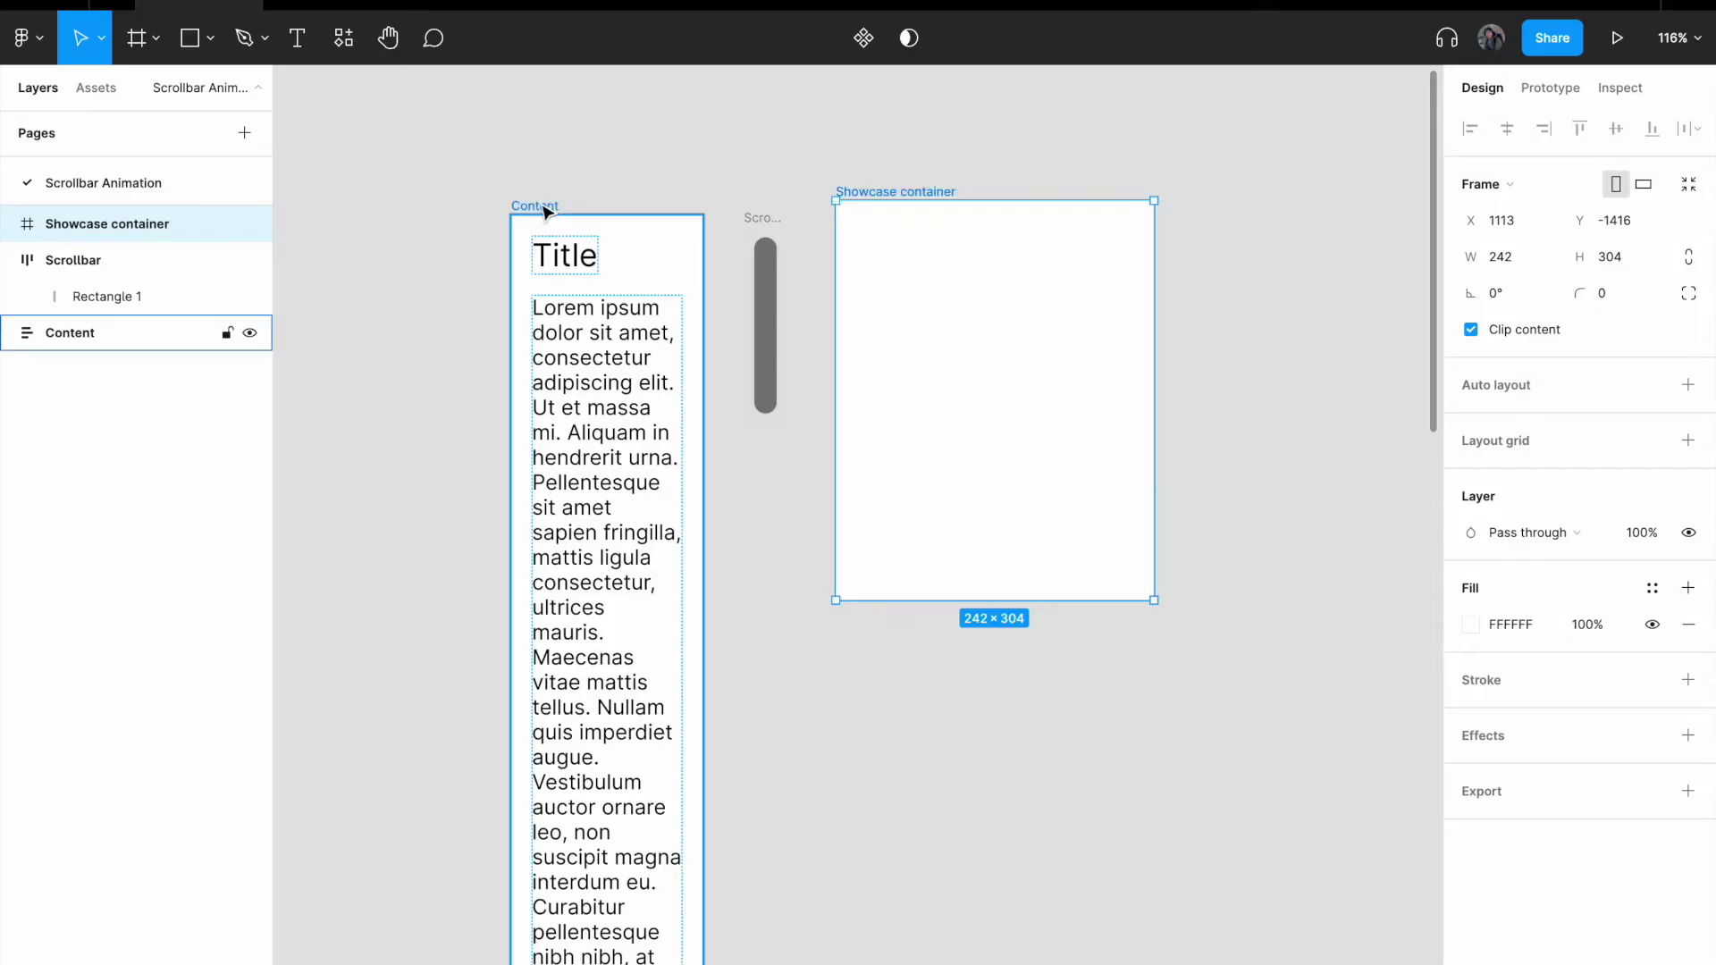
# Step: Place Content at 0,0 and Scrollbar at the top right inside Showcase container, then select both
pyautogui.moveTo(546, 211); pyautogui.dragTo(872, 253)
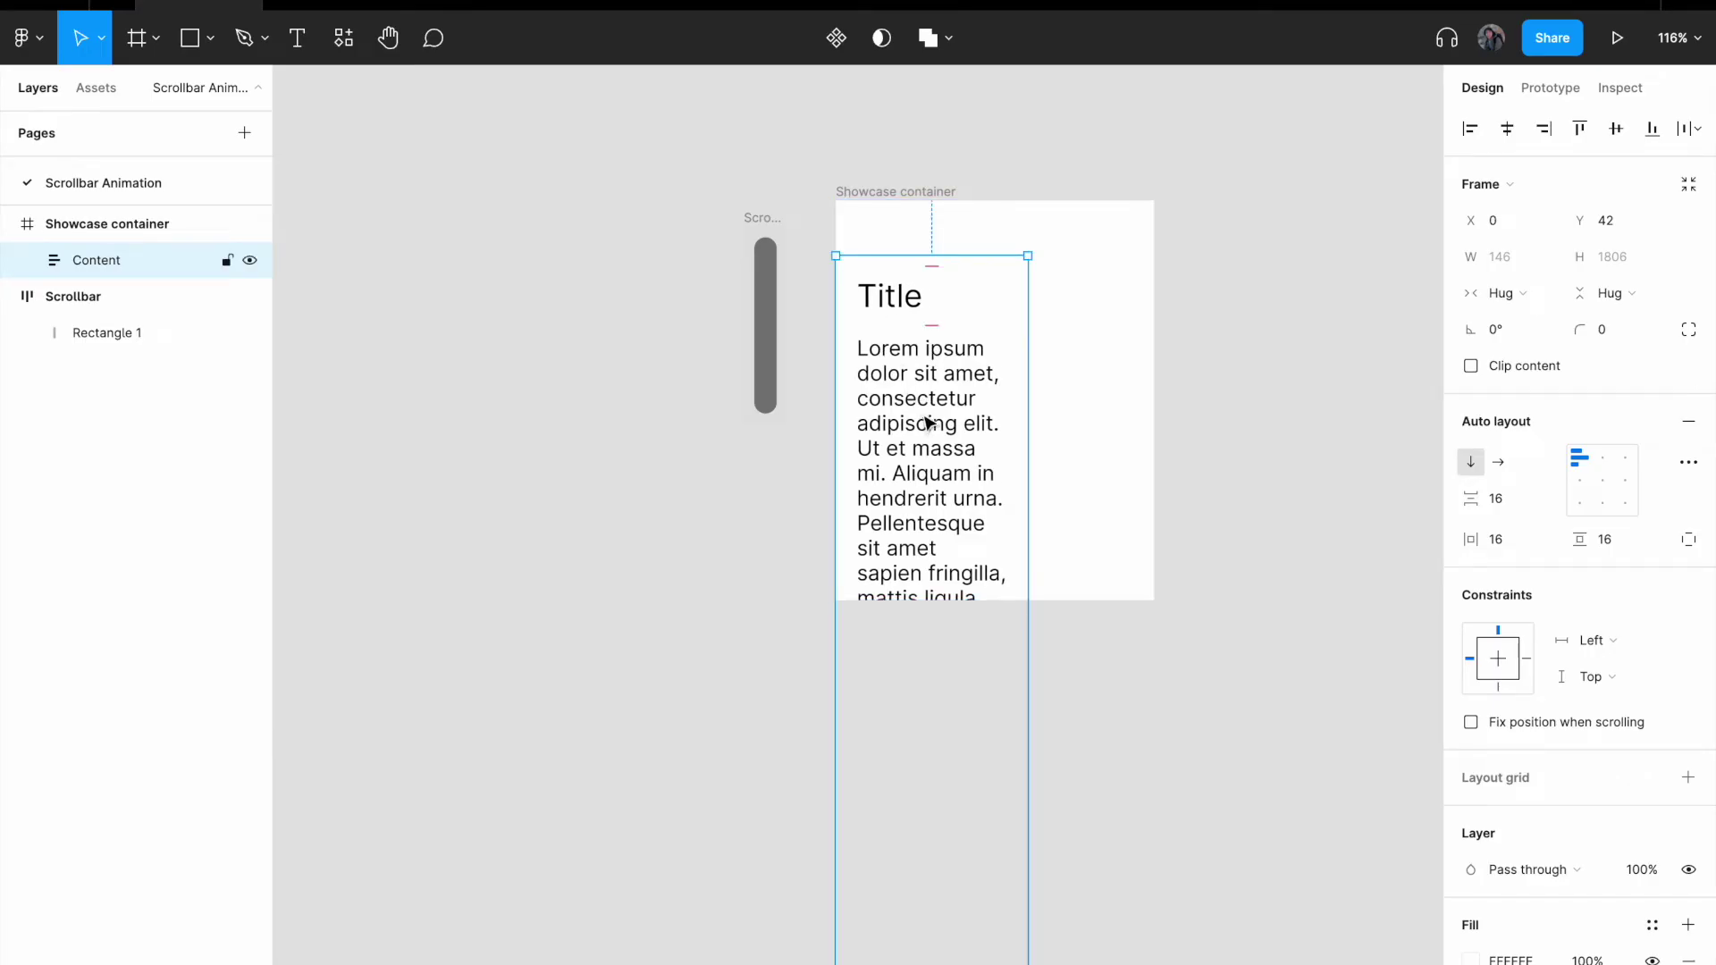
pyautogui.moveTo(924, 411); pyautogui.dragTo(925, 367)
pyautogui.moveTo(766, 229); pyautogui.dragTo(1137, 230)
pyautogui.click(991, 275)
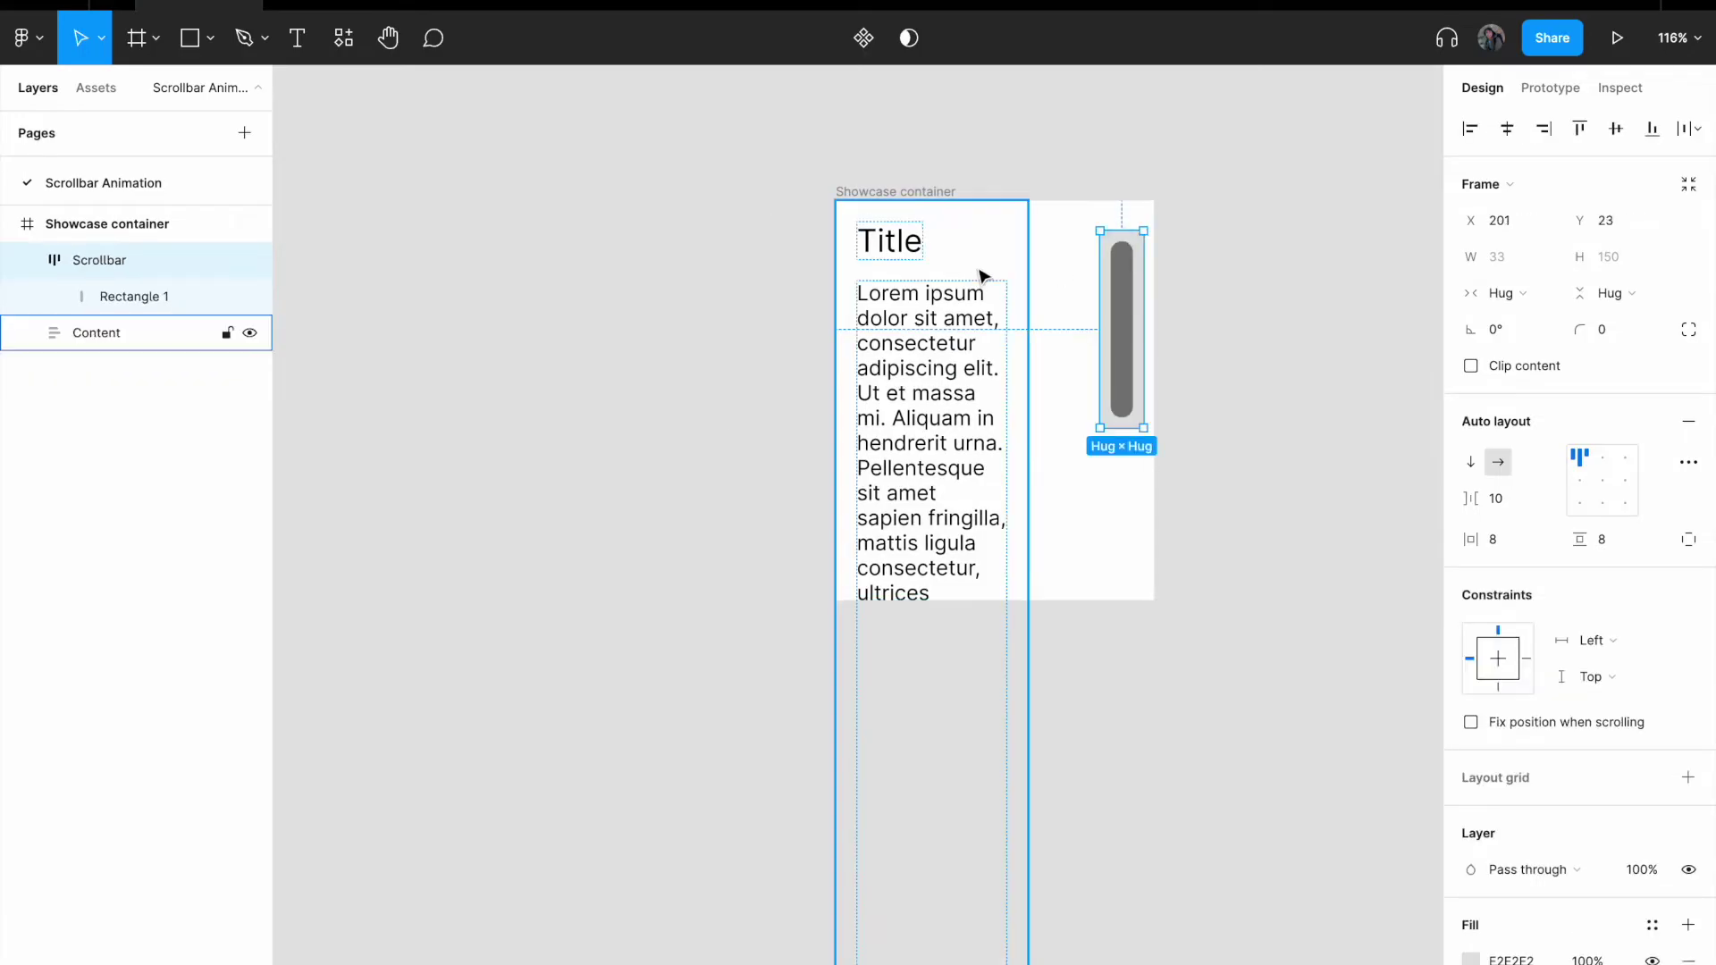
pyautogui.keyDown('shift'); pyautogui.click(1124, 286); pyautogui.keyUp('shift')
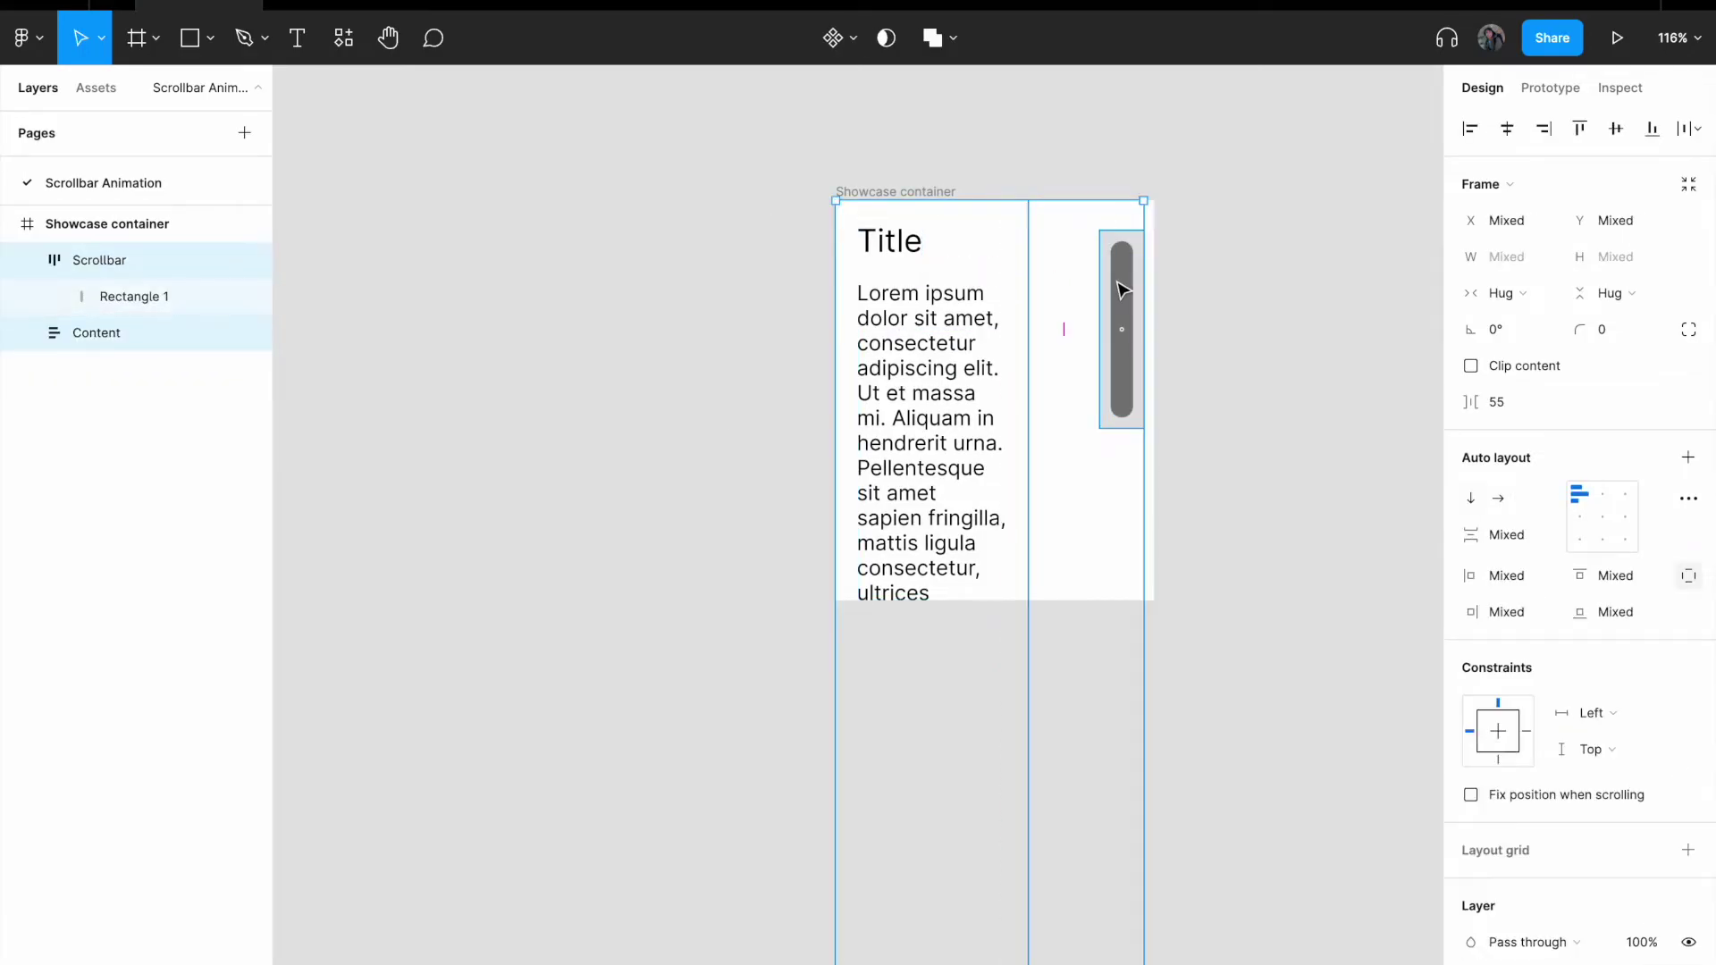
# Step: Wrap Content and Scrollbar in a horizontal auto-layout frame widened to 242
pyautogui.rightClick(979, 285)
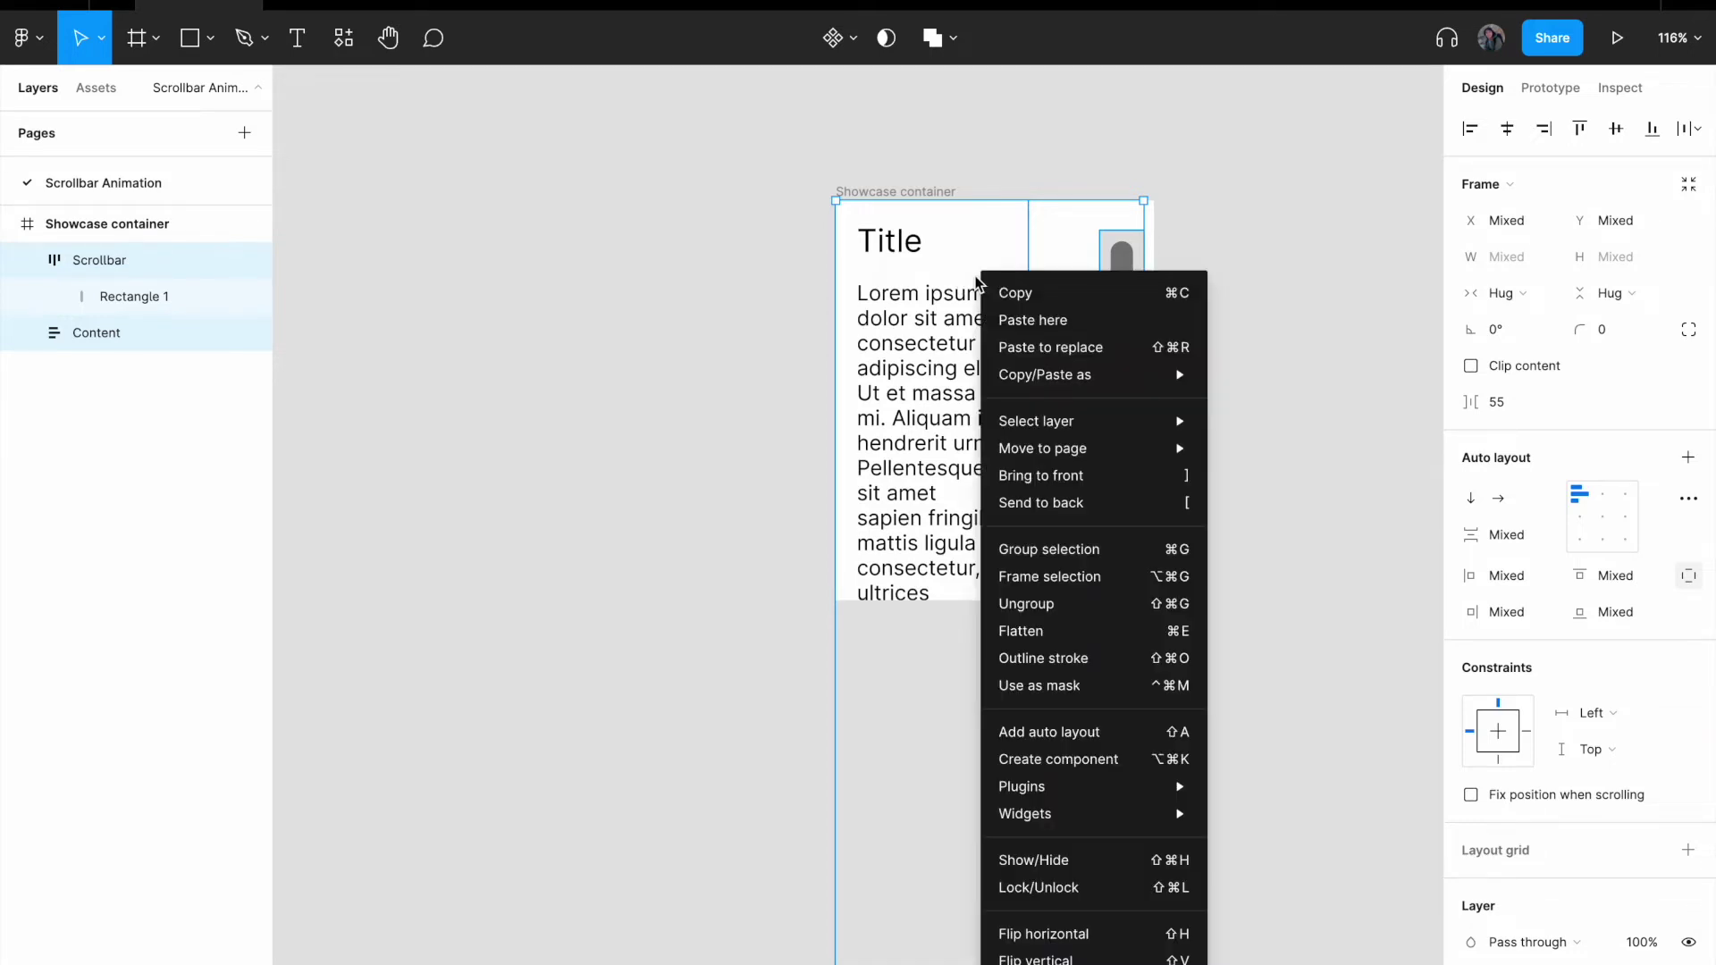
pyautogui.click(1084, 741)
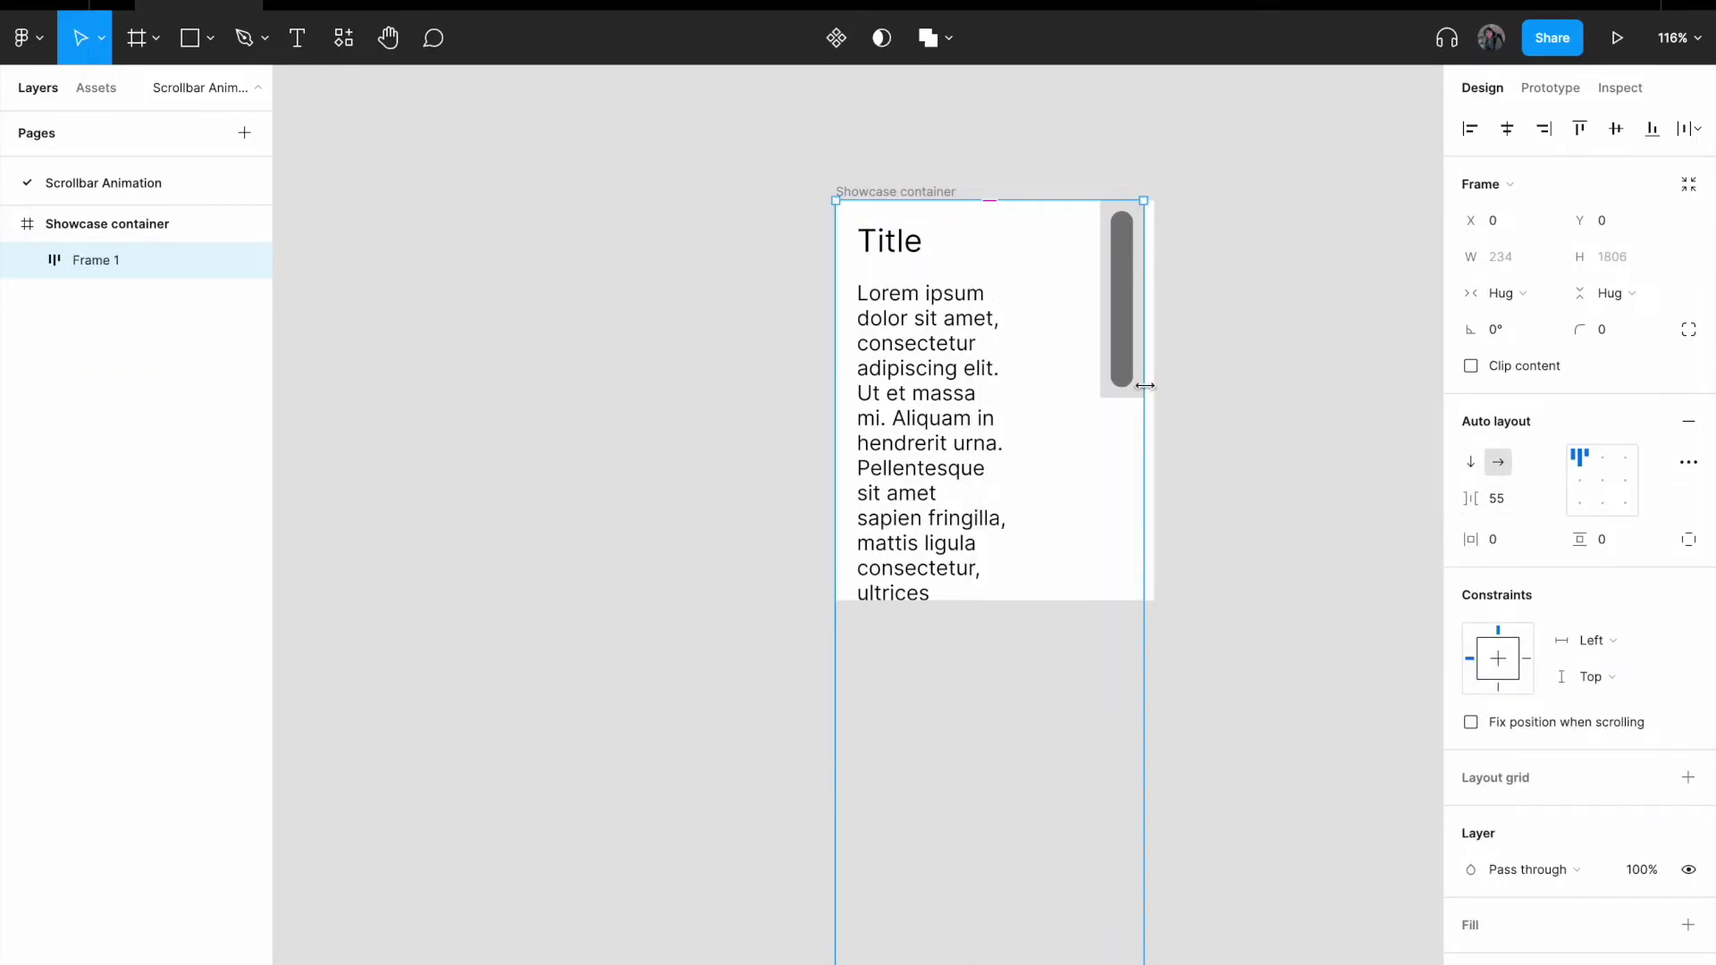
pyautogui.moveTo(1148, 385); pyautogui.dragTo(1152, 385)
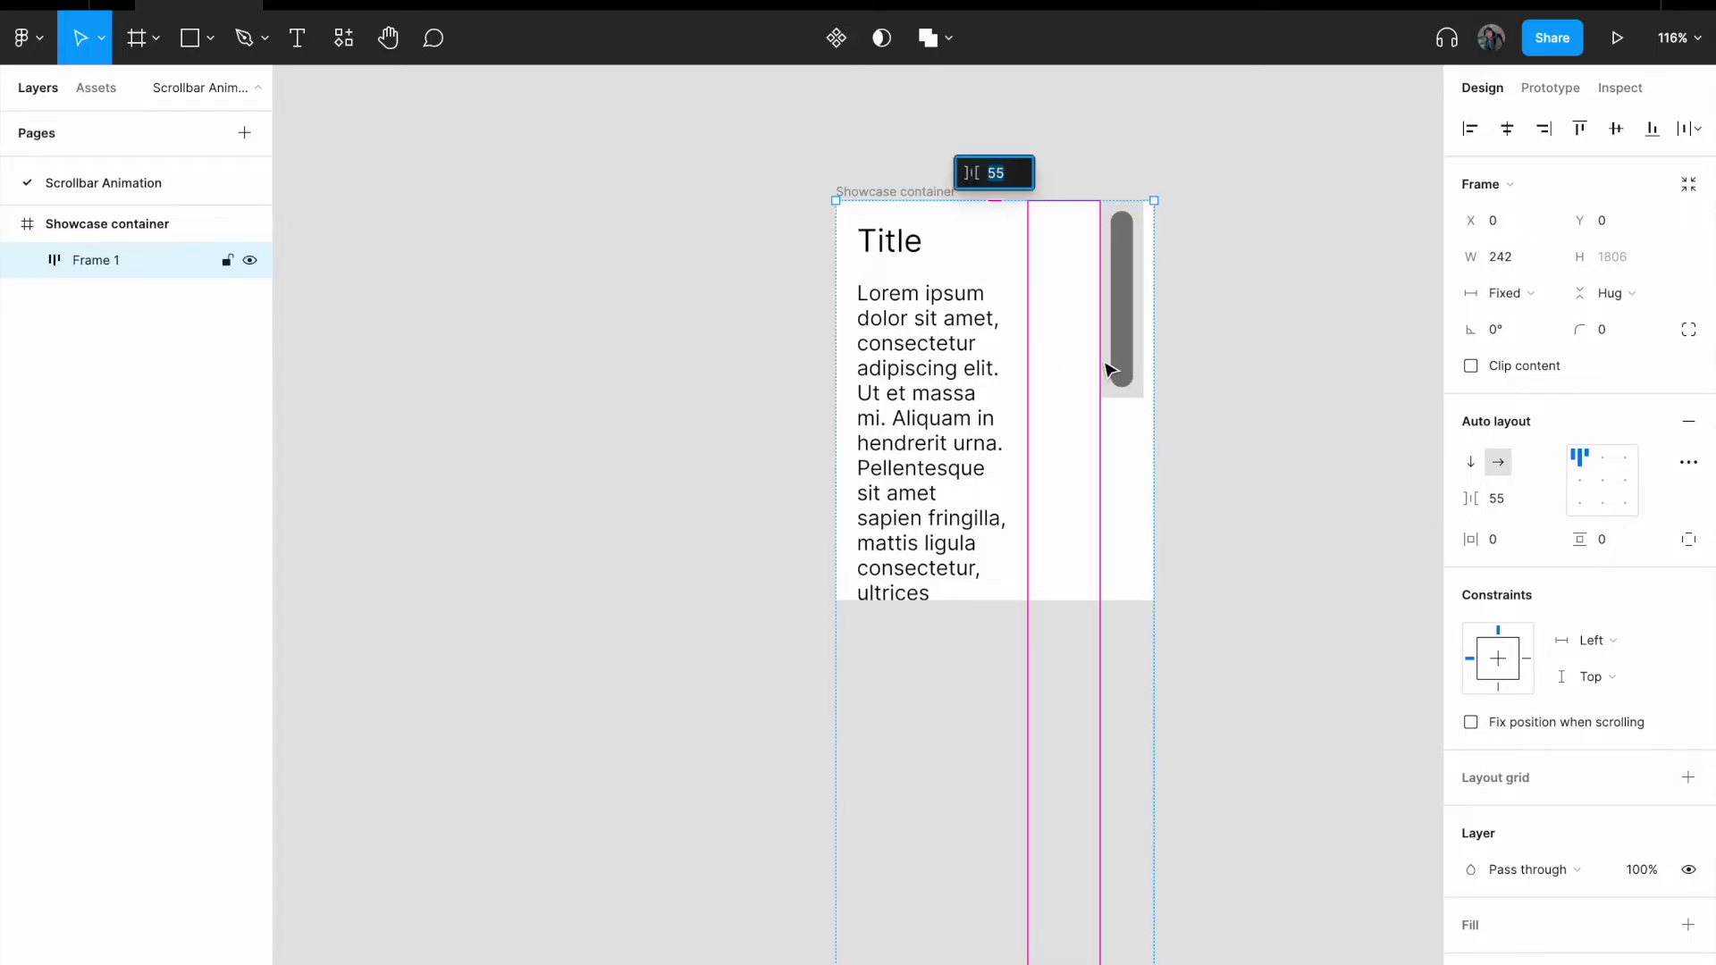
# Step: Set Content's width to Fill container inside the new Frame 1
pyautogui.click(1130, 370)
pyautogui.click(1027, 356)
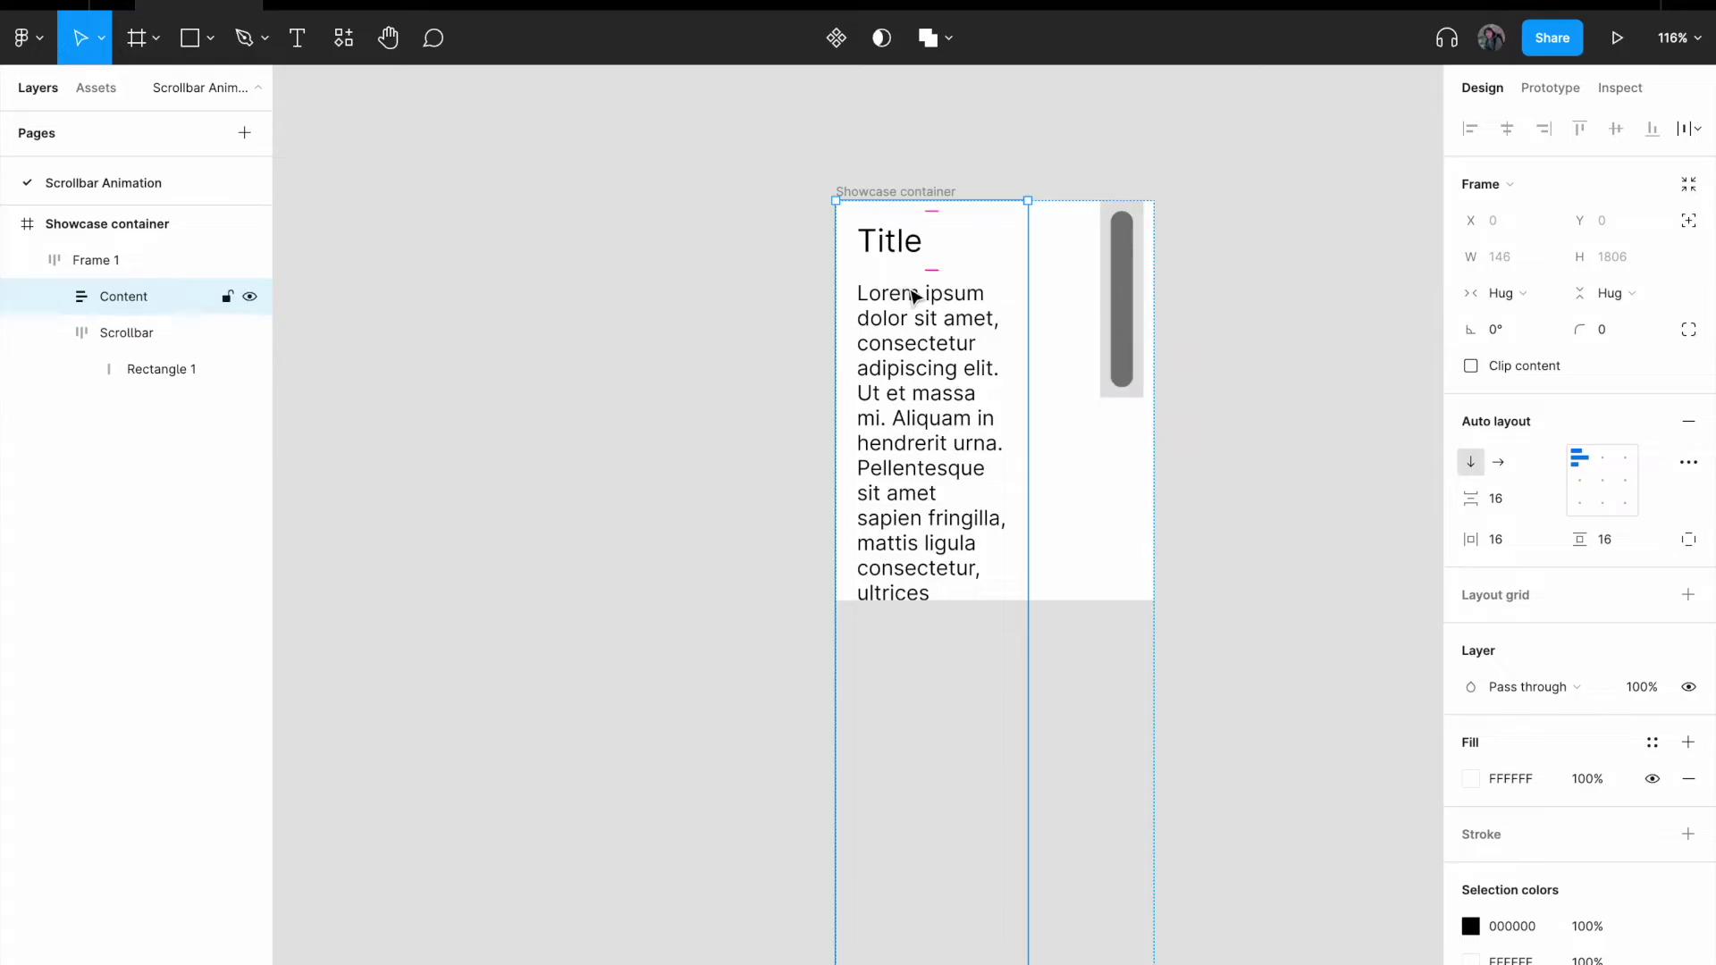
pyautogui.click(1513, 293)
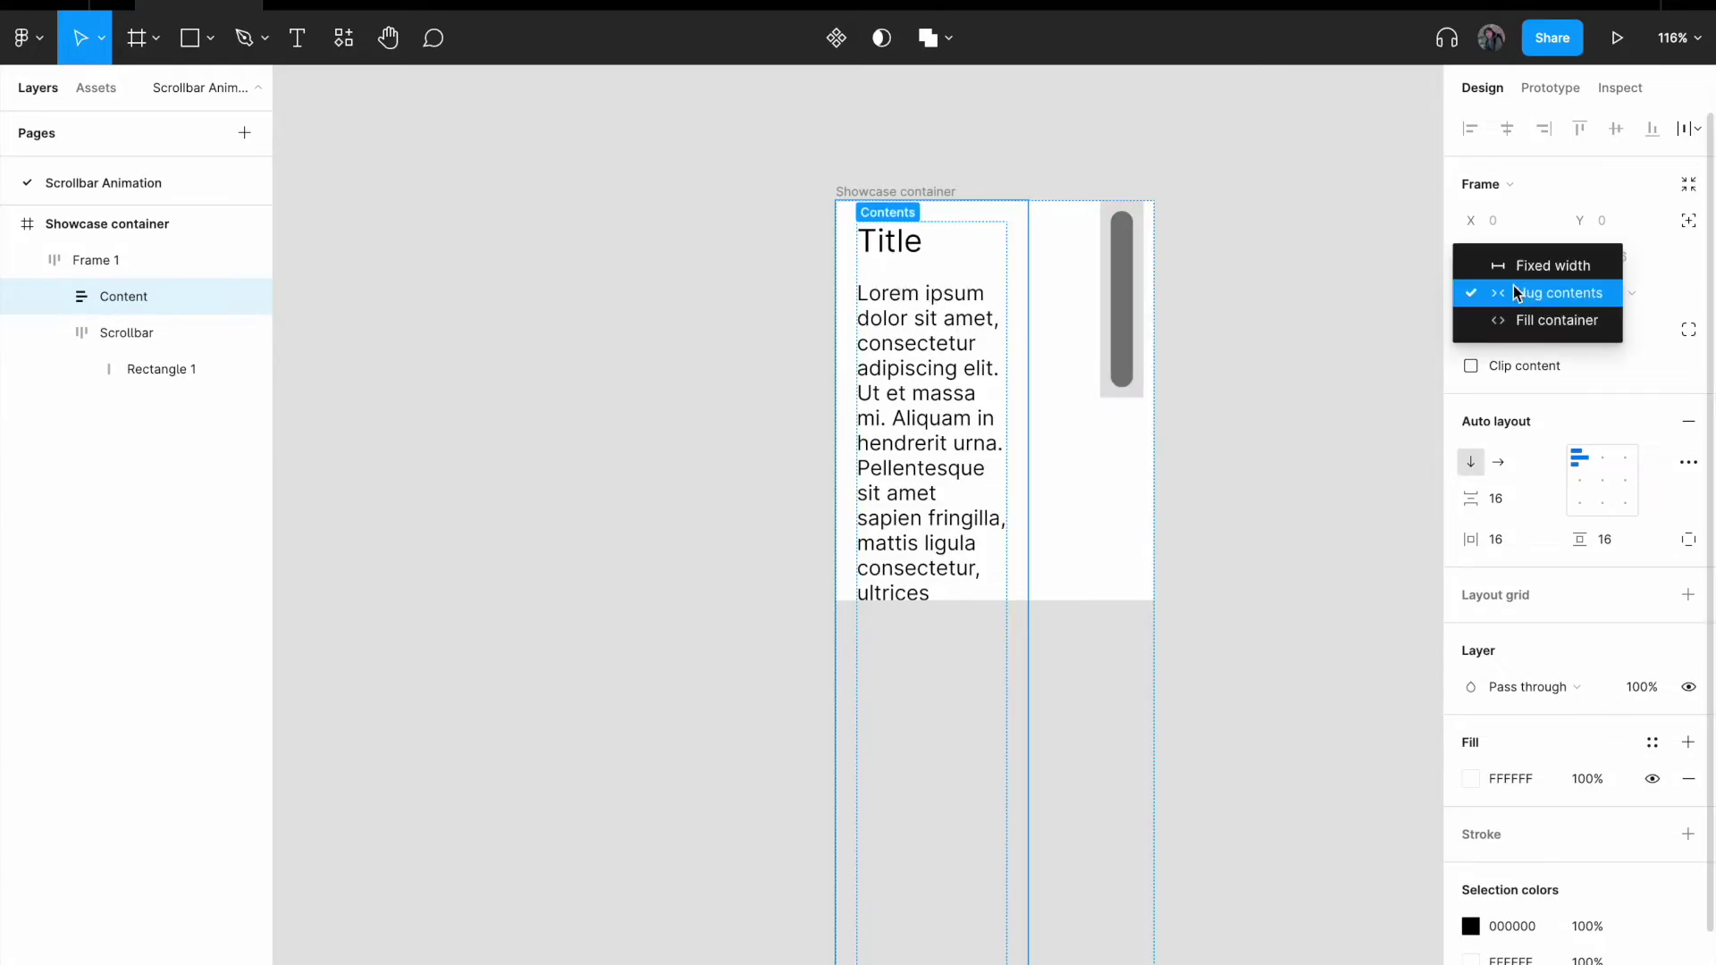
pyautogui.click(1544, 322)
pyautogui.click(1081, 345)
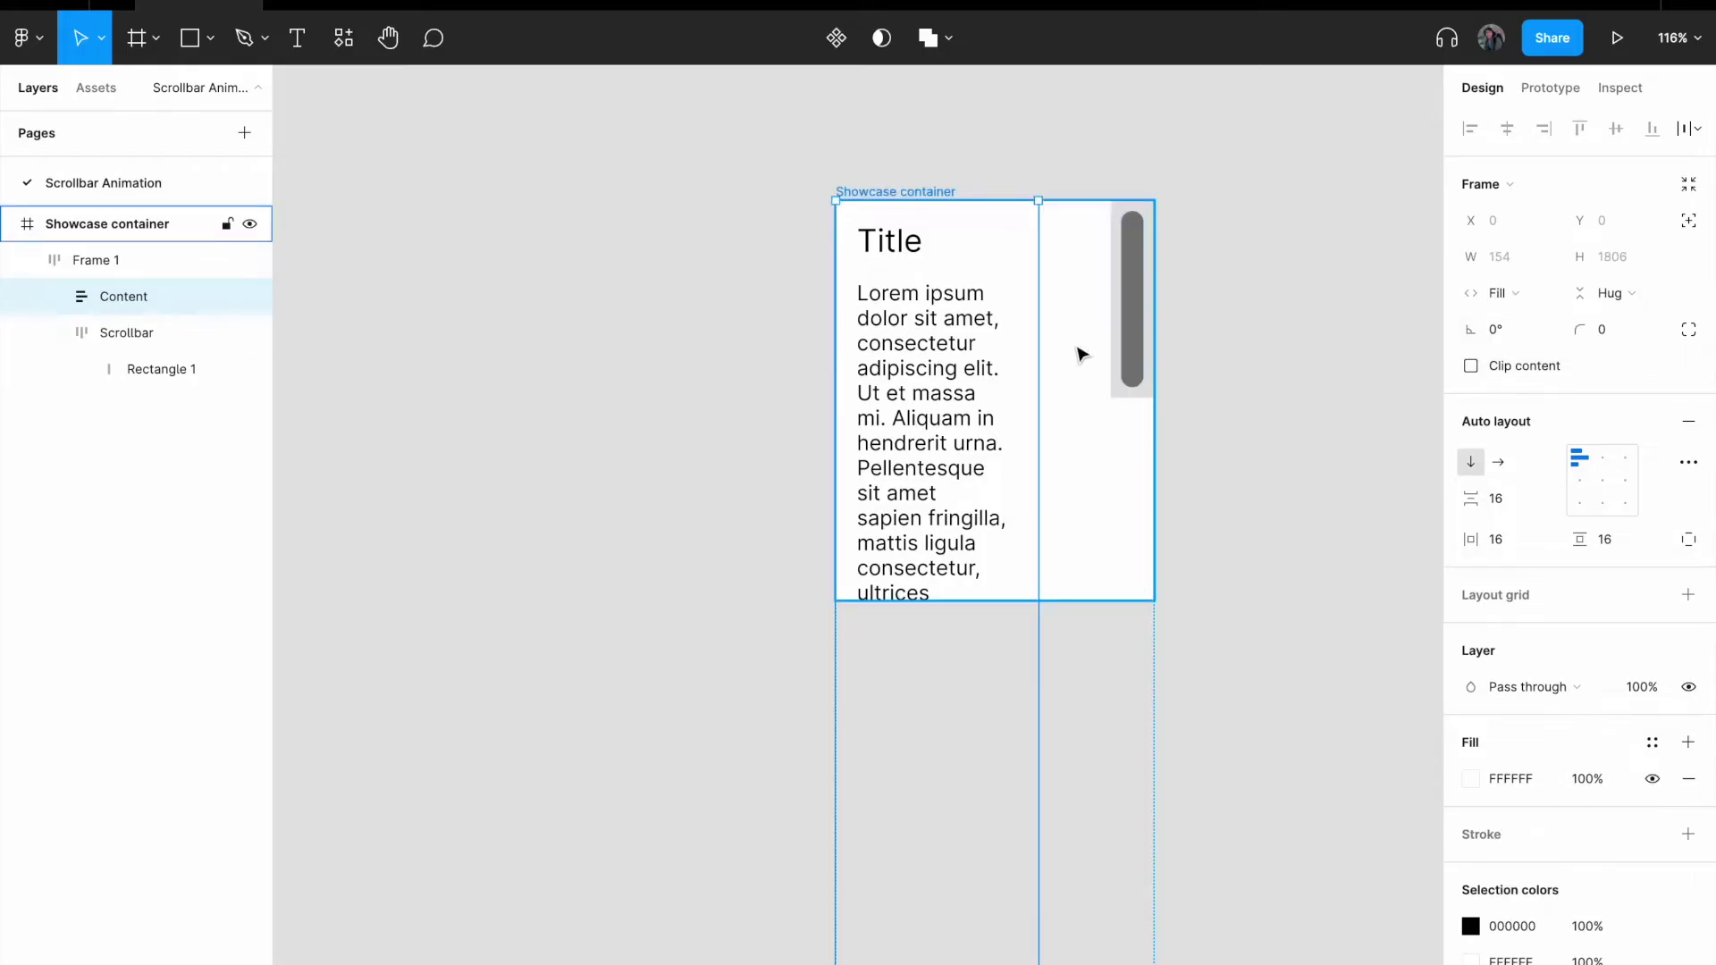
pyautogui.click(1192, 471)
pyautogui.click(1106, 445)
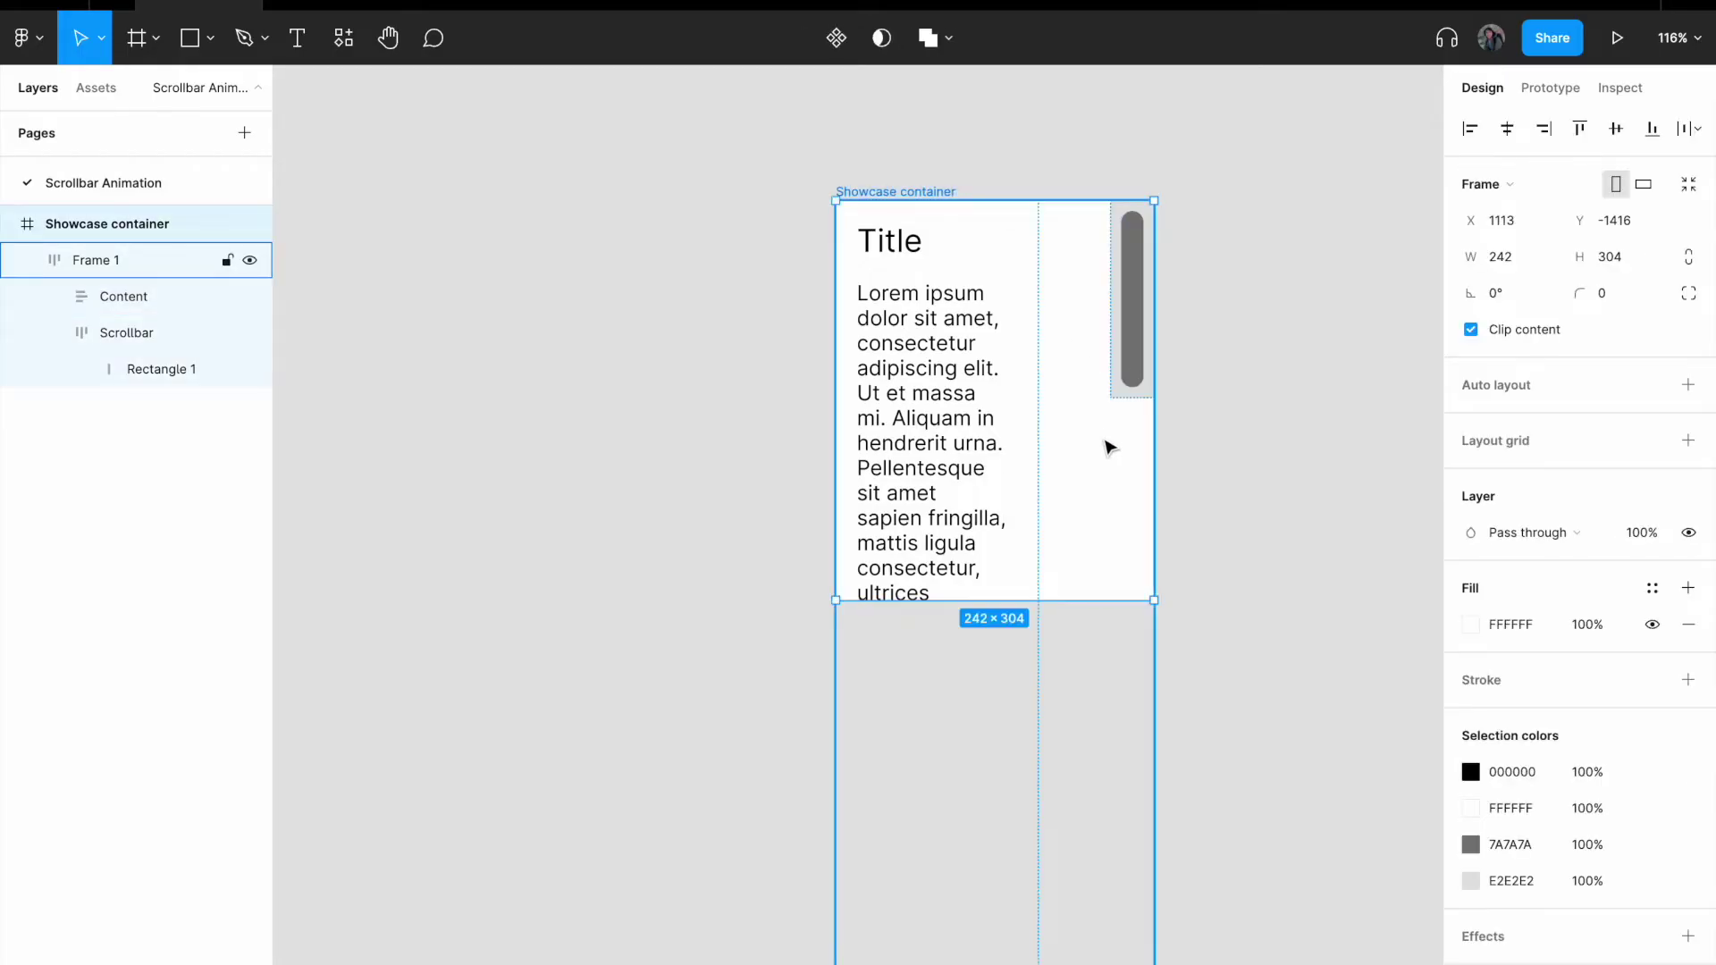
pyautogui.click(141, 266)
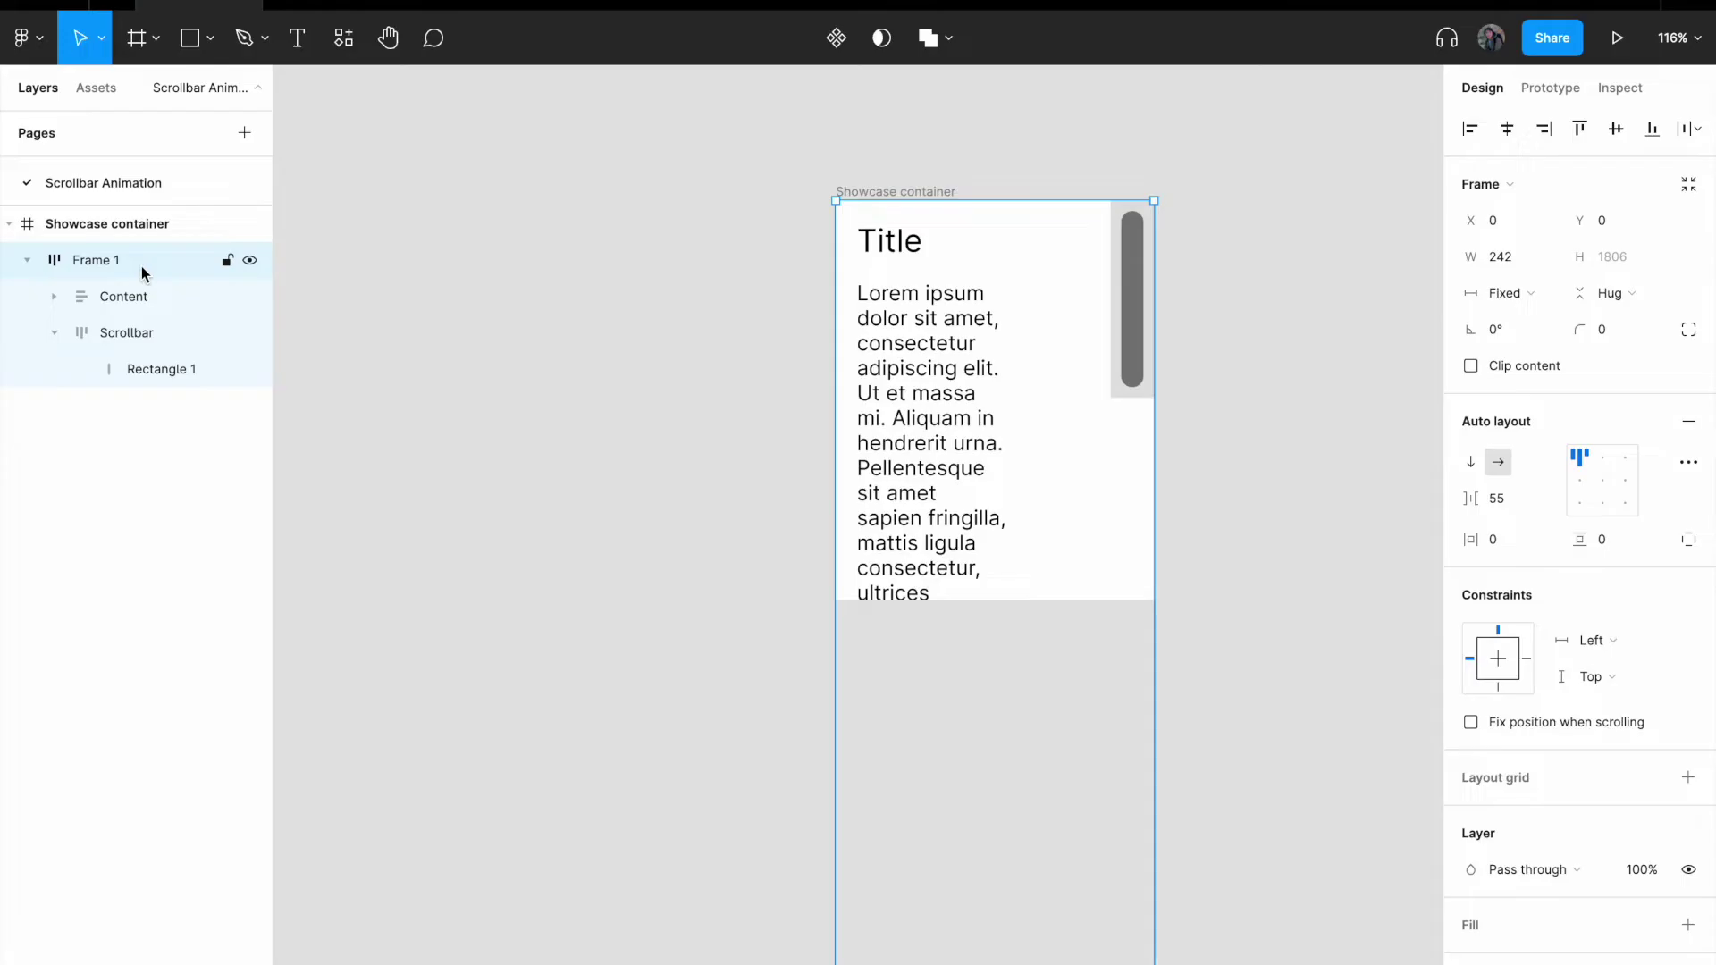
# Step: Rename the auto-layout wrapper Frame 1 to 'Body'
pyautogui.doubleClick(141, 266)
pyautogui.write('Body')
pyautogui.press('Return')
pyautogui.click(1527, 504)
# Step: Set the Lorem ipsum body text width to Fill container
pyautogui.click(938, 358)
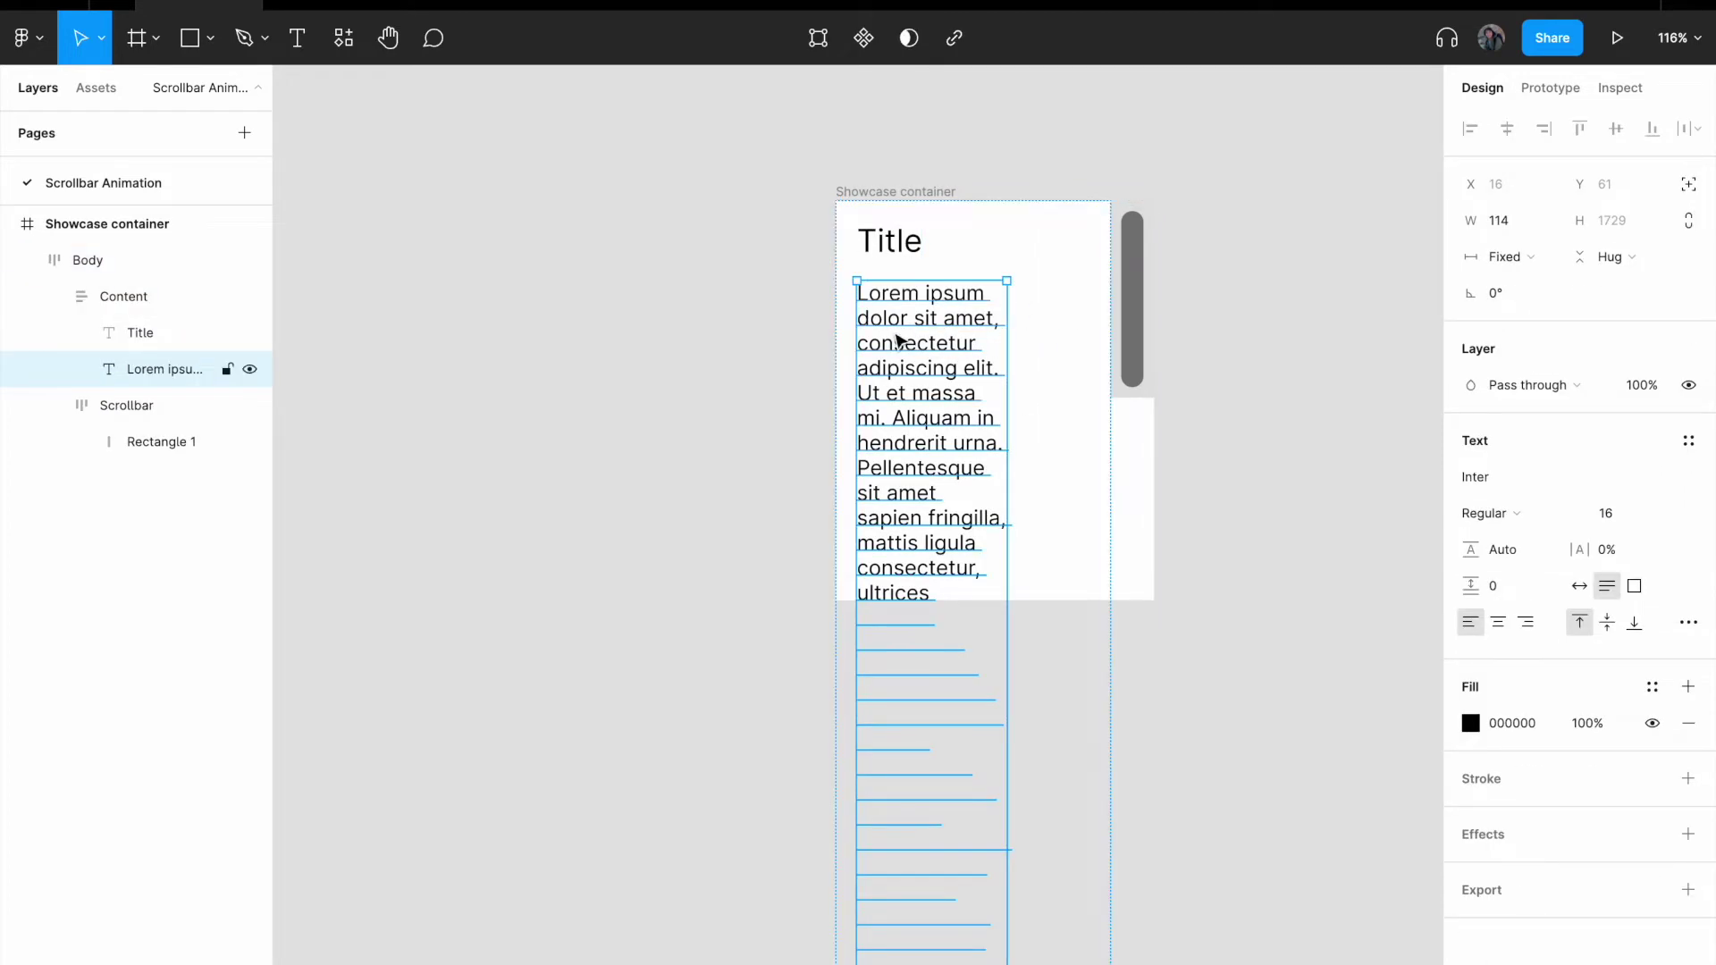
pyautogui.click(1502, 257)
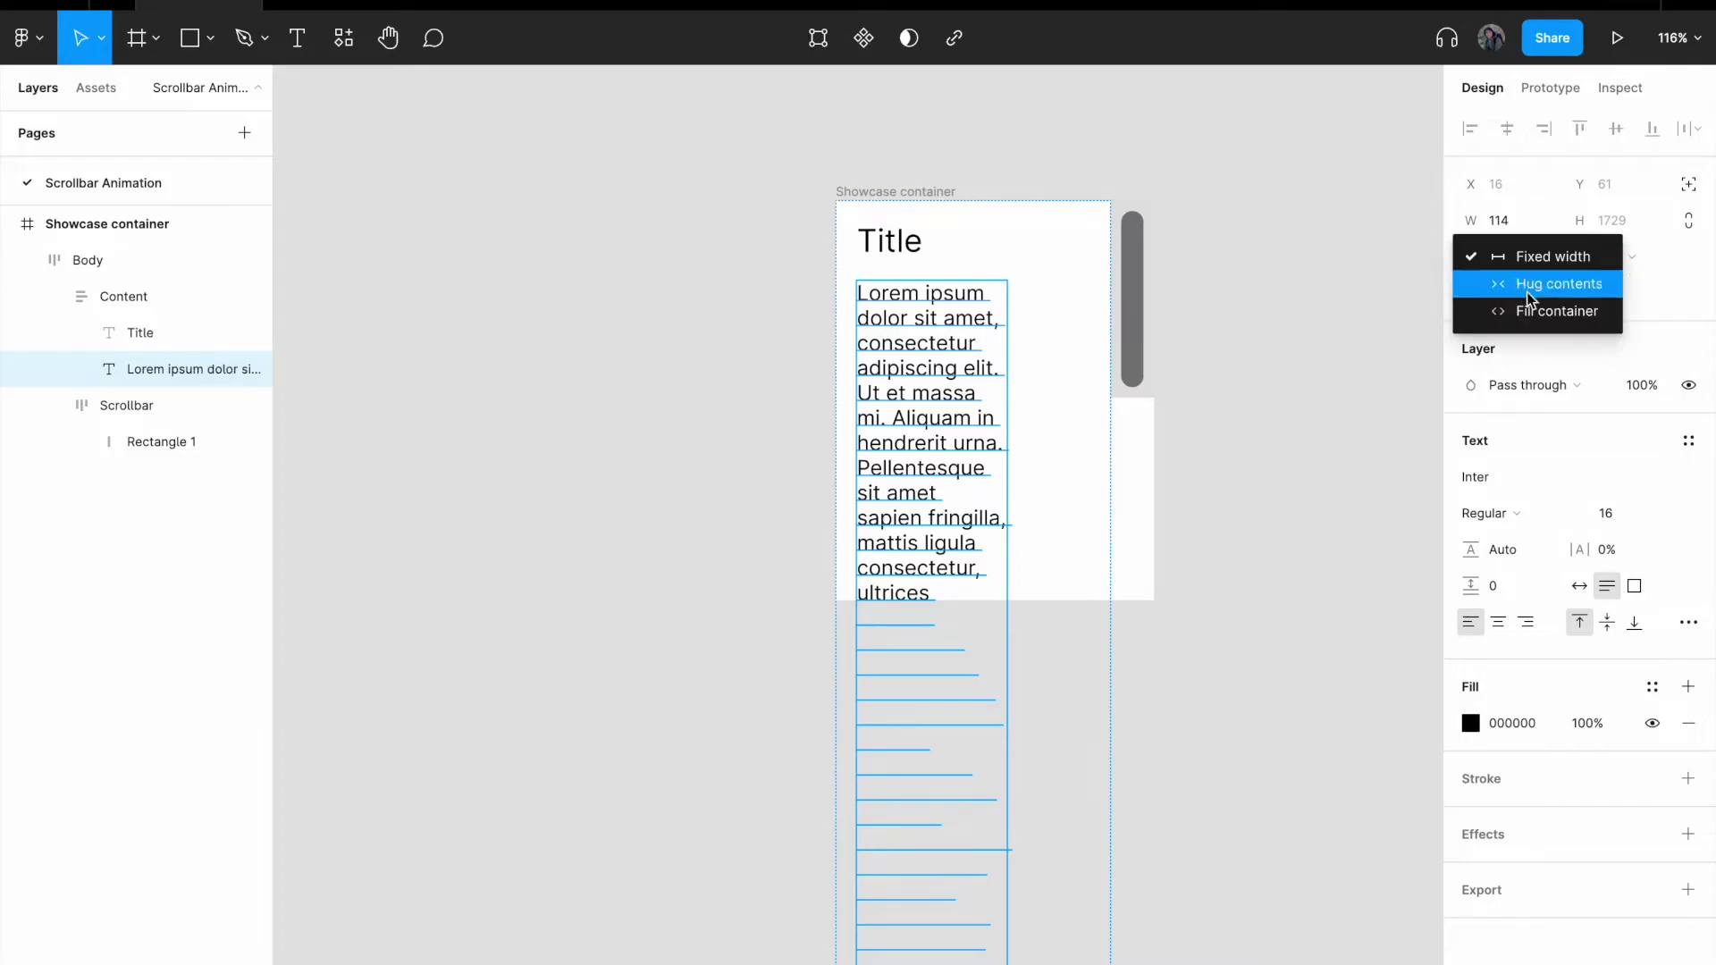
pyautogui.click(1571, 322)
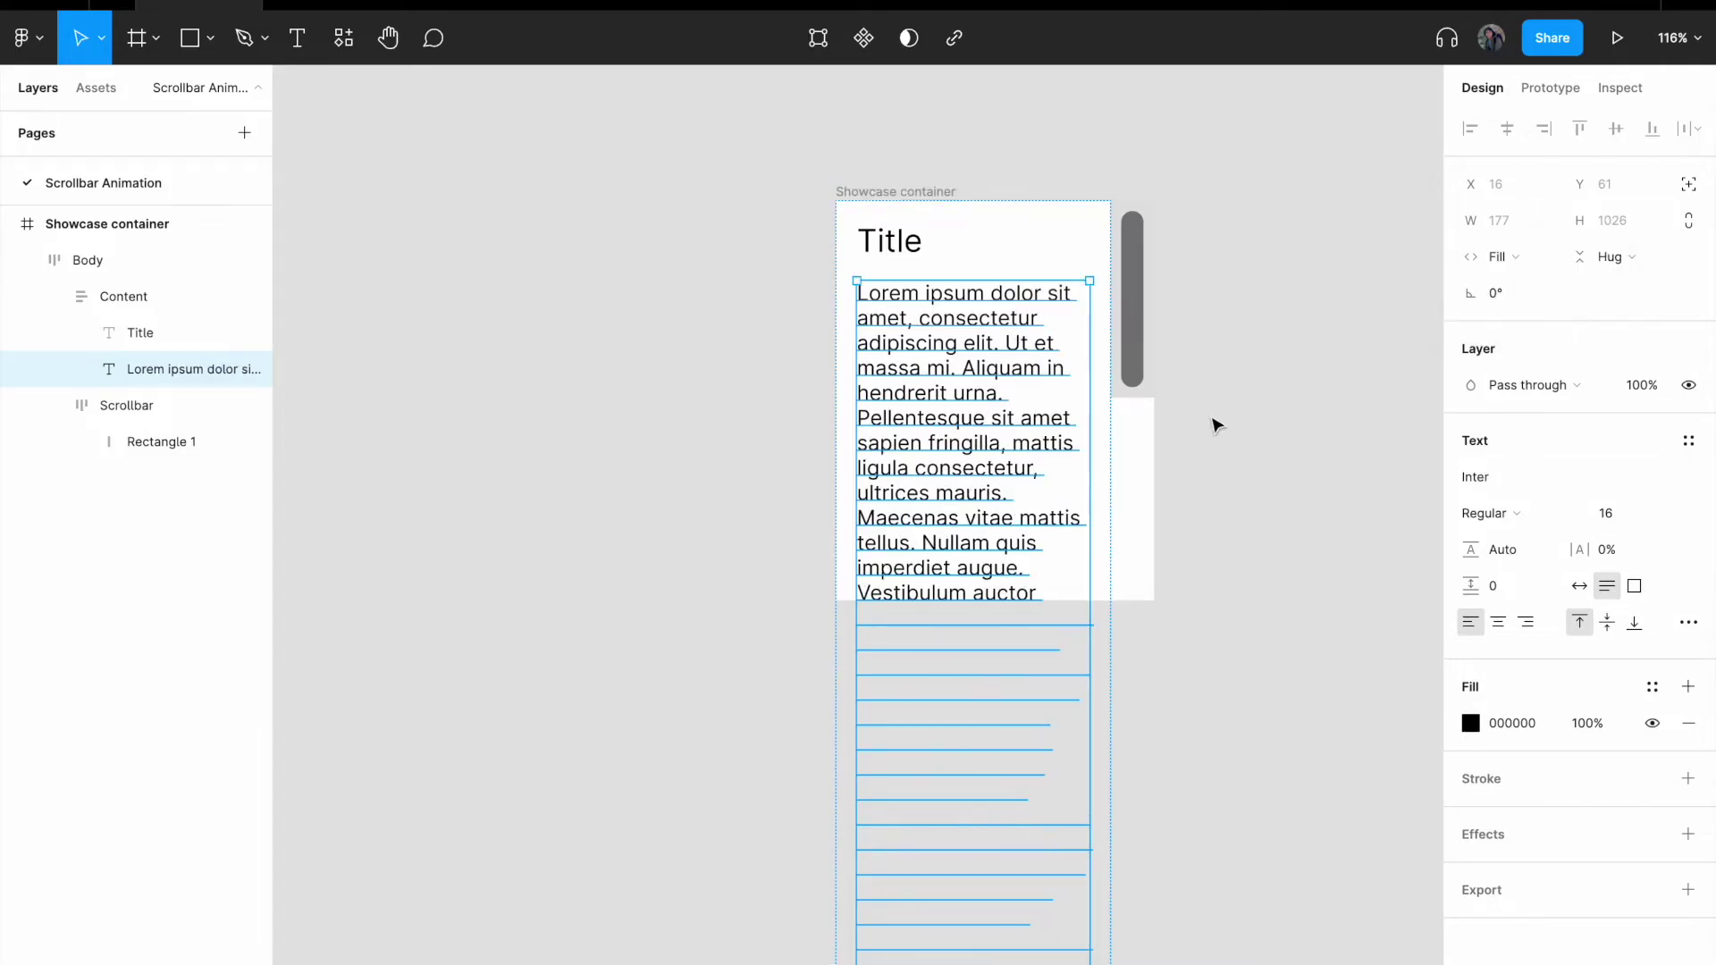
# Step: Set the Scrollbar frame's vertical sizing to Fill container
pyautogui.click(1134, 376)
pyautogui.click(1004, 386)
pyautogui.click(1134, 356)
pyautogui.click(977, 367)
pyautogui.click(979, 368)
pyautogui.click(1046, 236)
pyautogui.click(1139, 337)
pyautogui.click(1041, 343)
pyautogui.click(1126, 329)
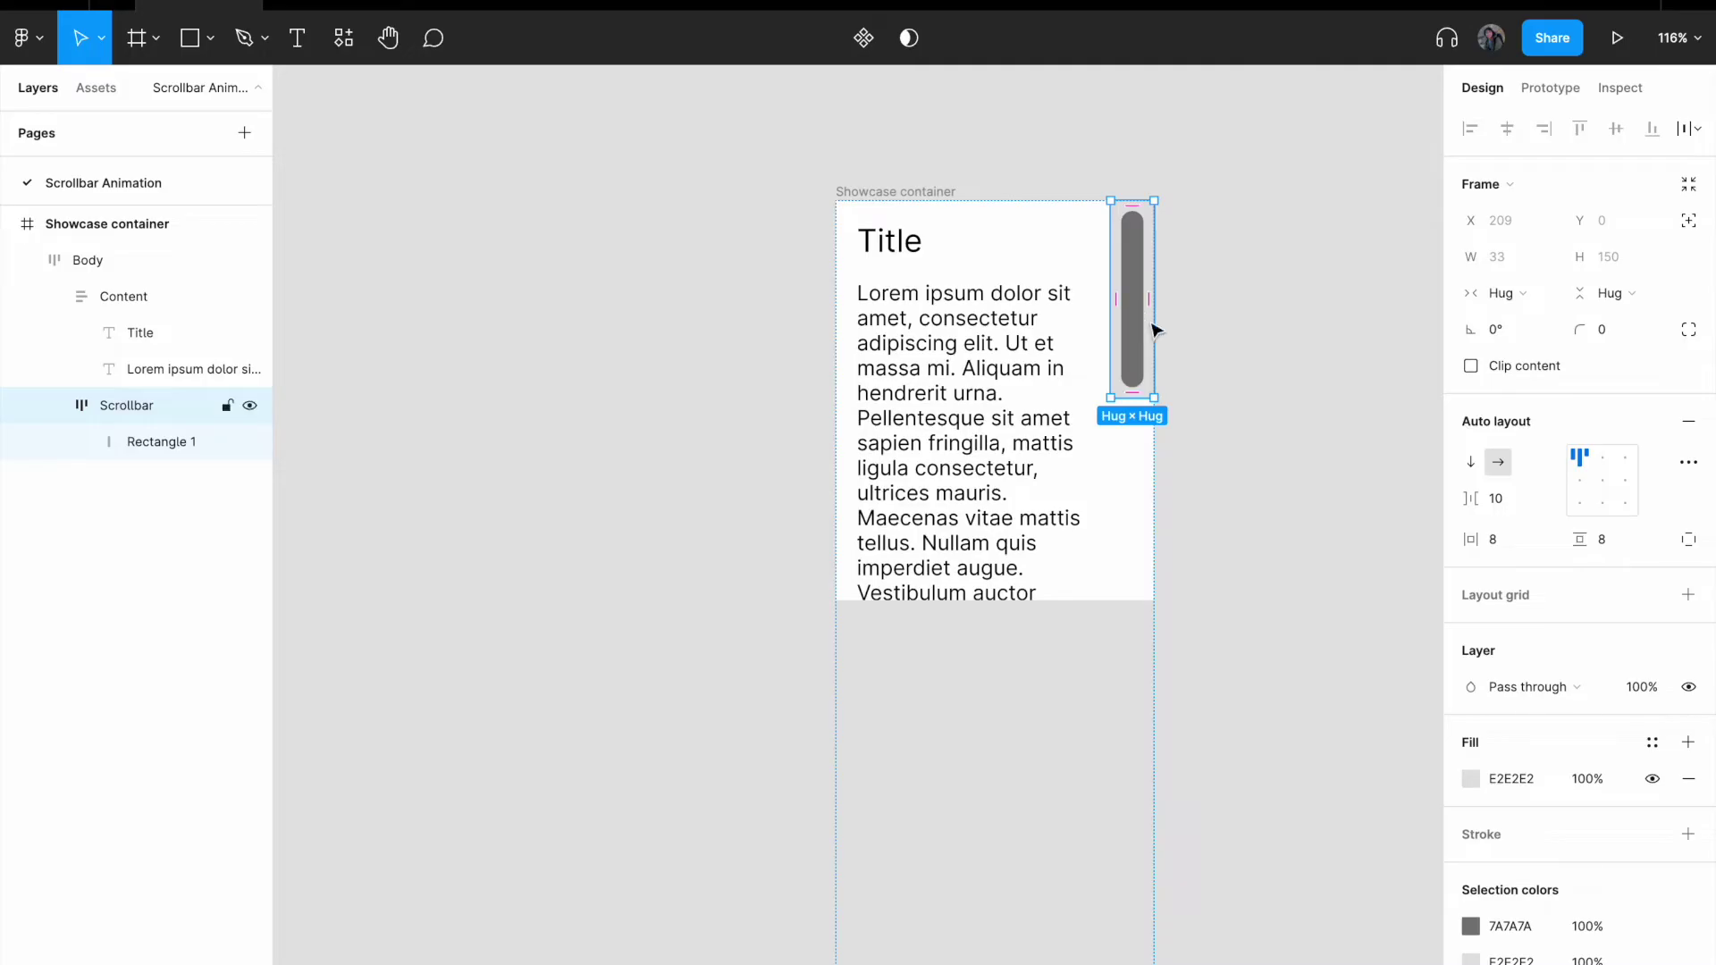
pyautogui.click(1630, 295)
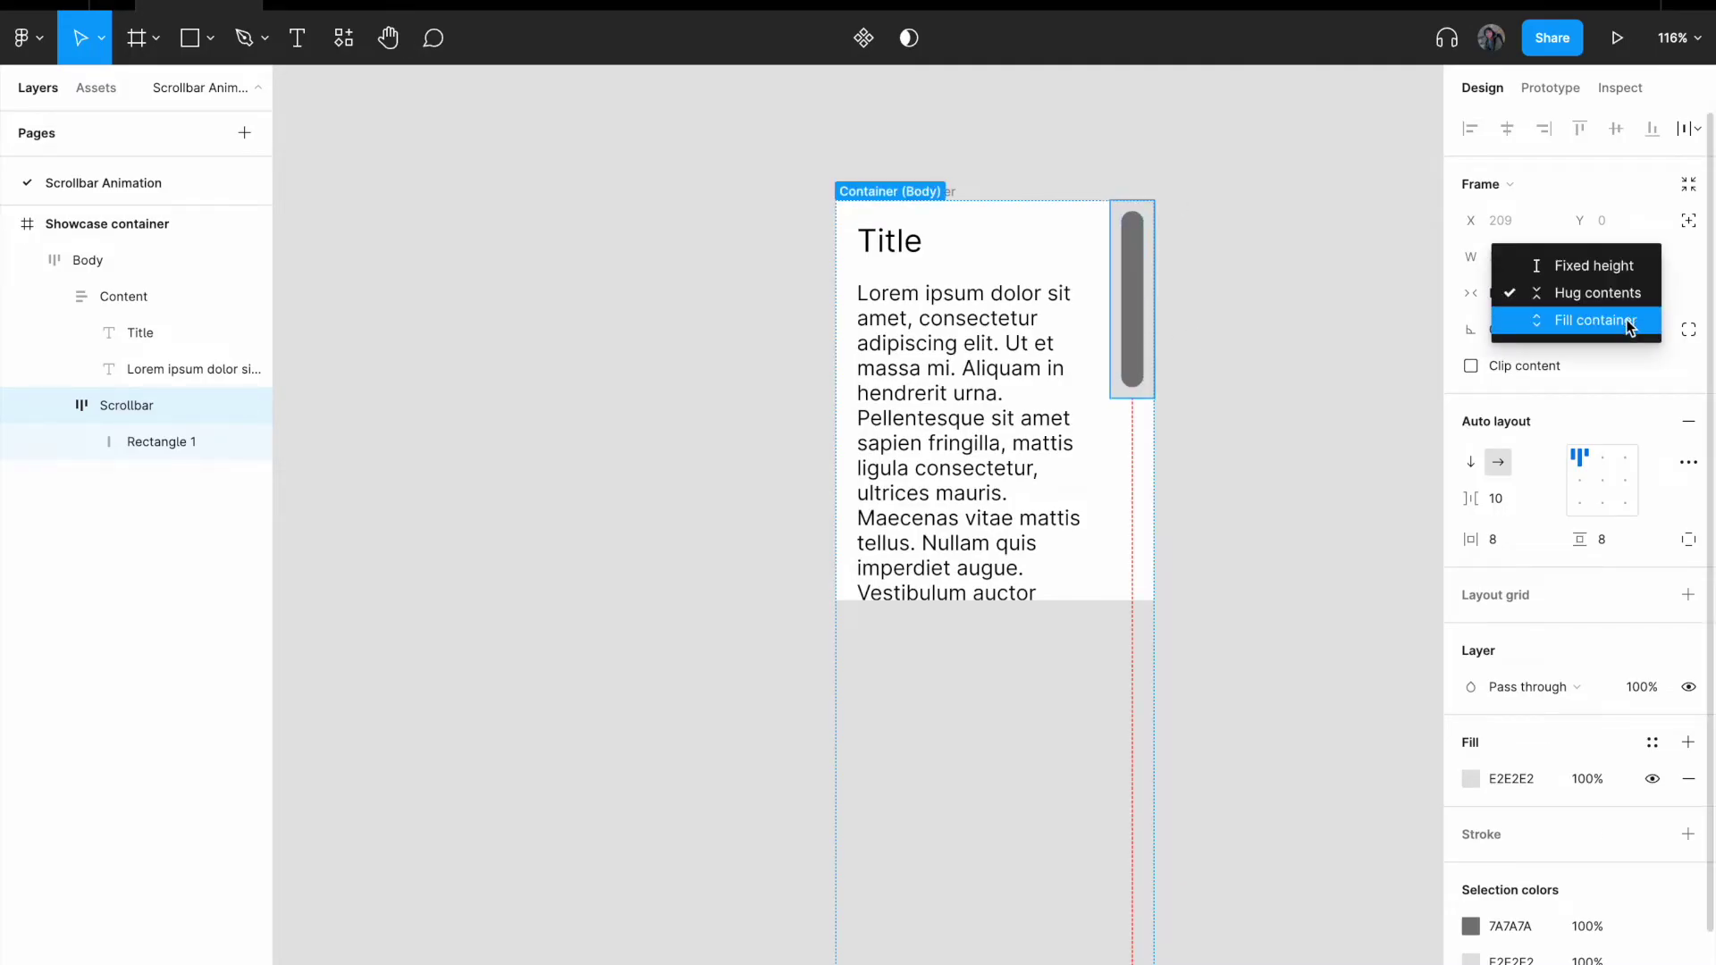
pyautogui.click(1609, 322)
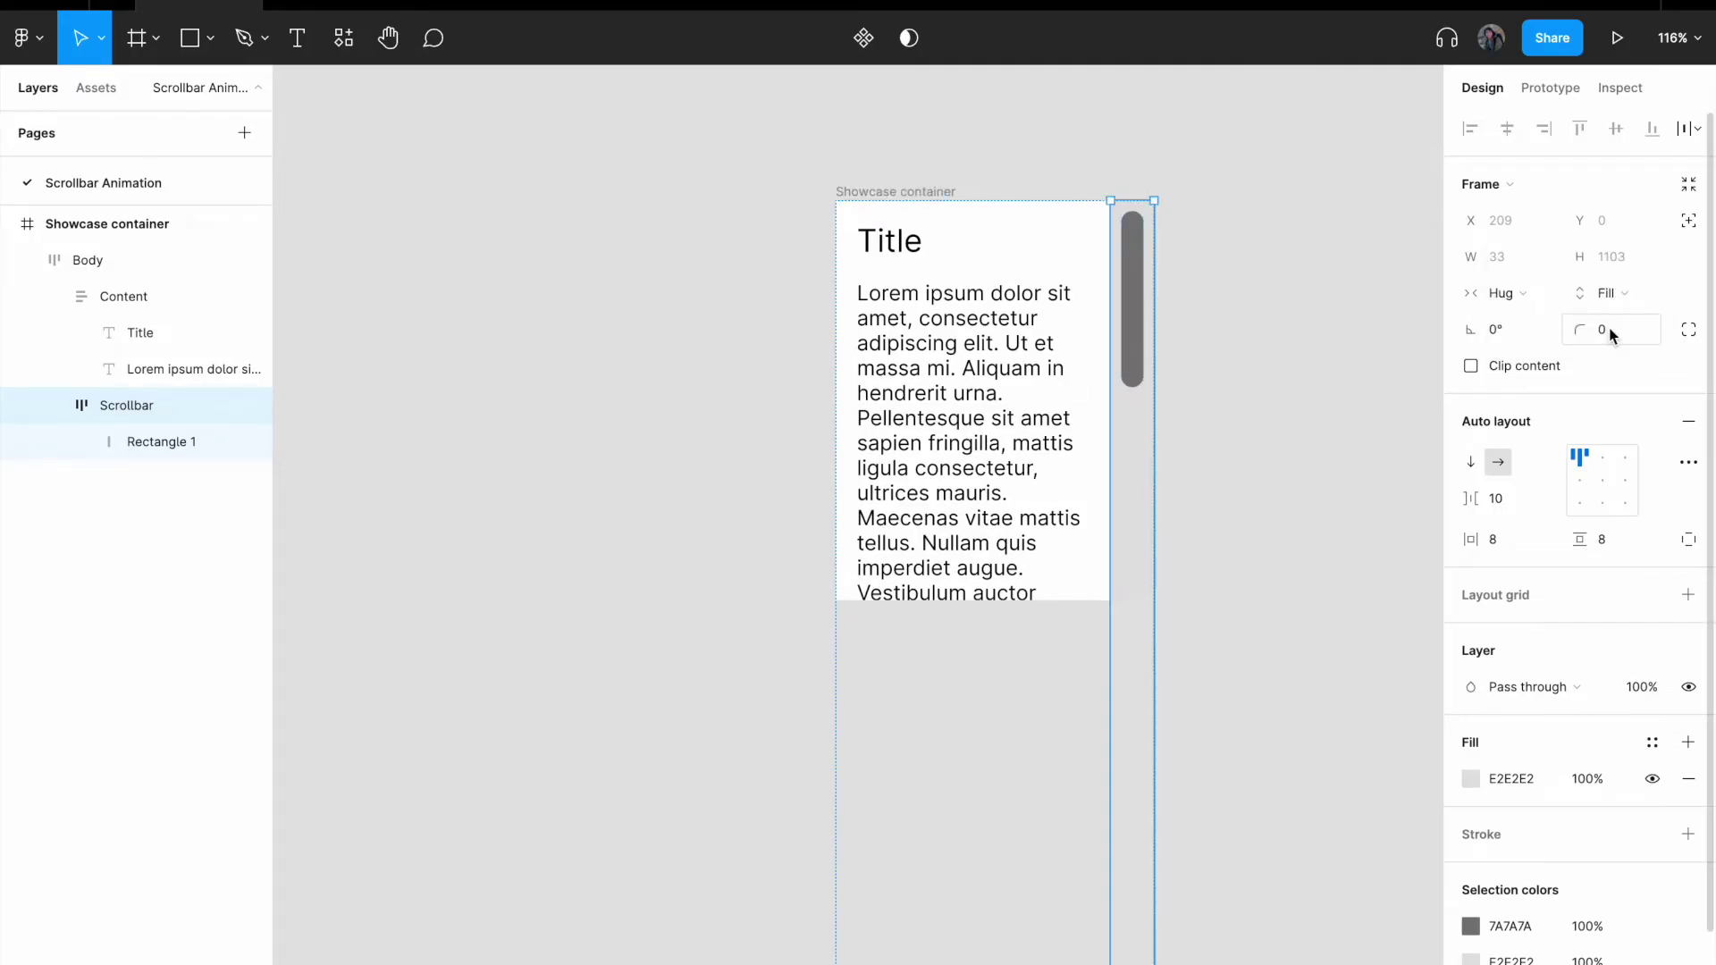
# Step: Review the layout and select the Showcase container
pyautogui.scroll(-3, 1203, 447)
pyautogui.scroll(3, 1218, 497)
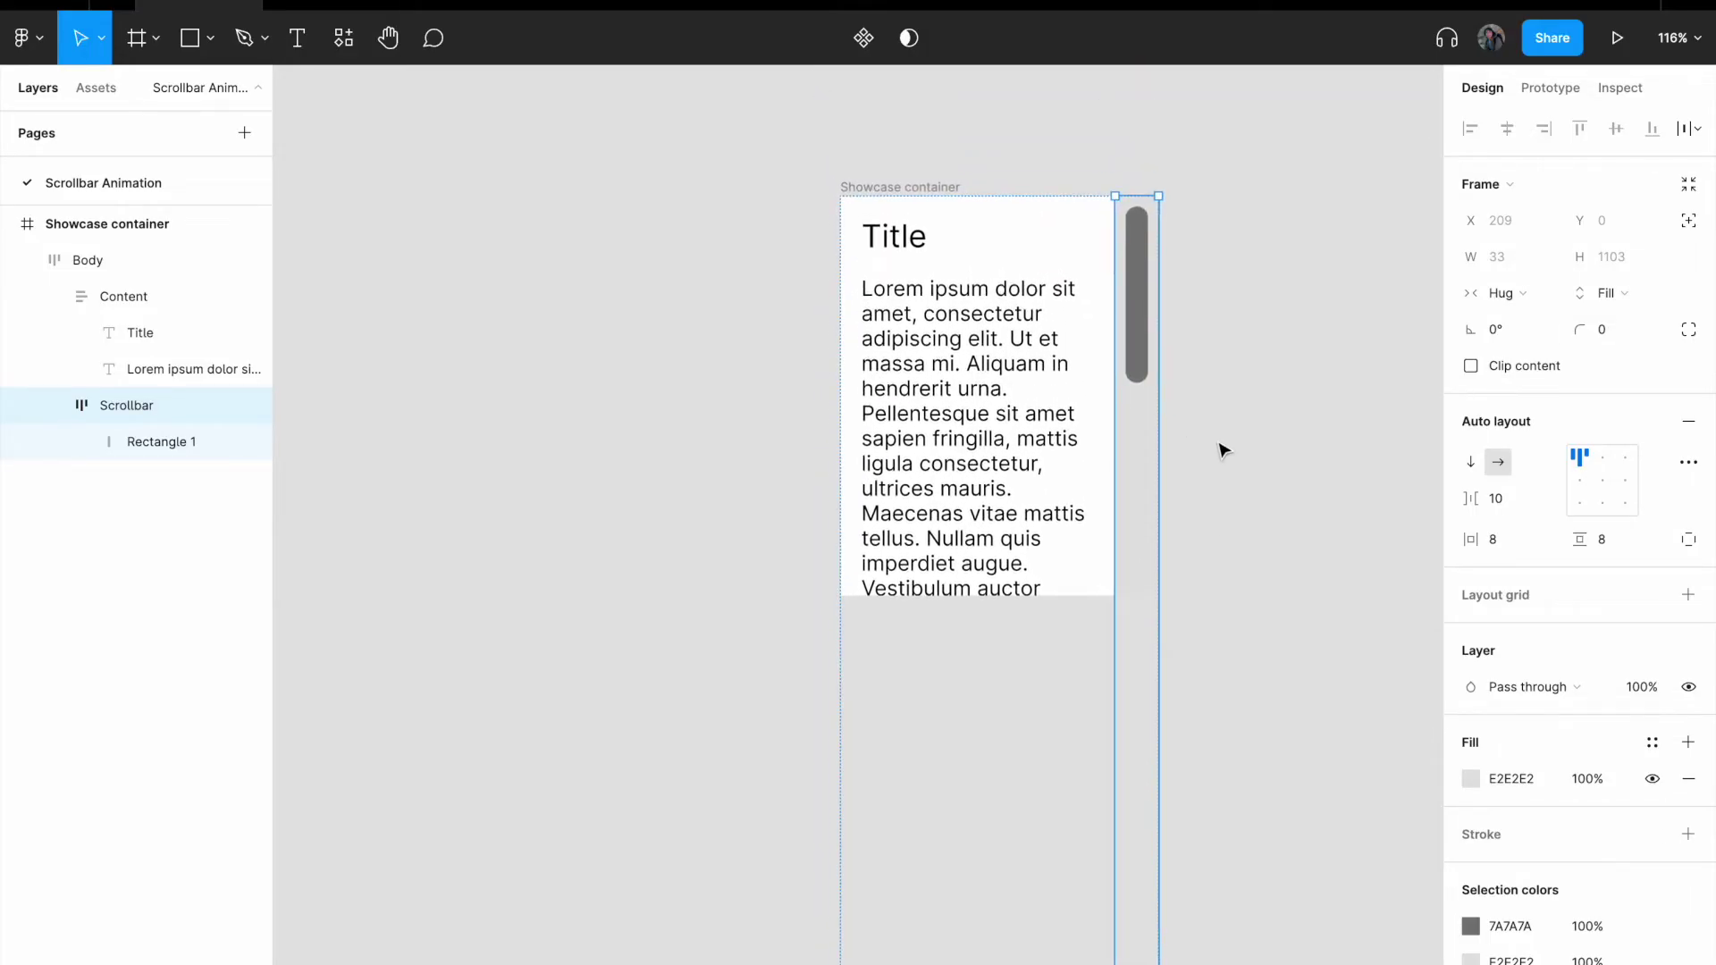
pyautogui.click(1091, 506)
pyautogui.click(1222, 509)
pyautogui.click(907, 188)
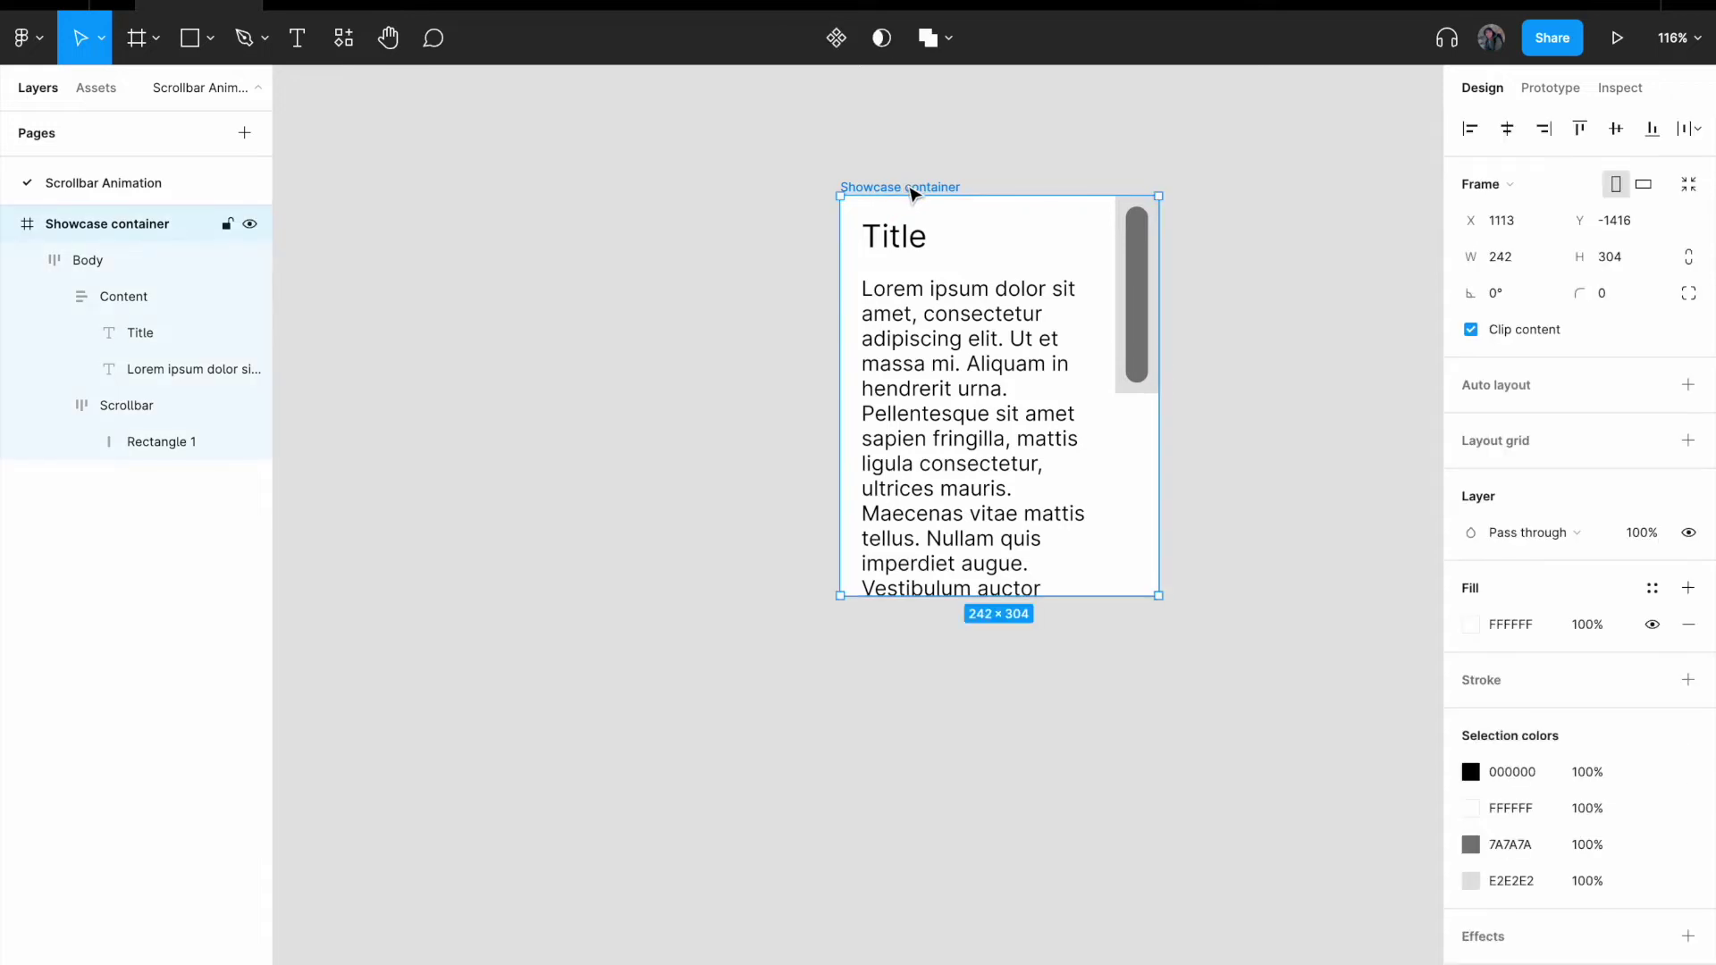
# Step: Wrap the Content block in a new frame with Frame selection
pyautogui.click(1065, 390)
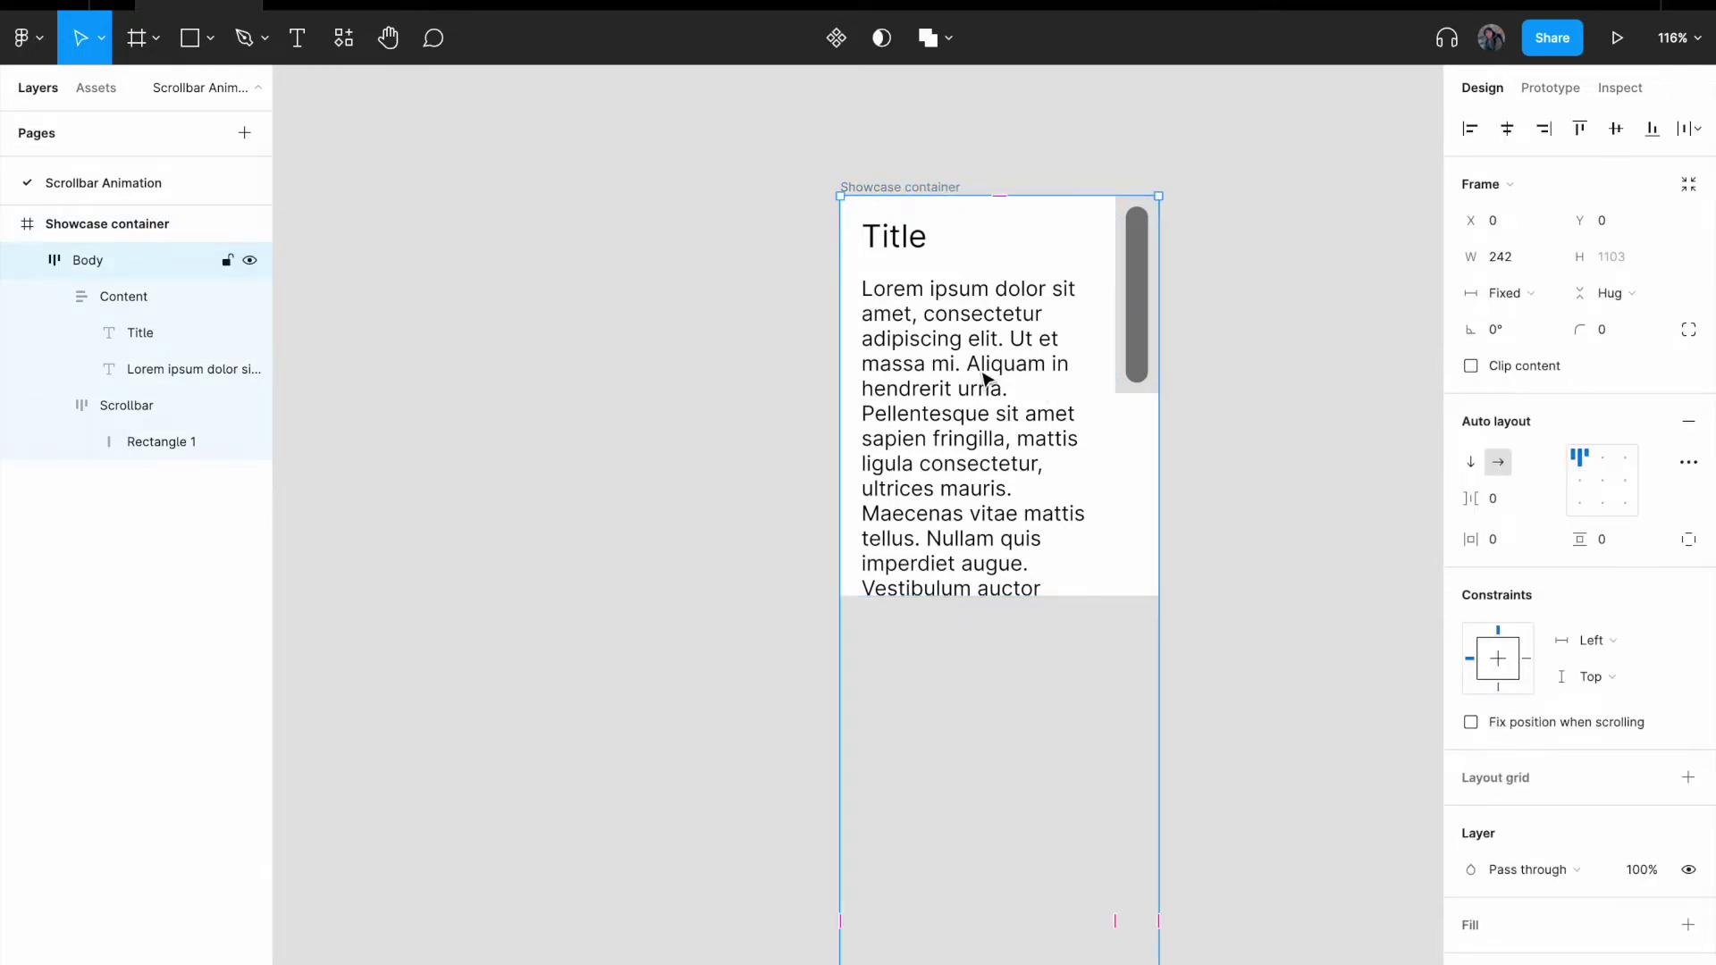
pyautogui.click(1028, 397)
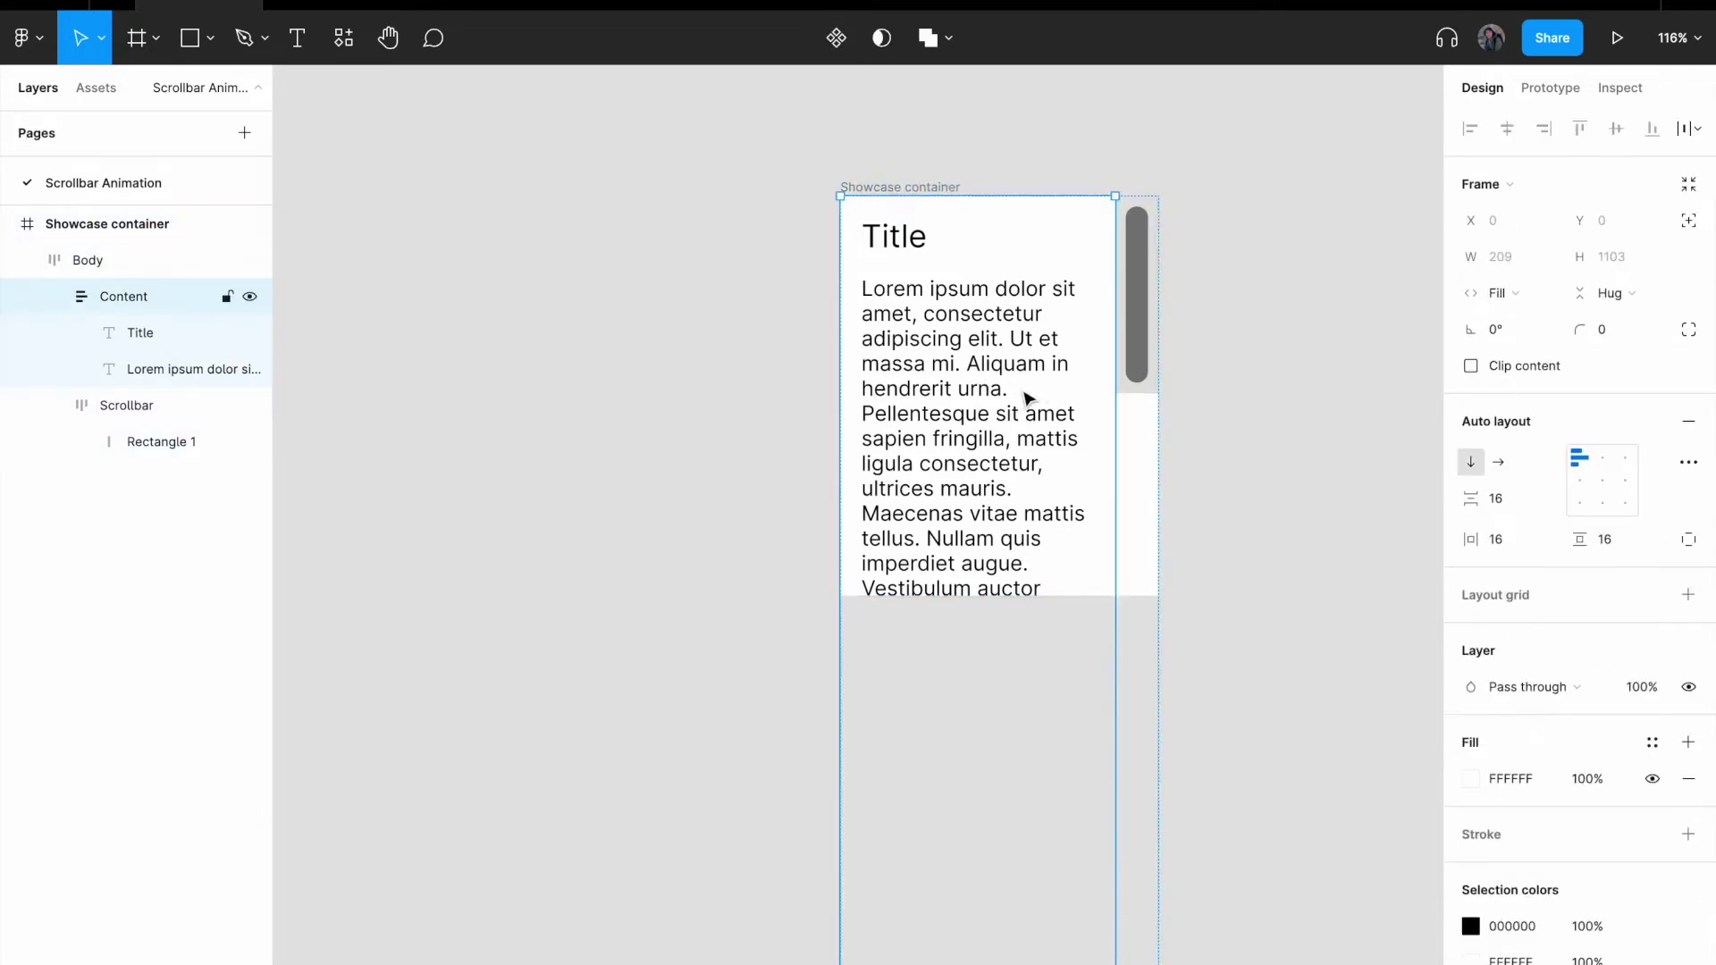
pyautogui.rightClick(156, 307)
pyautogui.click(974, 351)
pyautogui.scroll(5, 1007, 331)
pyautogui.scroll(-1, 1007, 331)
pyautogui.scroll(3, 983, 340)
pyautogui.rightClick(957, 358)
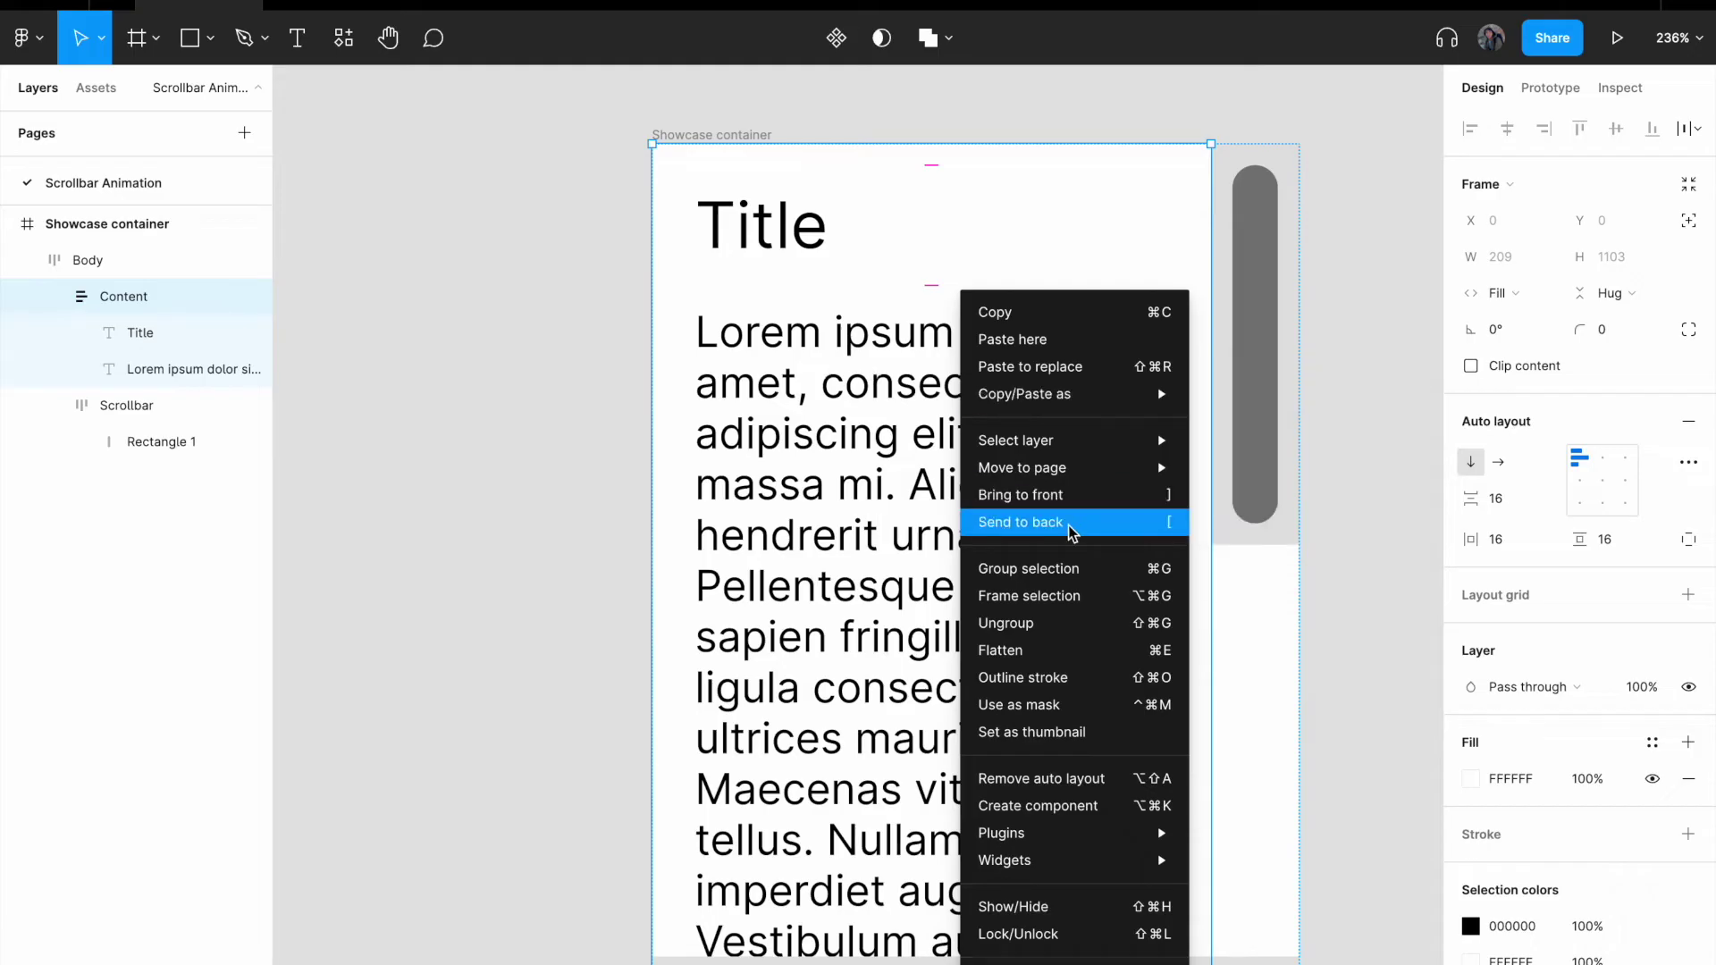
pyautogui.click(1092, 610)
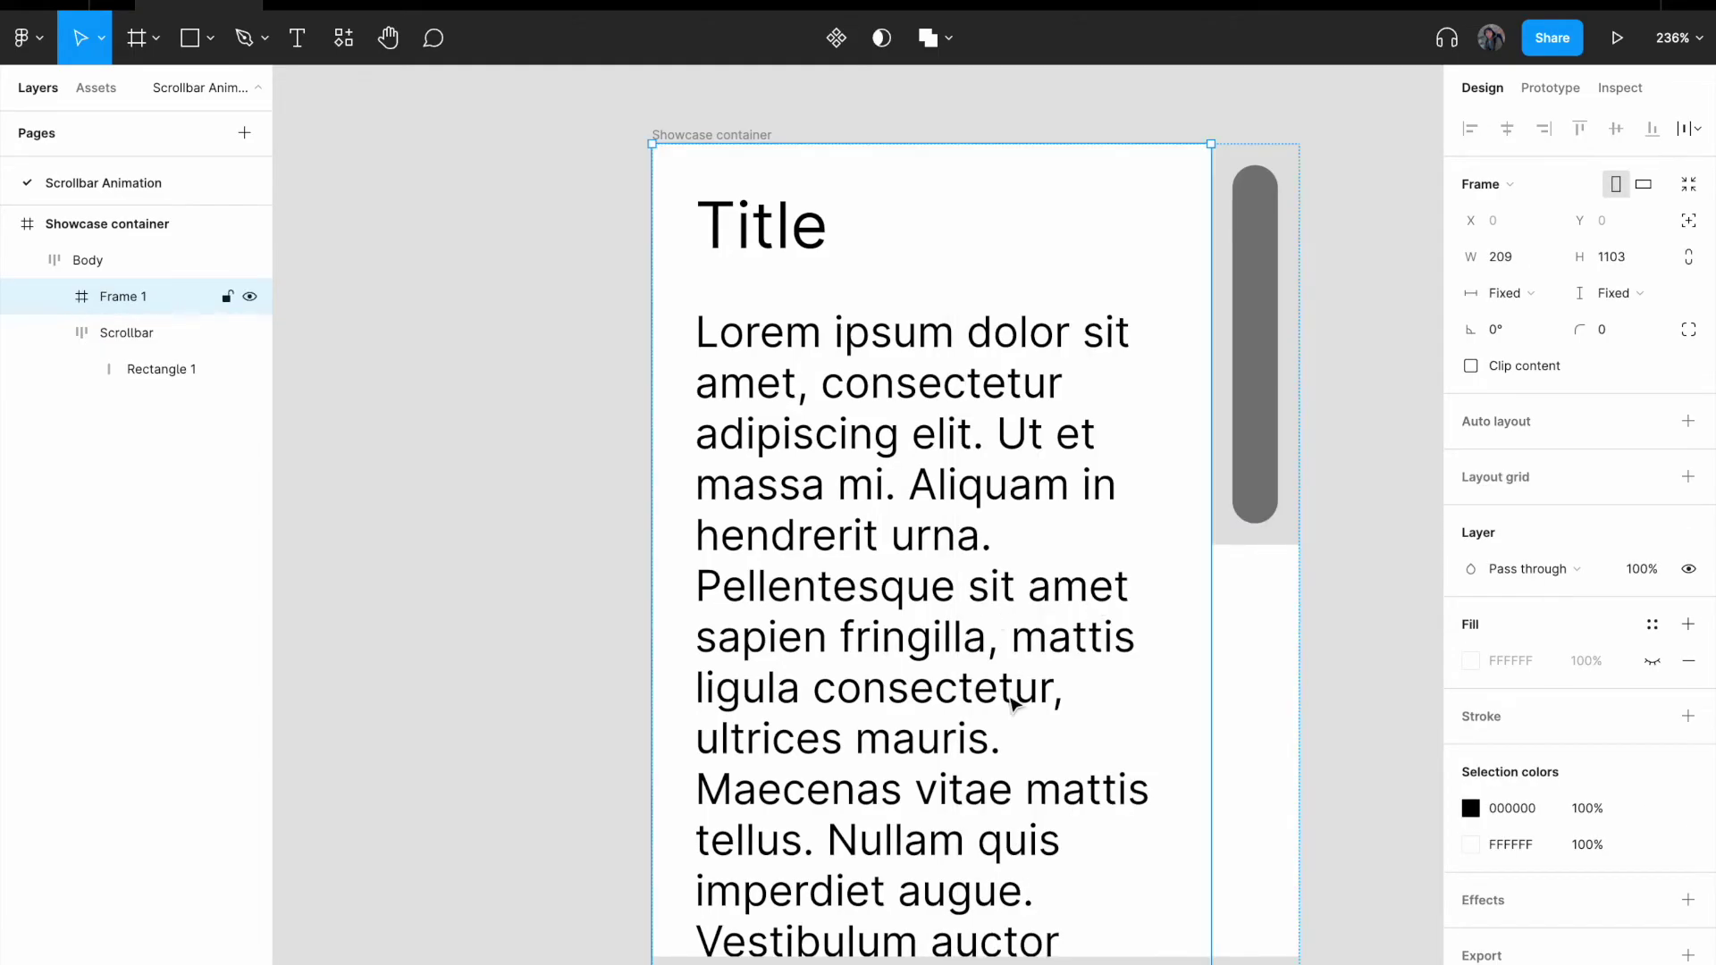
# Step: Rename the new Frame 1 layer to 'Content Wrapper'
pyautogui.doubleClick(138, 296)
pyautogui.write('Content Wrapper')
pyautogui.press('Return')
pyautogui.scroll(-2, 927, 465)
pyautogui.scroll(-5, 927, 465)
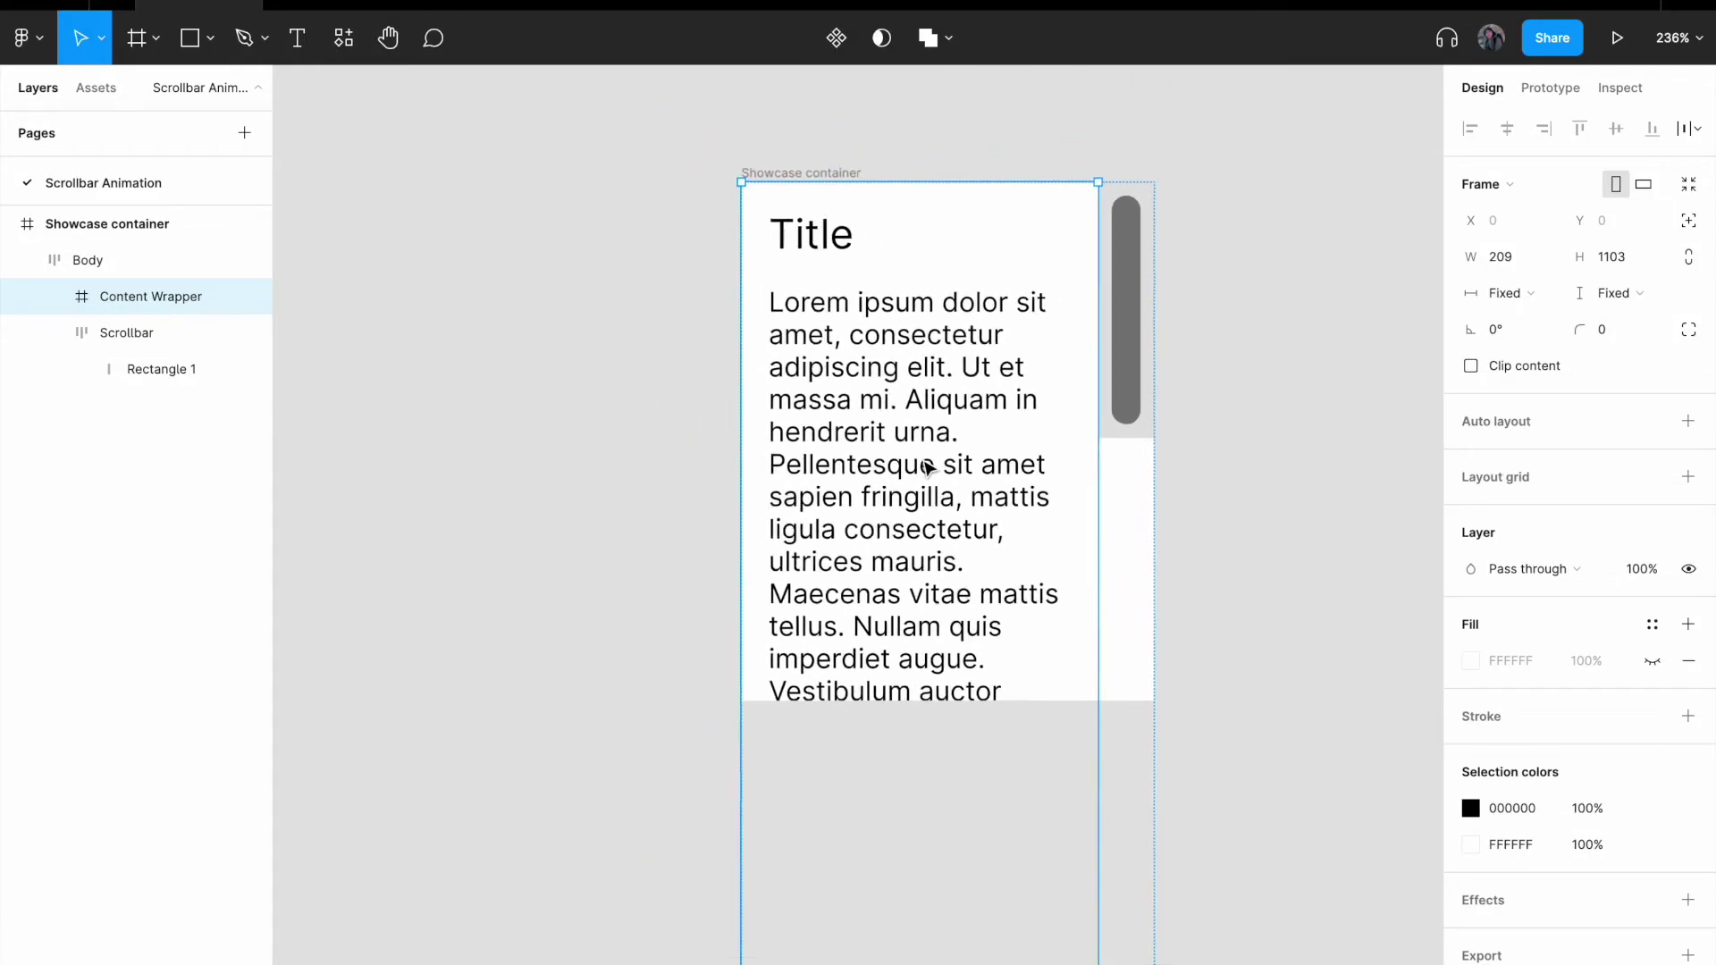
pyautogui.scroll(1, 927, 465)
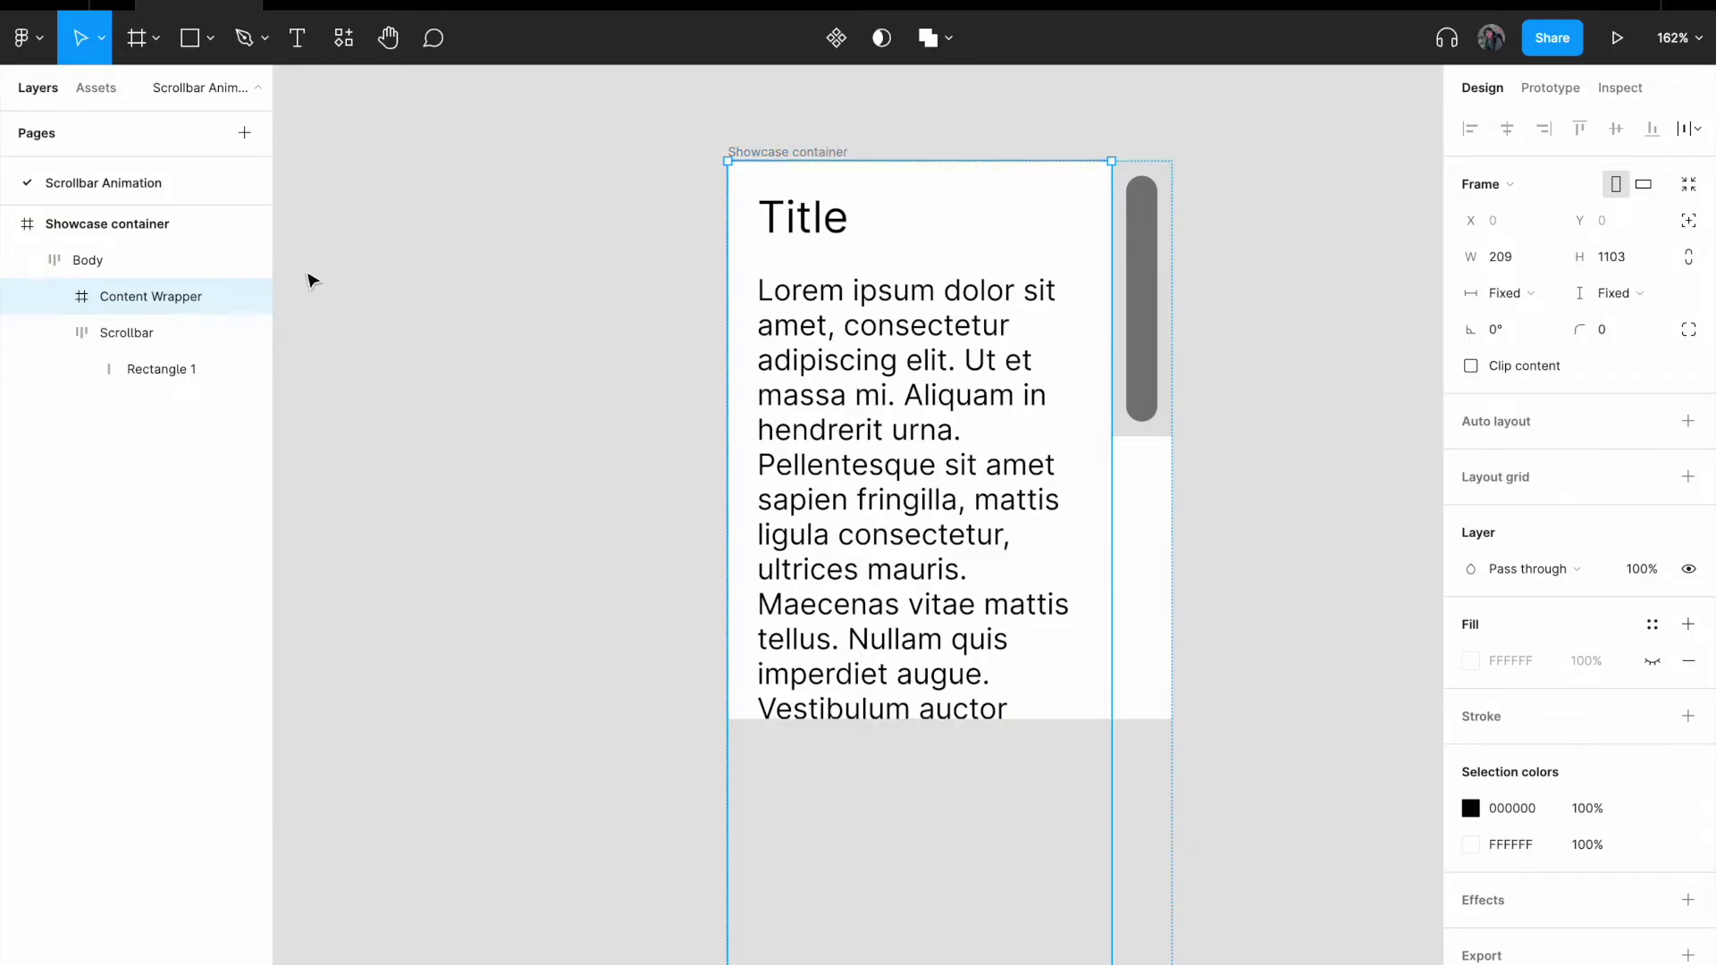
# Step: Set Content Wrapper's height to 304, matching the Showcase container's height
pyautogui.click(808, 157)
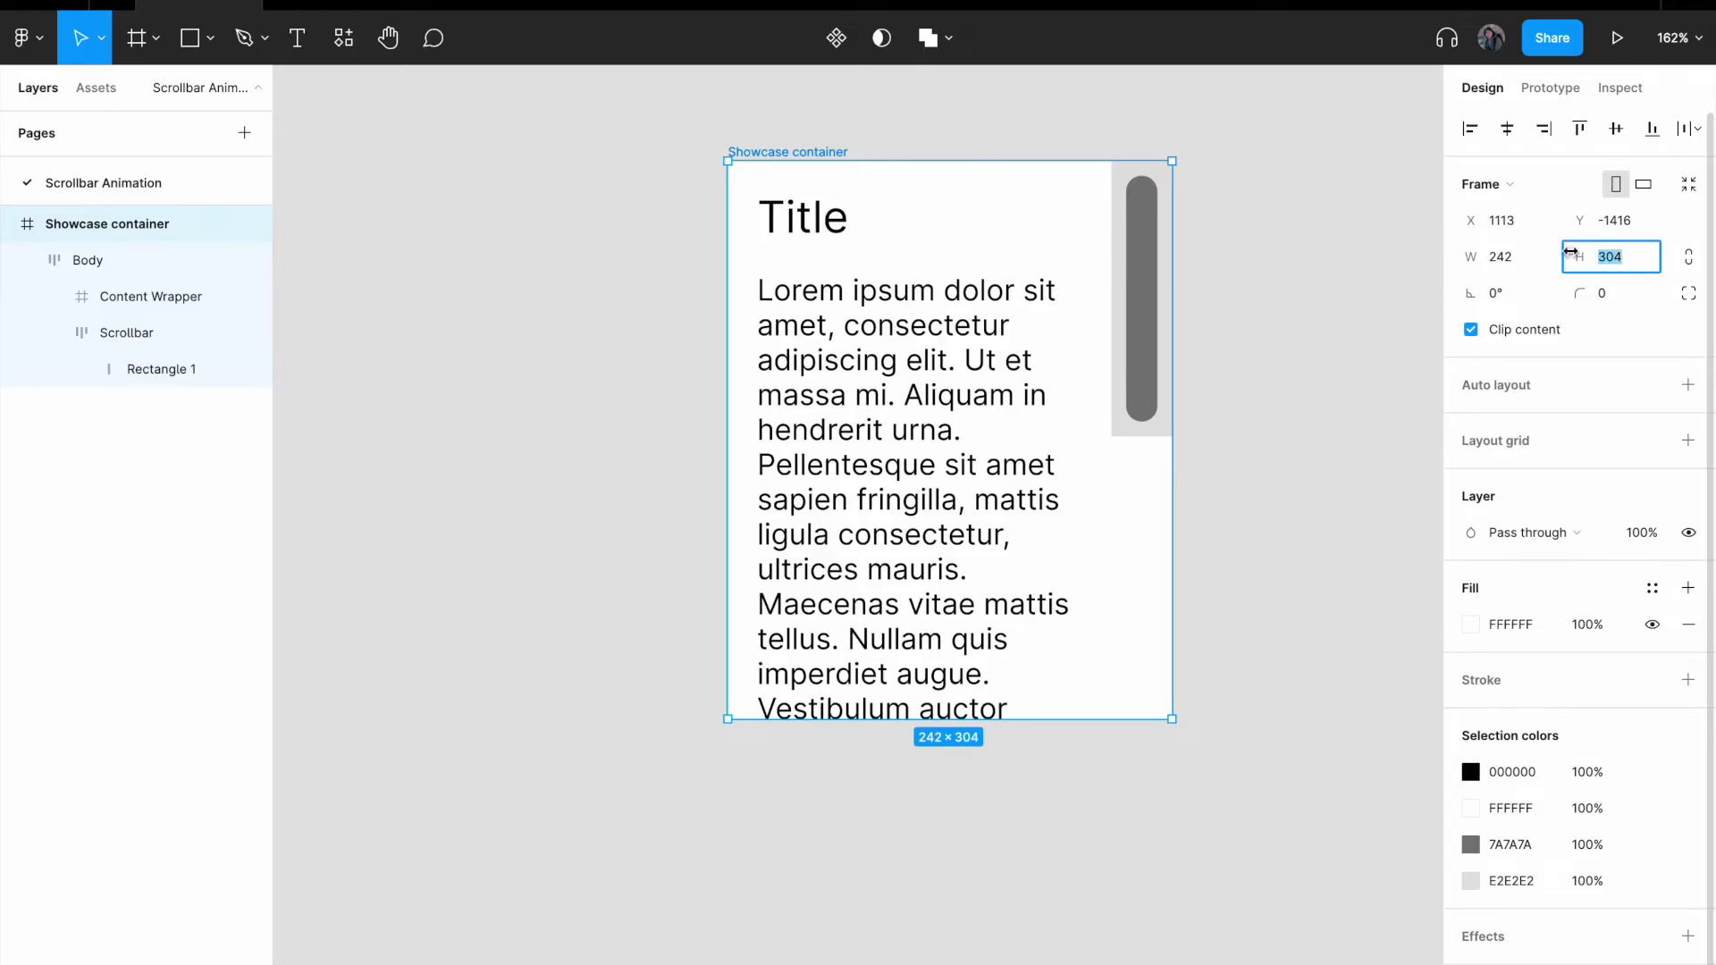
pyautogui.click(597, 360)
pyautogui.click(911, 351)
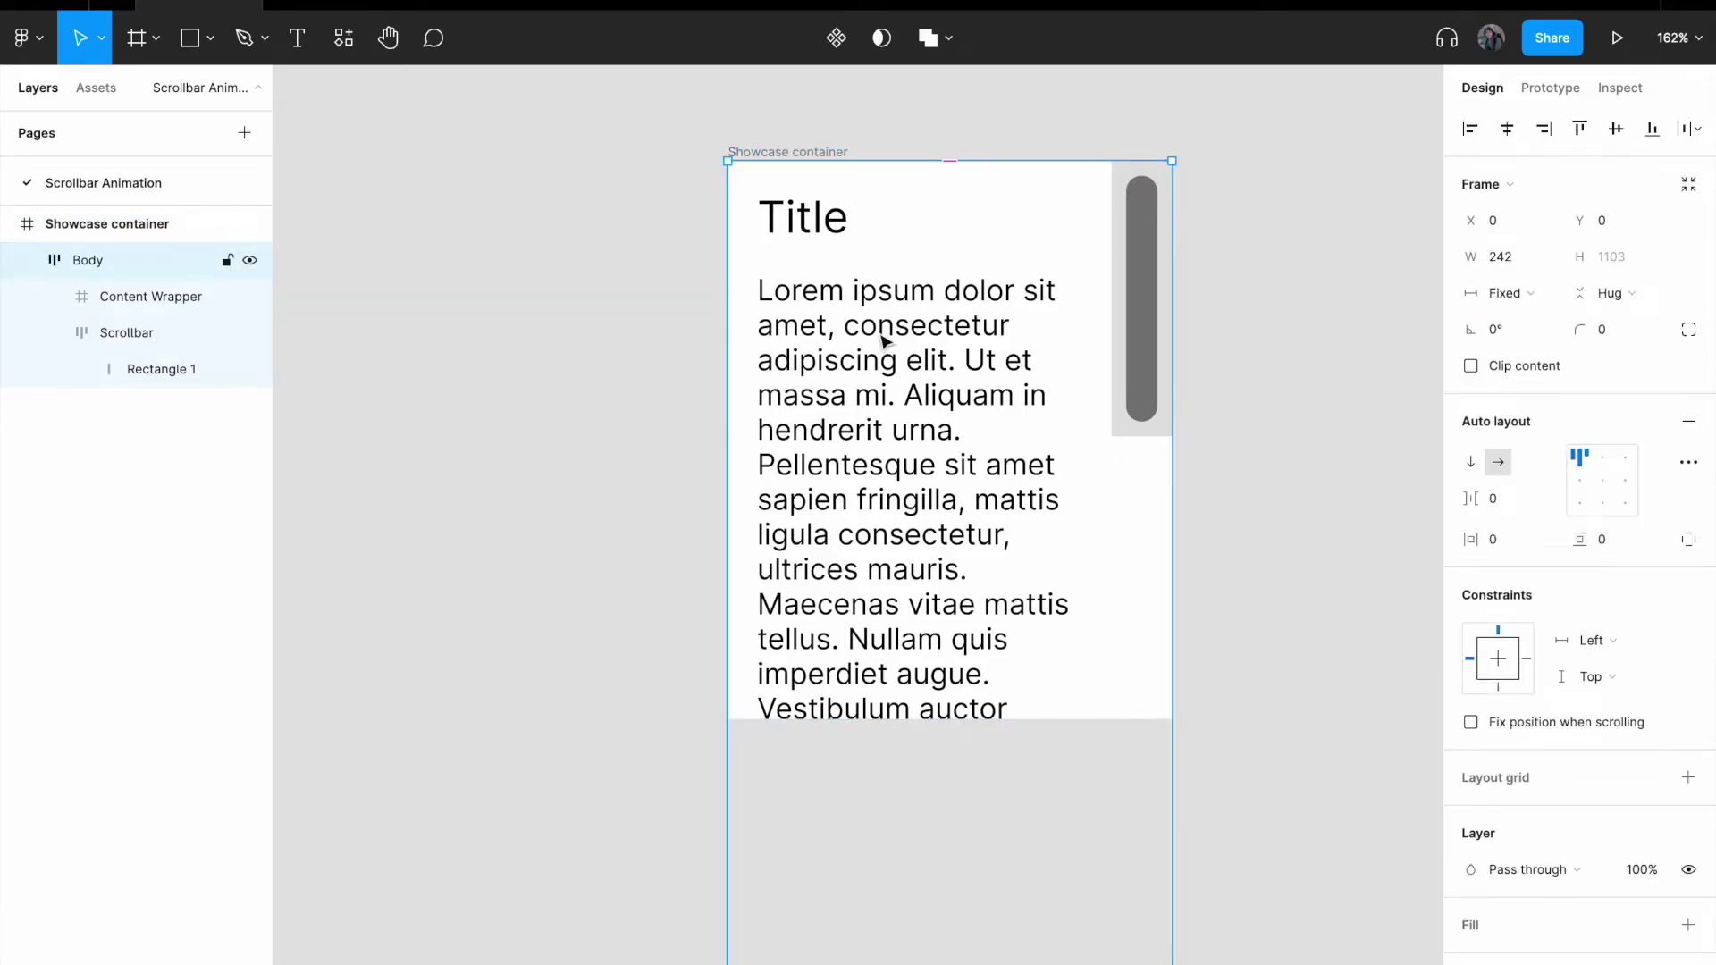
pyautogui.click(192, 297)
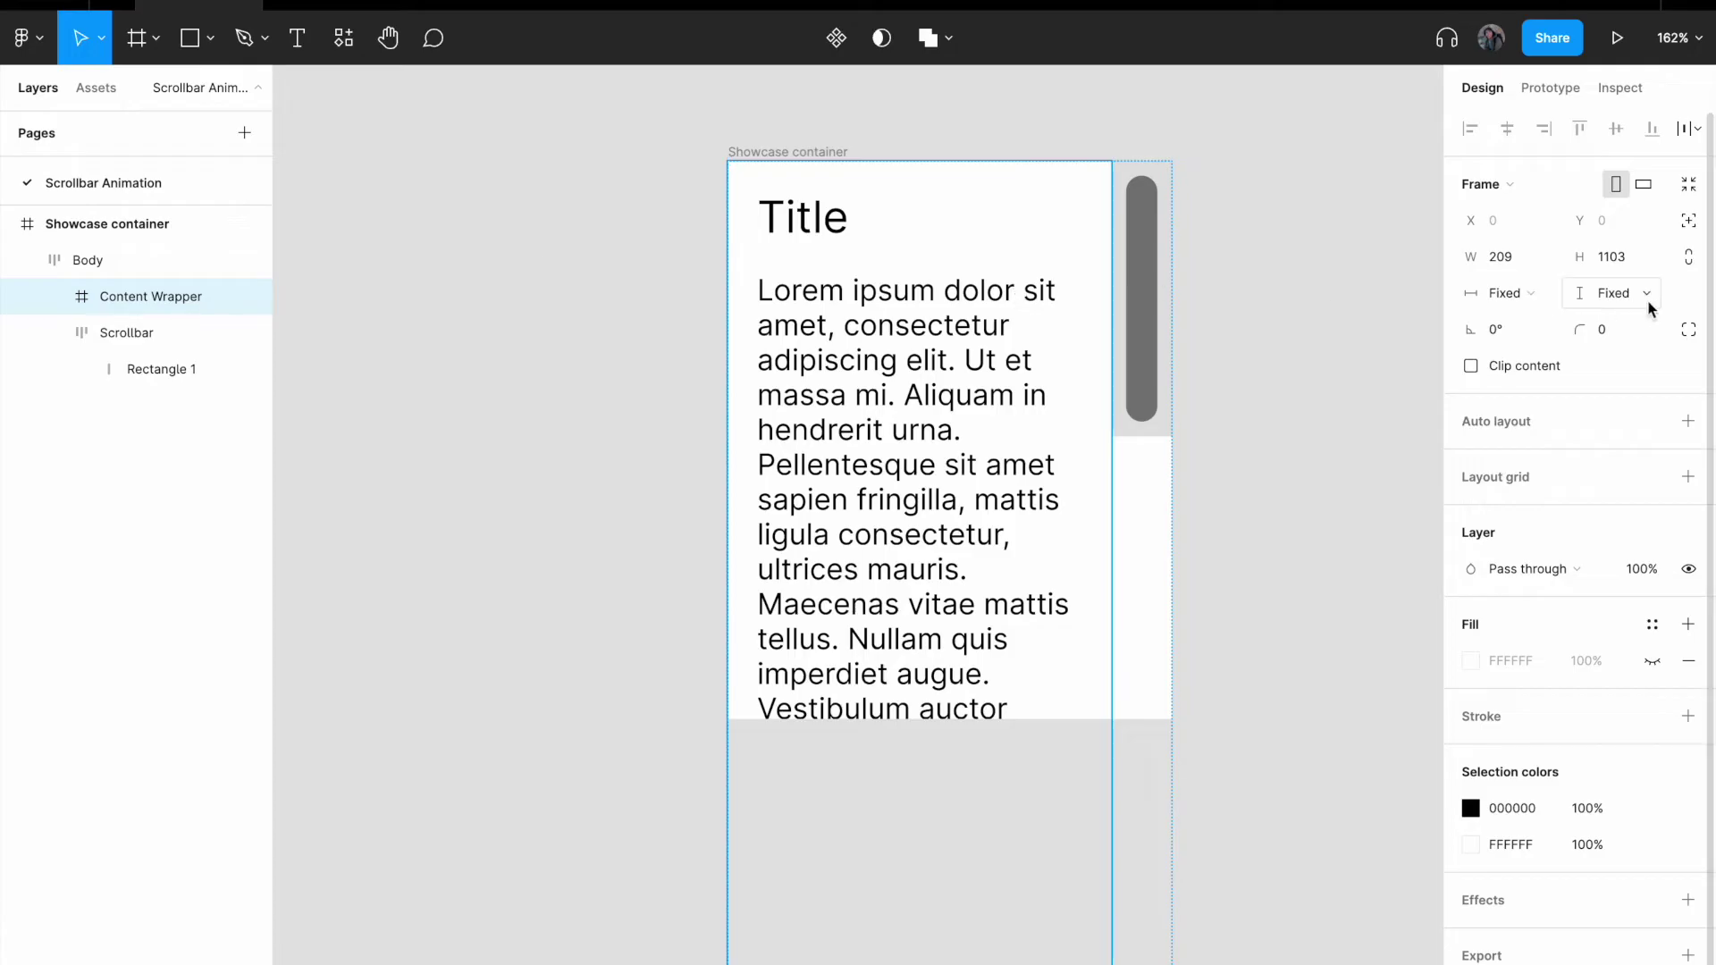
pyautogui.write('304')
pyautogui.press('Return')
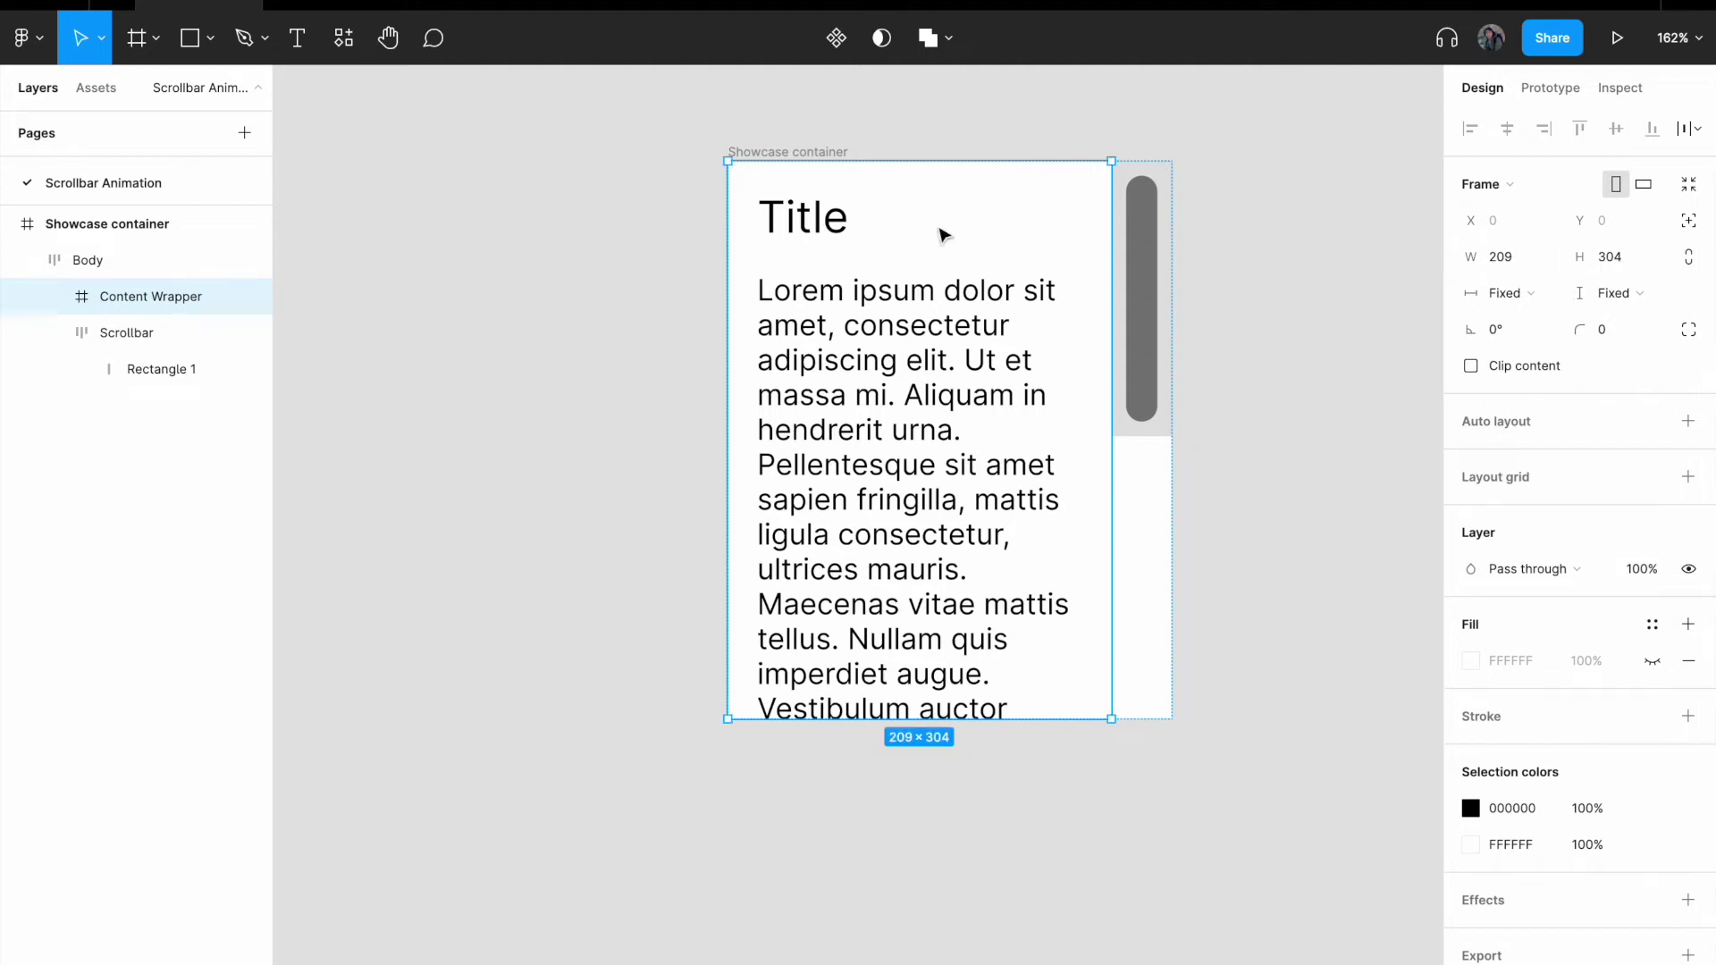
pyautogui.click(778, 154)
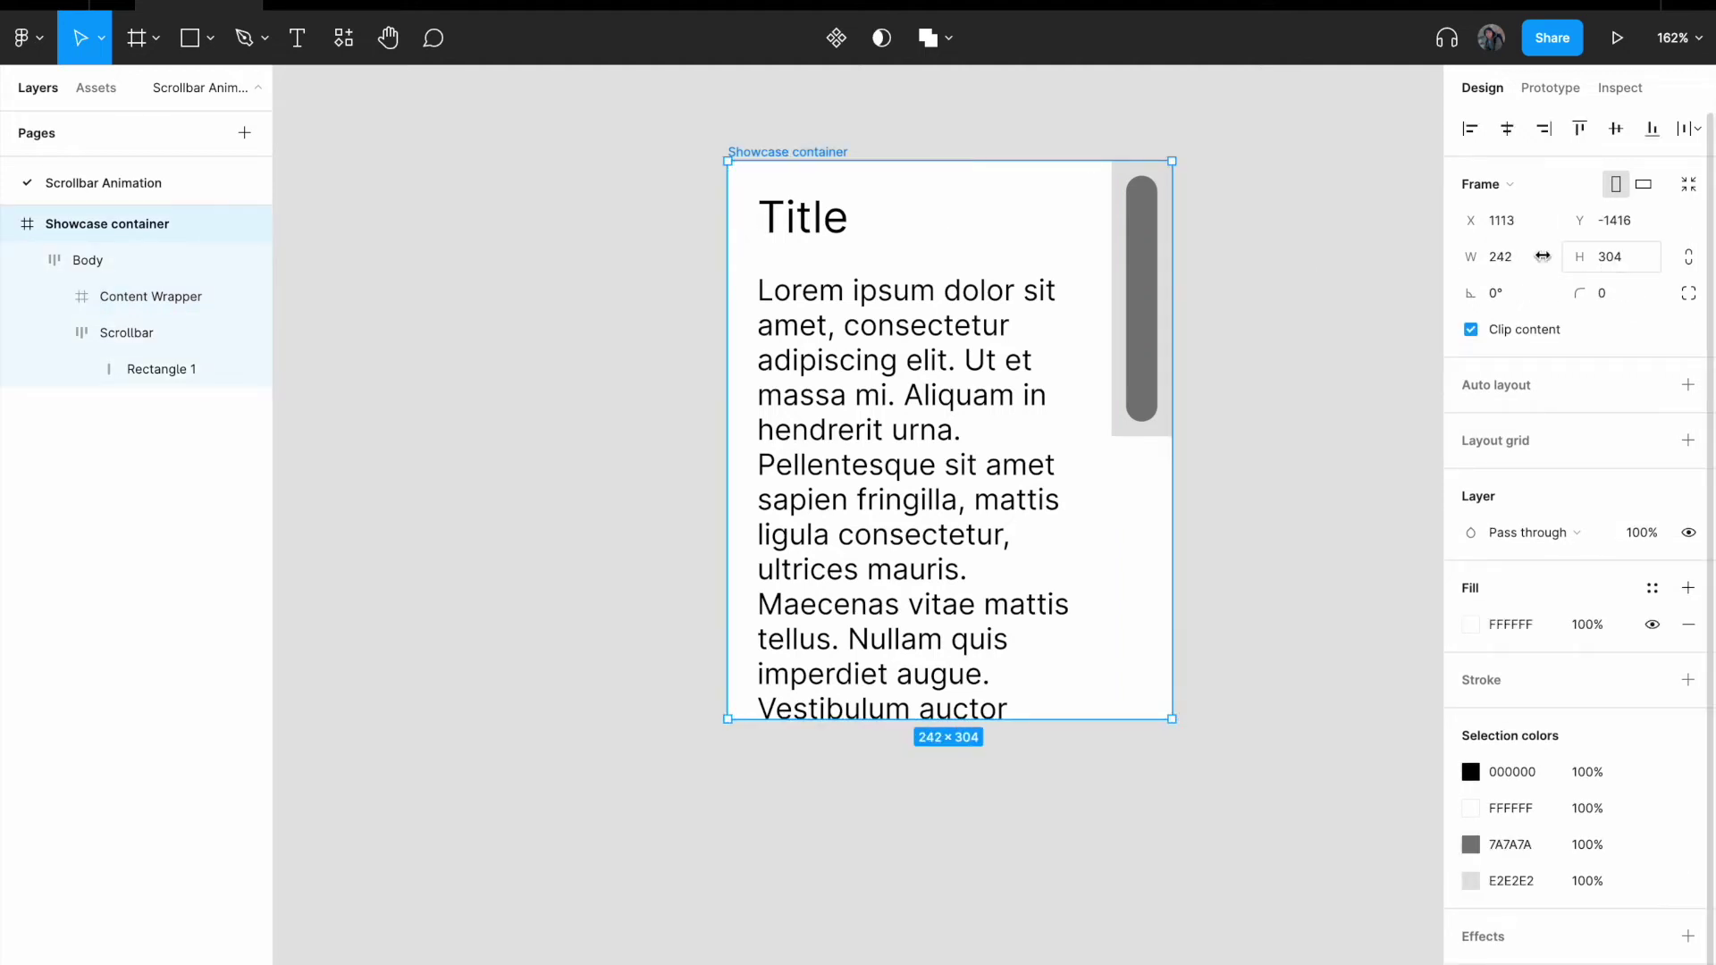
pyautogui.scroll(2, 1188, 383)
pyautogui.click(876, 424)
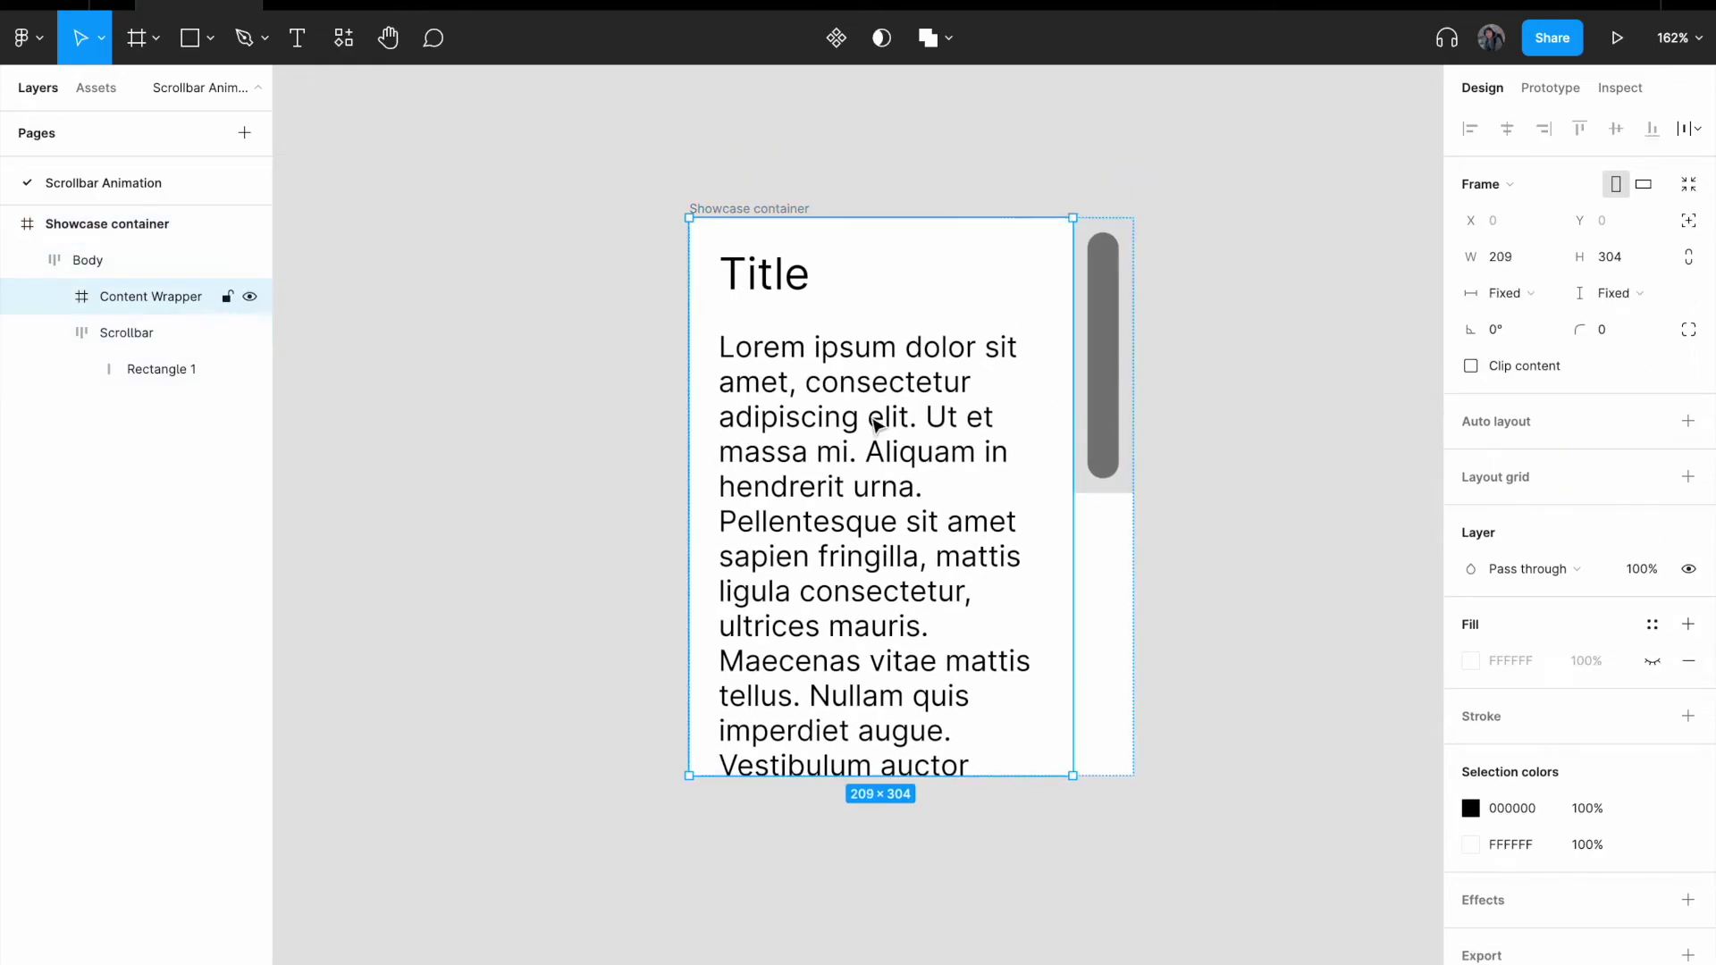
# Step: Set the Scrollbar frame's vertical sizing to Fill container
pyautogui.click(1104, 402)
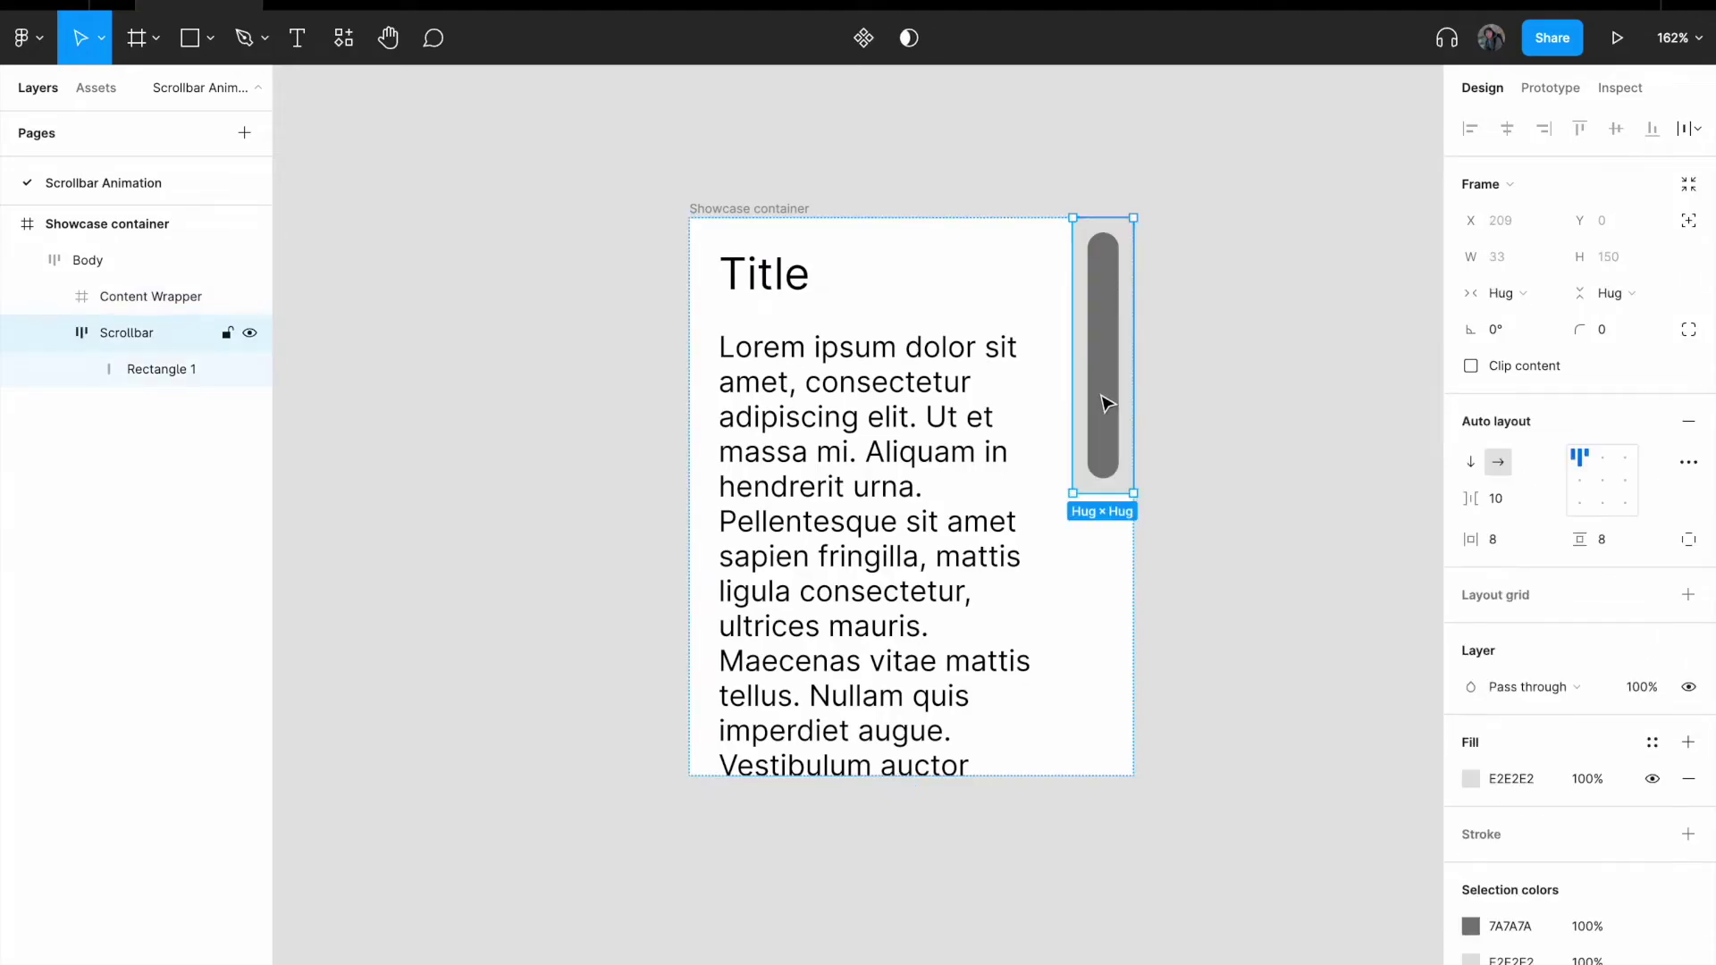
pyautogui.click(1650, 295)
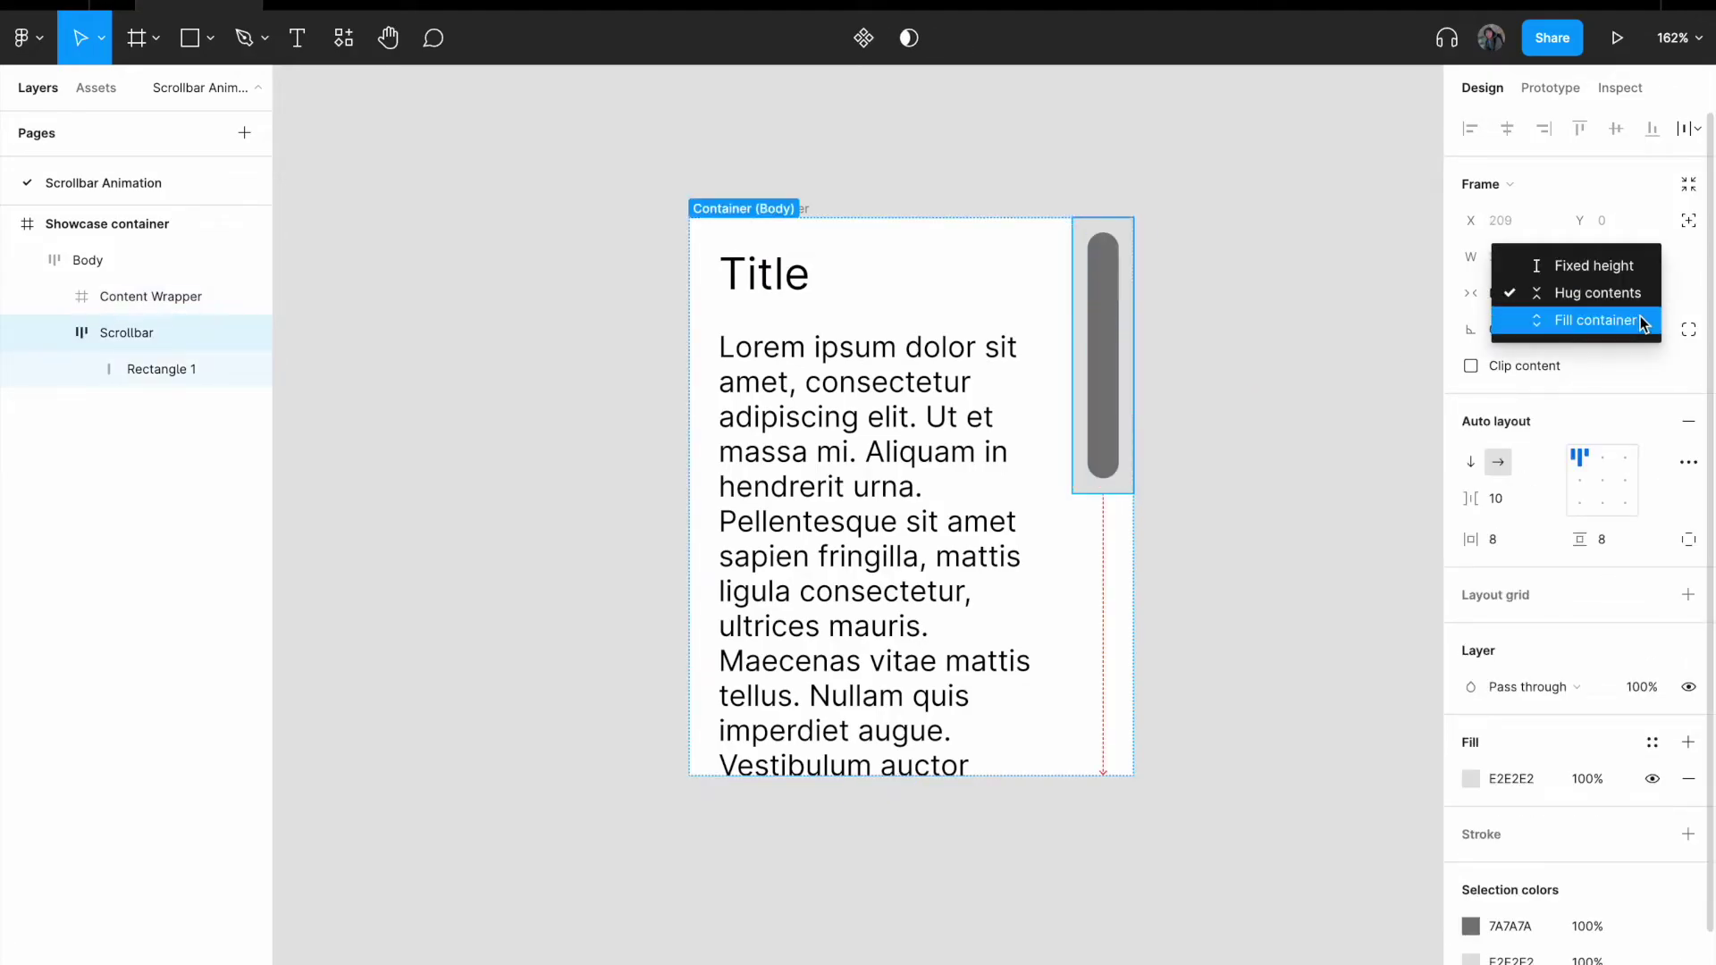
pyautogui.click(1641, 324)
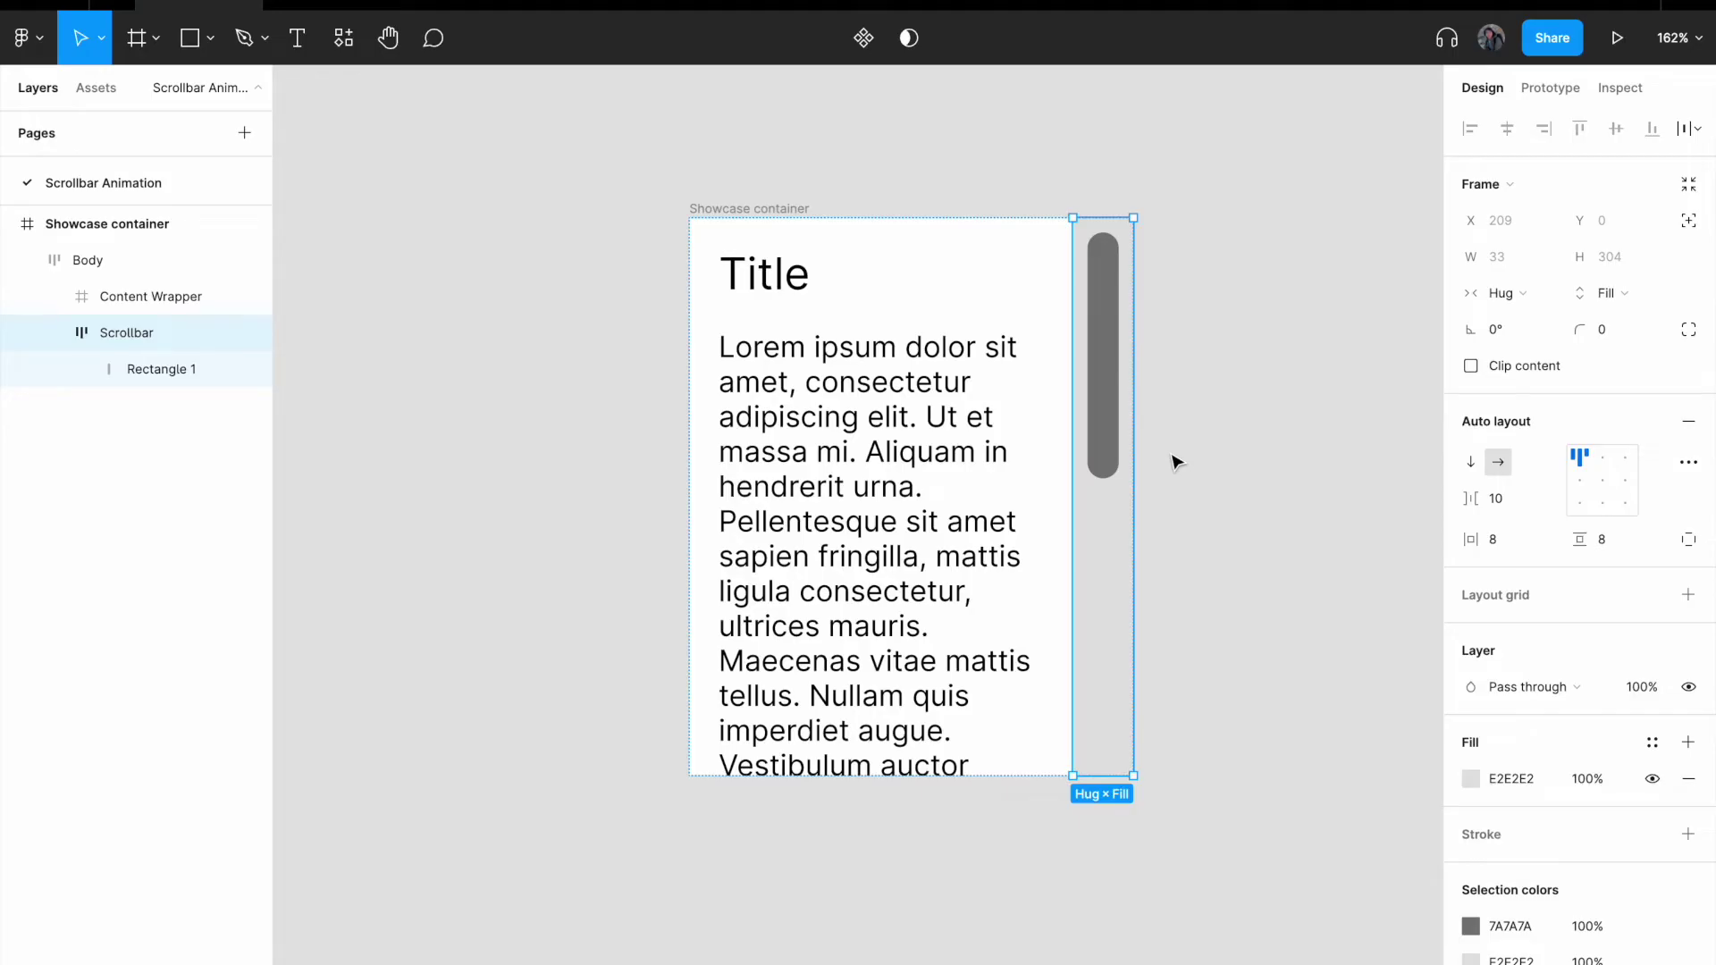
# Step: Stretch the thumb Rectangle 1 to fill the scrollbar's height
pyautogui.doubleClick(1108, 405)
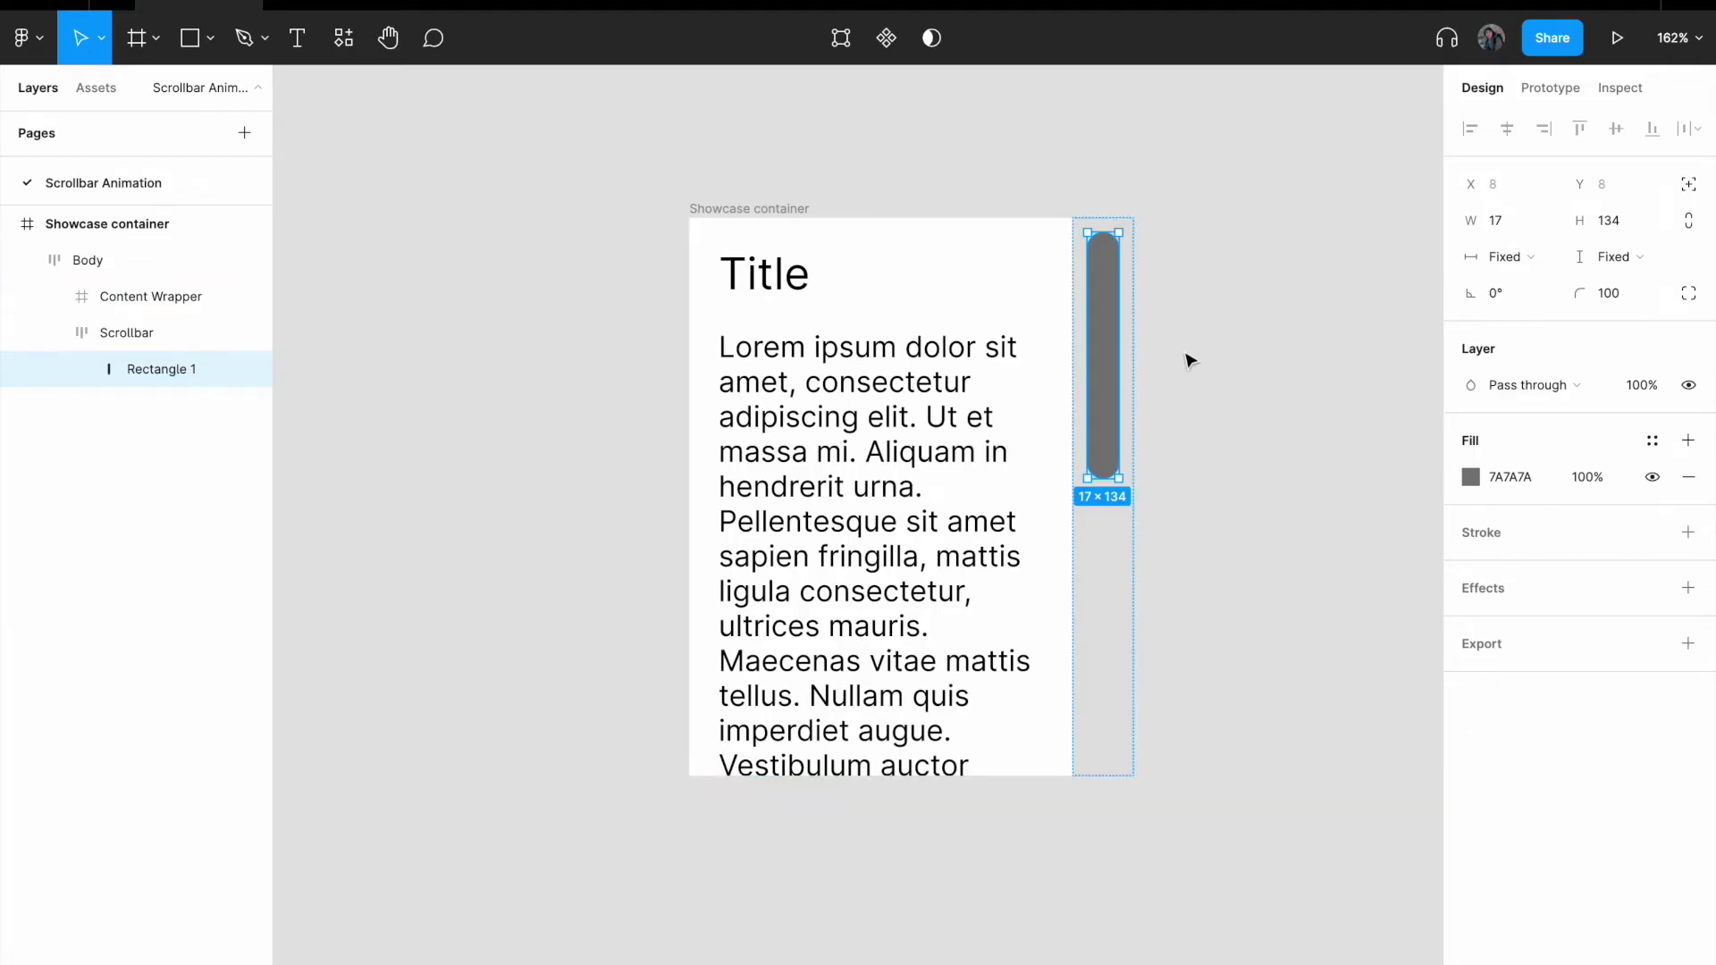
pyautogui.doubleClick(997, 384)
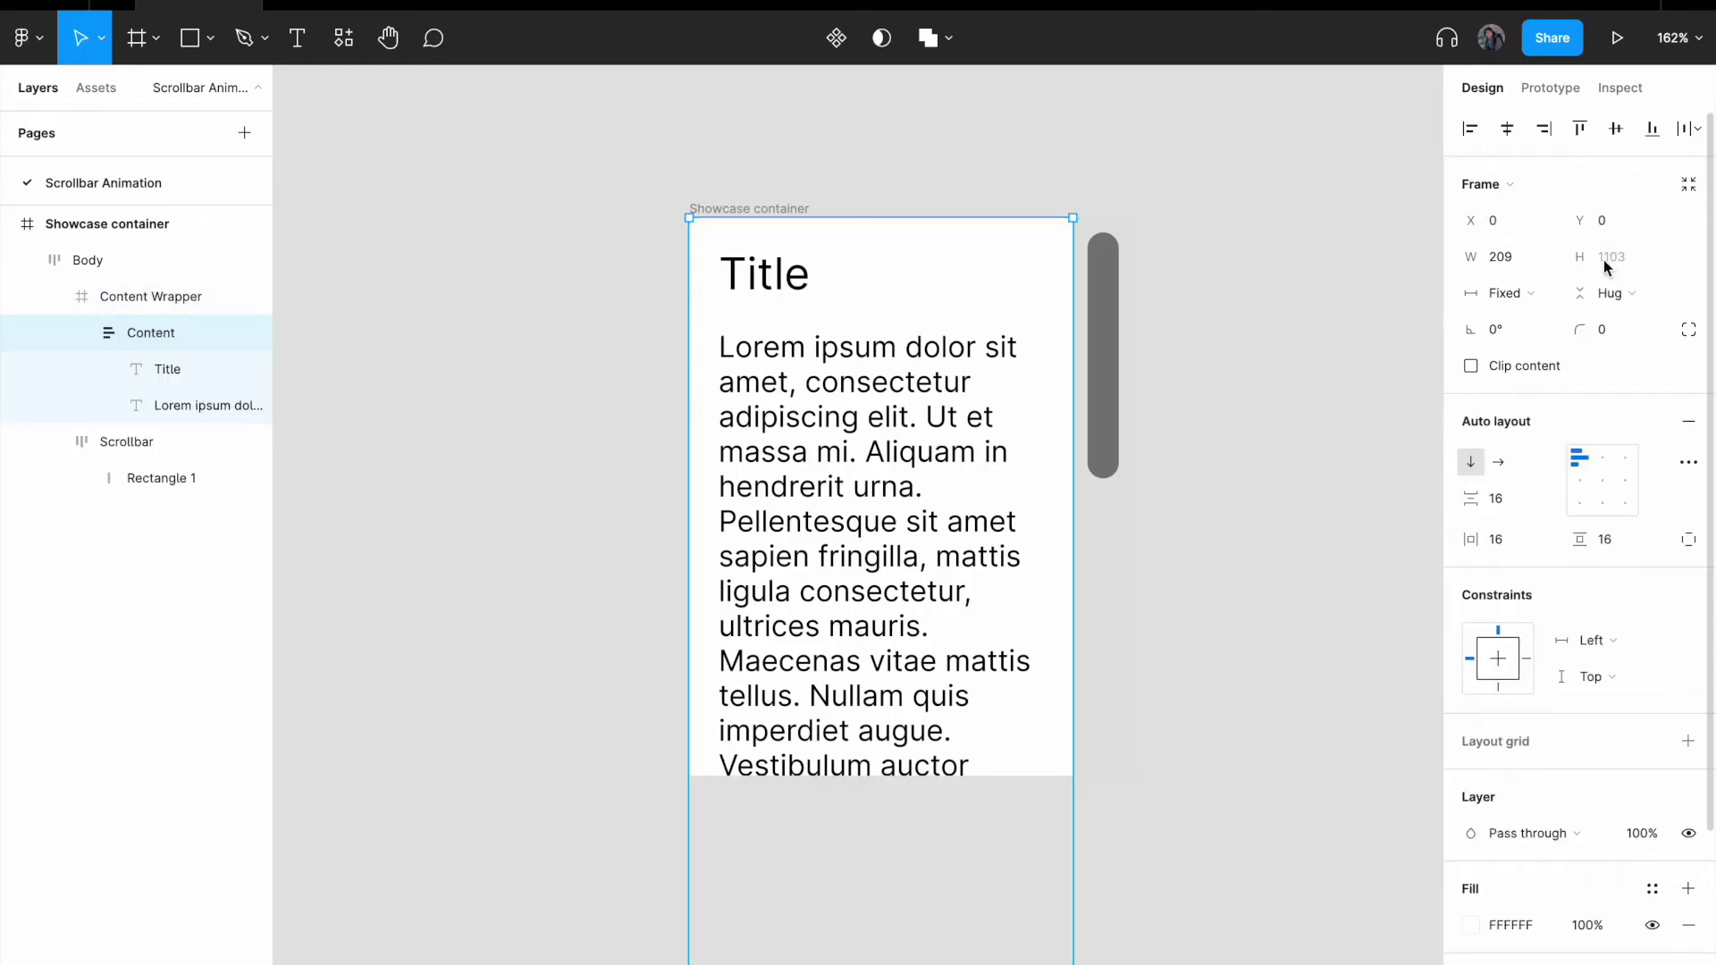
pyautogui.click(1108, 340)
pyautogui.doubleClick(1111, 338)
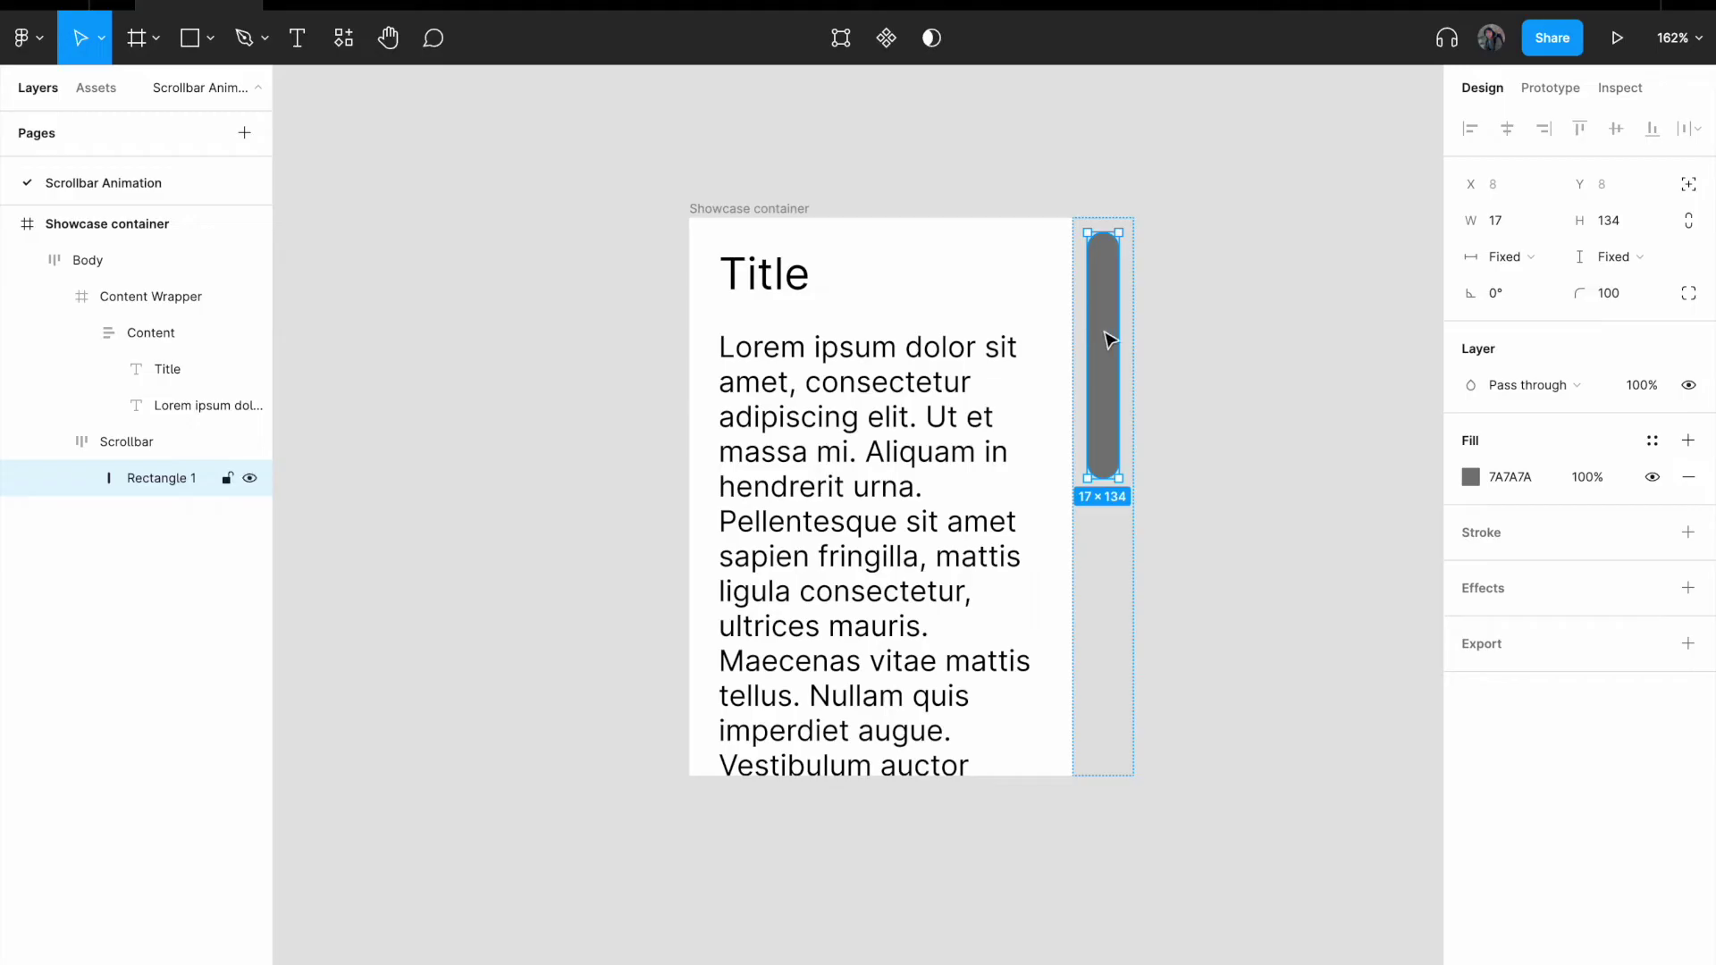
pyautogui.click(1623, 262)
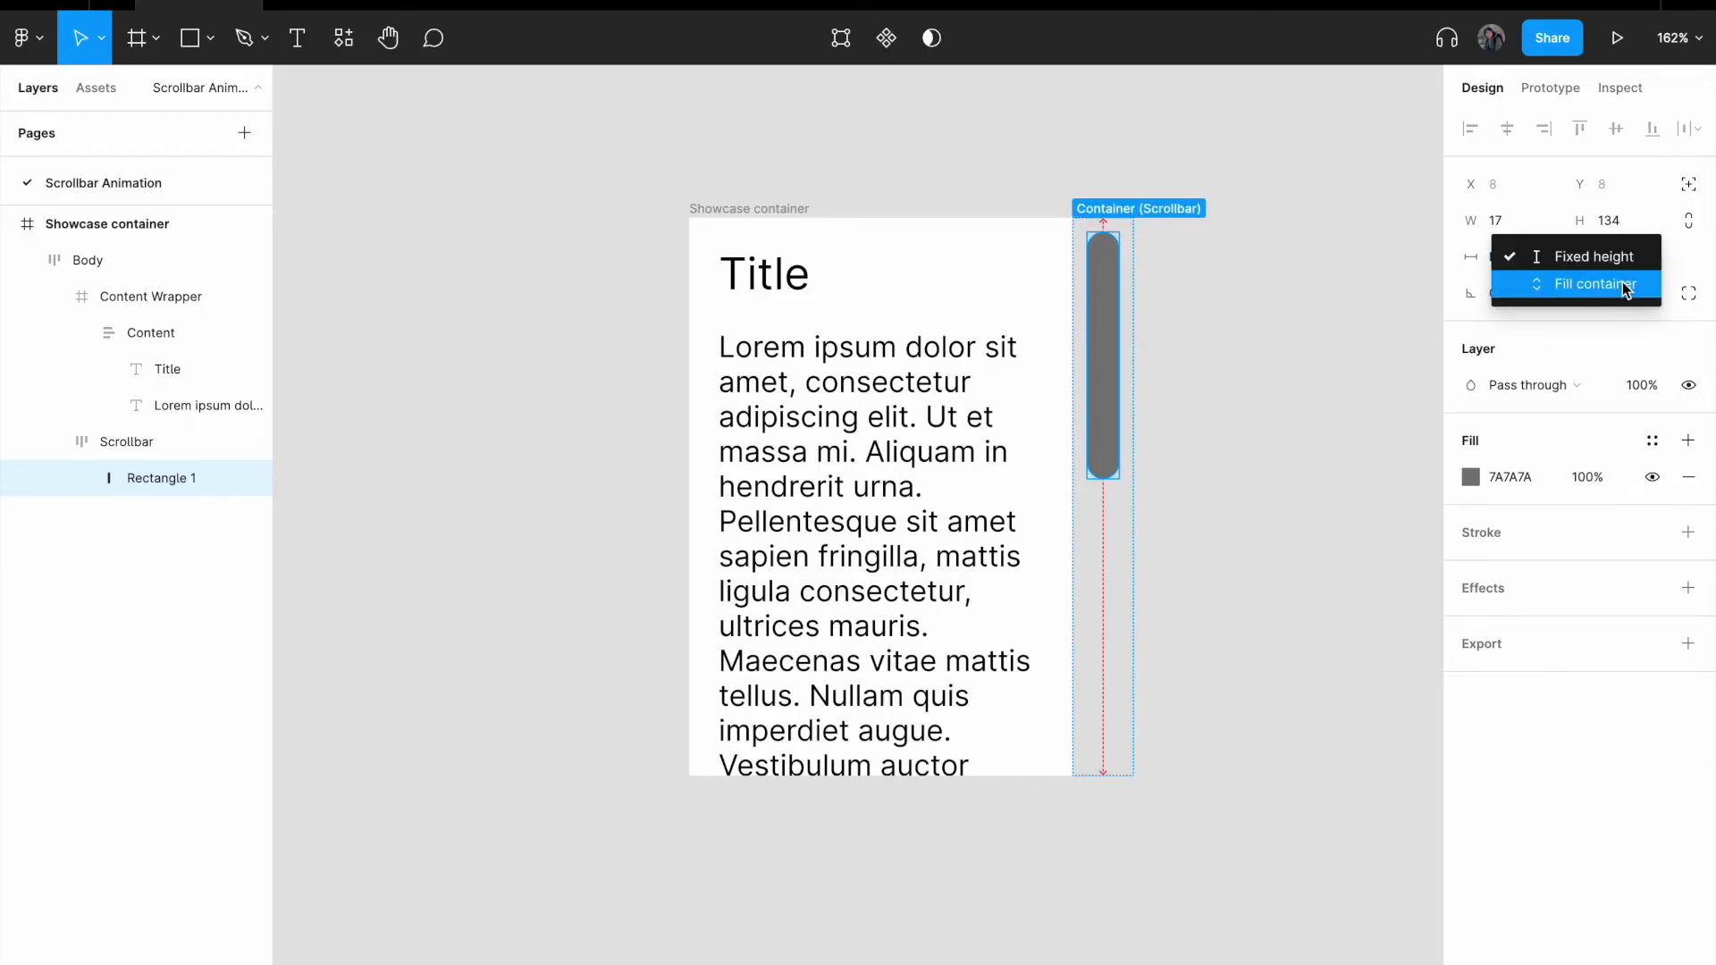
pyautogui.click(1625, 286)
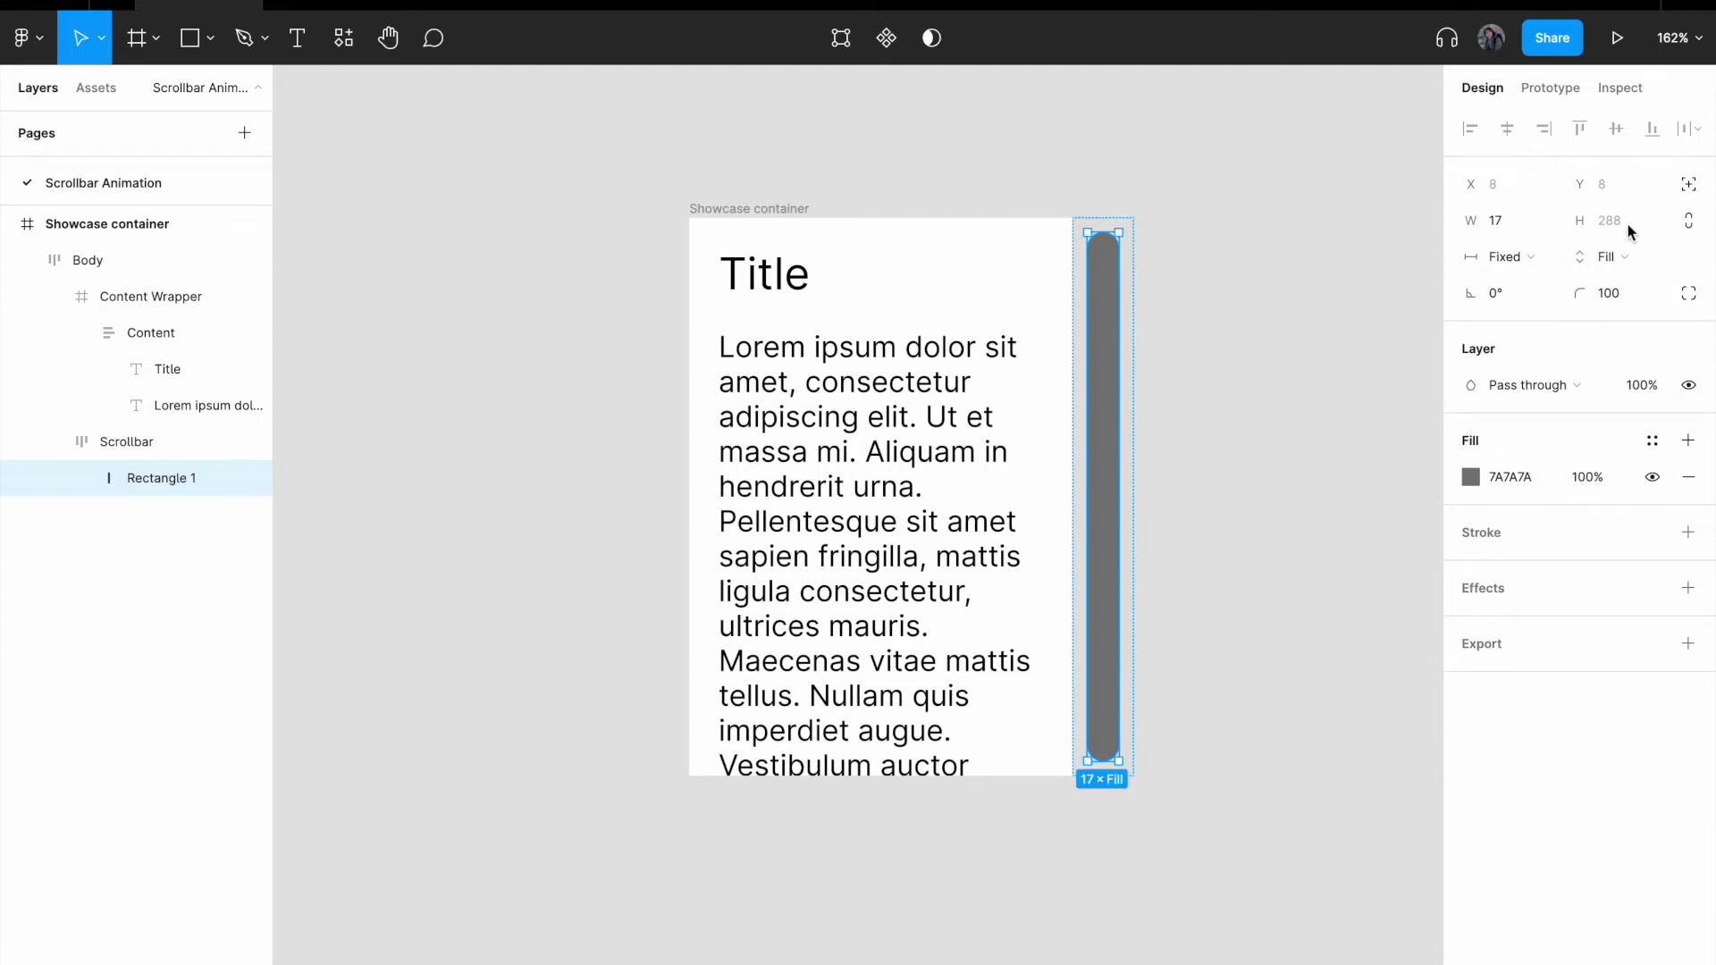
# Step: Check the Content, Content Wrapper and Showcase frames, returning to the thumb's height sizing
pyautogui.doubleClick(984, 437)
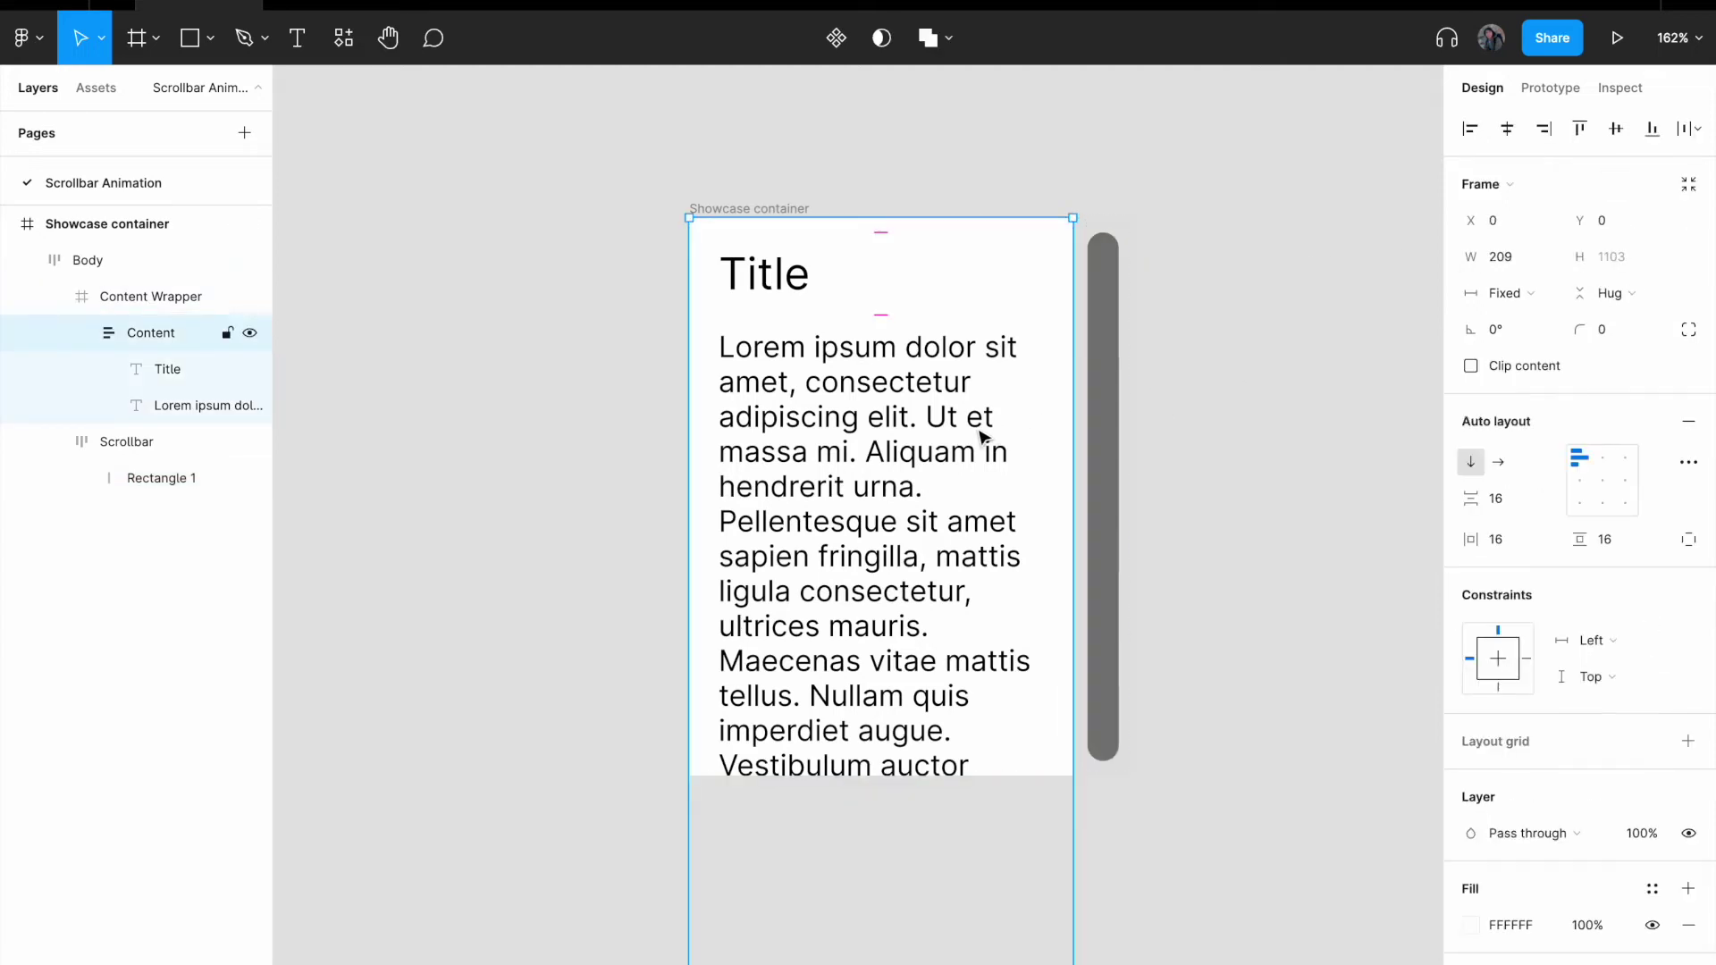
pyautogui.click(987, 429)
pyautogui.click(1153, 398)
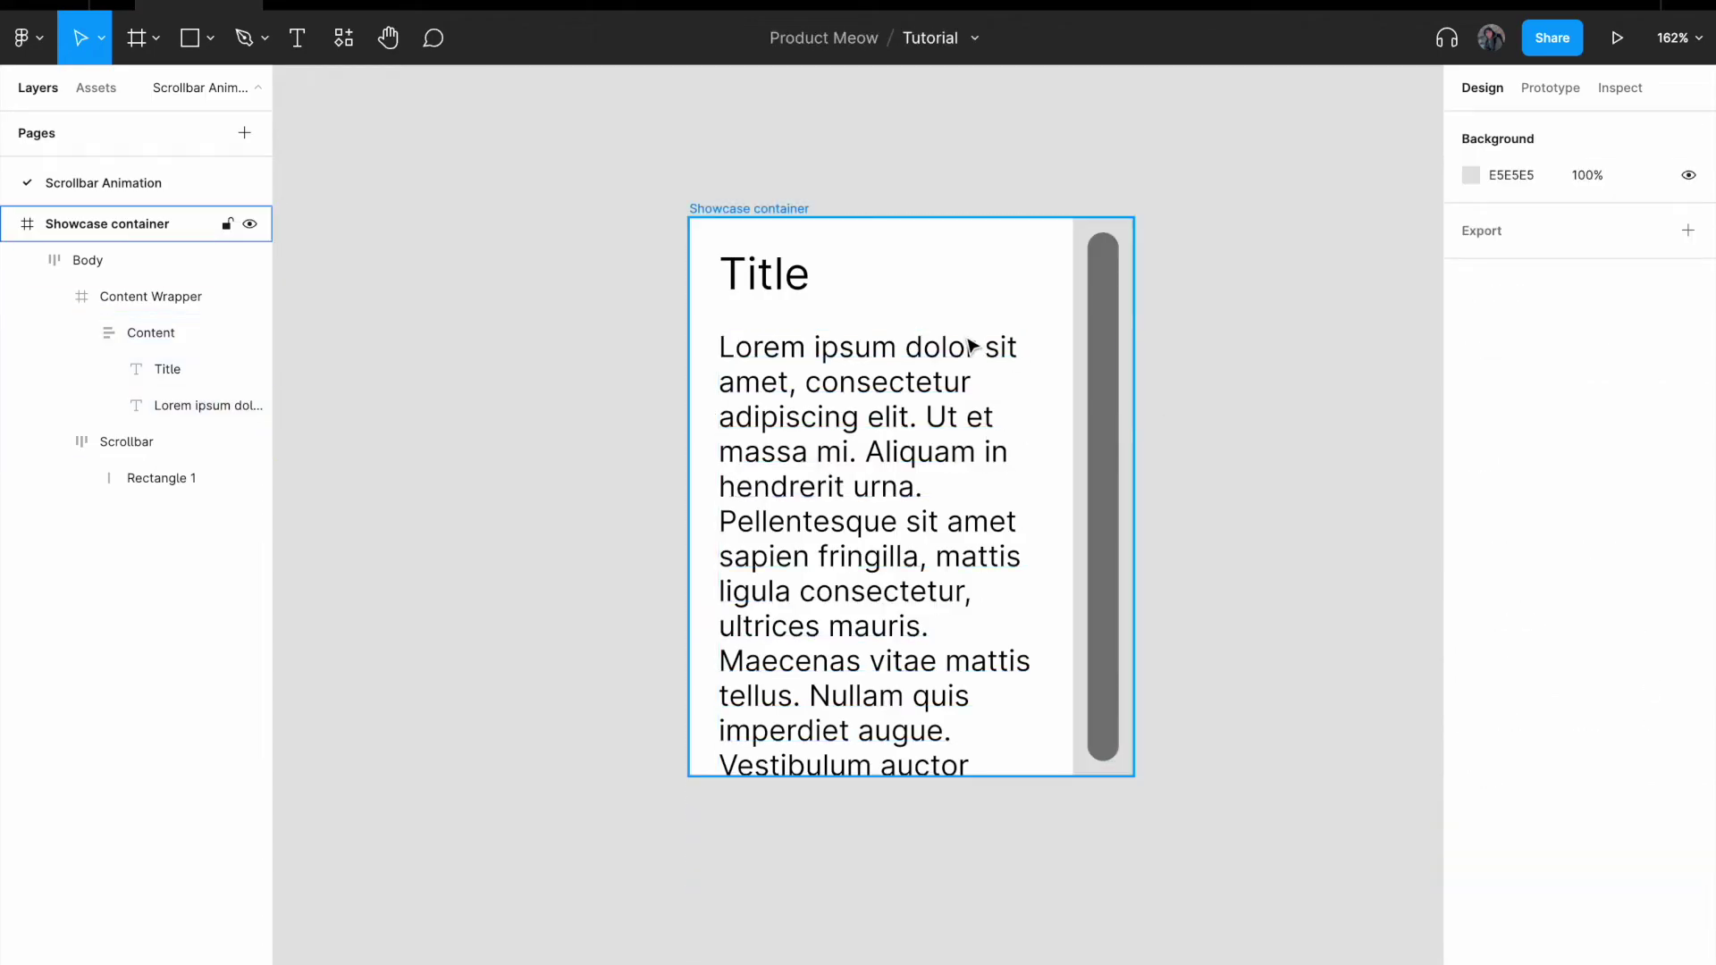
pyautogui.click(772, 213)
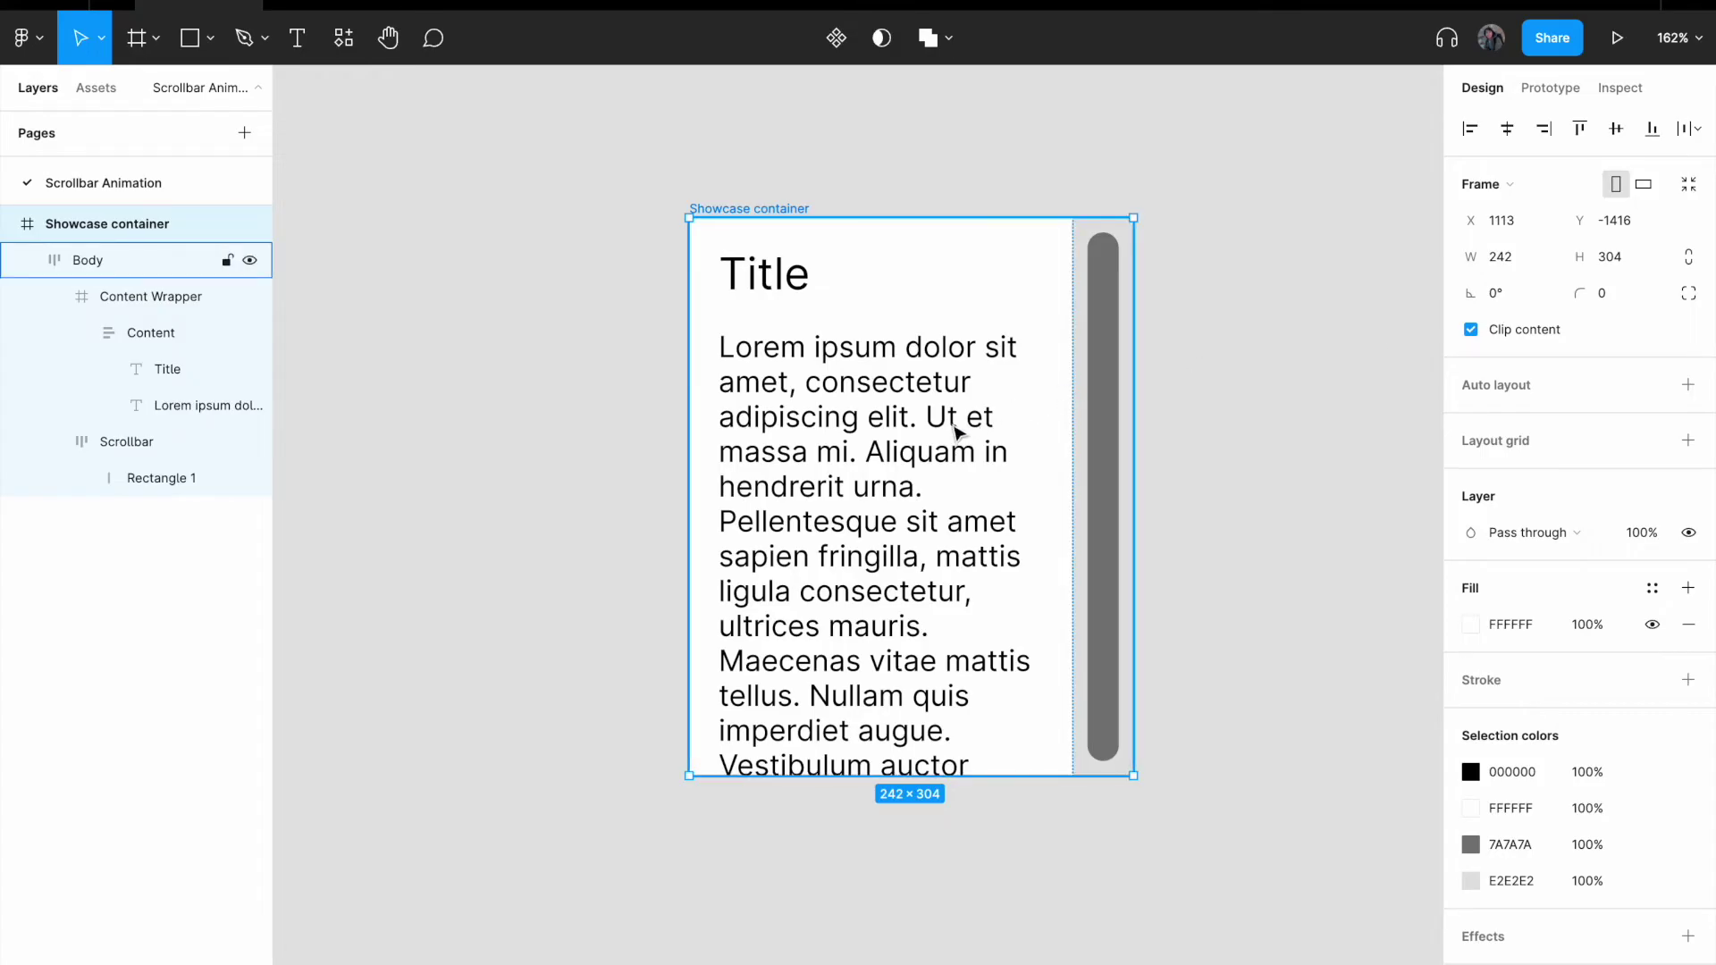
pyautogui.doubleClick(1103, 414)
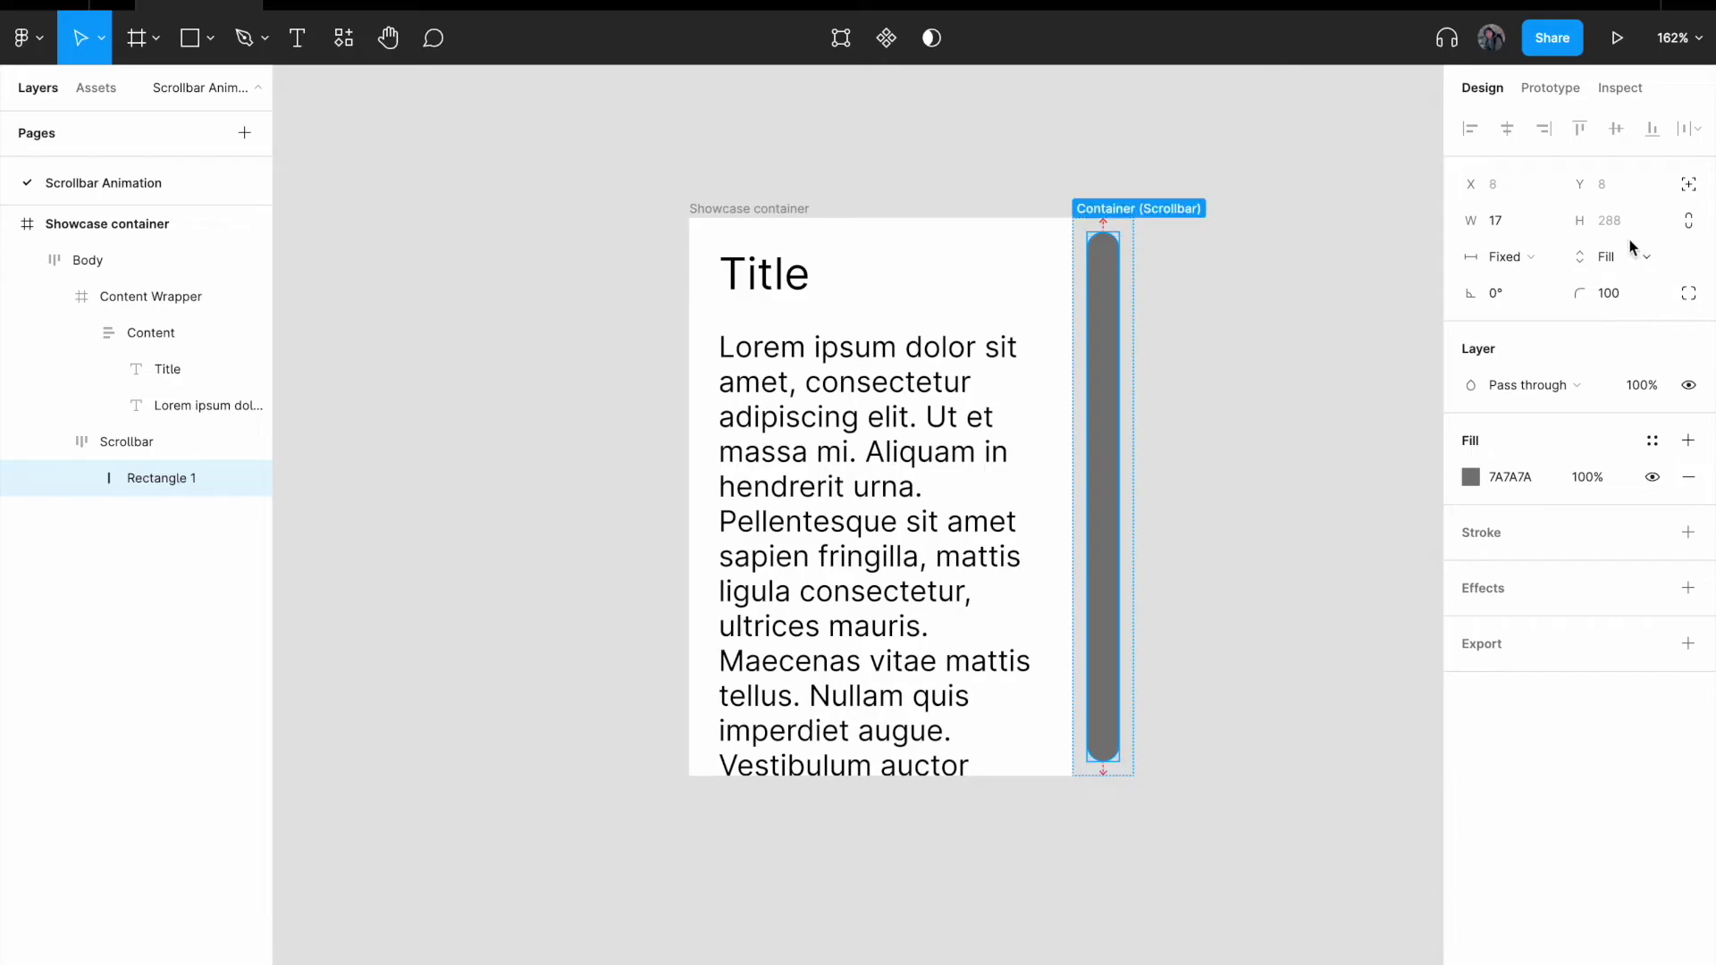
pyautogui.click(916, 447)
pyautogui.click(915, 447)
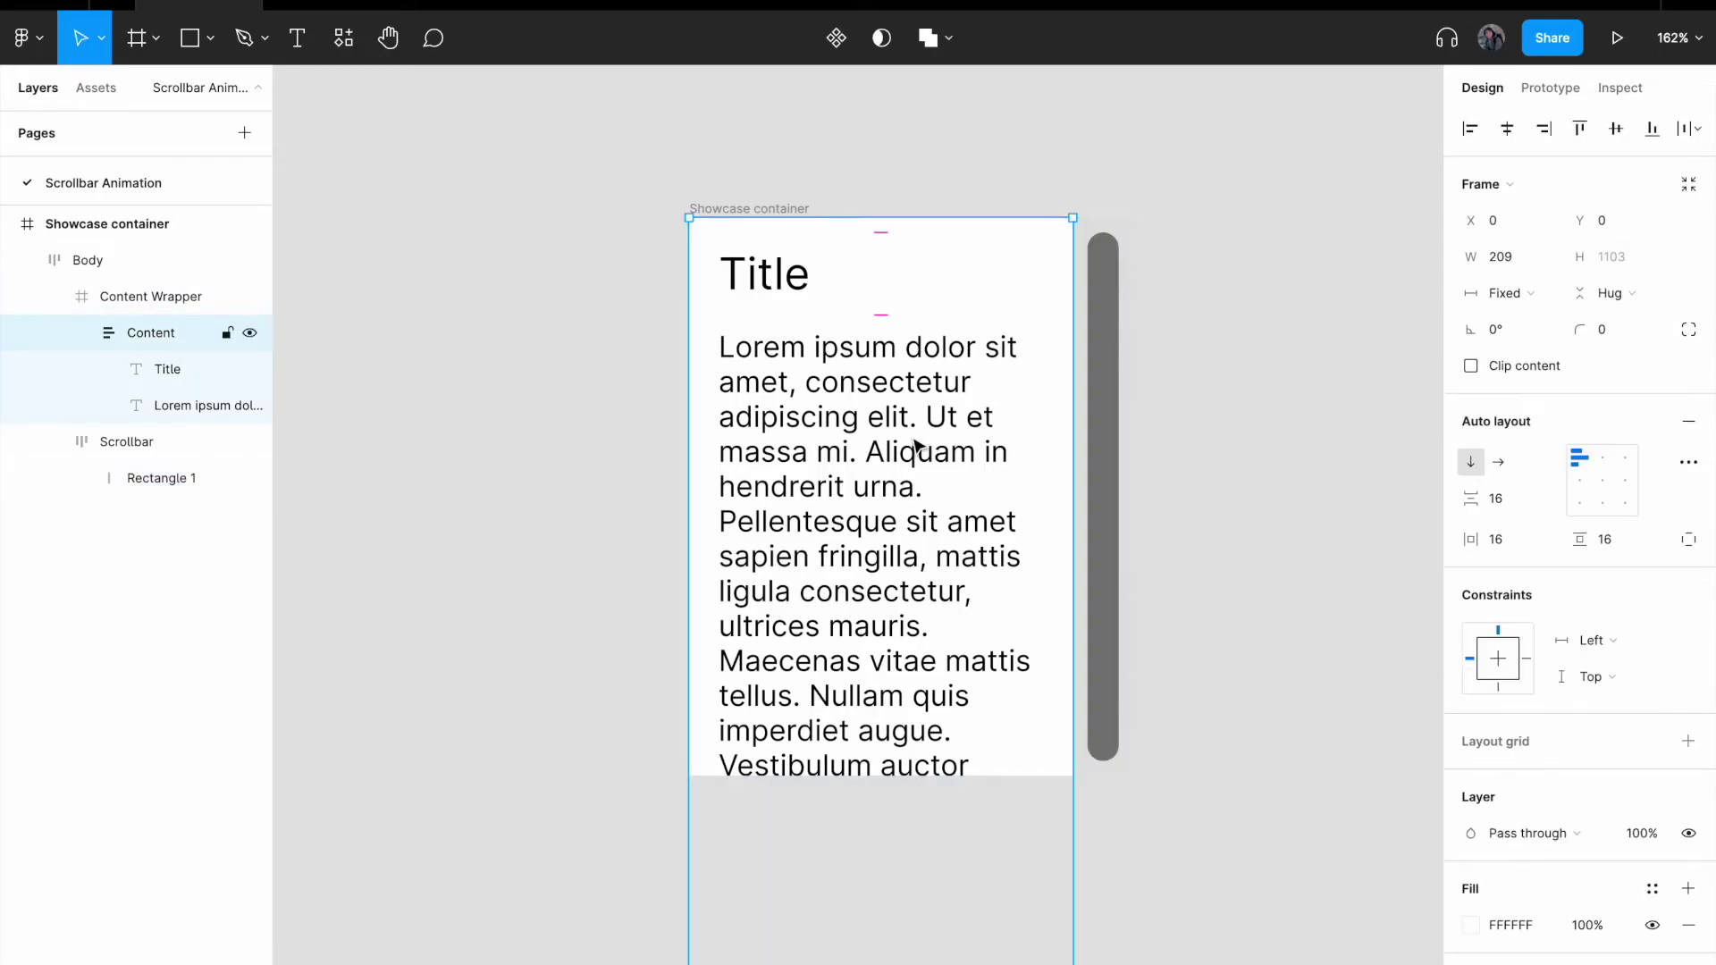
pyautogui.click(751, 214)
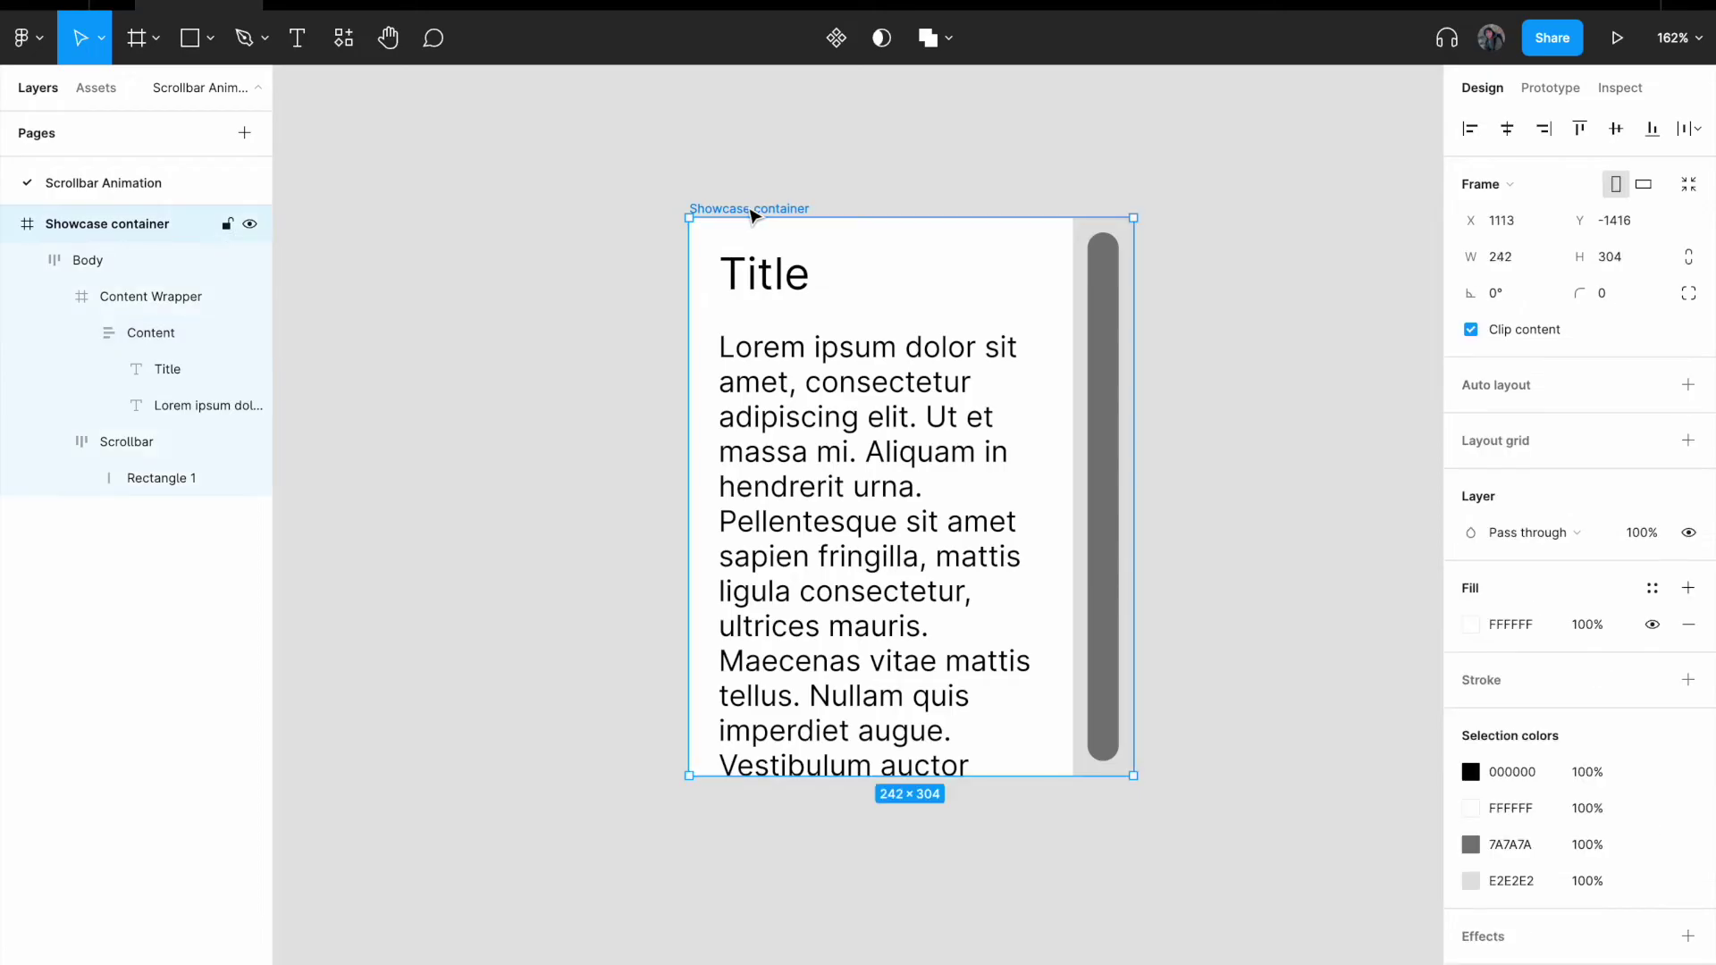
pyautogui.click(988, 383)
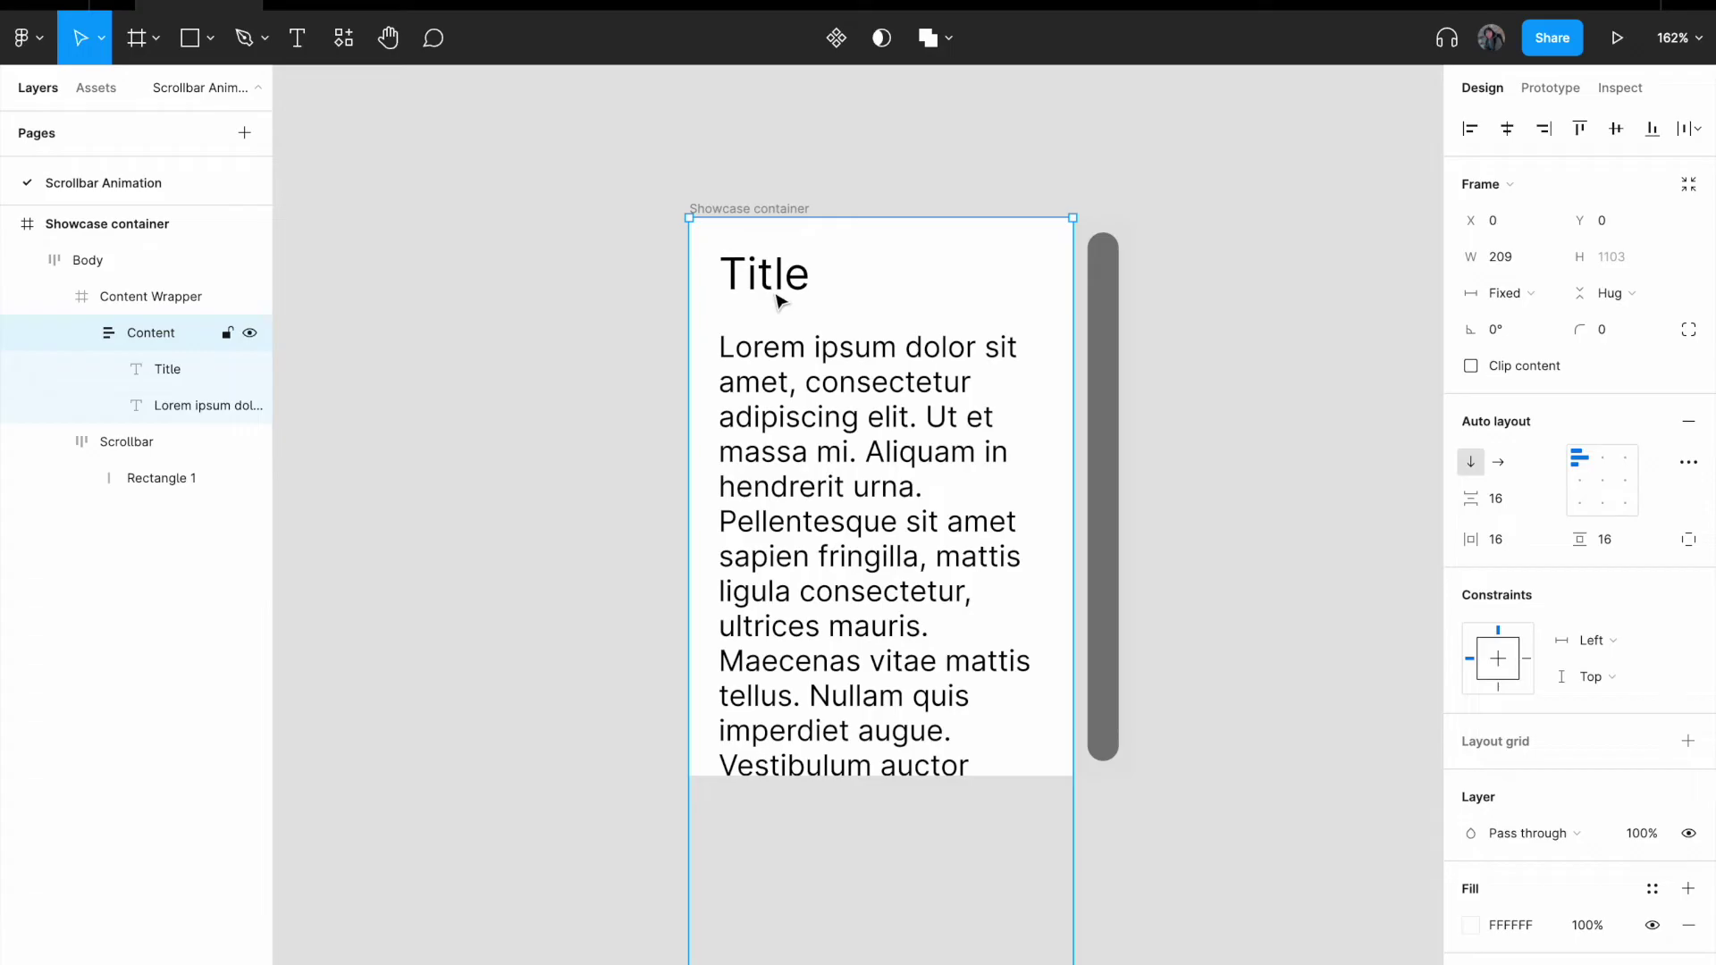
pyautogui.click(1113, 364)
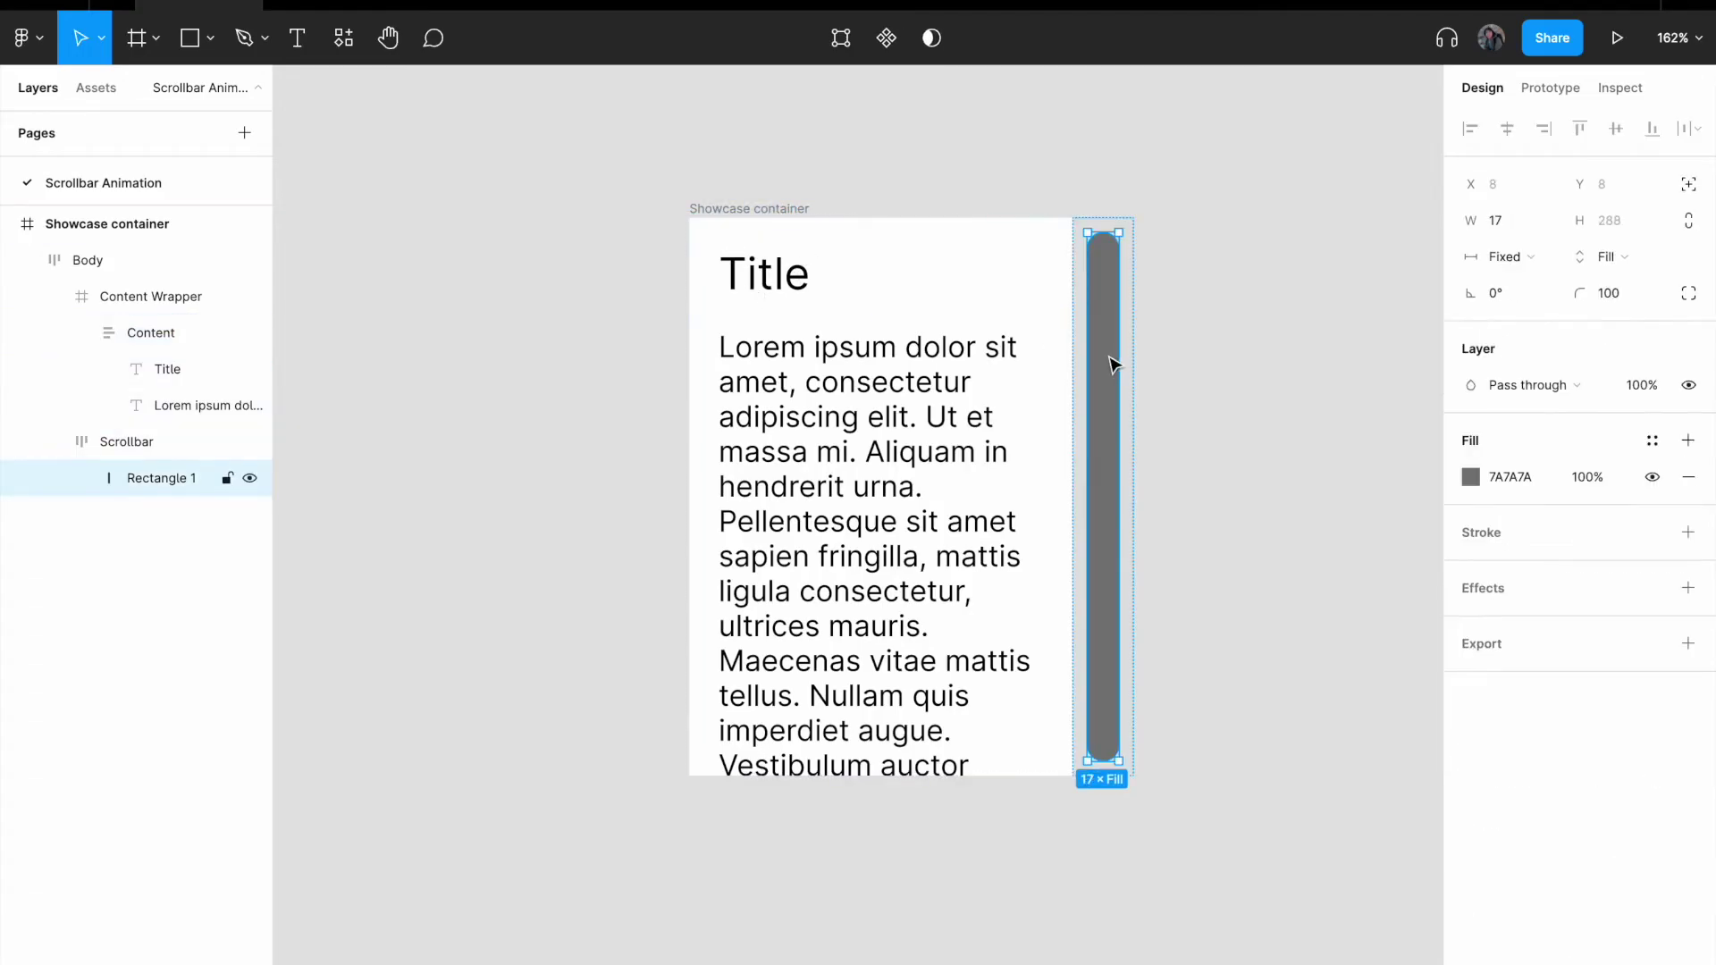
pyautogui.click(1635, 252)
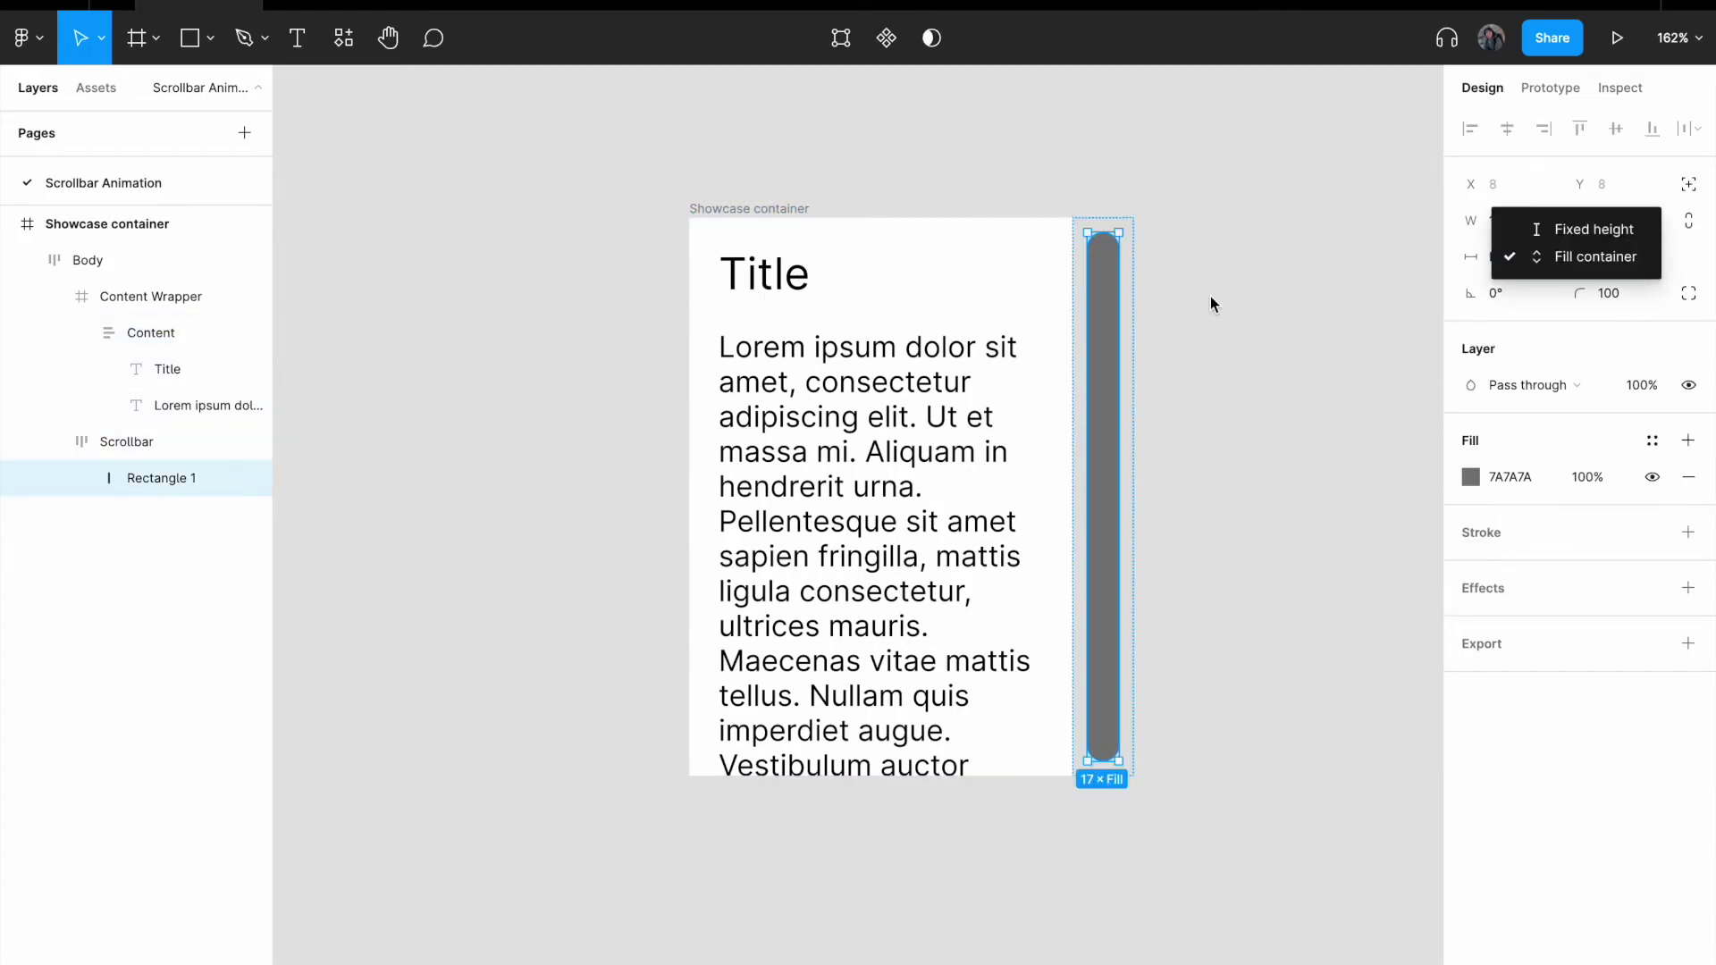
# Step: Set the scrollbar thumb back to a fixed 288 height
pyautogui.click(1618, 240)
pyautogui.click(1639, 231)
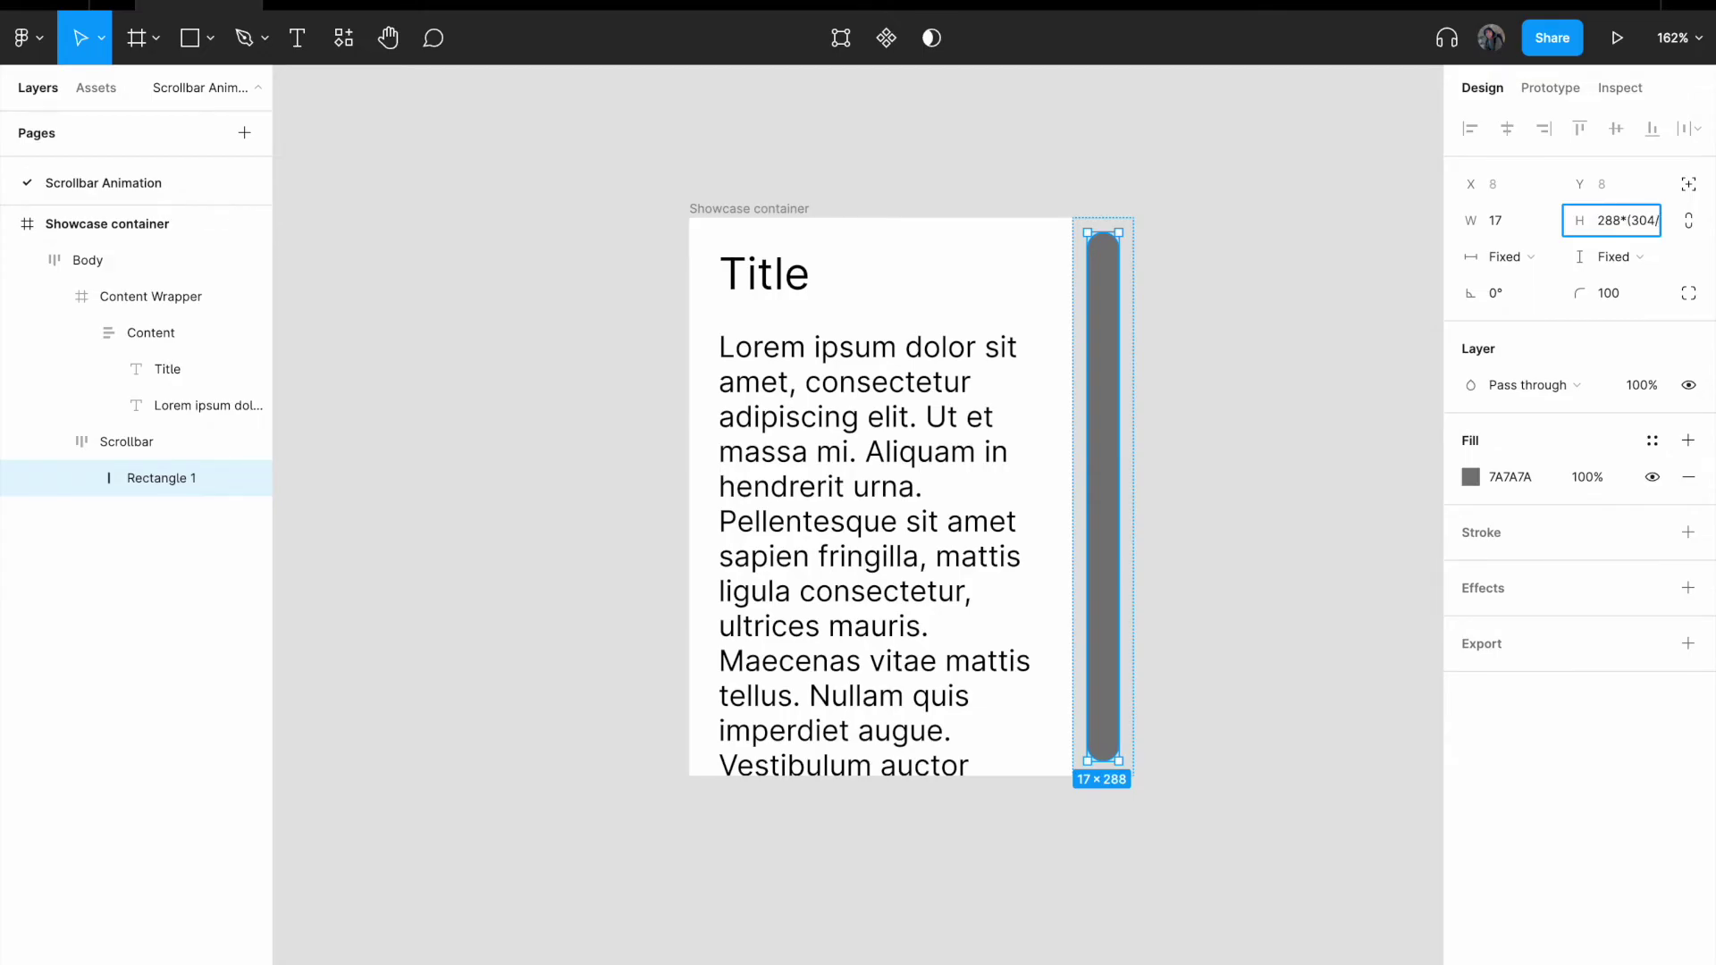
pyautogui.press('BackSpace')
pyautogui.press('BackSpace')
pyautogui.press('BackSpace')
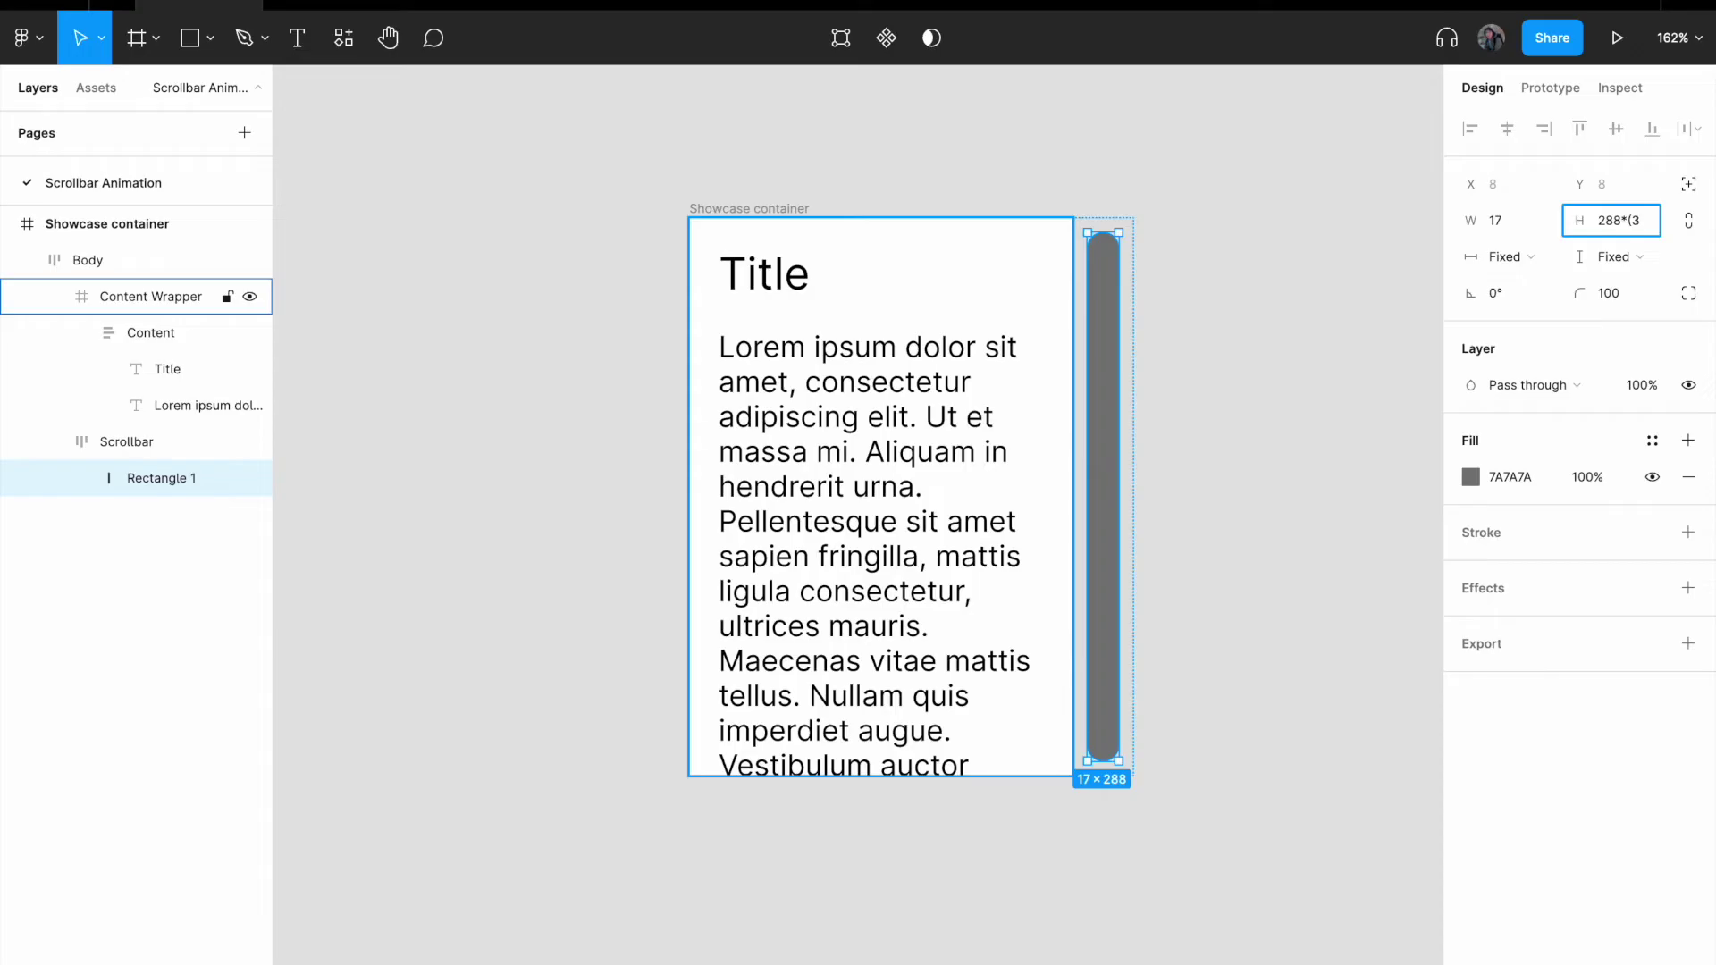
pyautogui.press('Escape')
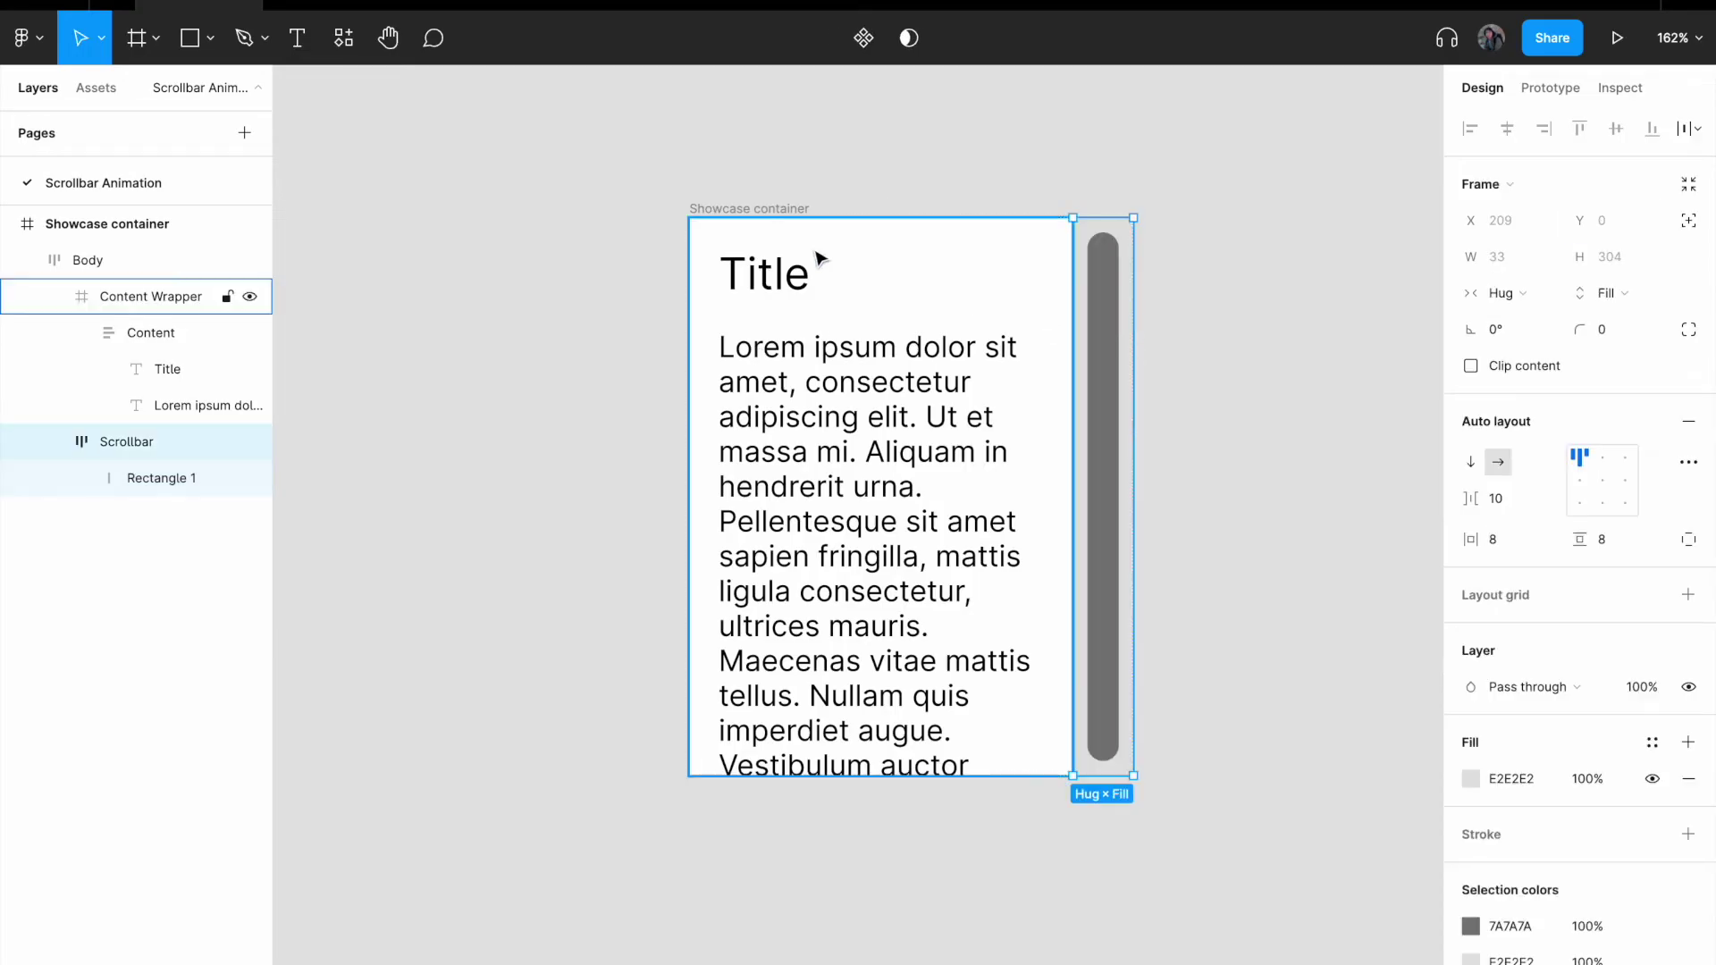
pyautogui.doubleClick(827, 313)
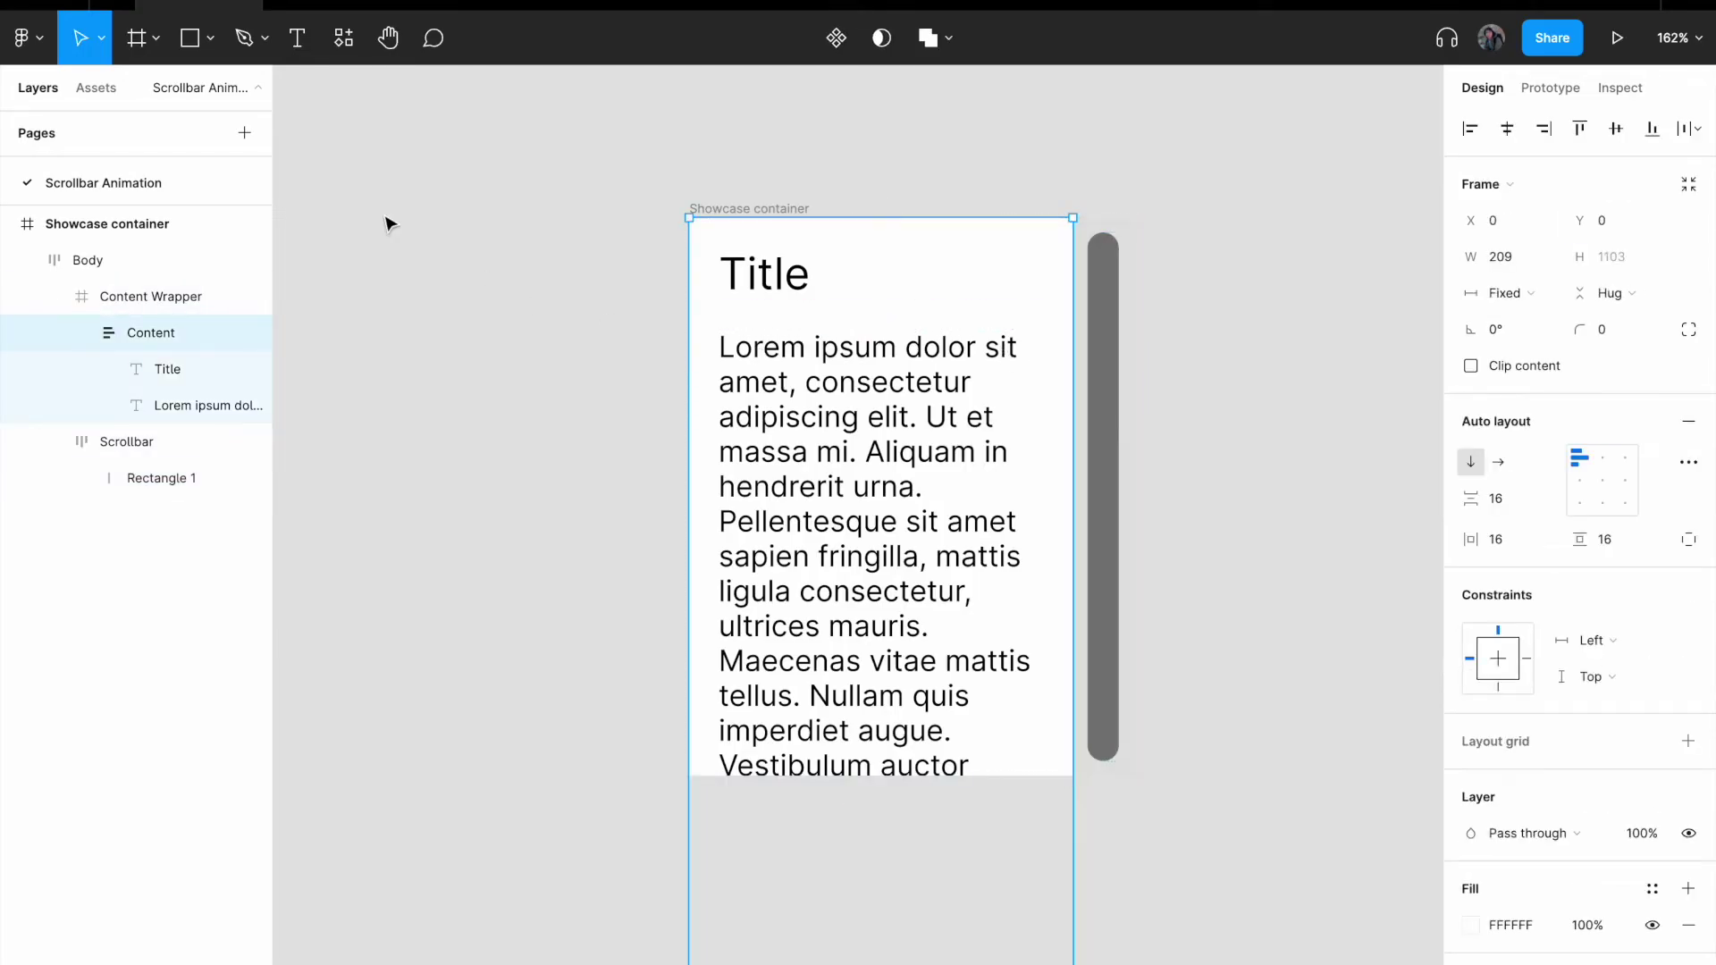
pyautogui.click(299, 40)
# Step: Place a canvas note reading '/1103' left of the container
pyautogui.click(370, 222)
pyautogui.write('1103')
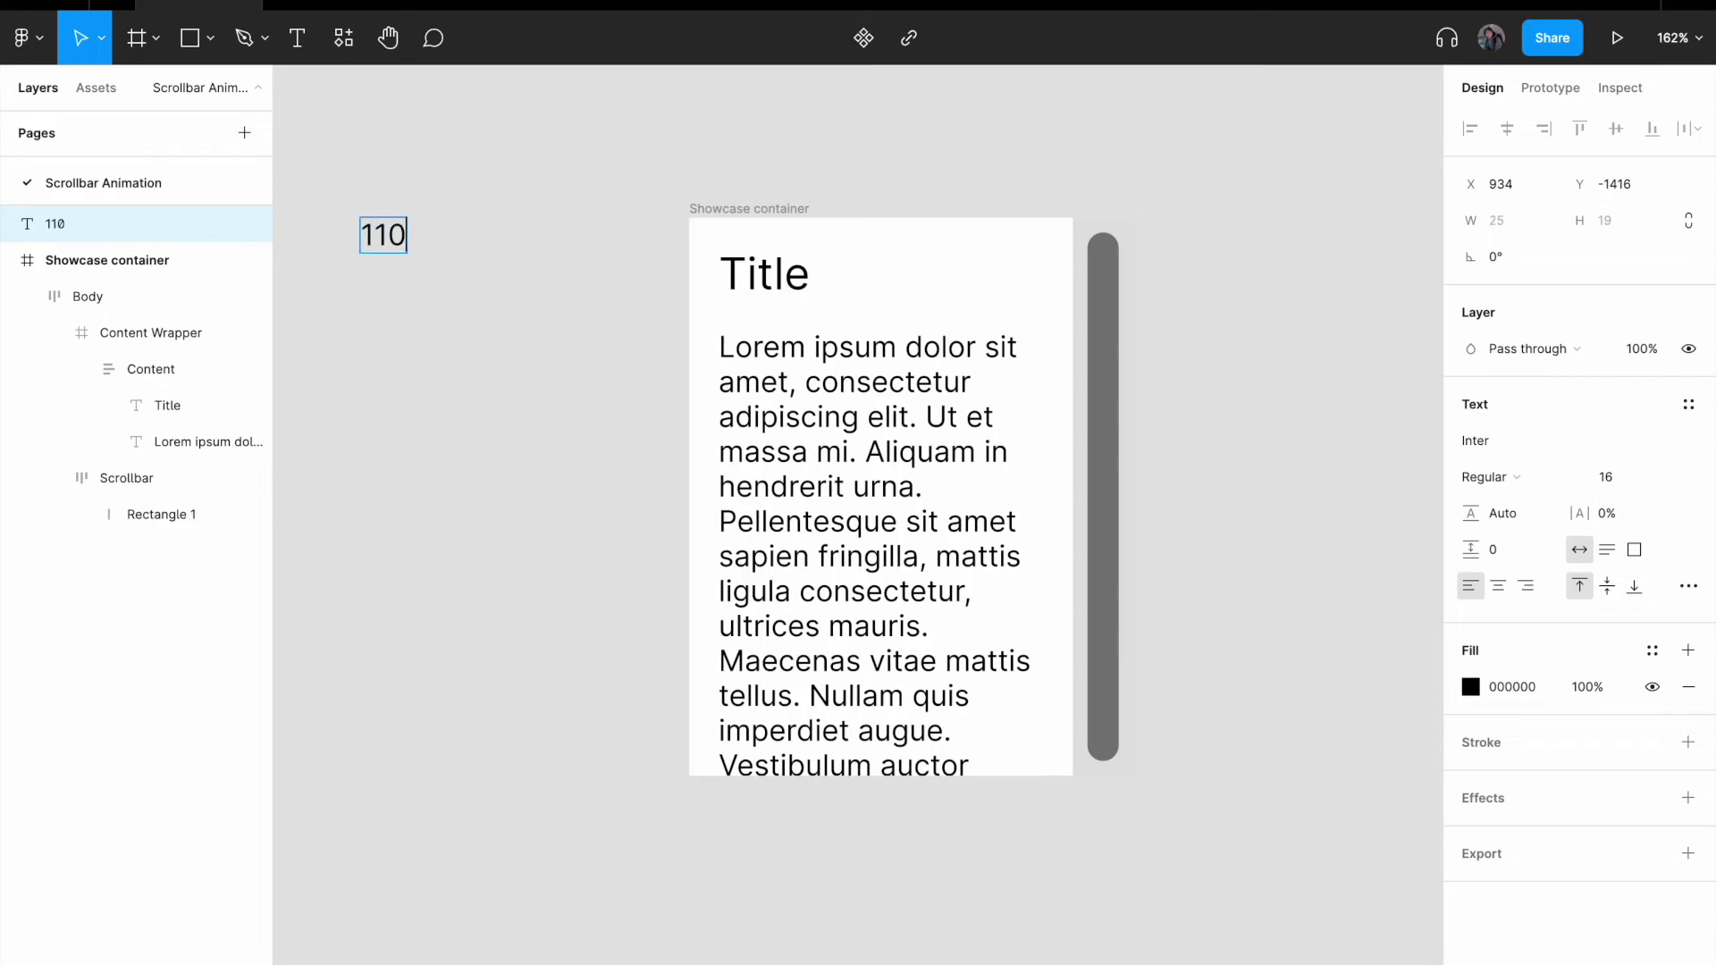
pyautogui.press('Escape')
pyautogui.press('Return')
pyautogui.write('/')
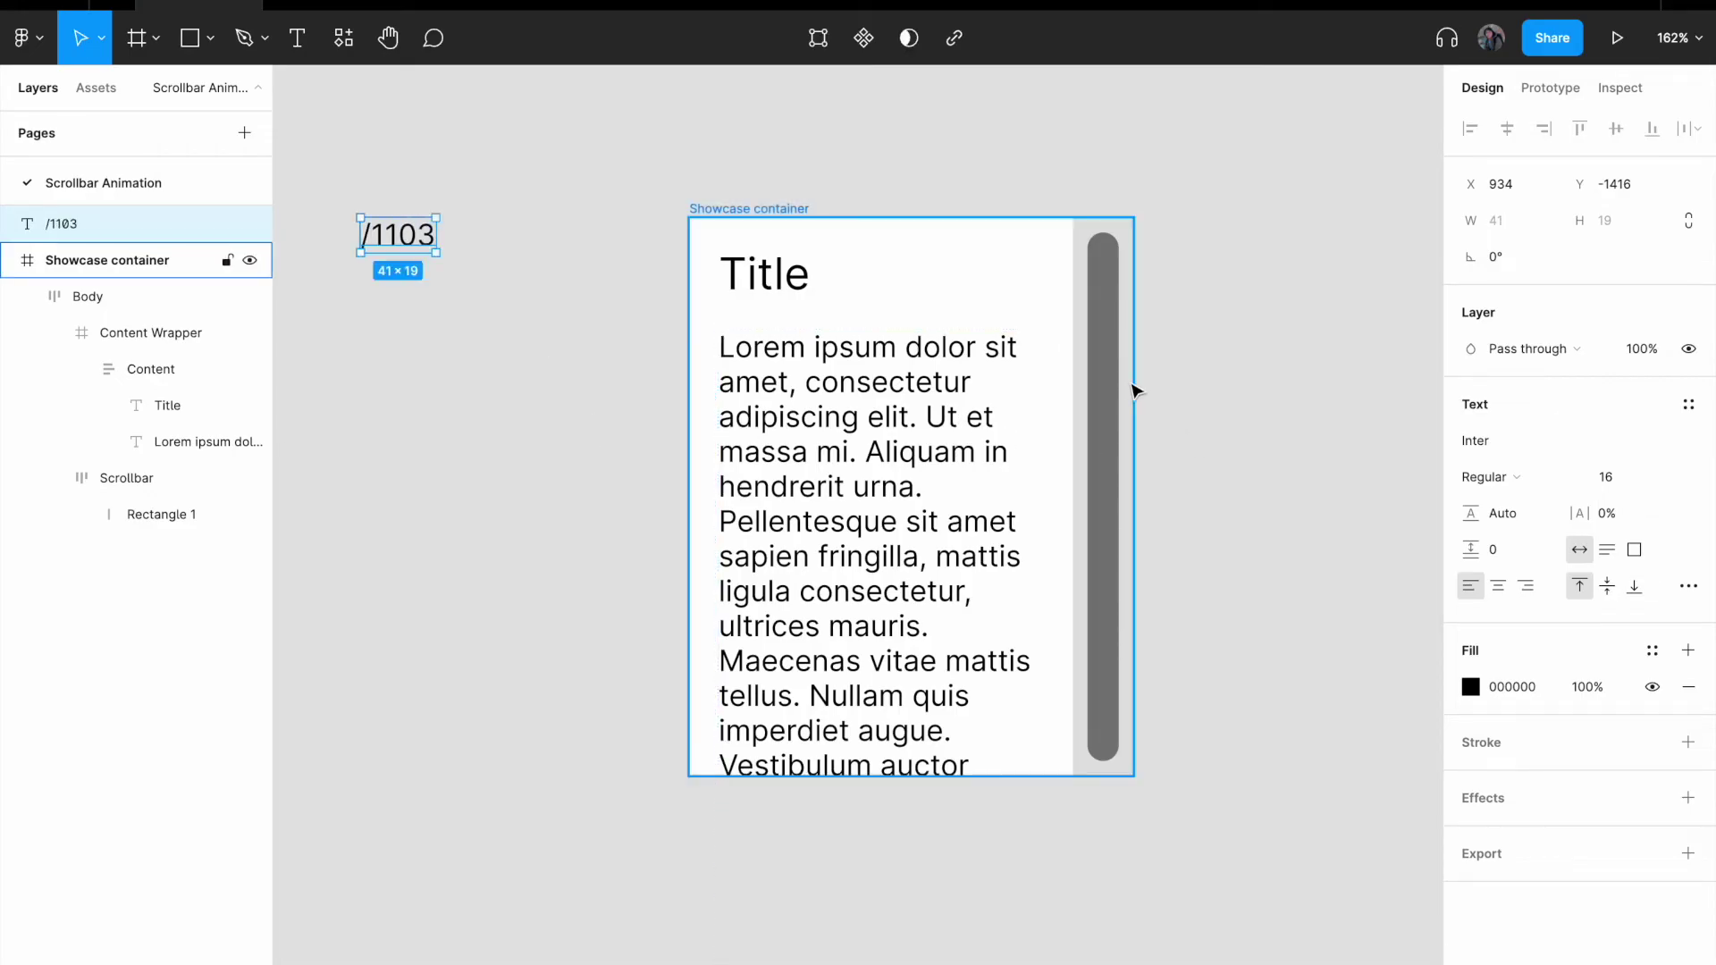
pyautogui.click(1109, 381)
pyautogui.click(1109, 380)
pyautogui.click(1109, 381)
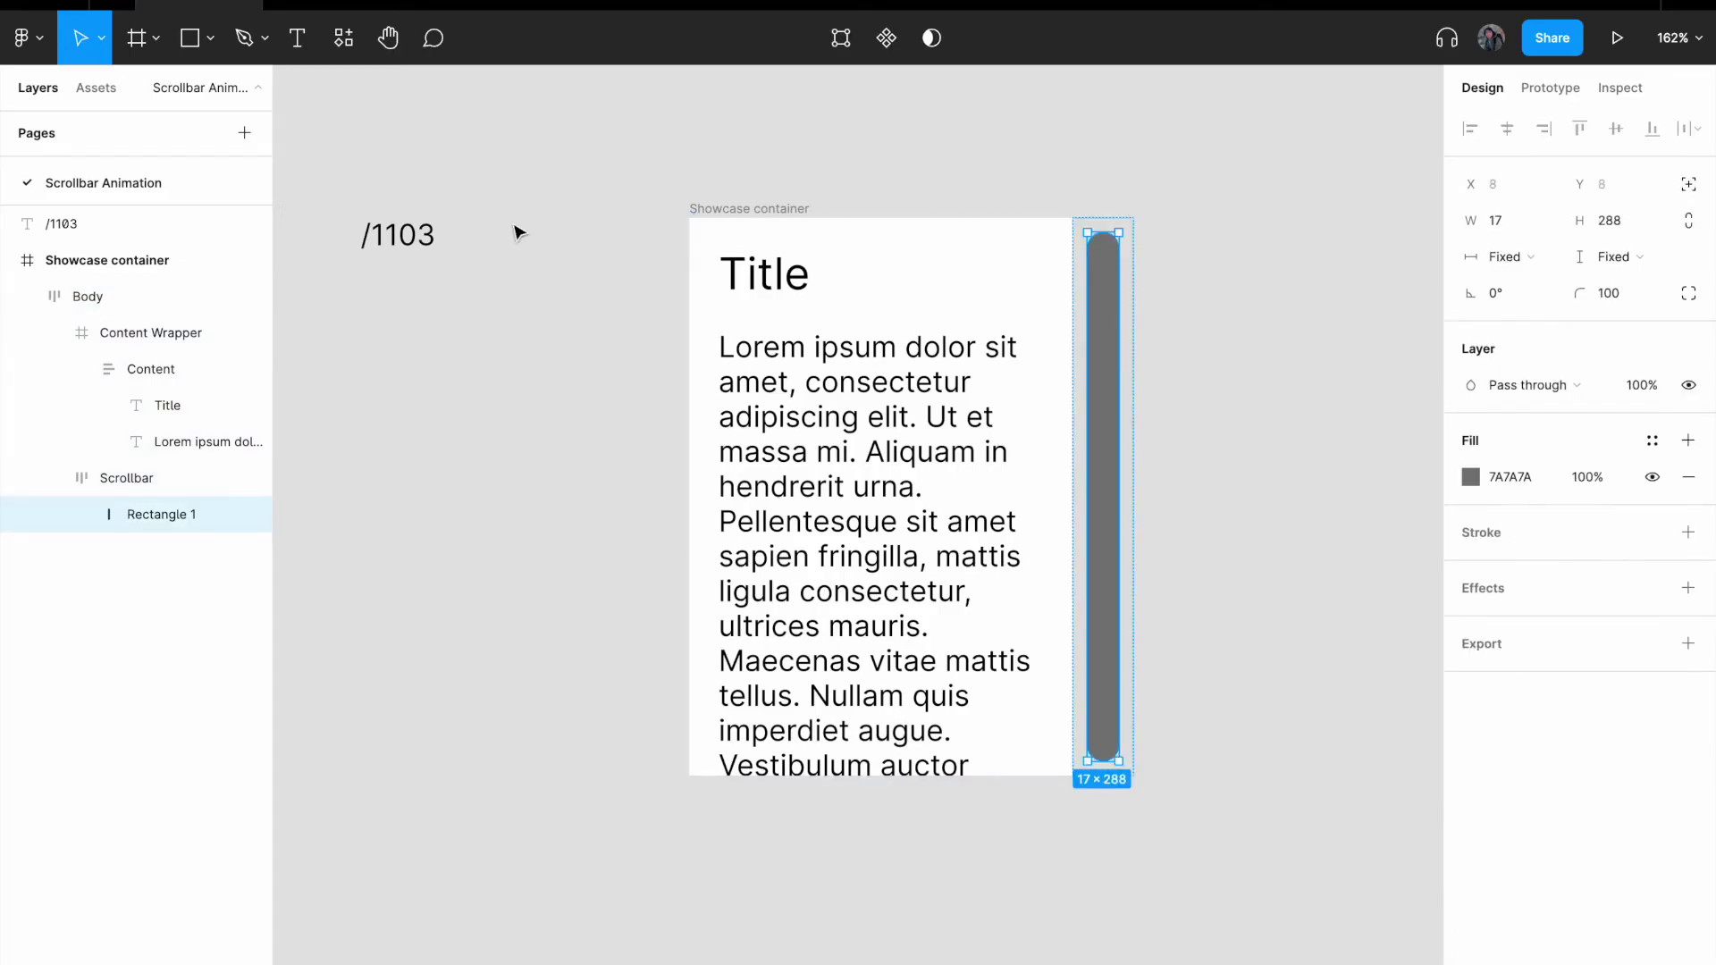
# Step: Prefix the note with 288 to read '288/1103', checking the thumb's 288 height
pyautogui.click(394, 240)
pyautogui.press('Return')
pyautogui.press('Left')
pyautogui.write('288')
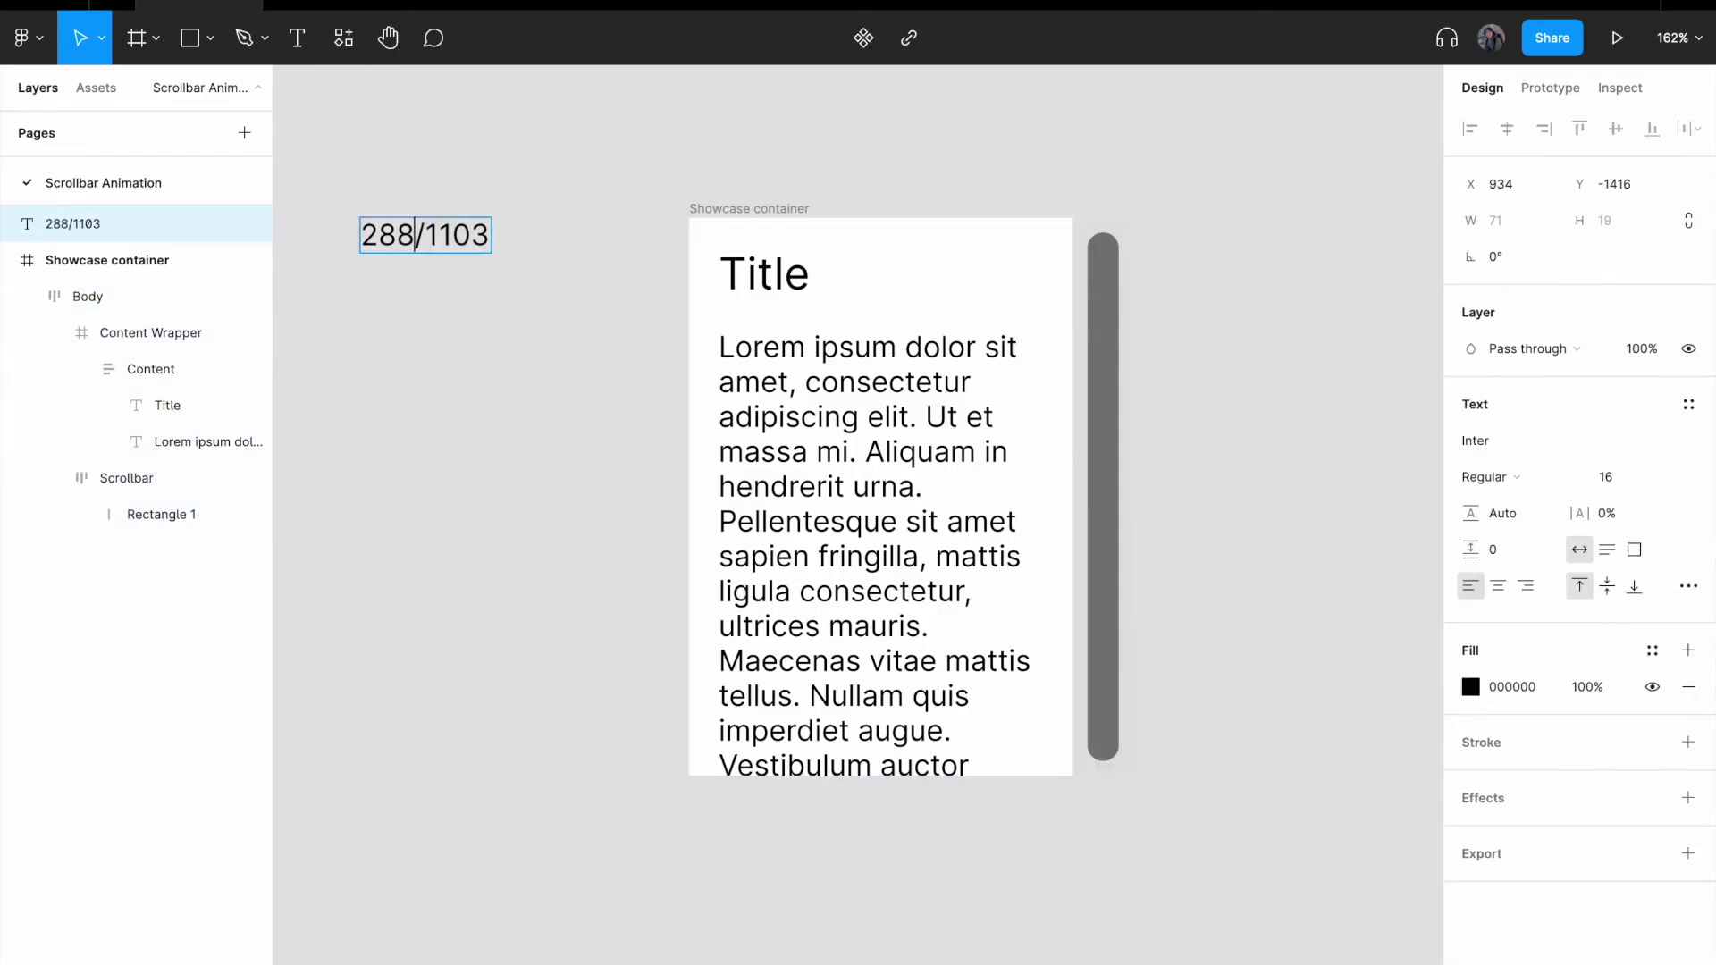
pyautogui.press('Escape')
pyautogui.click(1104, 343)
pyautogui.click(1104, 342)
pyautogui.click(1104, 342)
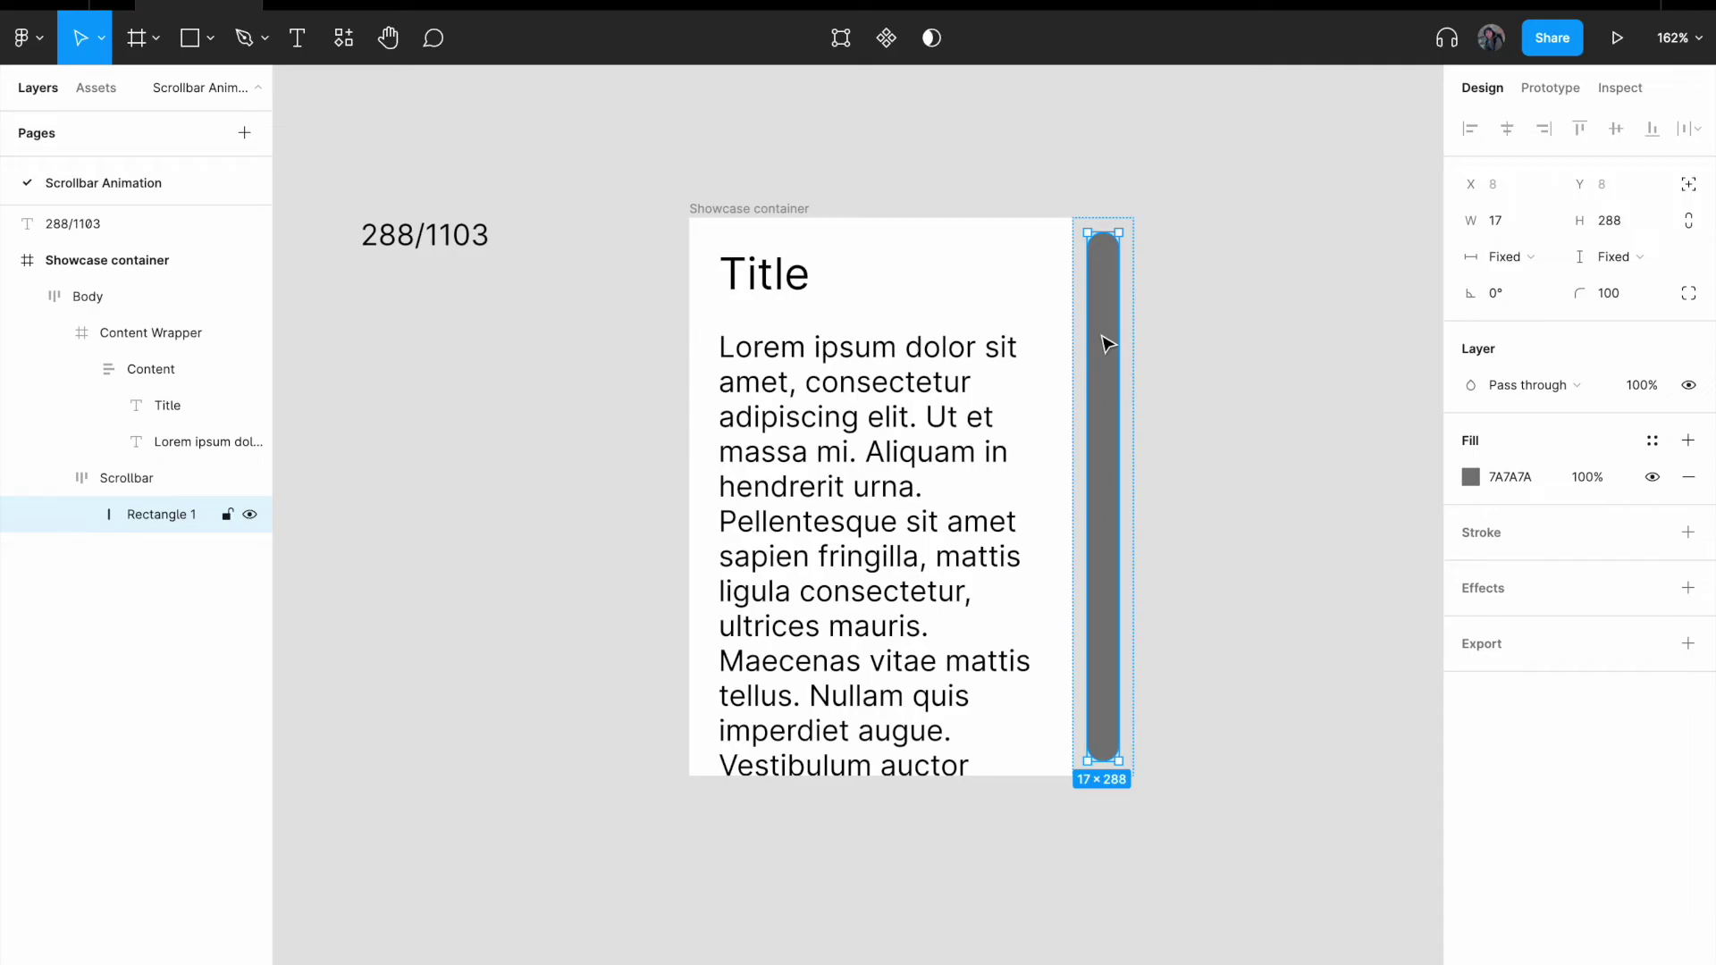
pyautogui.click(1644, 224)
pyautogui.press('Right')
pyautogui.write('(')
pyautogui.press('BackSpace')
pyautogui.click(587, 341)
pyautogui.click(387, 228)
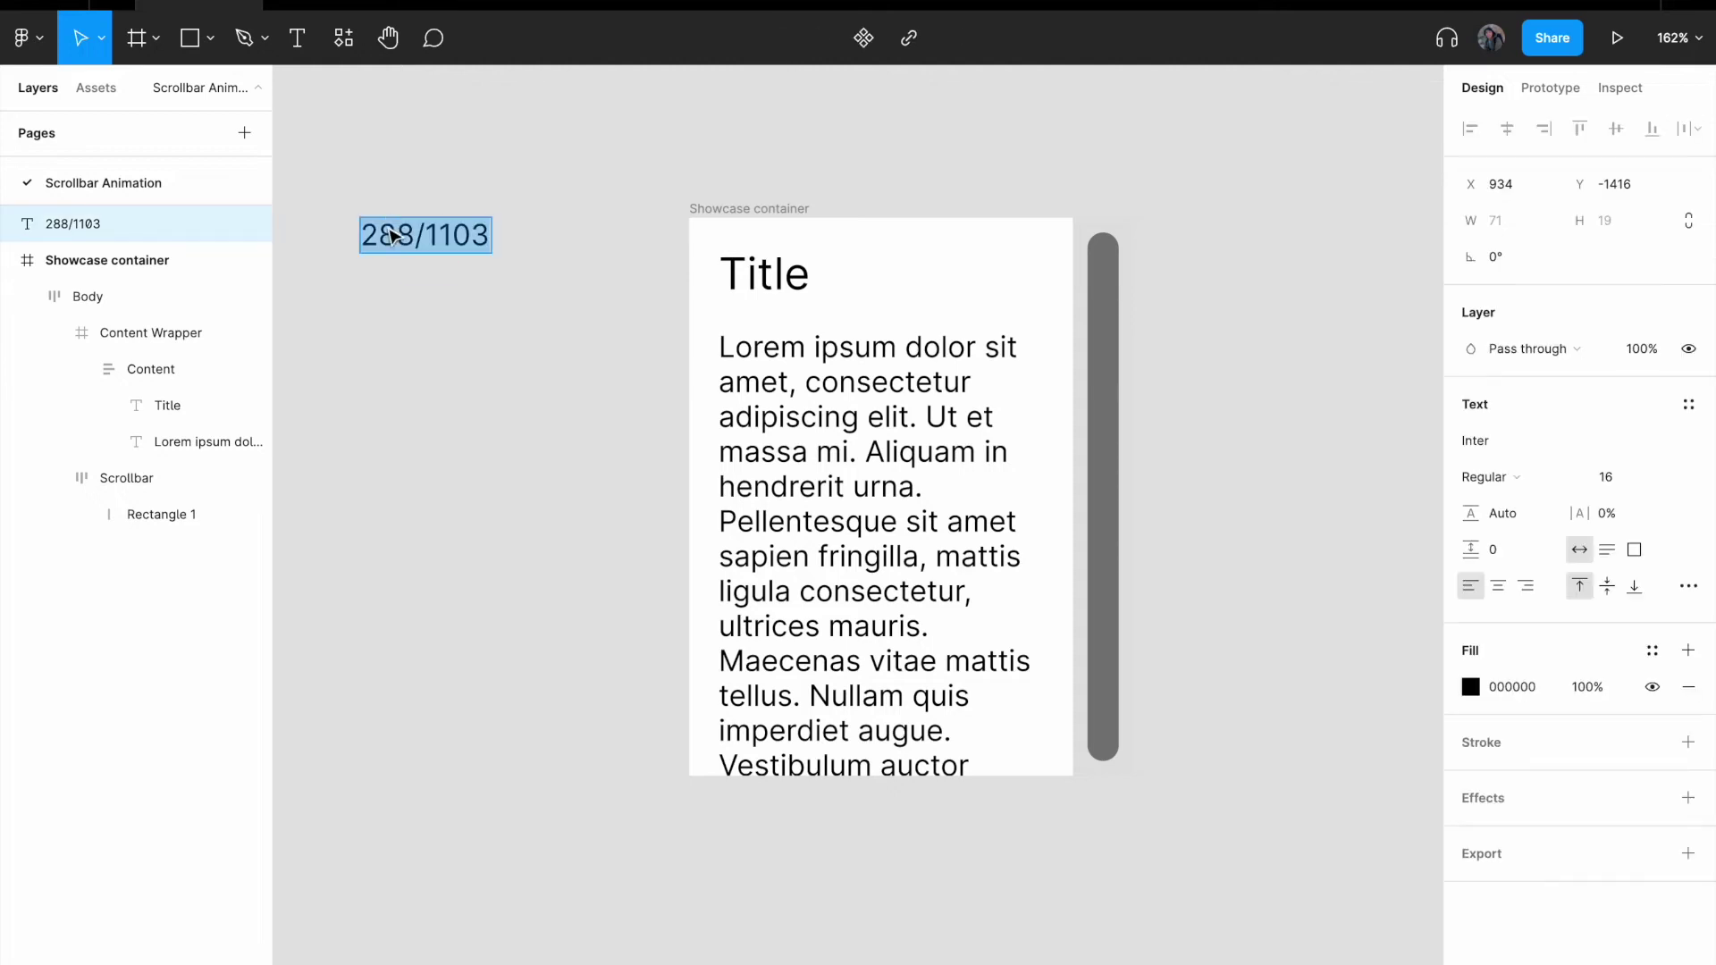
# Step: Change the note to '304/1103' after checking the container's 304 height
pyautogui.click(815, 214)
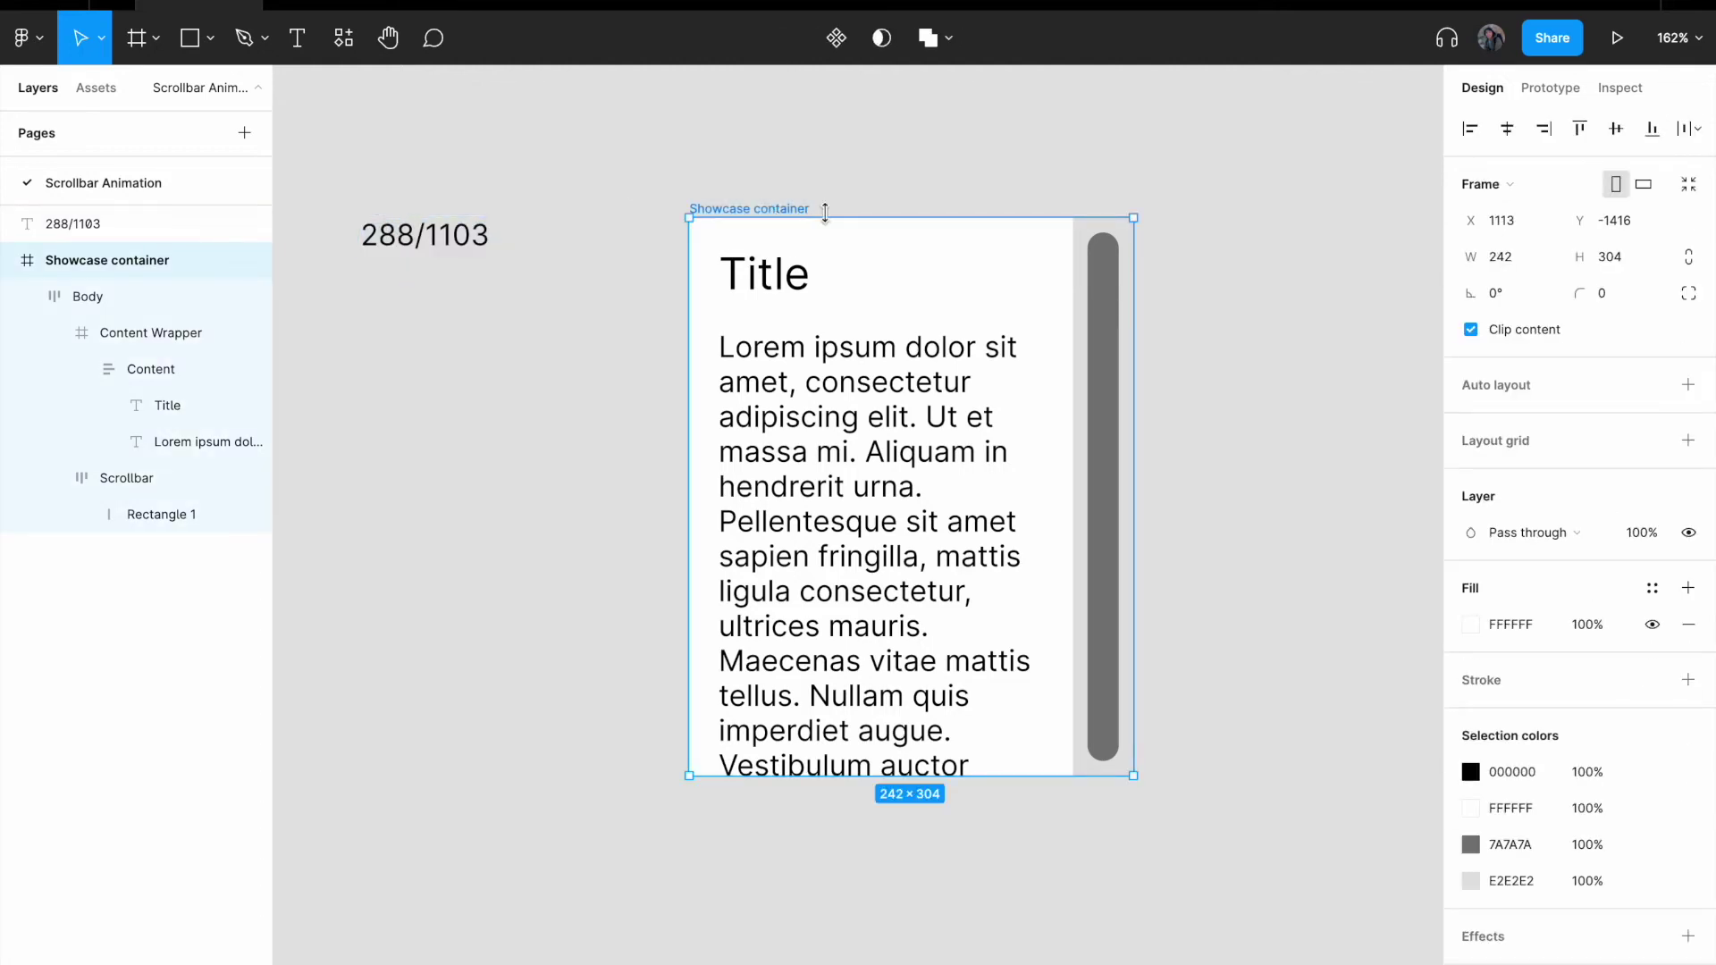
pyautogui.doubleClick(393, 229)
pyautogui.doubleClick(393, 229)
pyautogui.write('304')
pyautogui.press('Escape')
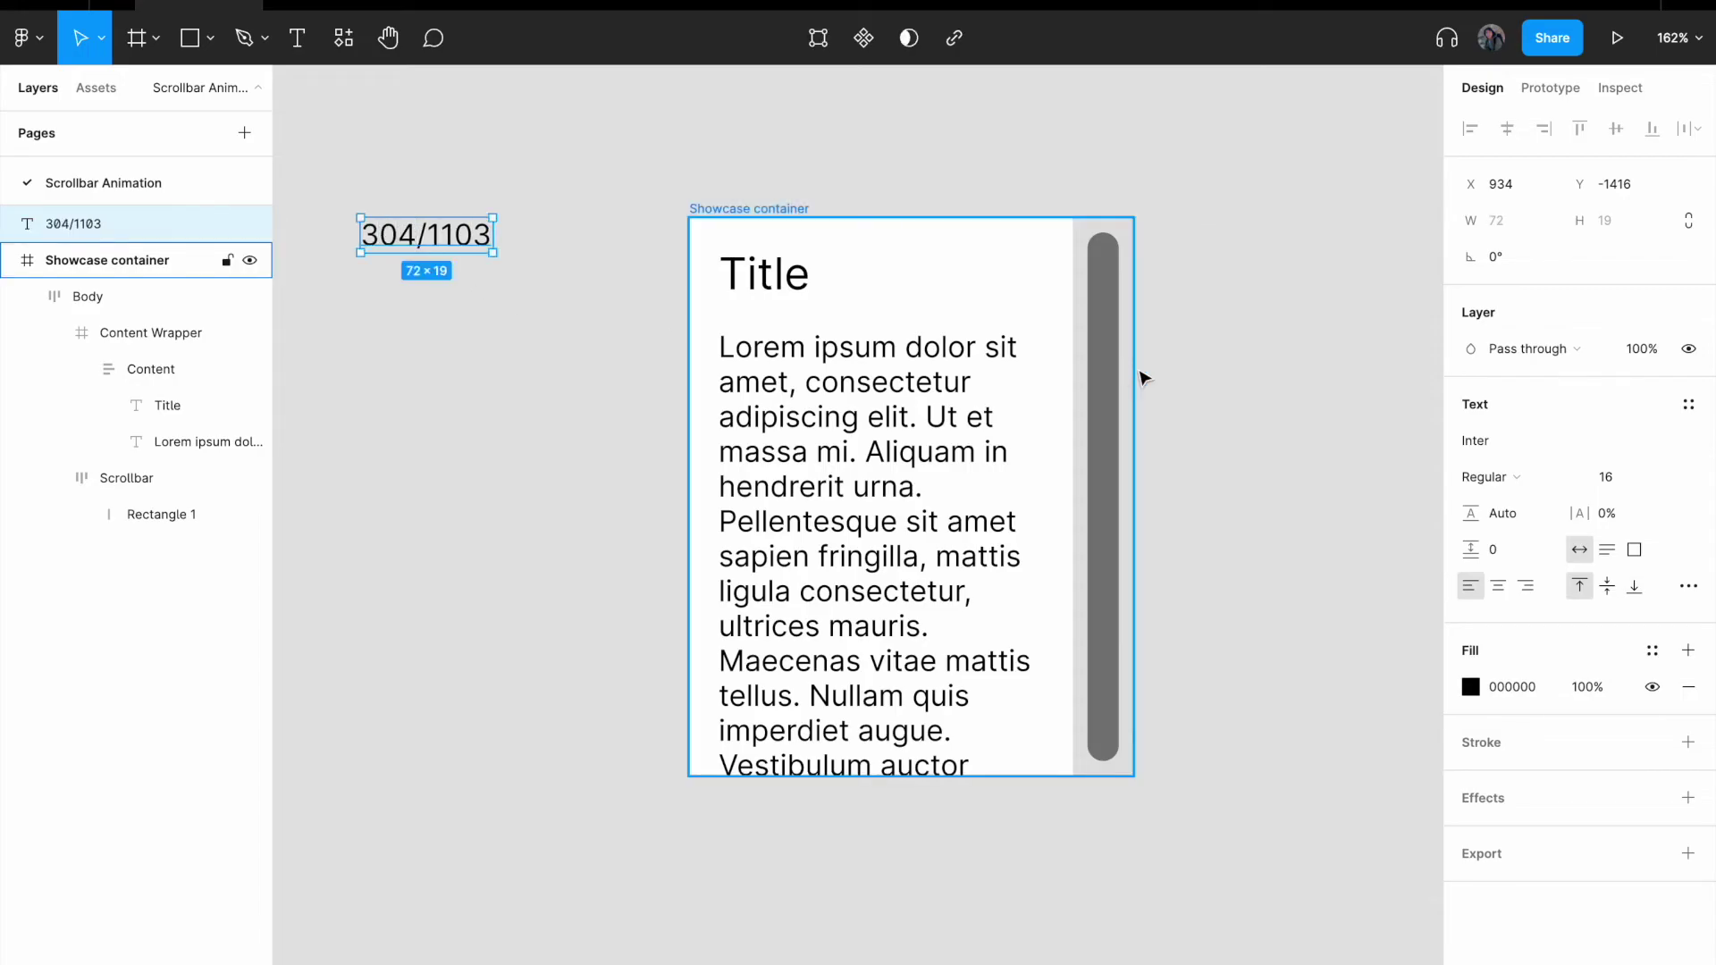
pyautogui.click(1115, 341)
pyautogui.click(1115, 341)
pyautogui.click(1117, 335)
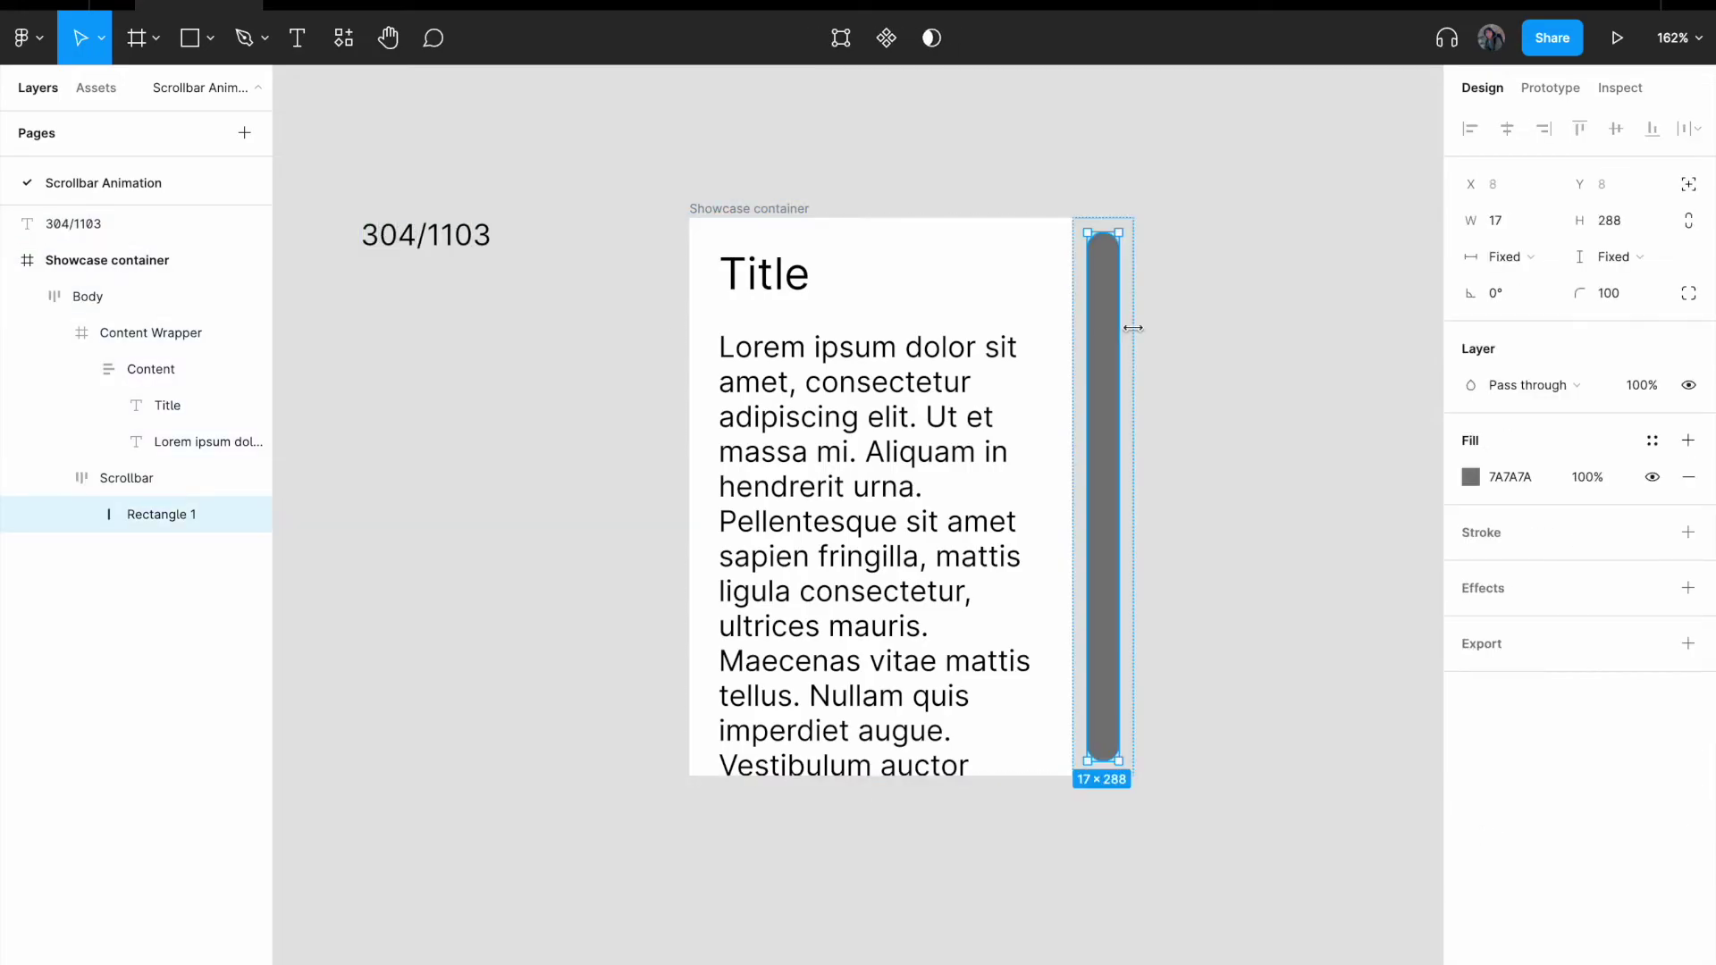
pyautogui.click(1663, 257)
pyautogui.click(1652, 252)
# Step: Set the thumb height to 288*(304/1103), making it 79.38 tall
pyautogui.click(1618, 219)
pyautogui.write('*(304/')
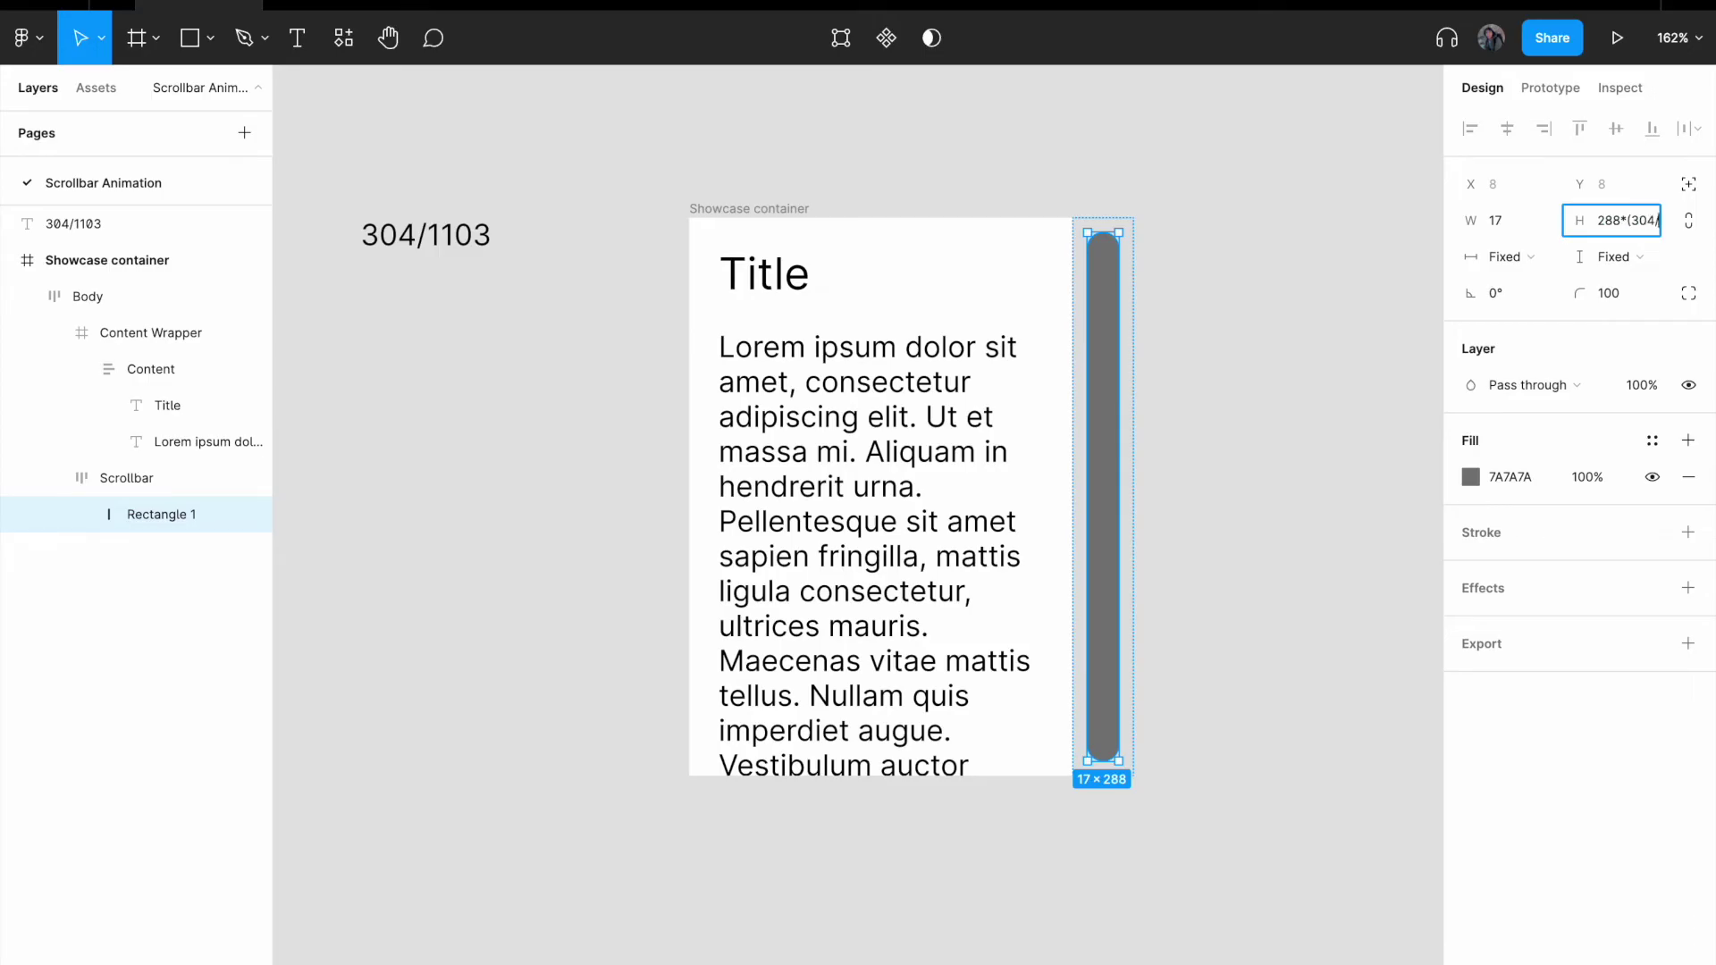
pyautogui.write('1103)')
pyautogui.press('Return')
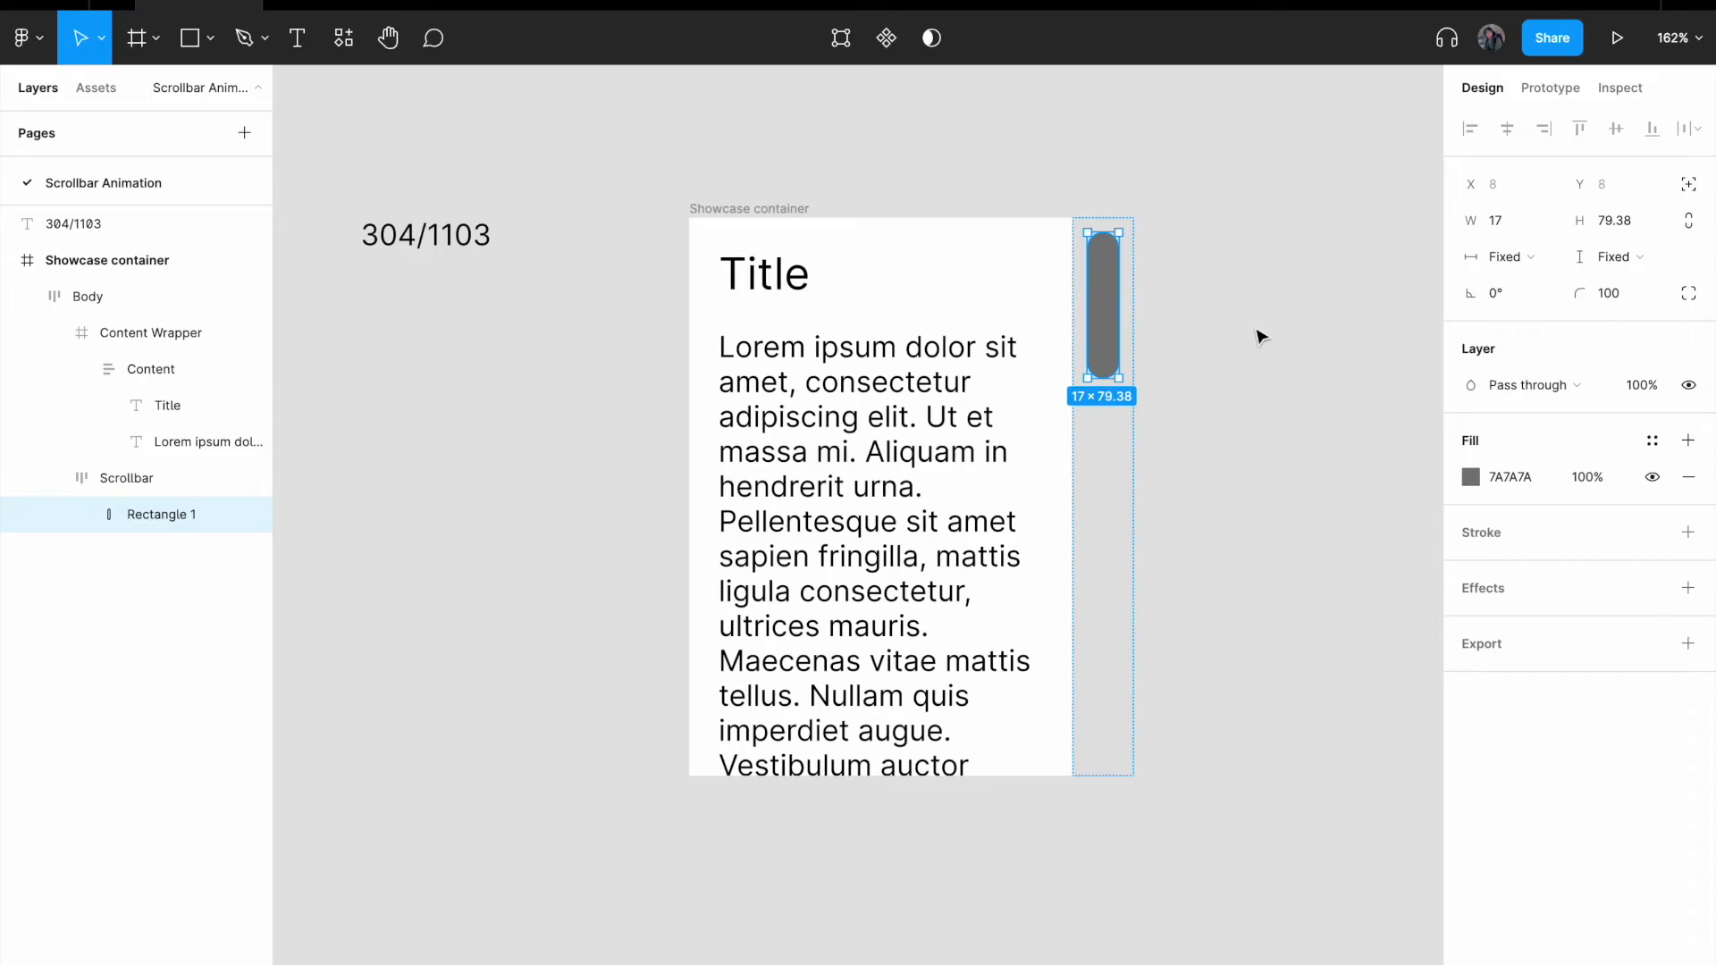
pyautogui.click(1200, 458)
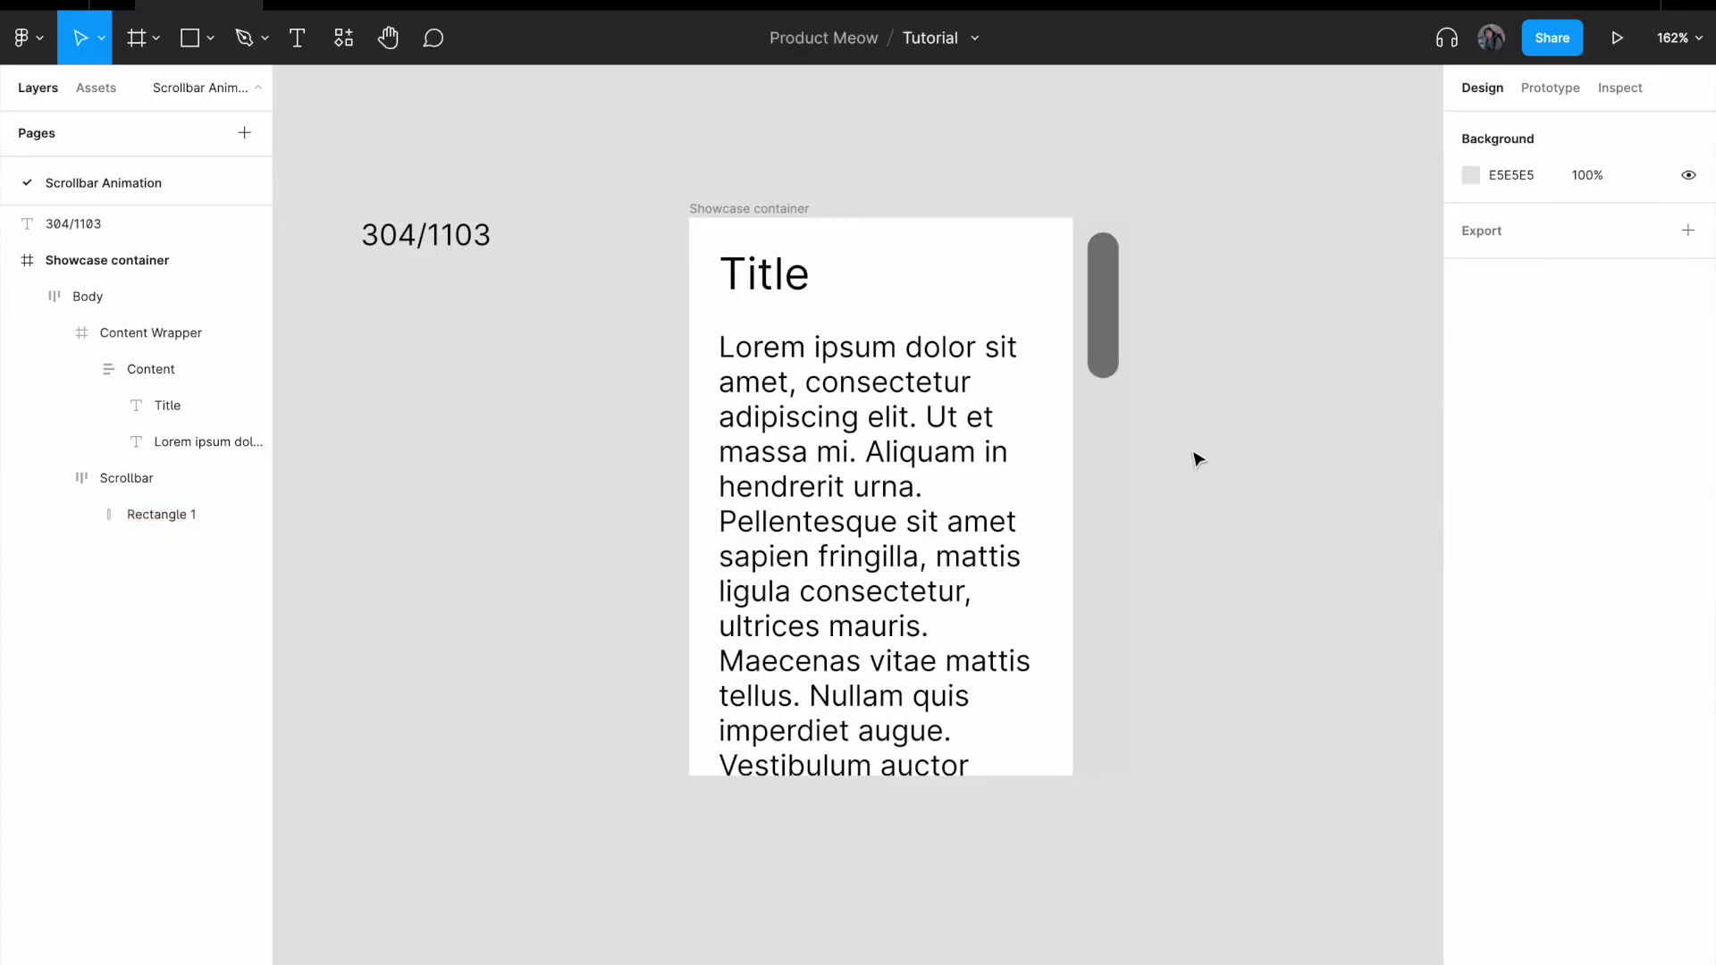
pyautogui.click(755, 214)
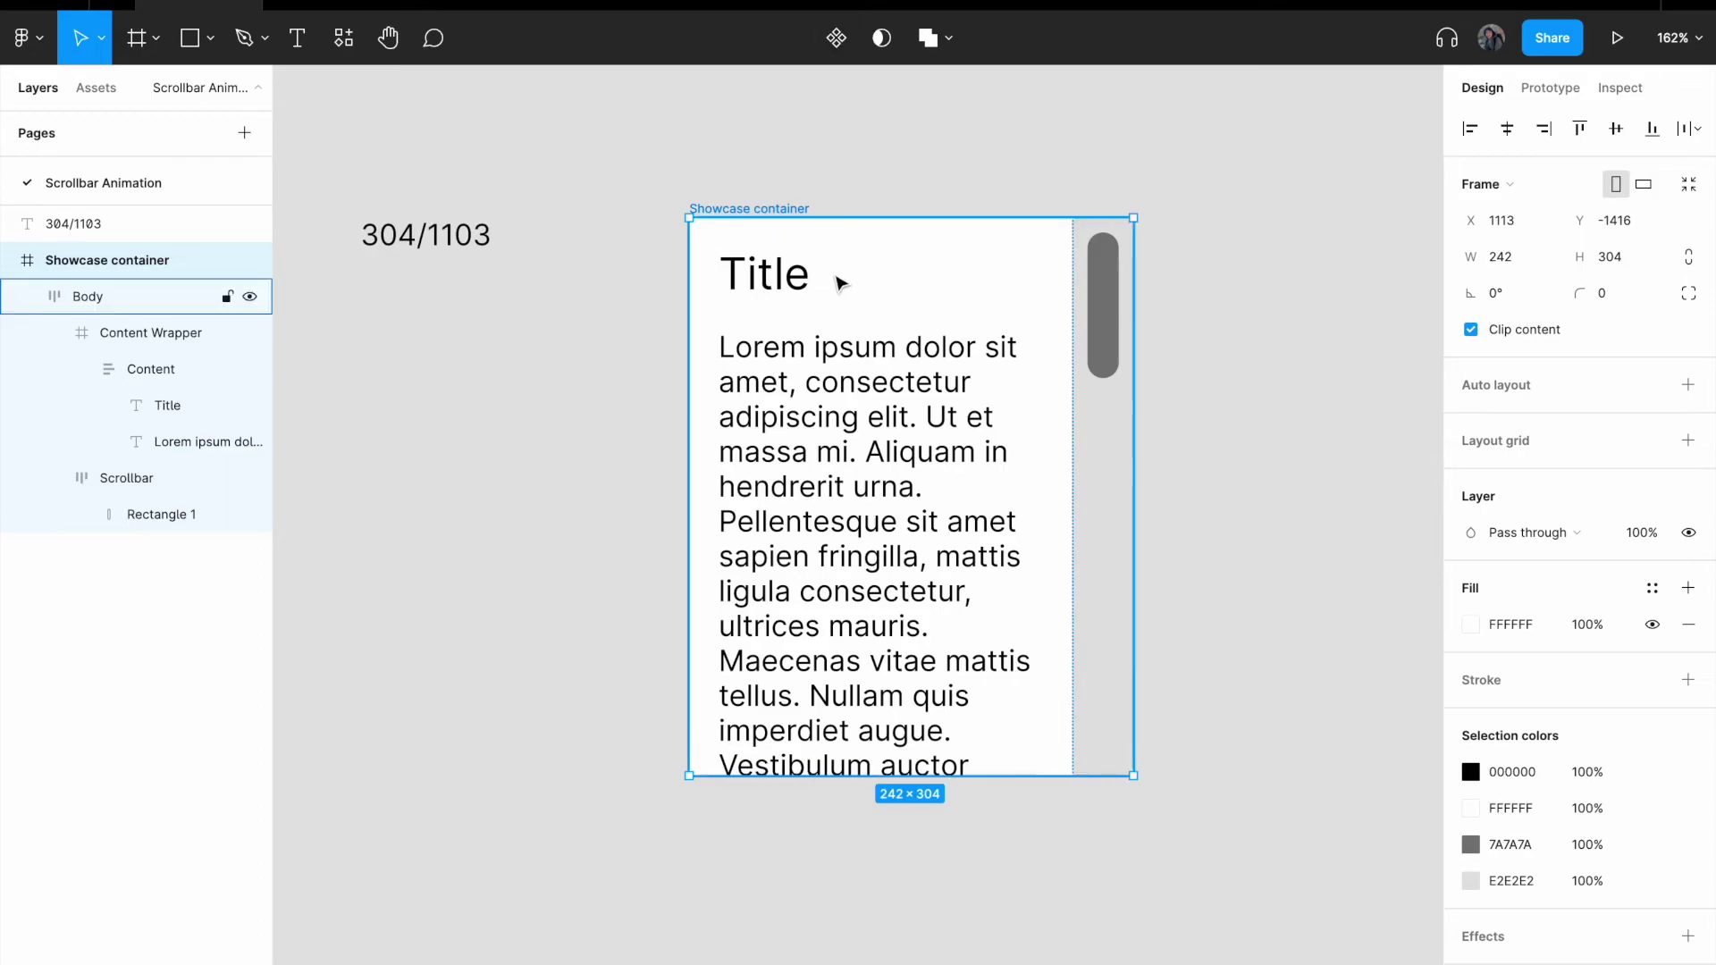
# Step: Make the Showcase container a component and add a second variant
pyautogui.click(838, 39)
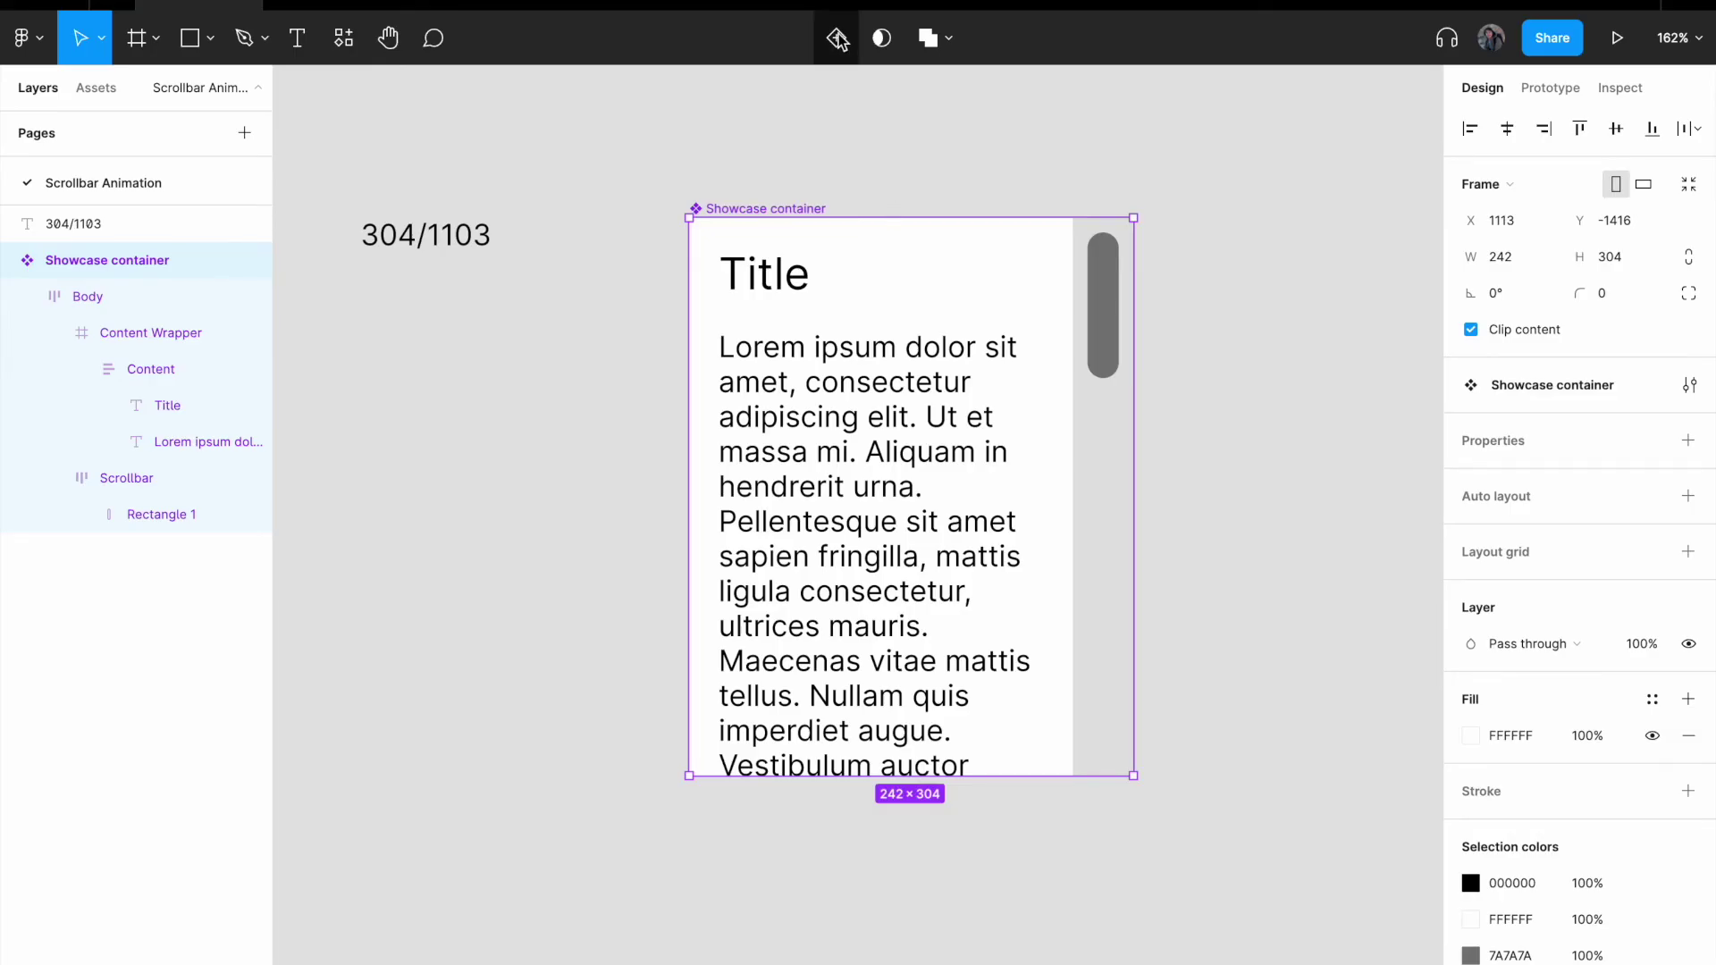
pyautogui.click(838, 39)
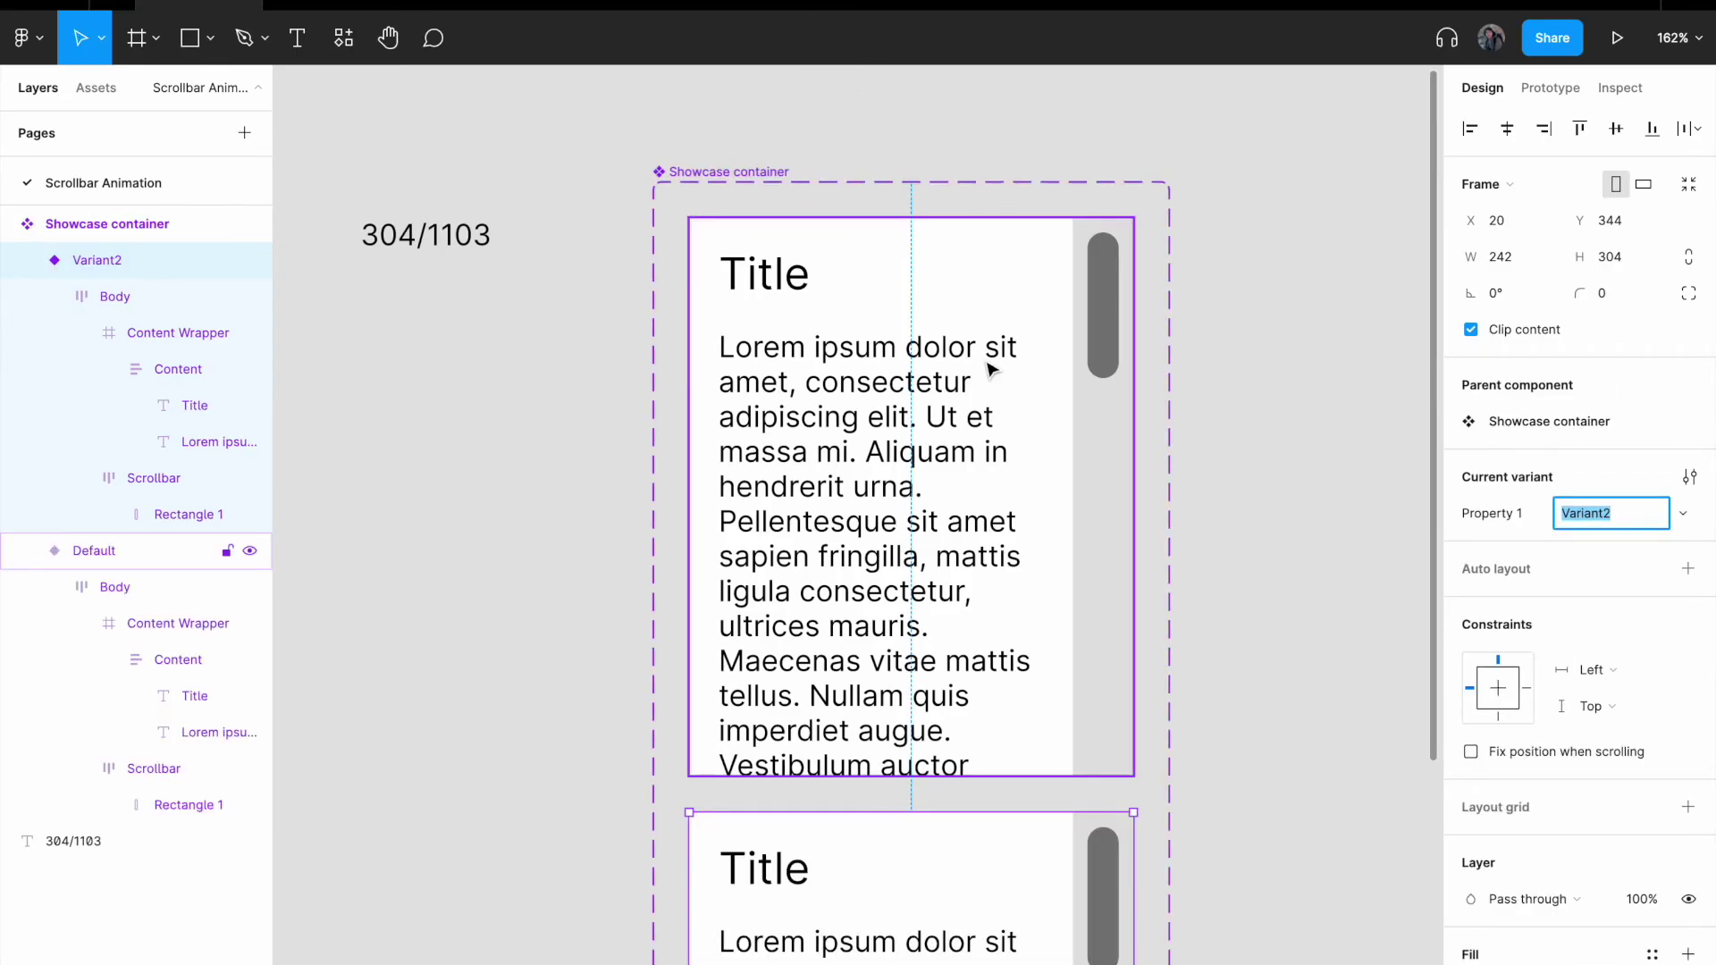
pyautogui.scroll(-3, 990, 372)
pyautogui.scroll(2, 989, 372)
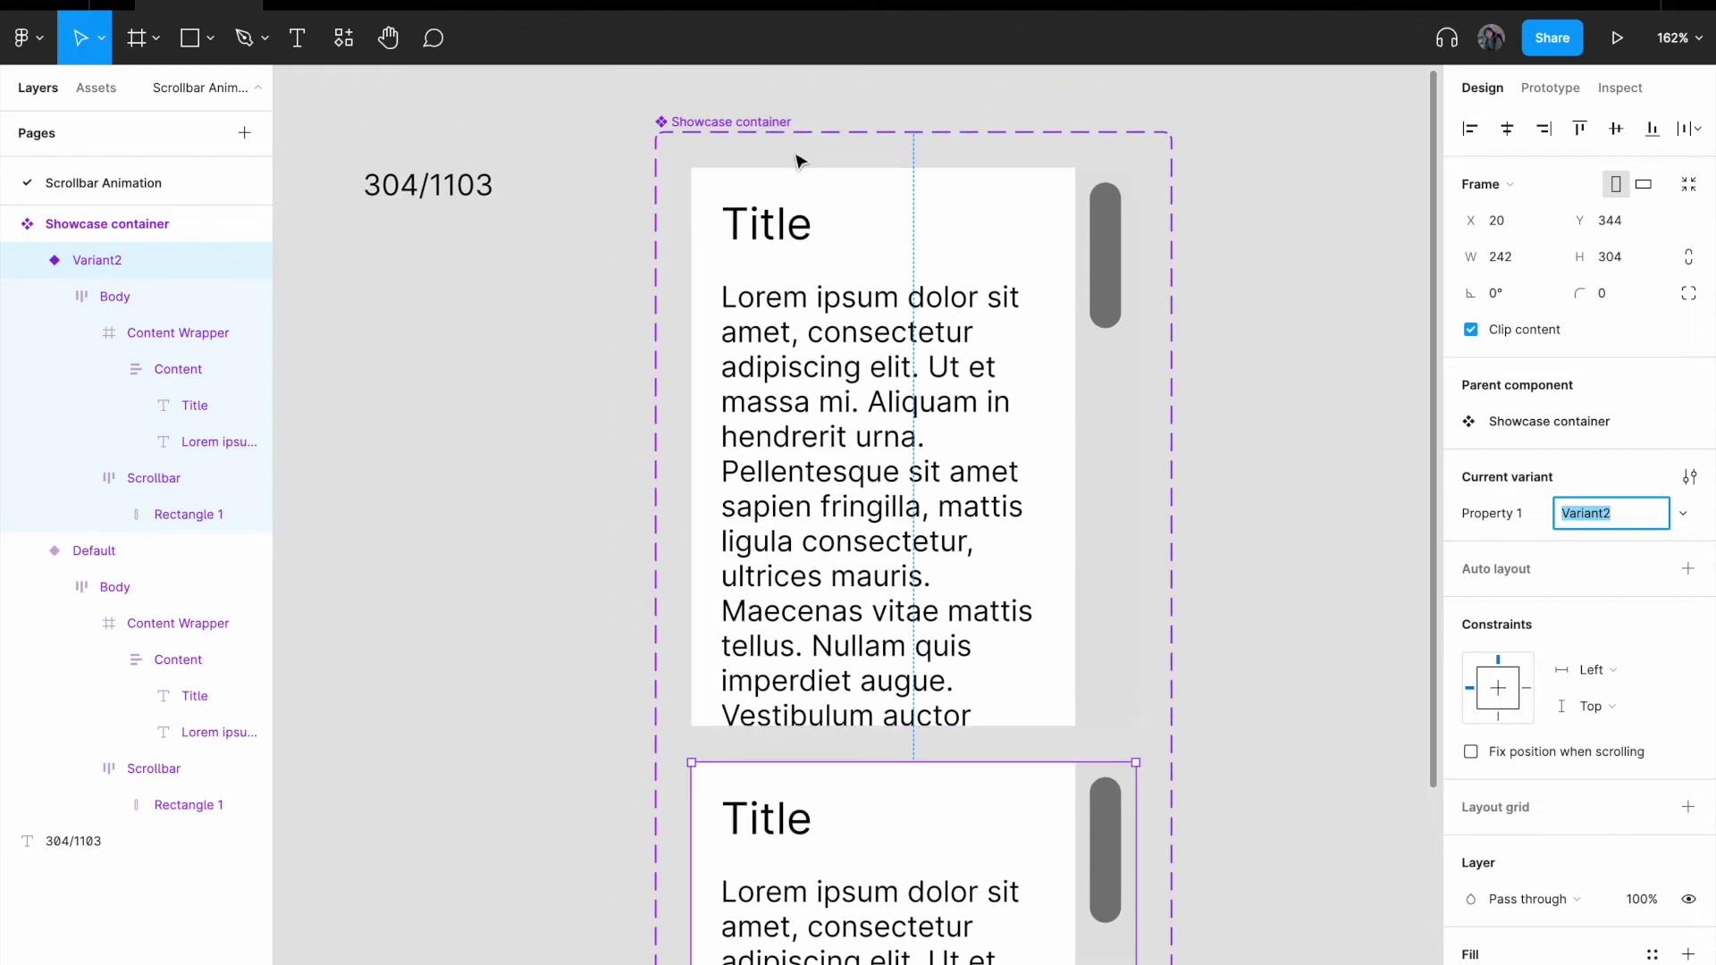
pyautogui.press('Escape')
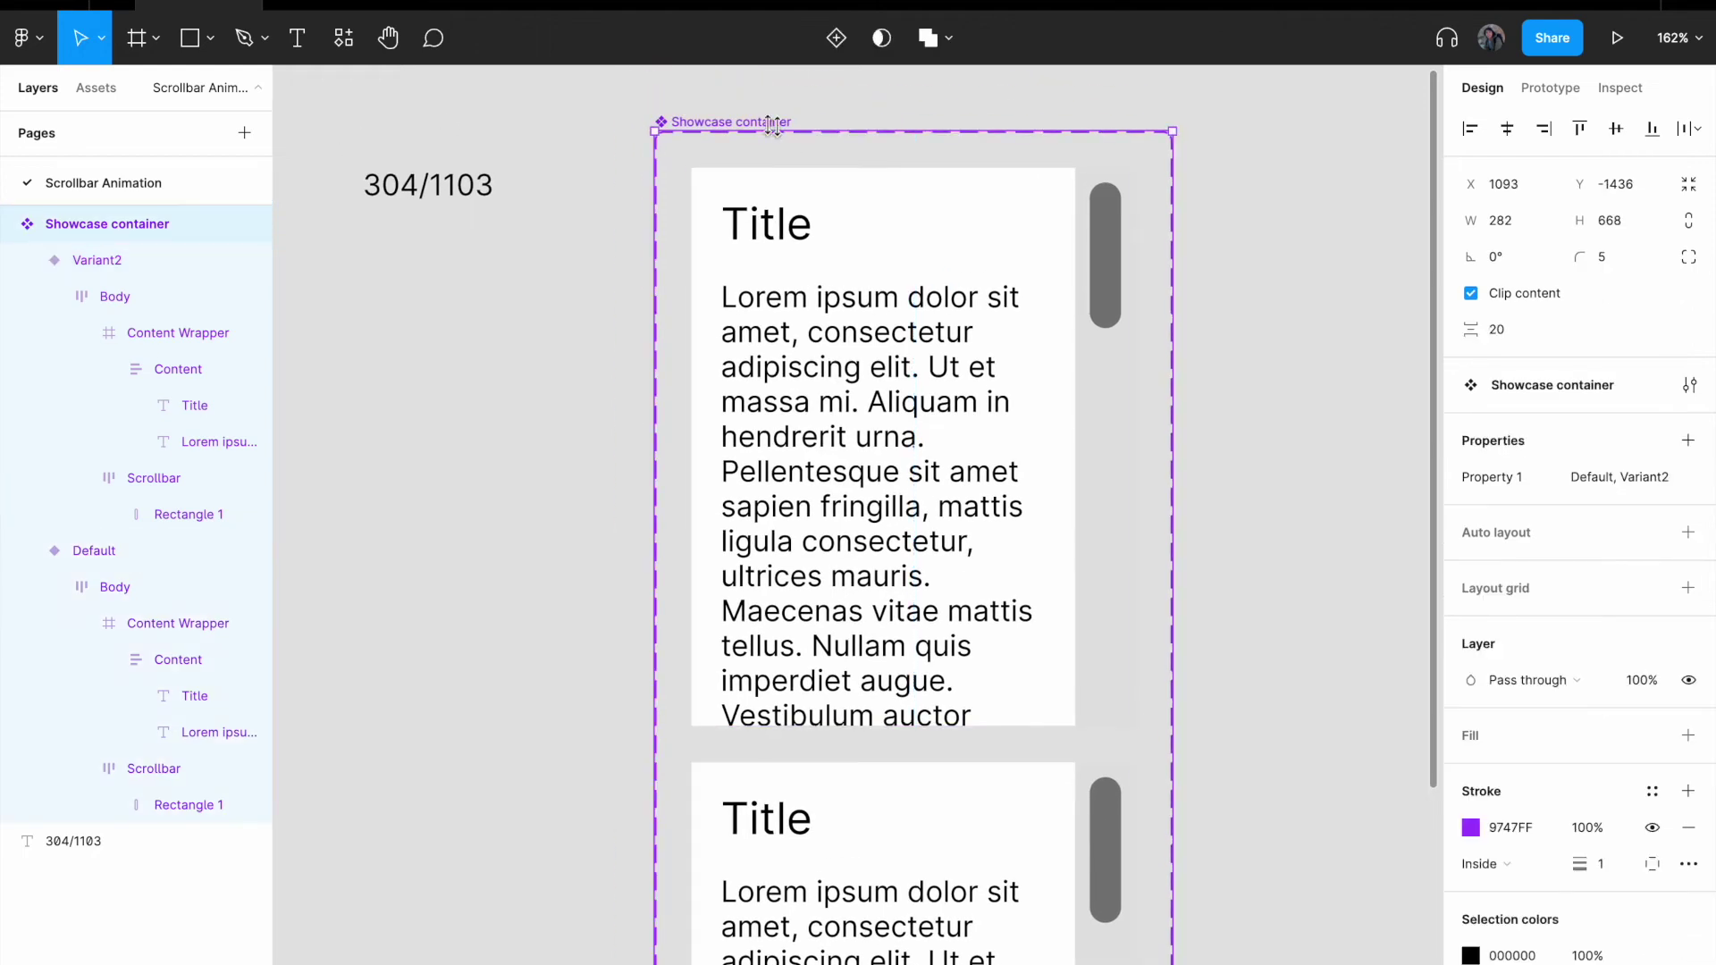
# Step: Rename the variant property from Property 1 to View
pyautogui.doubleClick(1513, 483)
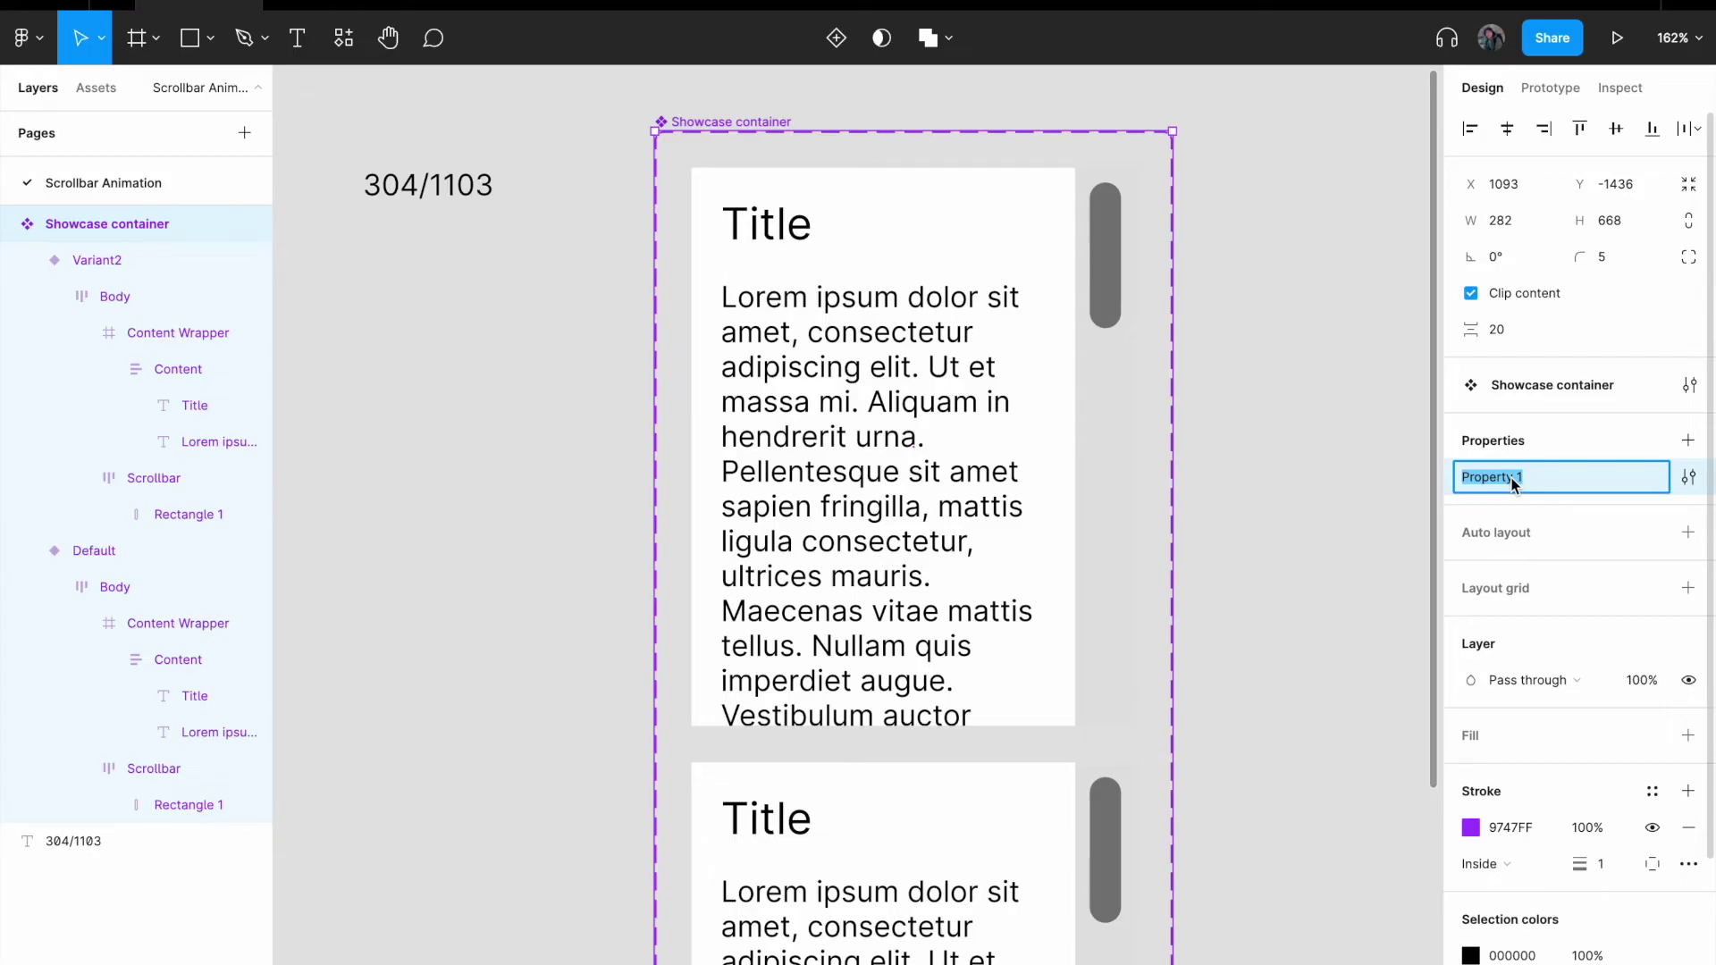
pyautogui.write('N')
pyautogui.press('Return')
# Step: Set the two variants' View values to Top and Bottom
pyautogui.click(943, 259)
pyautogui.click(1587, 513)
pyautogui.write('Top')
pyautogui.press('Return')
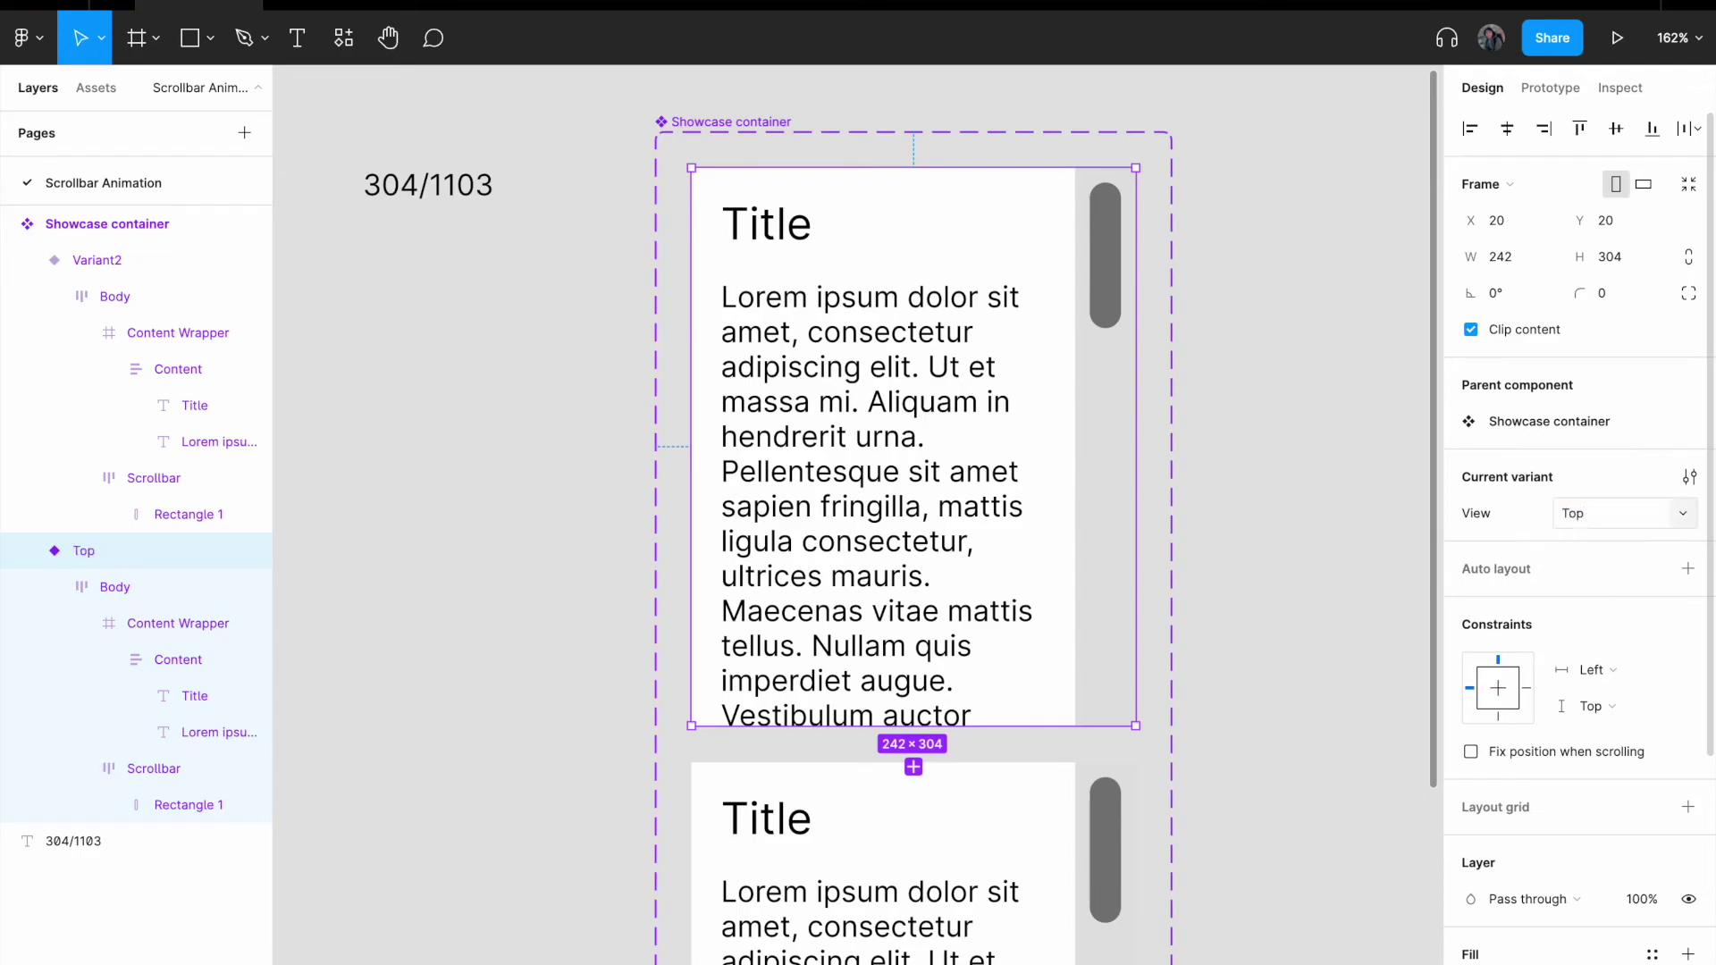
pyautogui.click(953, 897)
pyautogui.click(1601, 523)
pyautogui.write('Bo')
pyautogui.press('Return')
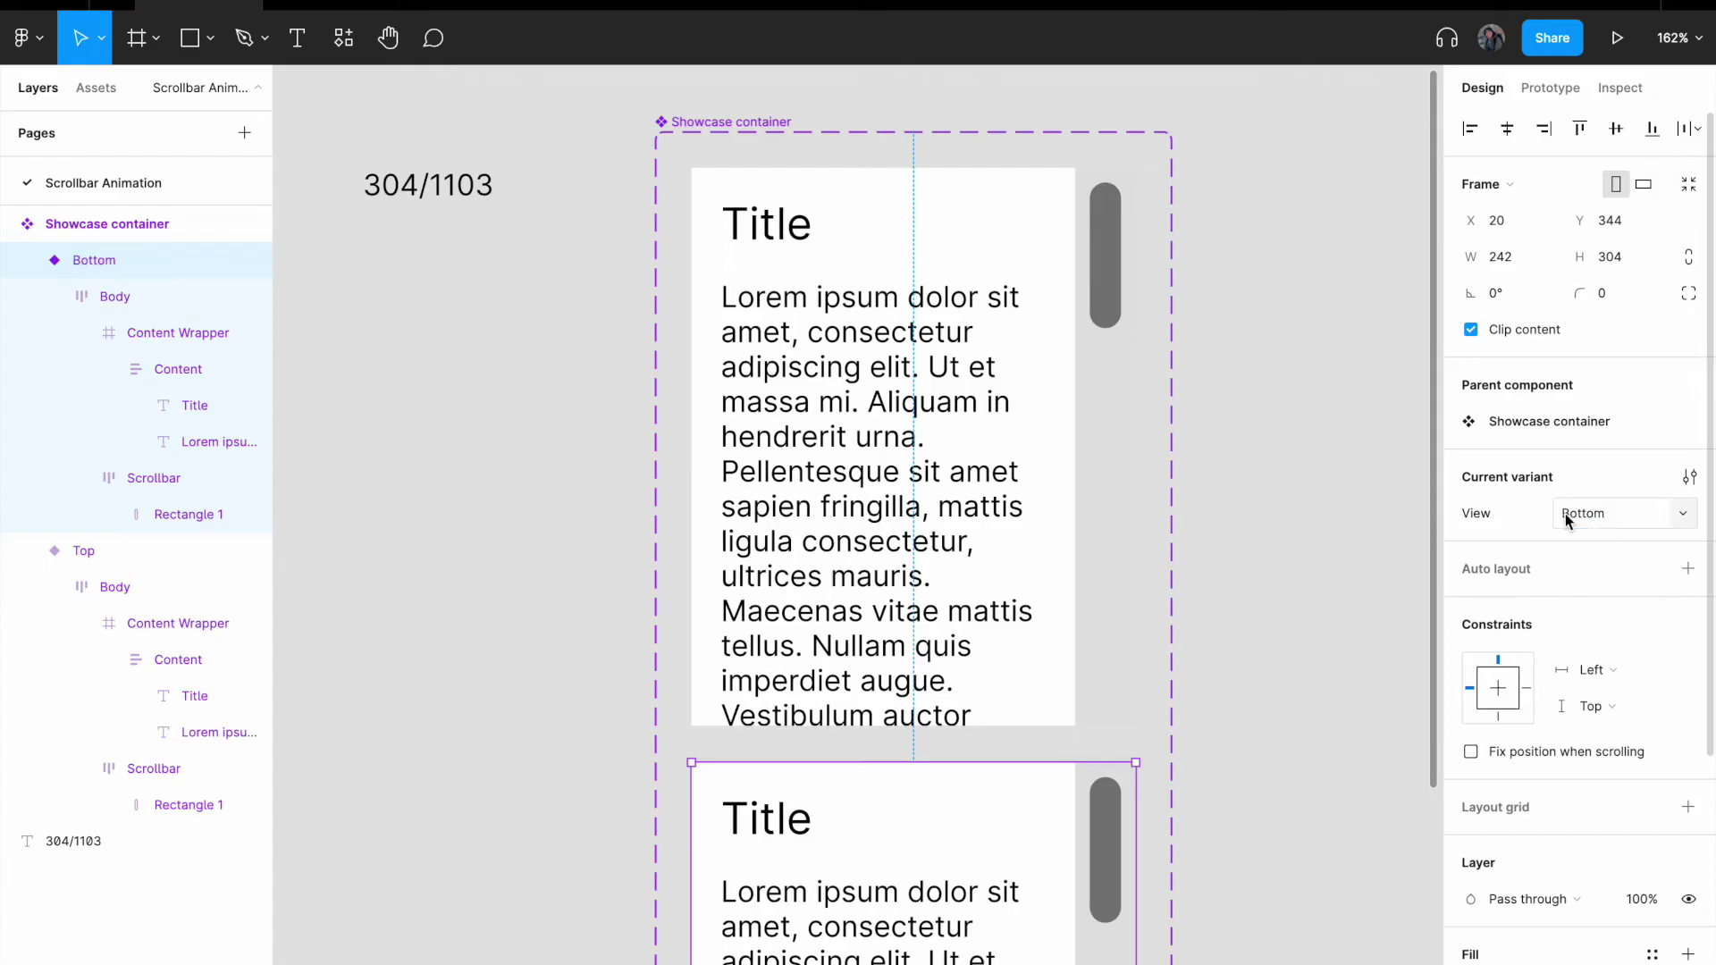
# Step: Select the Bottom variant's Content frame inside Body and Content Wrapper
pyautogui.scroll(-5, 1270, 518)
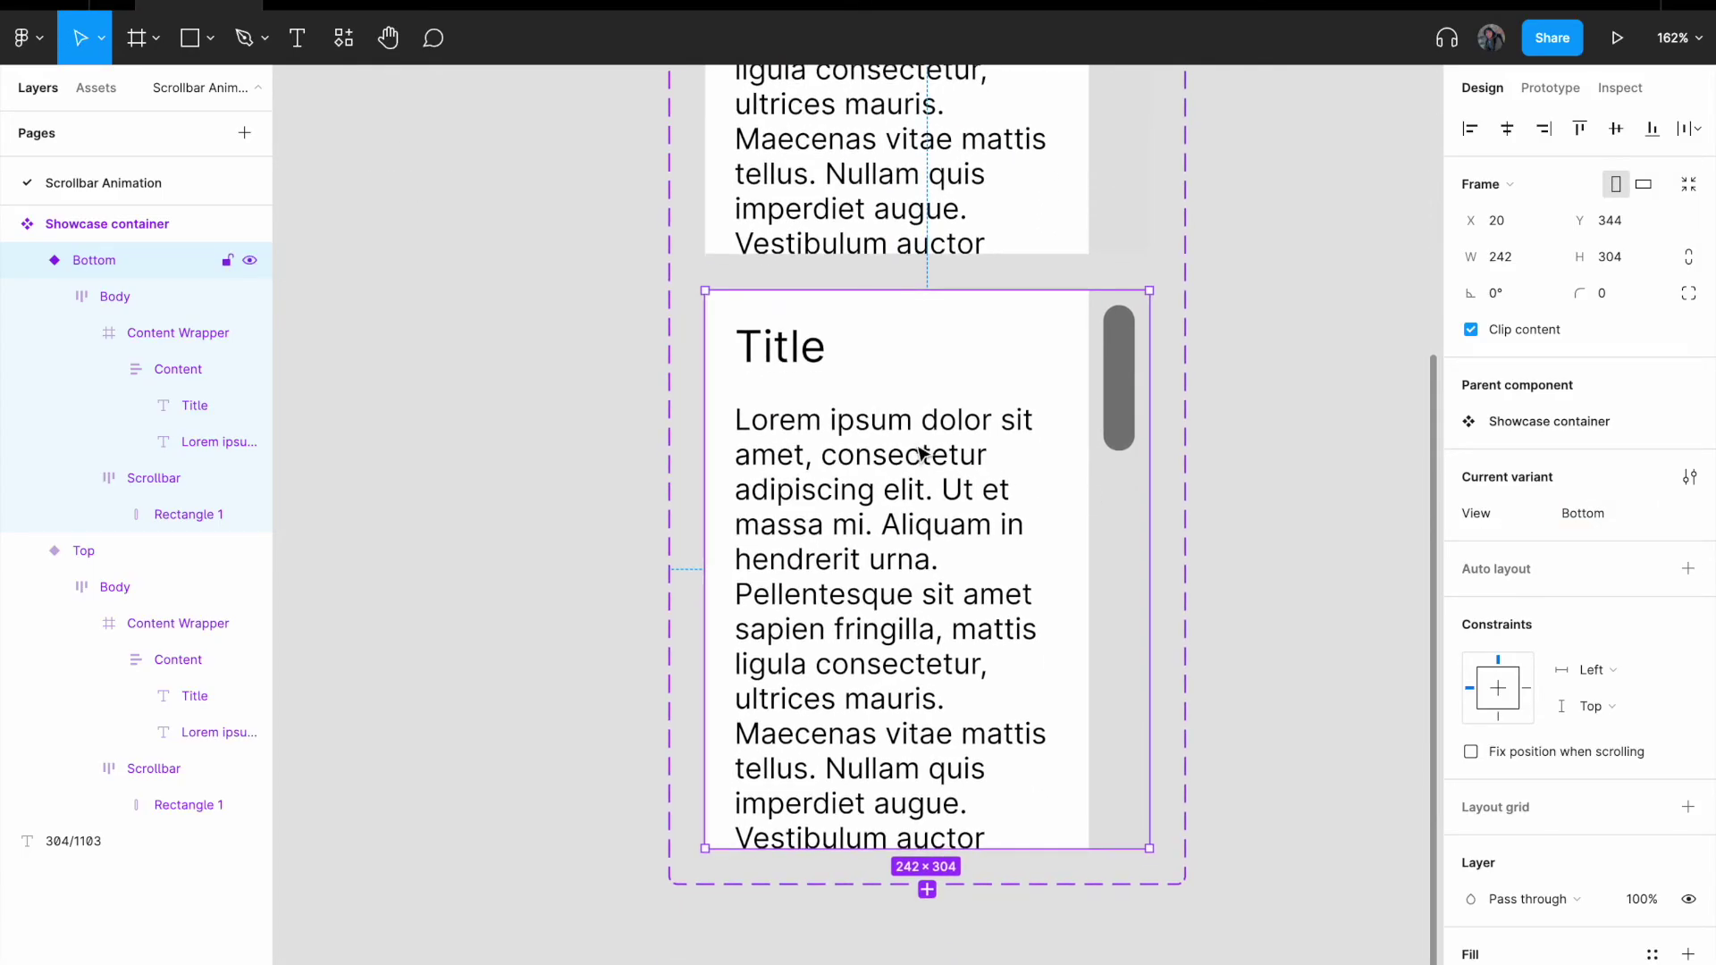
pyautogui.scroll(3, 923, 453)
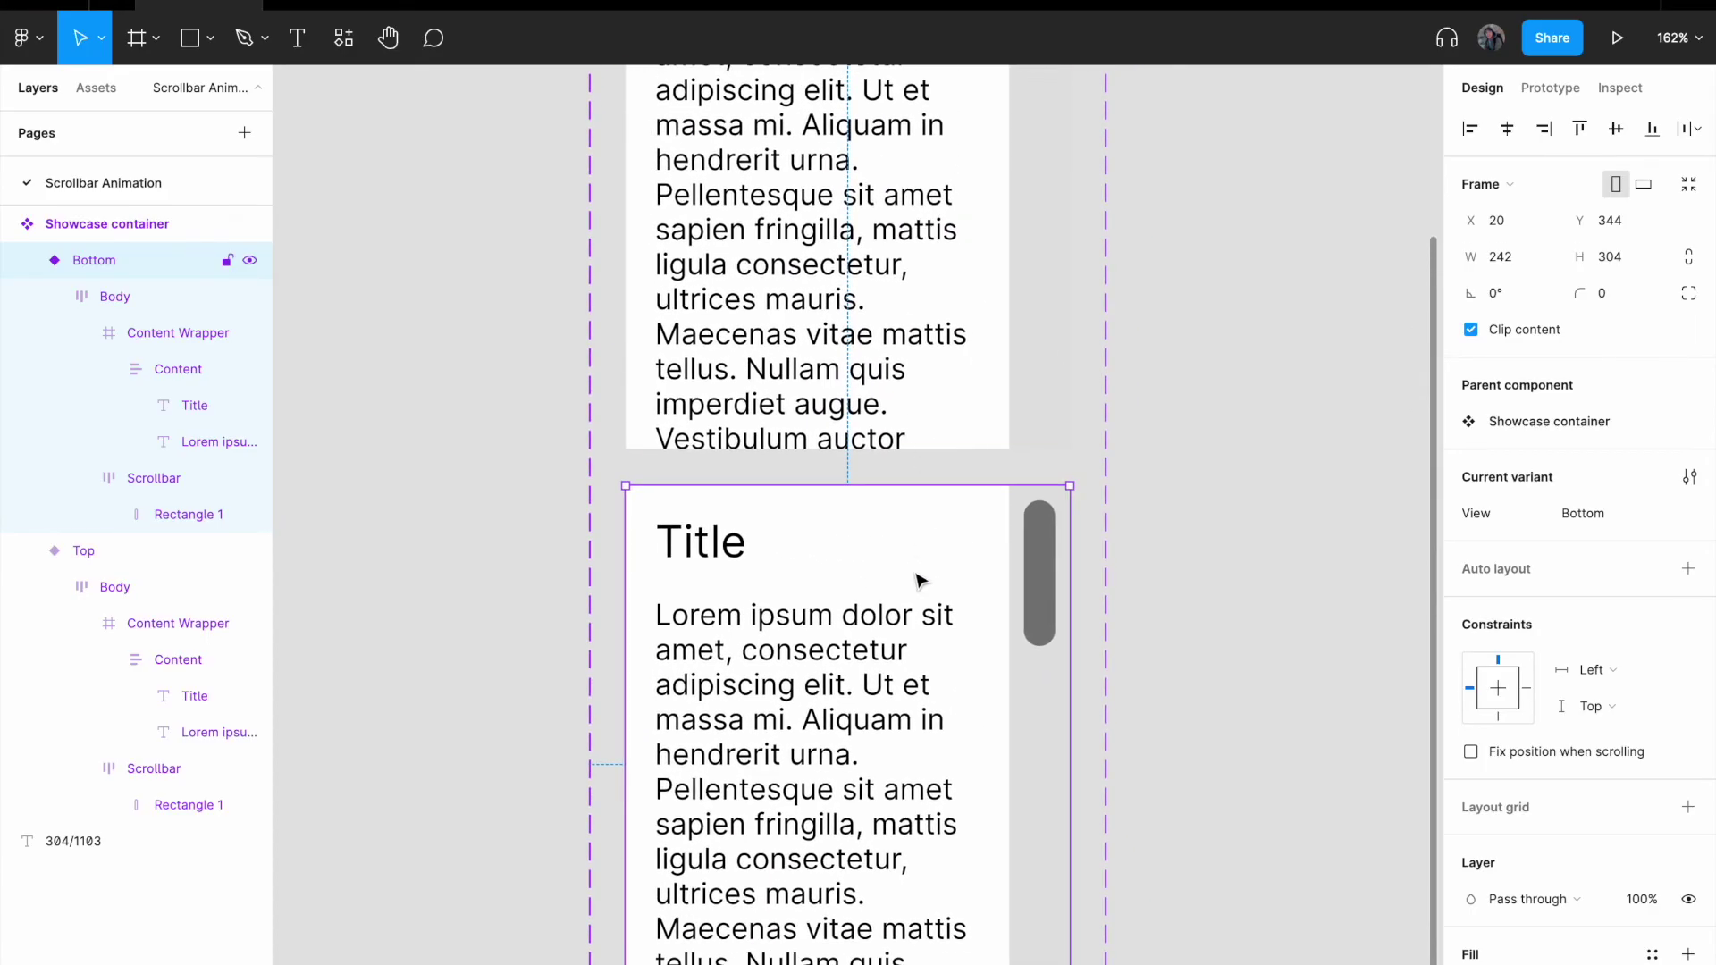
pyautogui.scroll(-1, 913, 570)
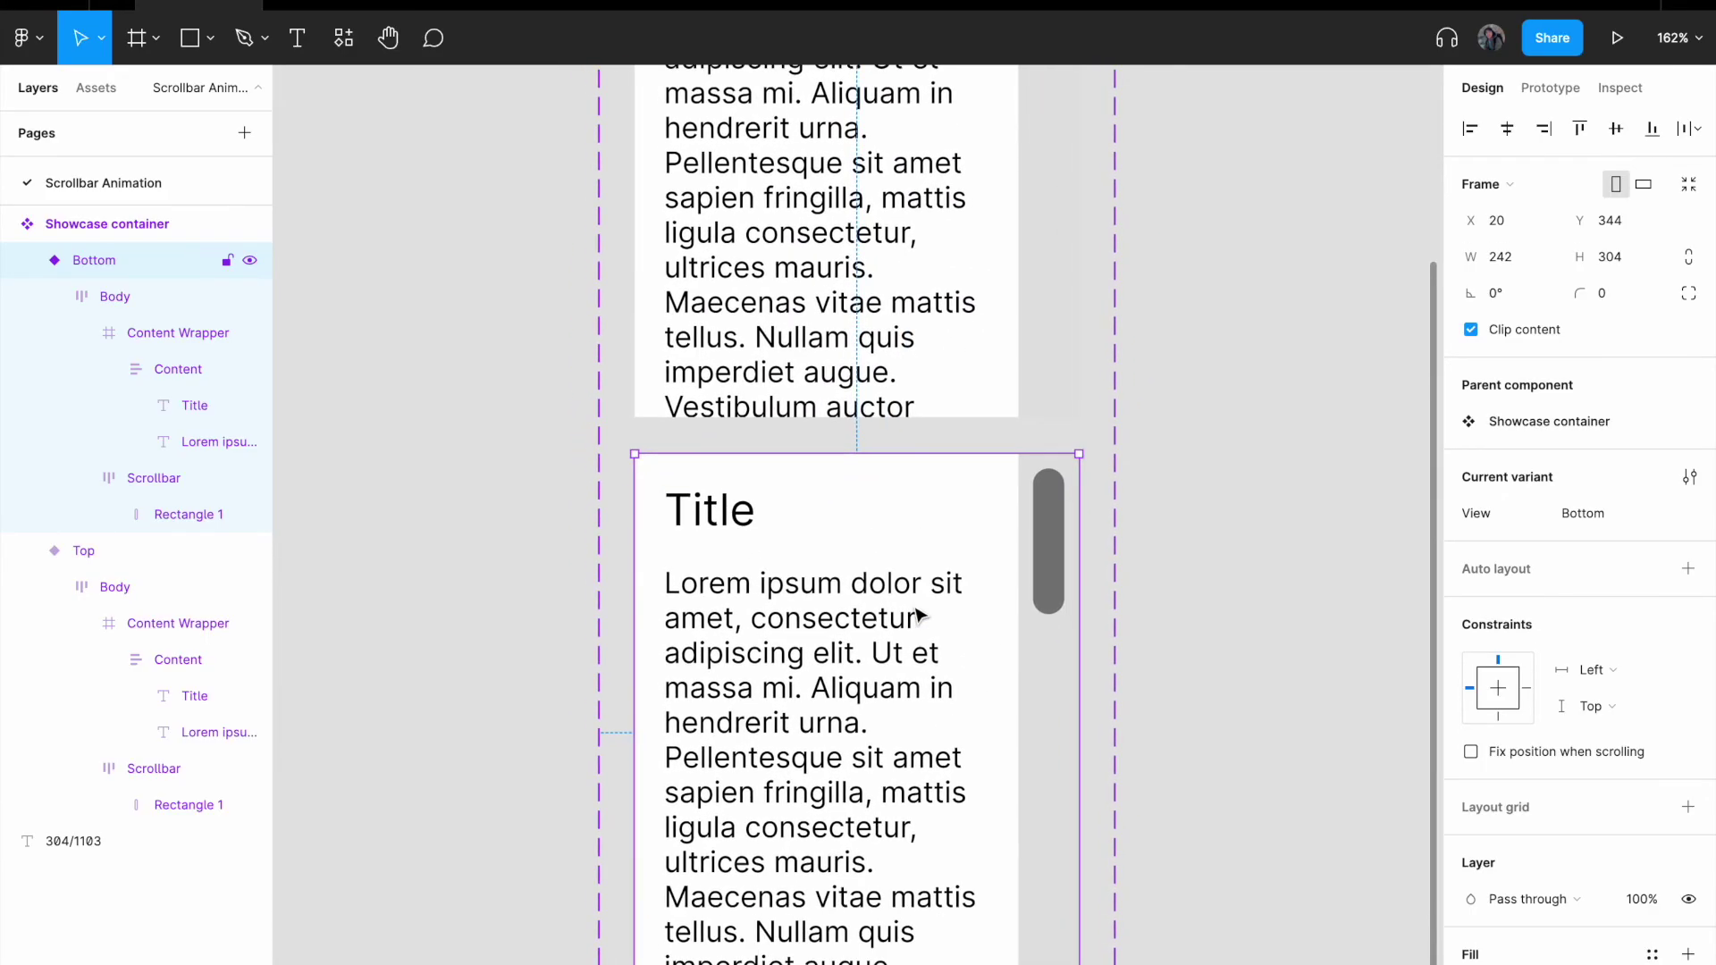
pyautogui.doubleClick(867, 626)
pyautogui.doubleClick(867, 626)
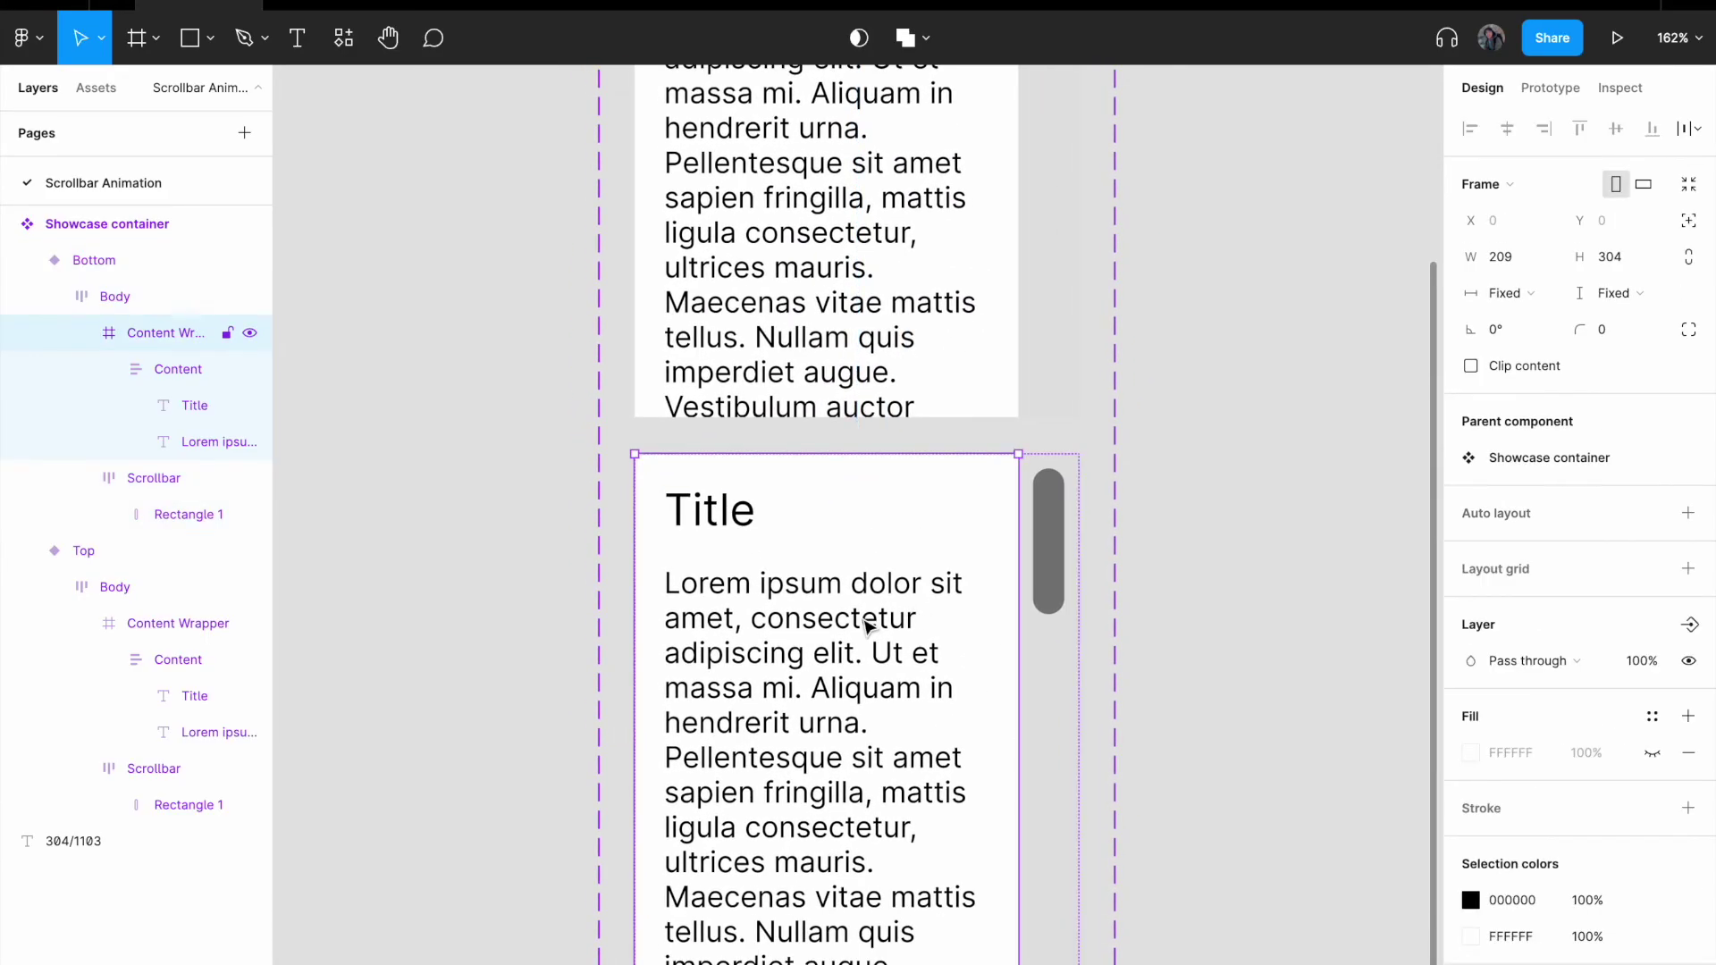
pyautogui.doubleClick(867, 626)
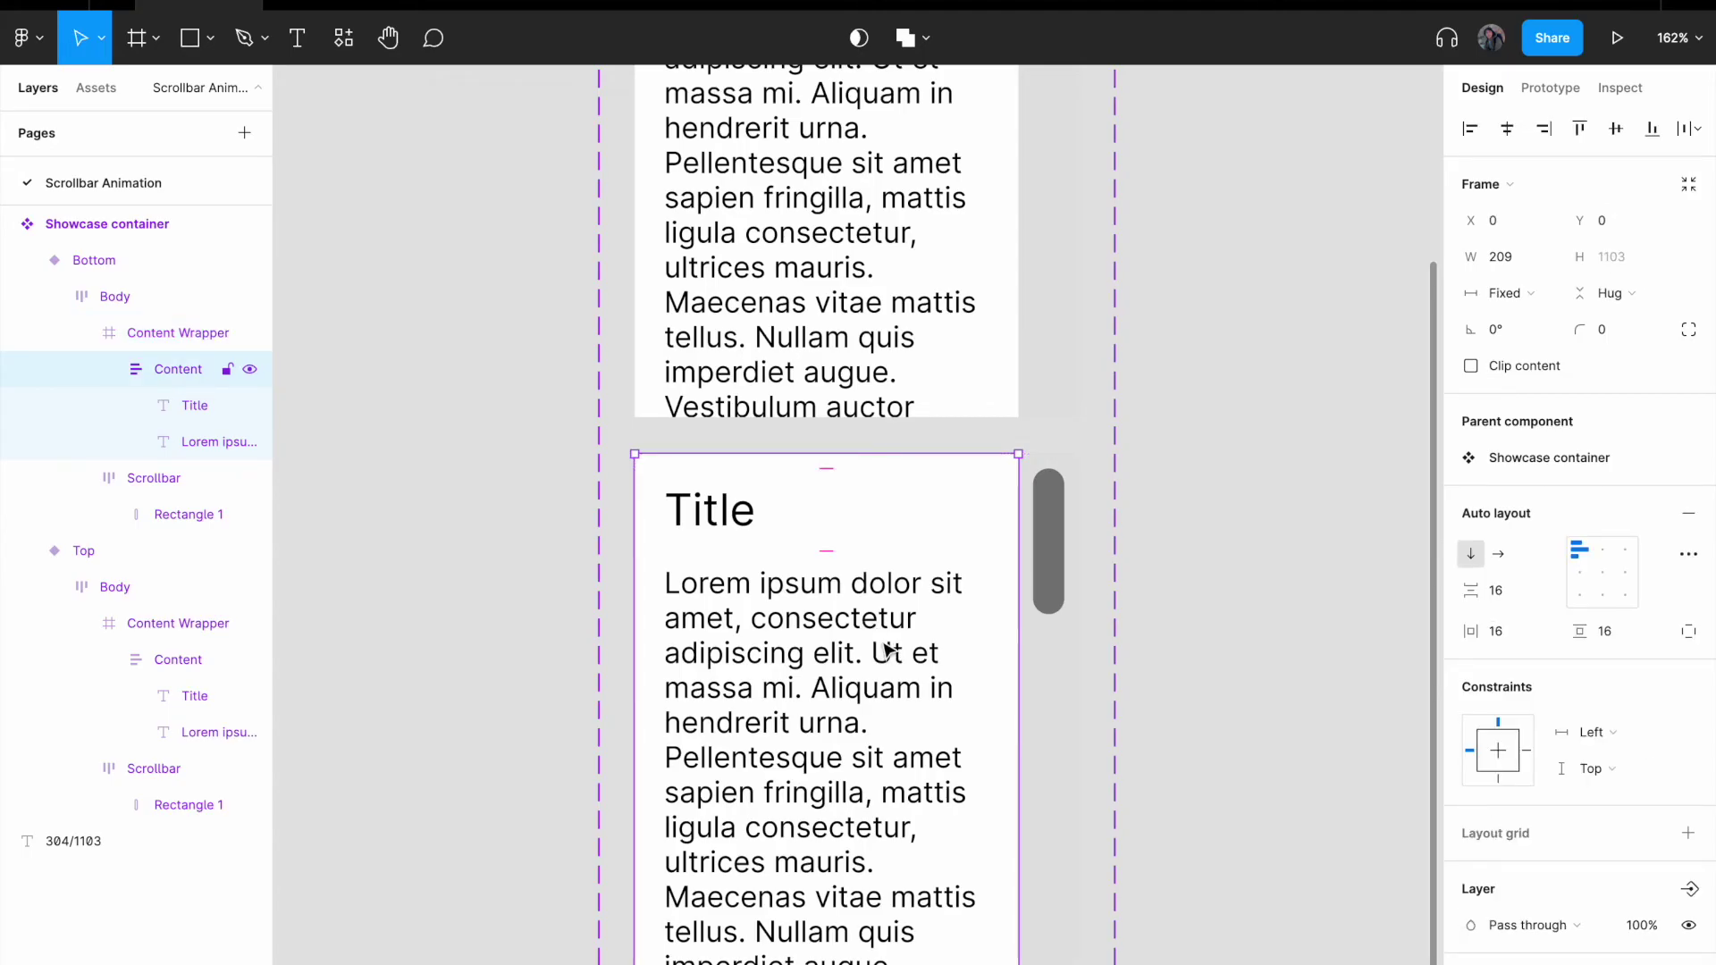
# Step: Drag the Content frame up to Y −799 so the lorem ipsum text's end shows
pyautogui.moveTo(894, 764); pyautogui.dragTo(893, 574)
pyautogui.moveTo(884, 755); pyautogui.dragTo(896, 474)
pyautogui.moveTo(903, 862); pyautogui.dragTo(901, 537)
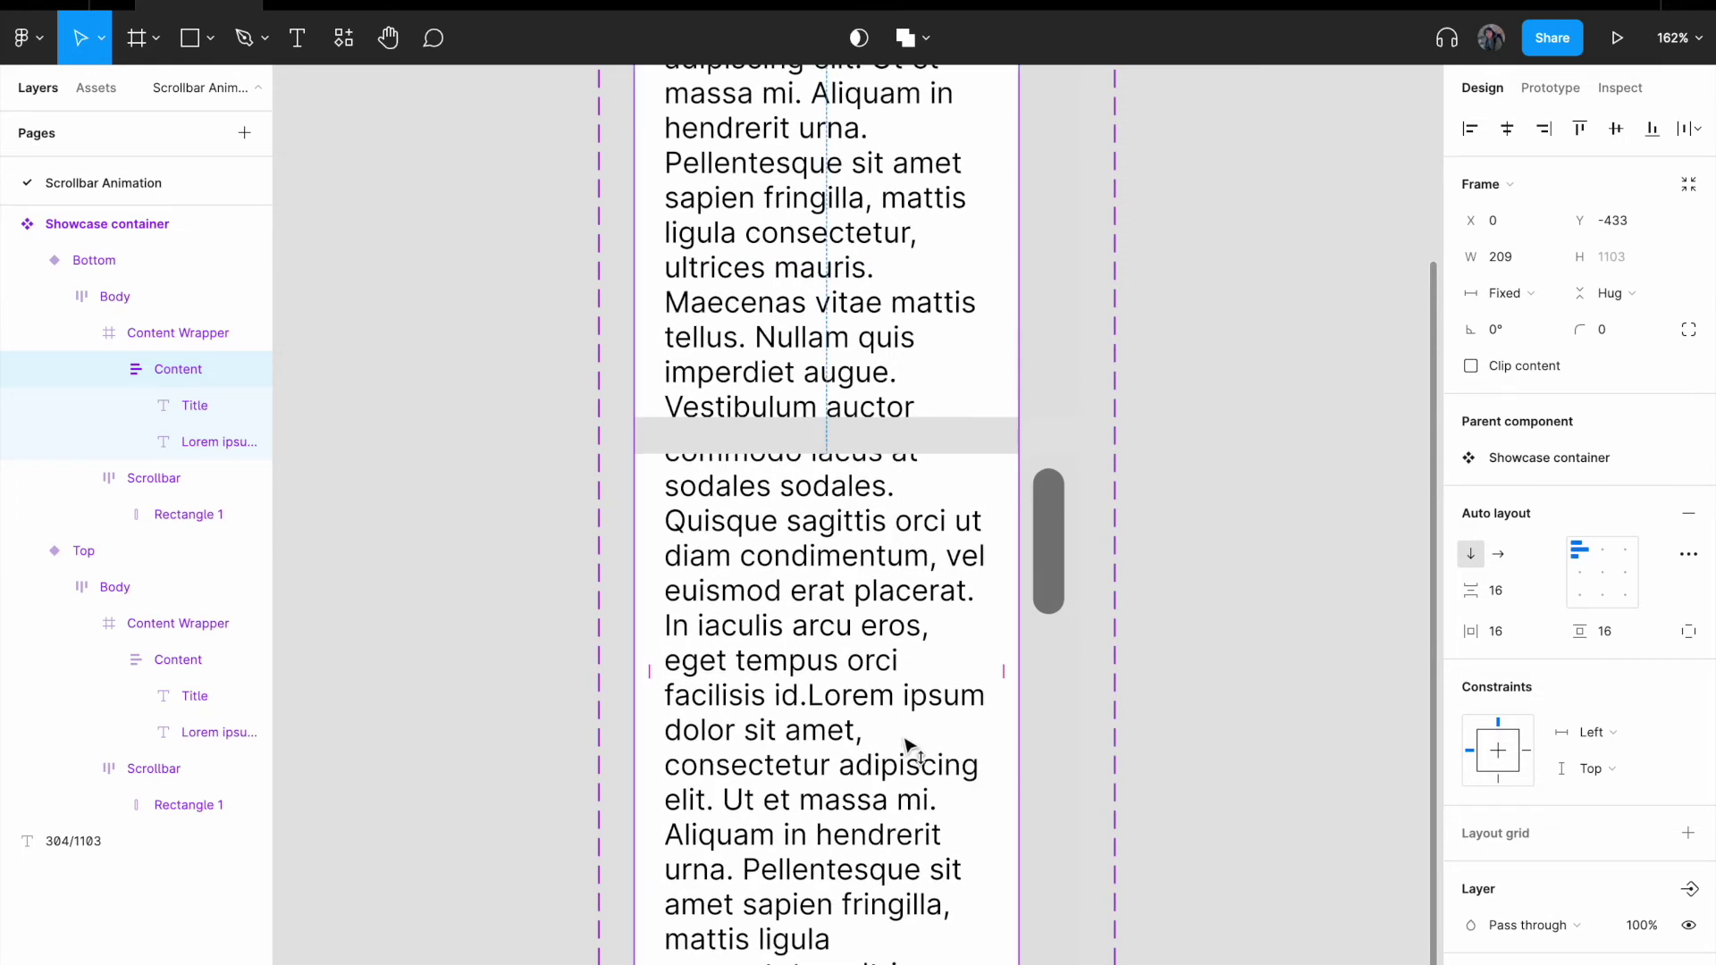
pyautogui.moveTo(907, 787); pyautogui.dragTo(900, 658)
pyautogui.moveTo(904, 736); pyautogui.dragTo(904, 659)
pyautogui.moveTo(906, 561); pyautogui.dragTo(909, 387)
pyautogui.moveTo(904, 598); pyautogui.dragTo(883, 379)
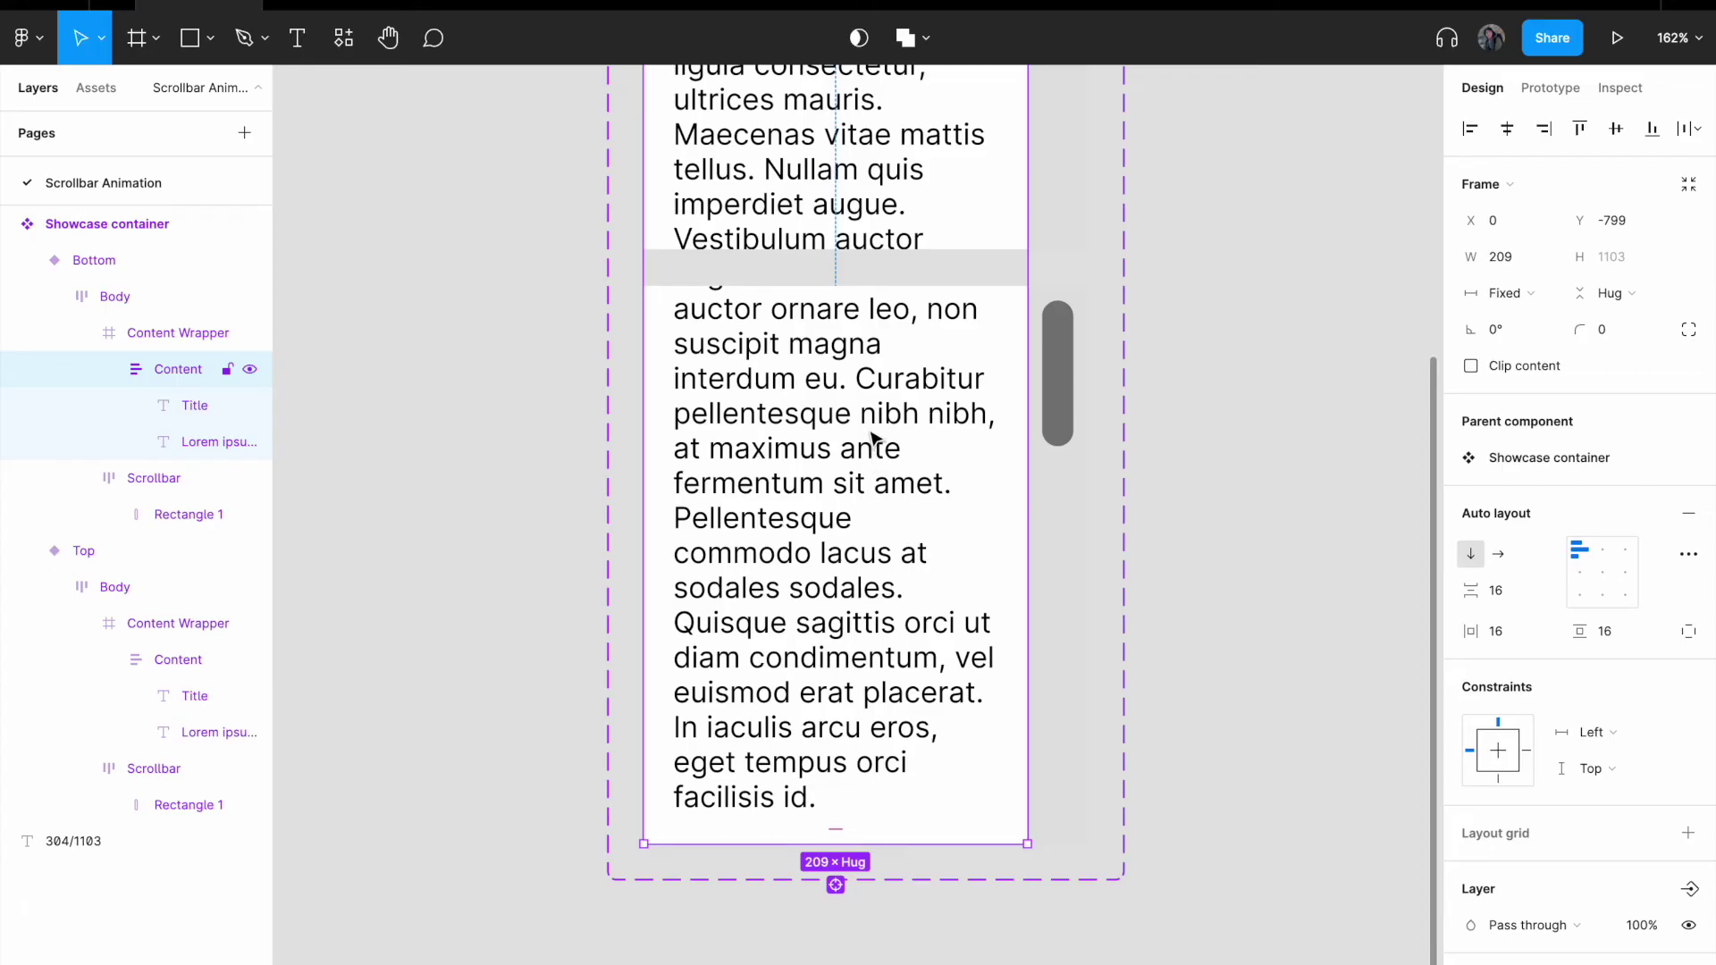
pyautogui.click(1072, 354)
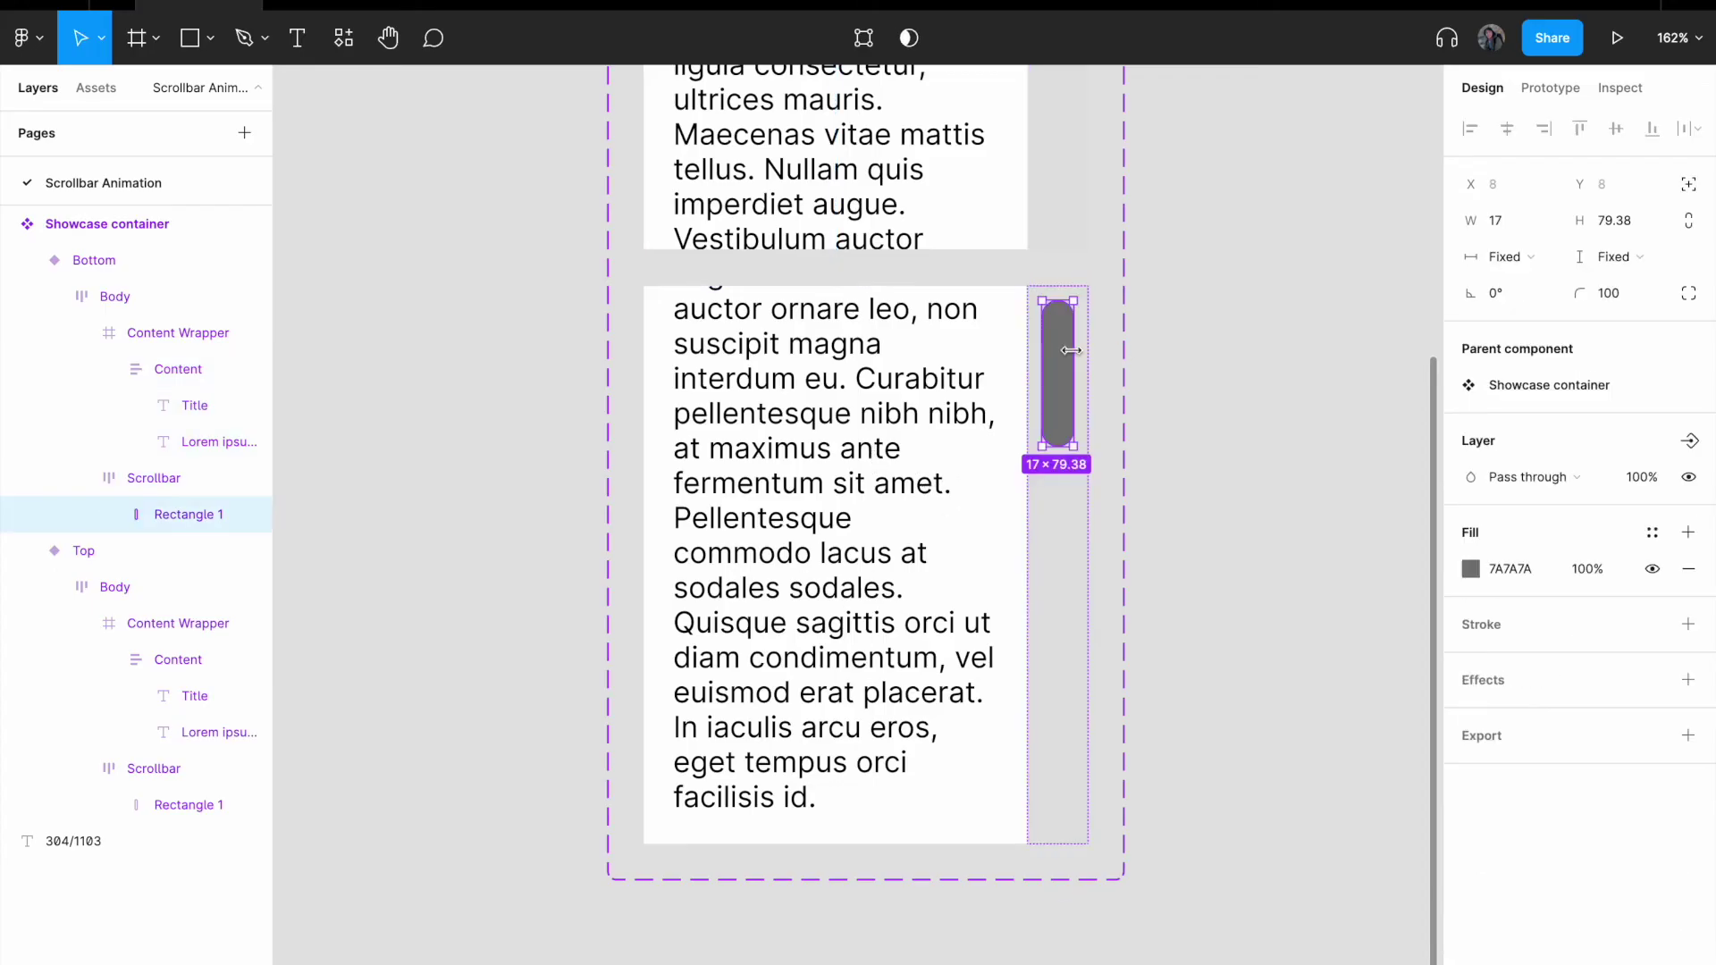
# Step: Align the Bottom variant's Scrollbar frame to bottom center so the thumb sits at the track's foot
pyautogui.click(1069, 595)
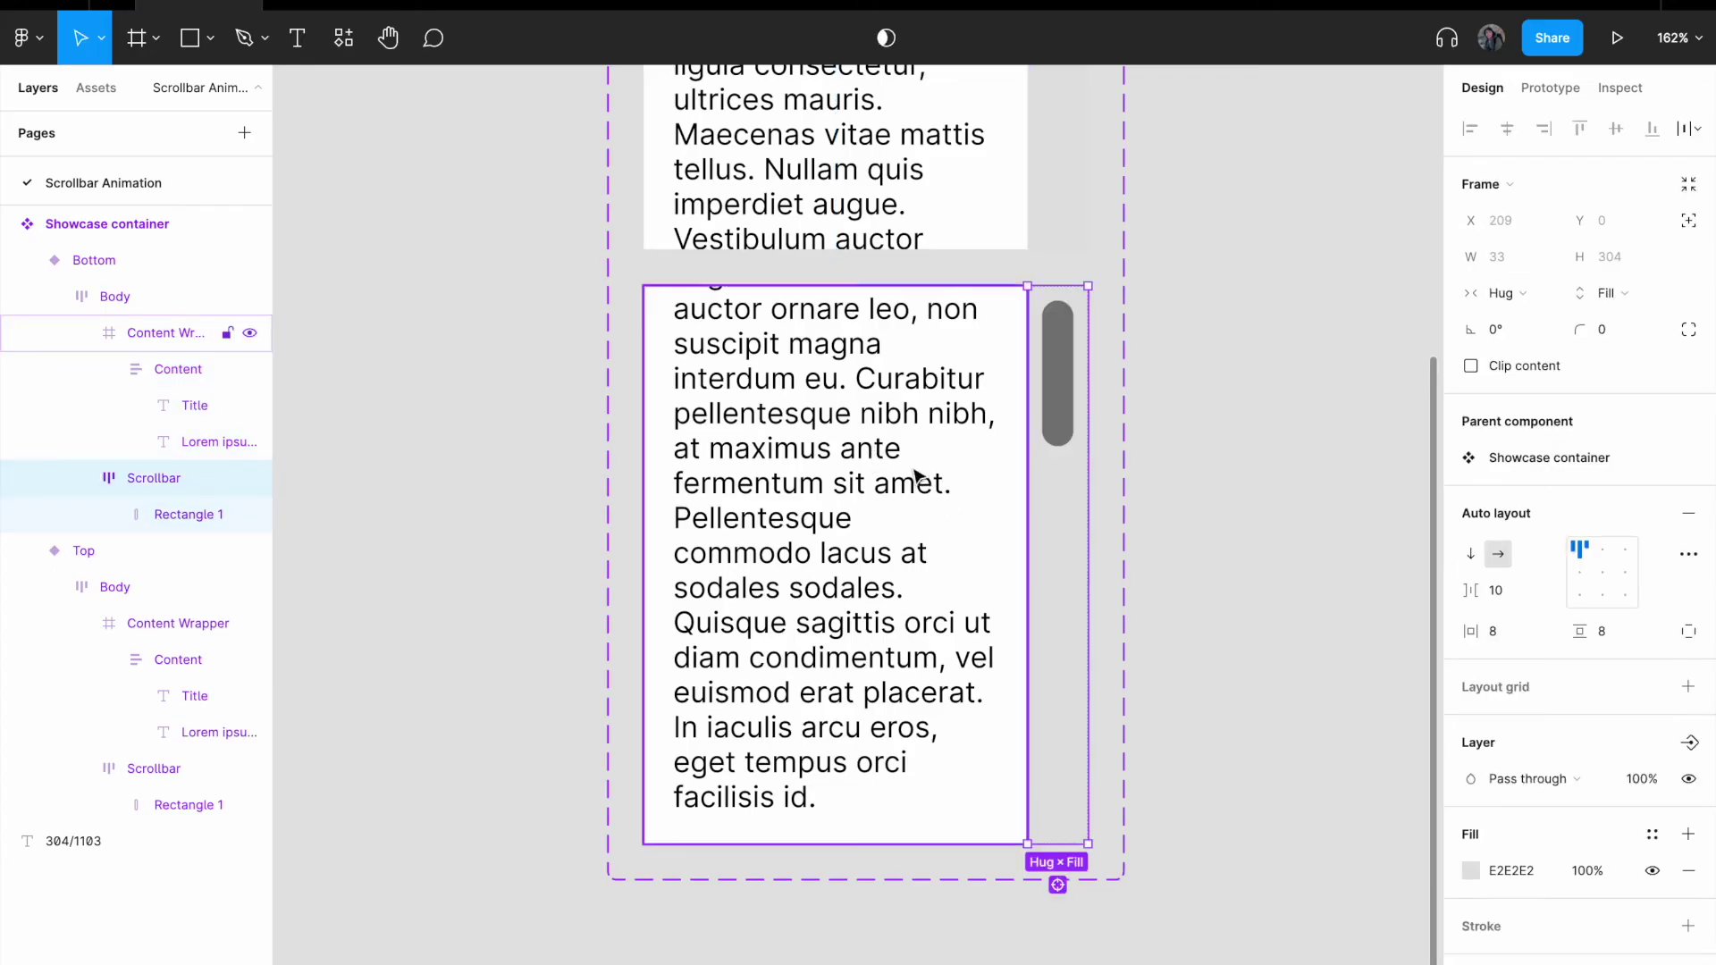
pyautogui.click(1605, 603)
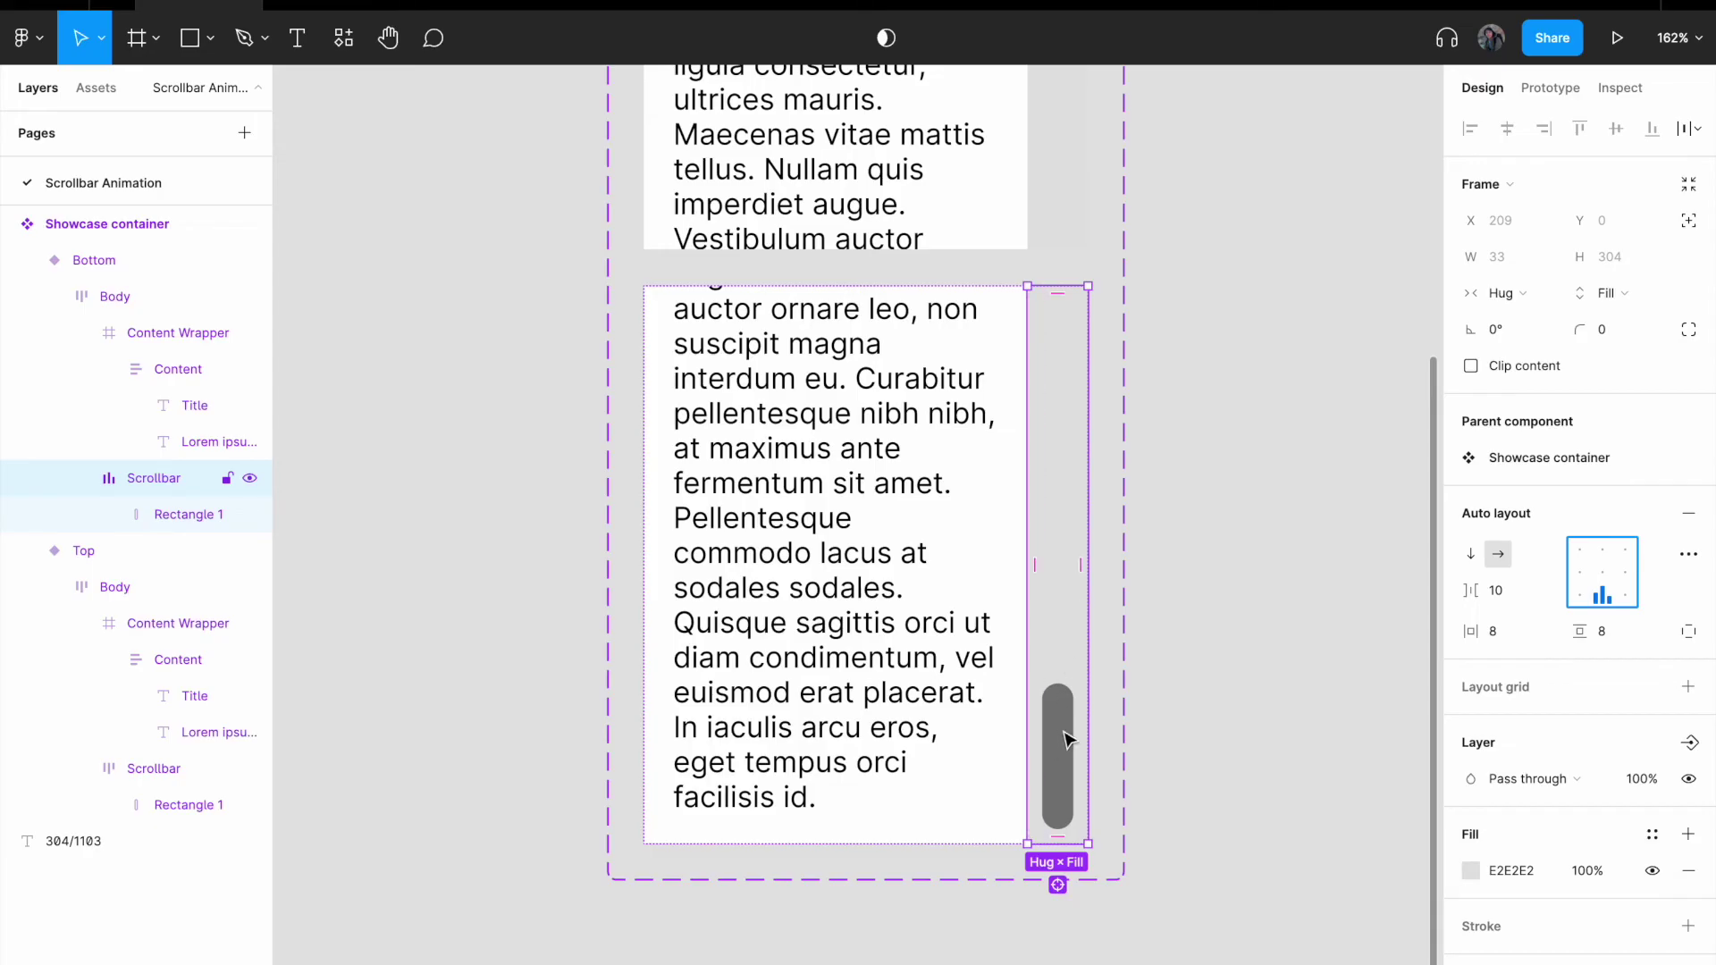
pyautogui.scroll(10, 1168, 602)
pyautogui.scroll(-3, 1168, 599)
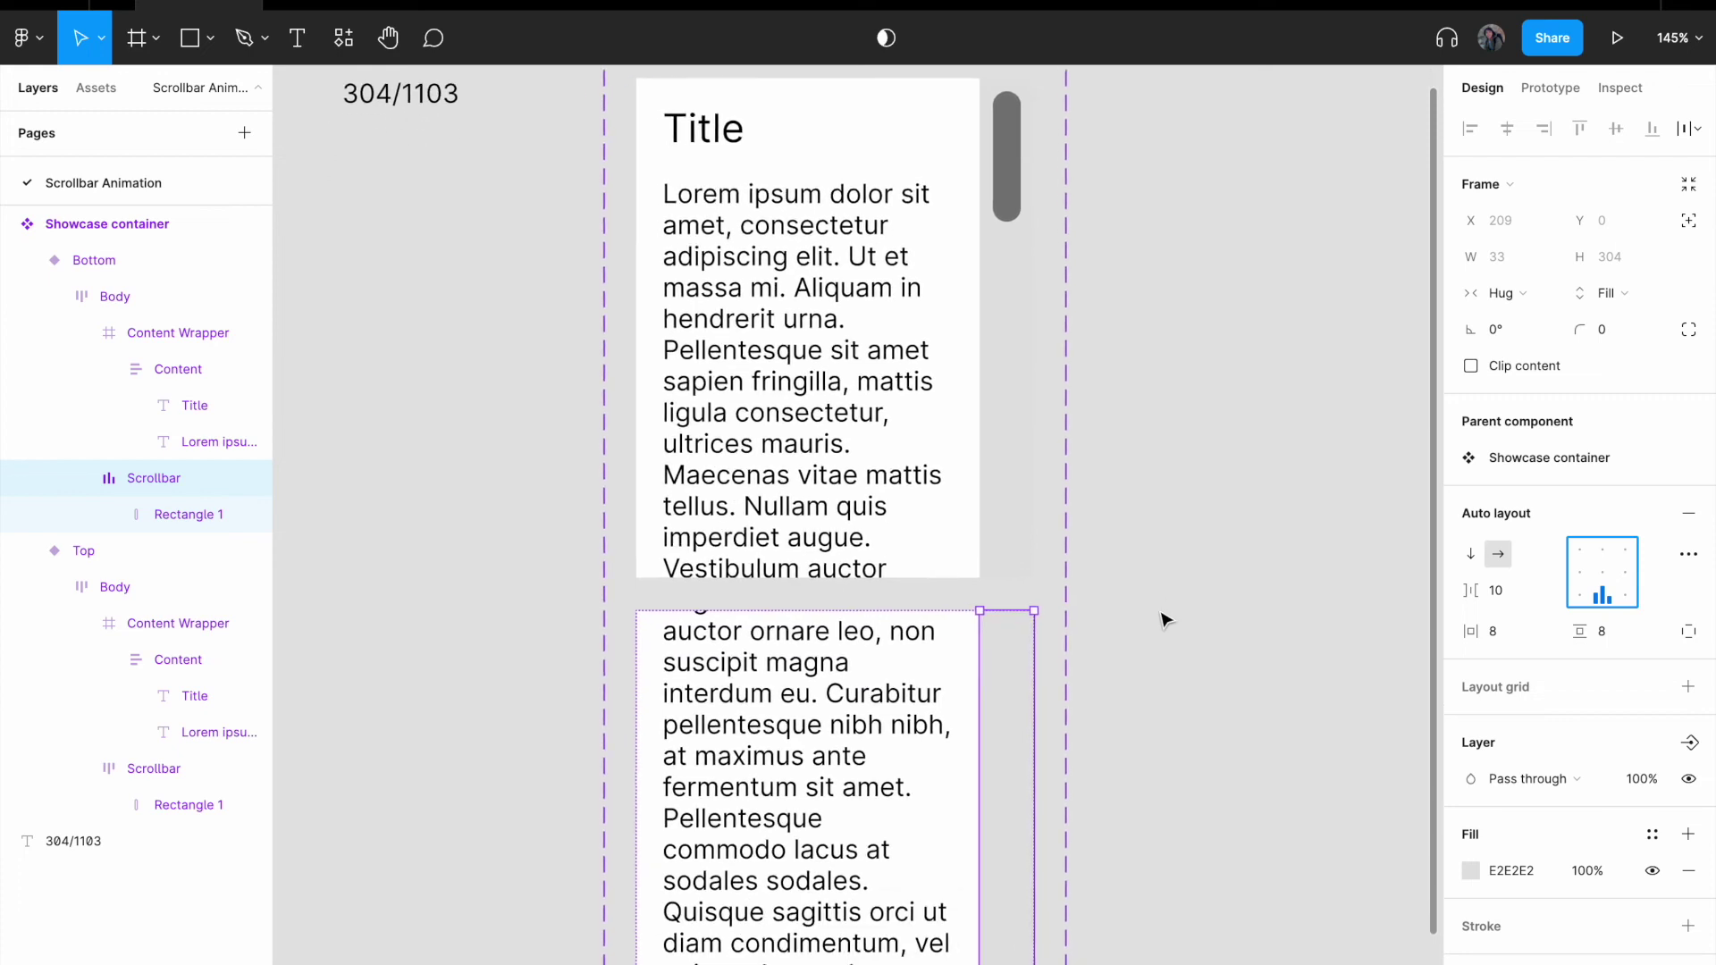
pyautogui.scroll(1, 1165, 620)
# Step: Select the Top variant's scrollbar thumb
pyautogui.click(1028, 207)
pyautogui.click(1026, 204)
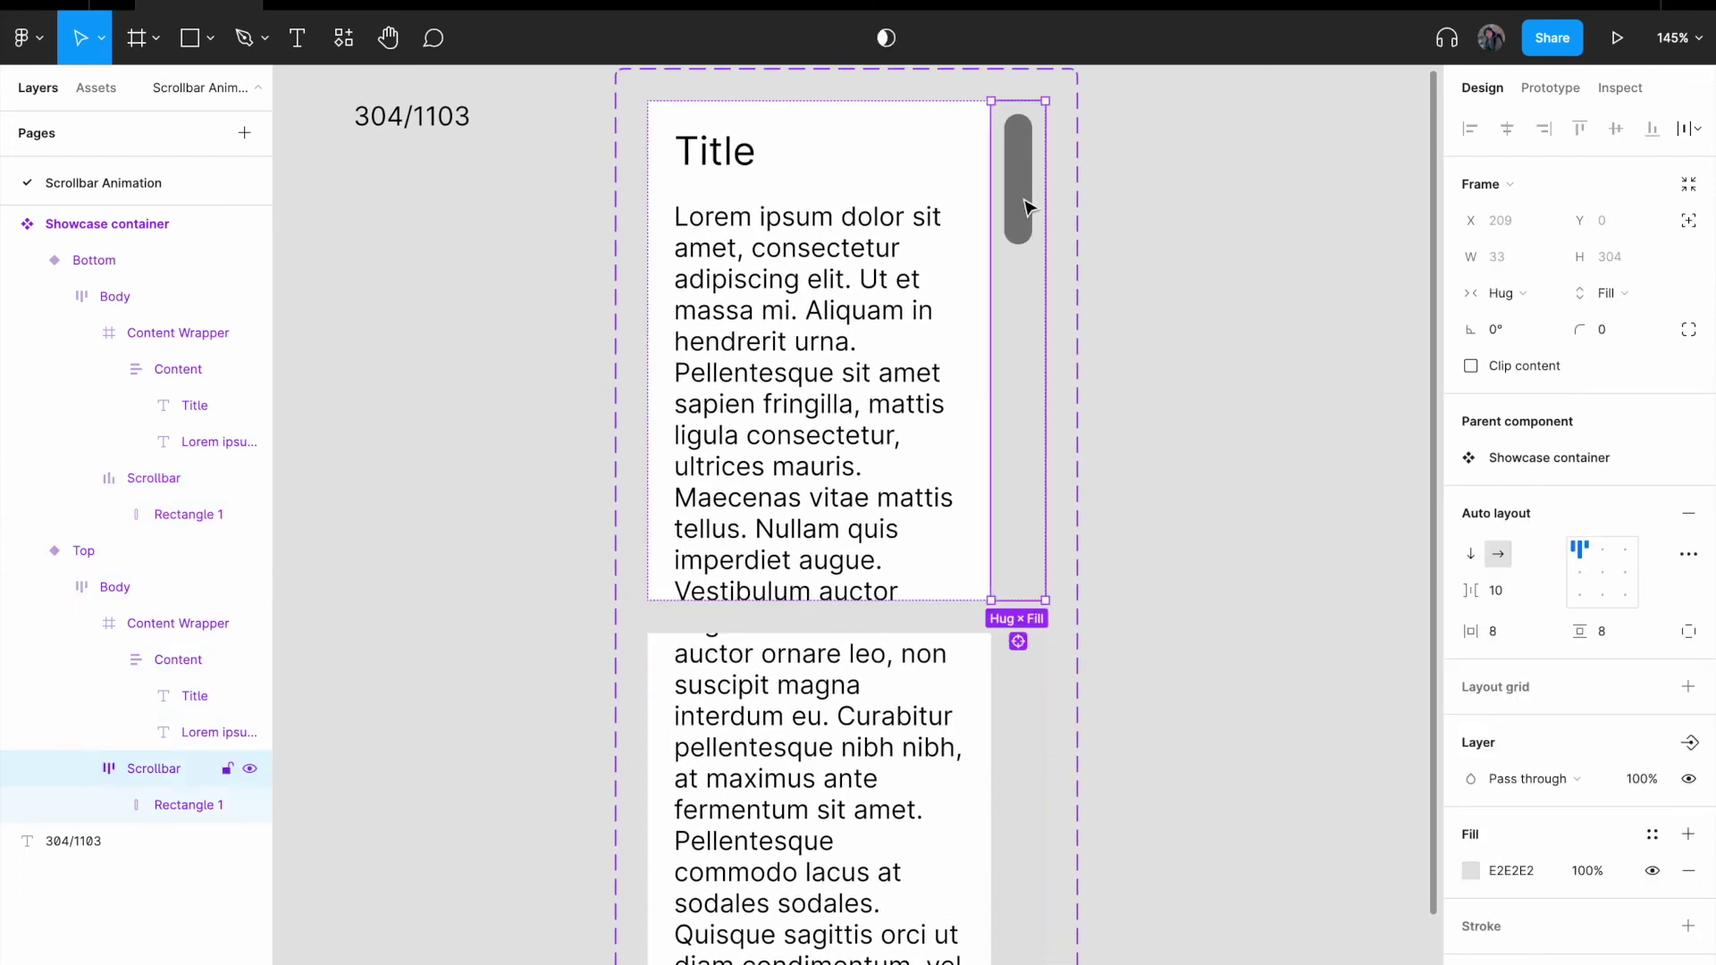
pyautogui.click(1025, 208)
# Step: Link the Top variant's thumb to the Bottom variant with an On drag trigger
pyautogui.click(1549, 90)
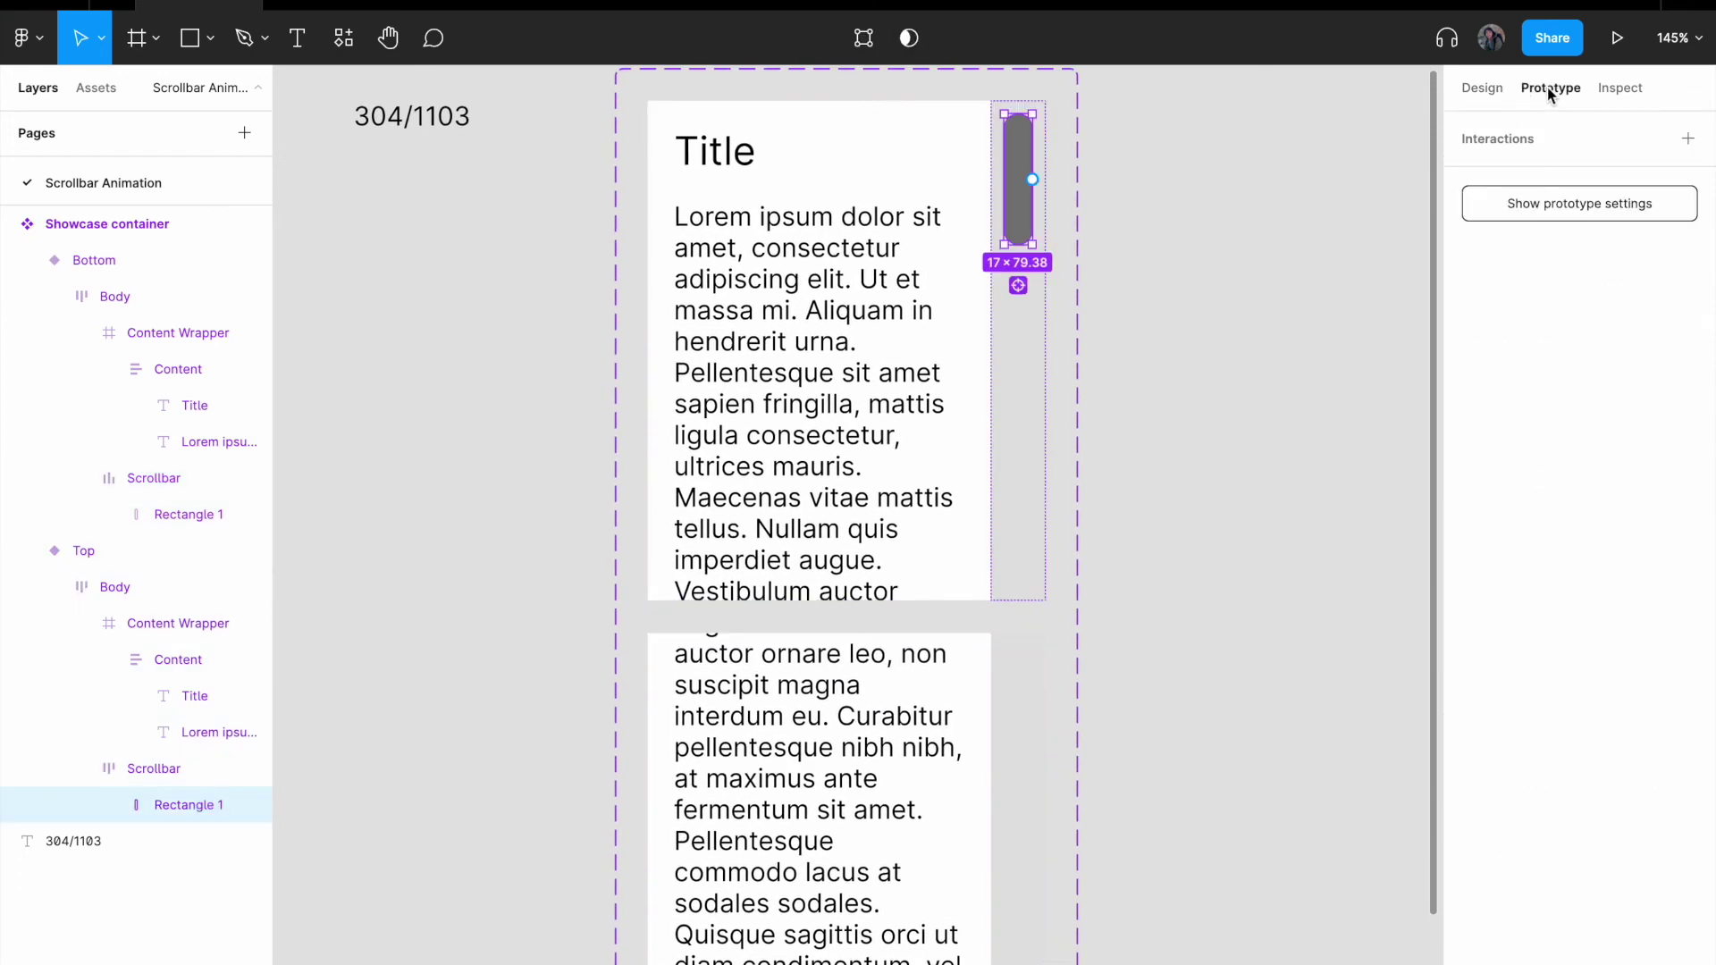
pyautogui.moveTo(1032, 179); pyautogui.dragTo(999, 663)
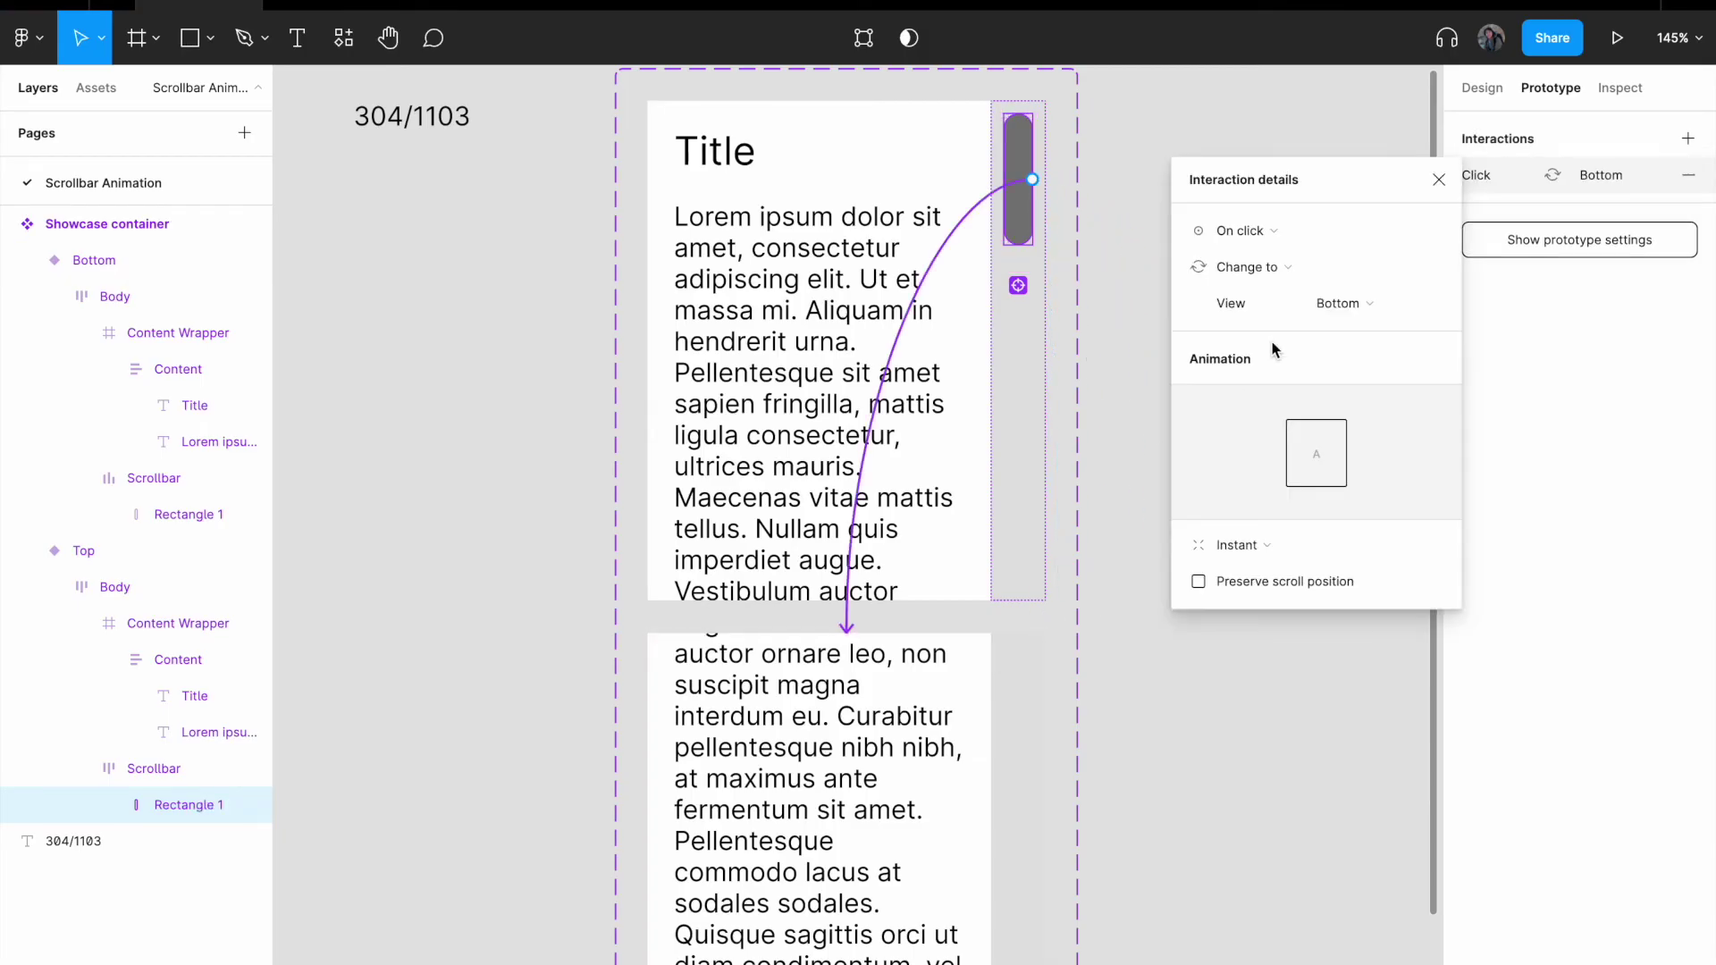
pyautogui.click(1284, 234)
pyautogui.click(1283, 233)
pyautogui.click(1279, 234)
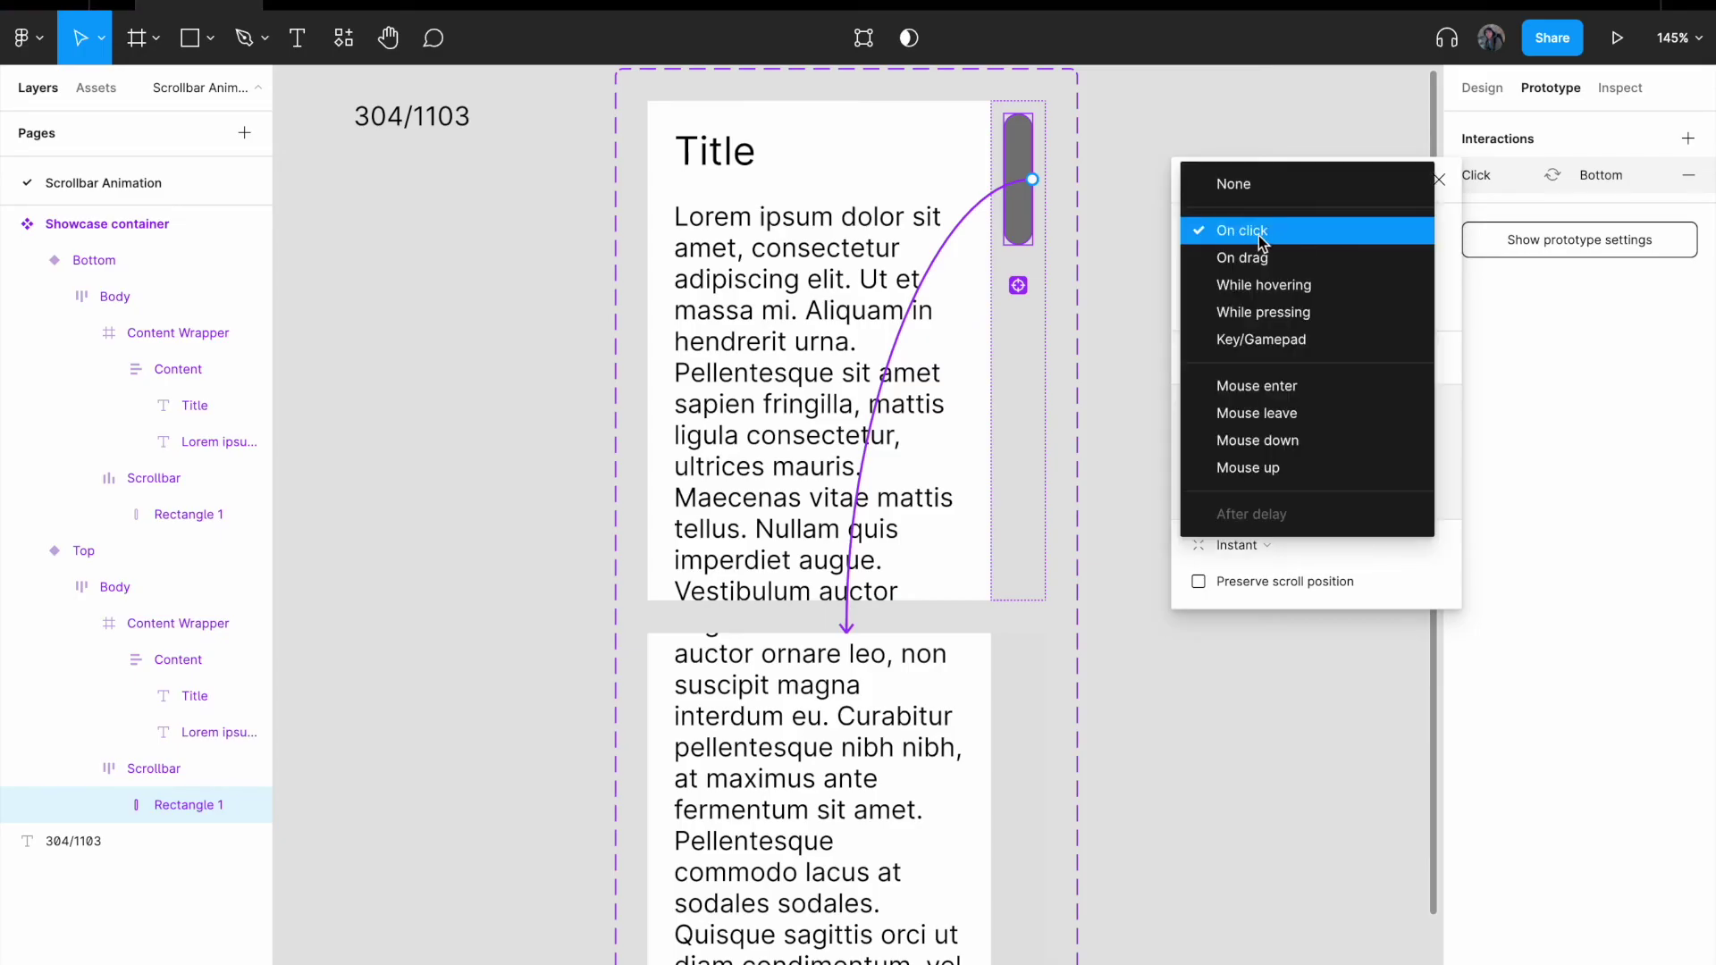
pyautogui.click(1265, 260)
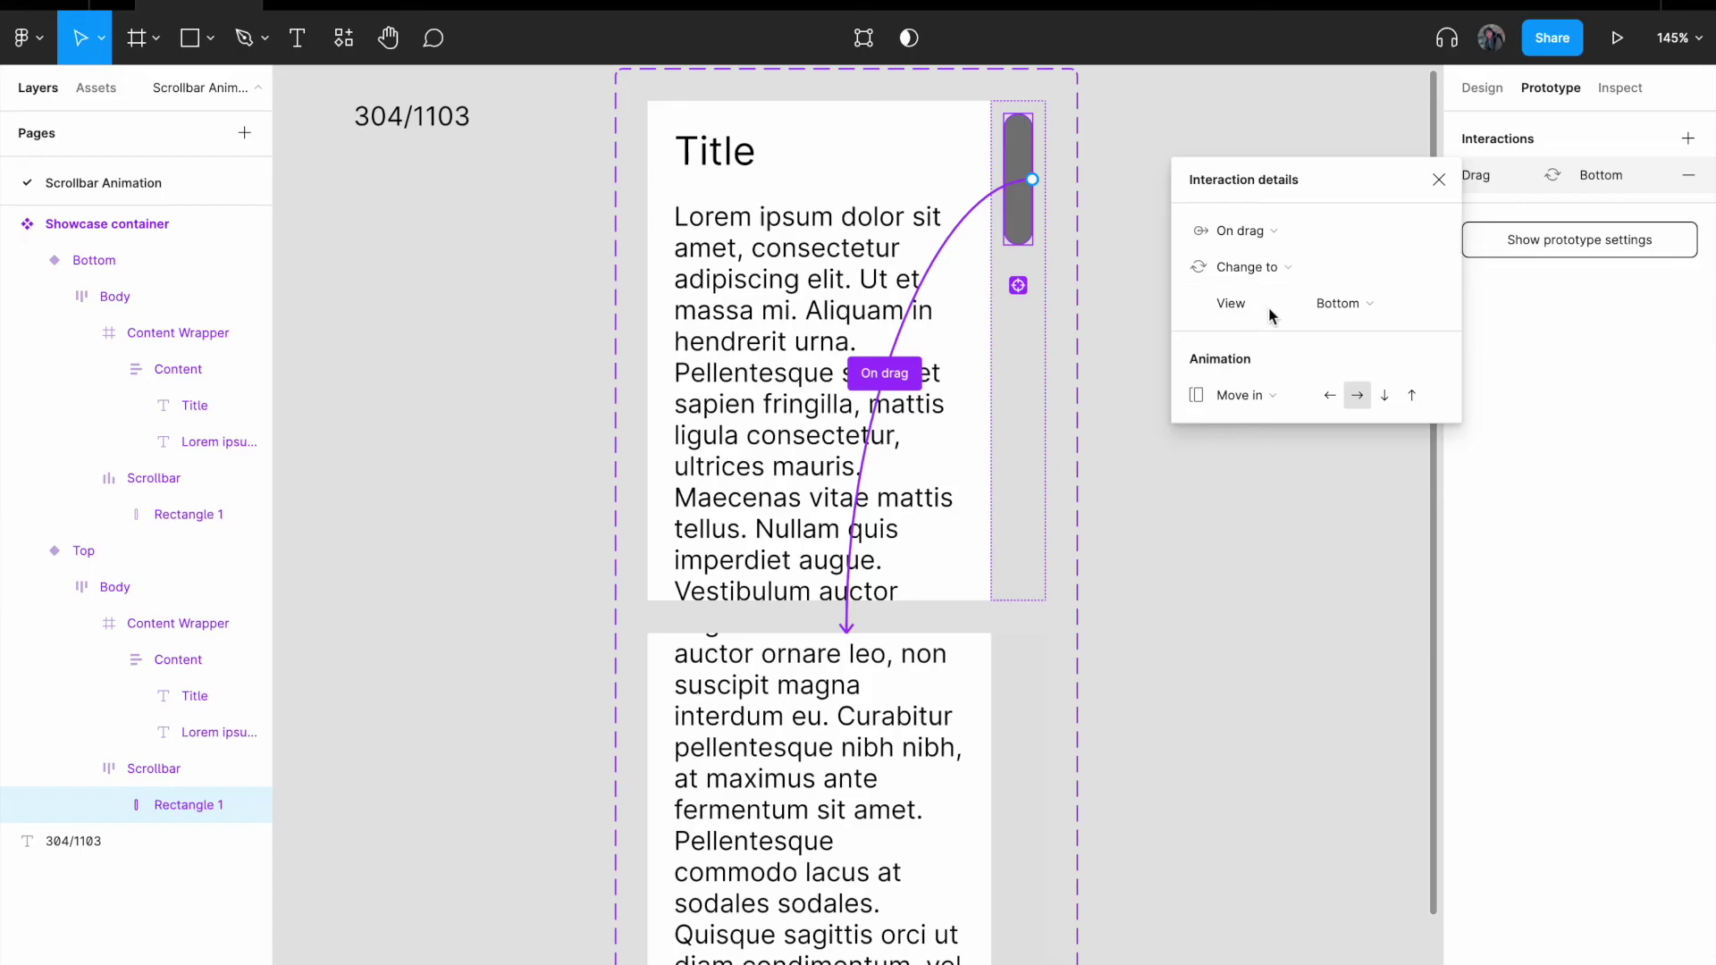
# Step: Change the transition from Move in to Smart animate, Ease out, 300ms
pyautogui.click(1242, 393)
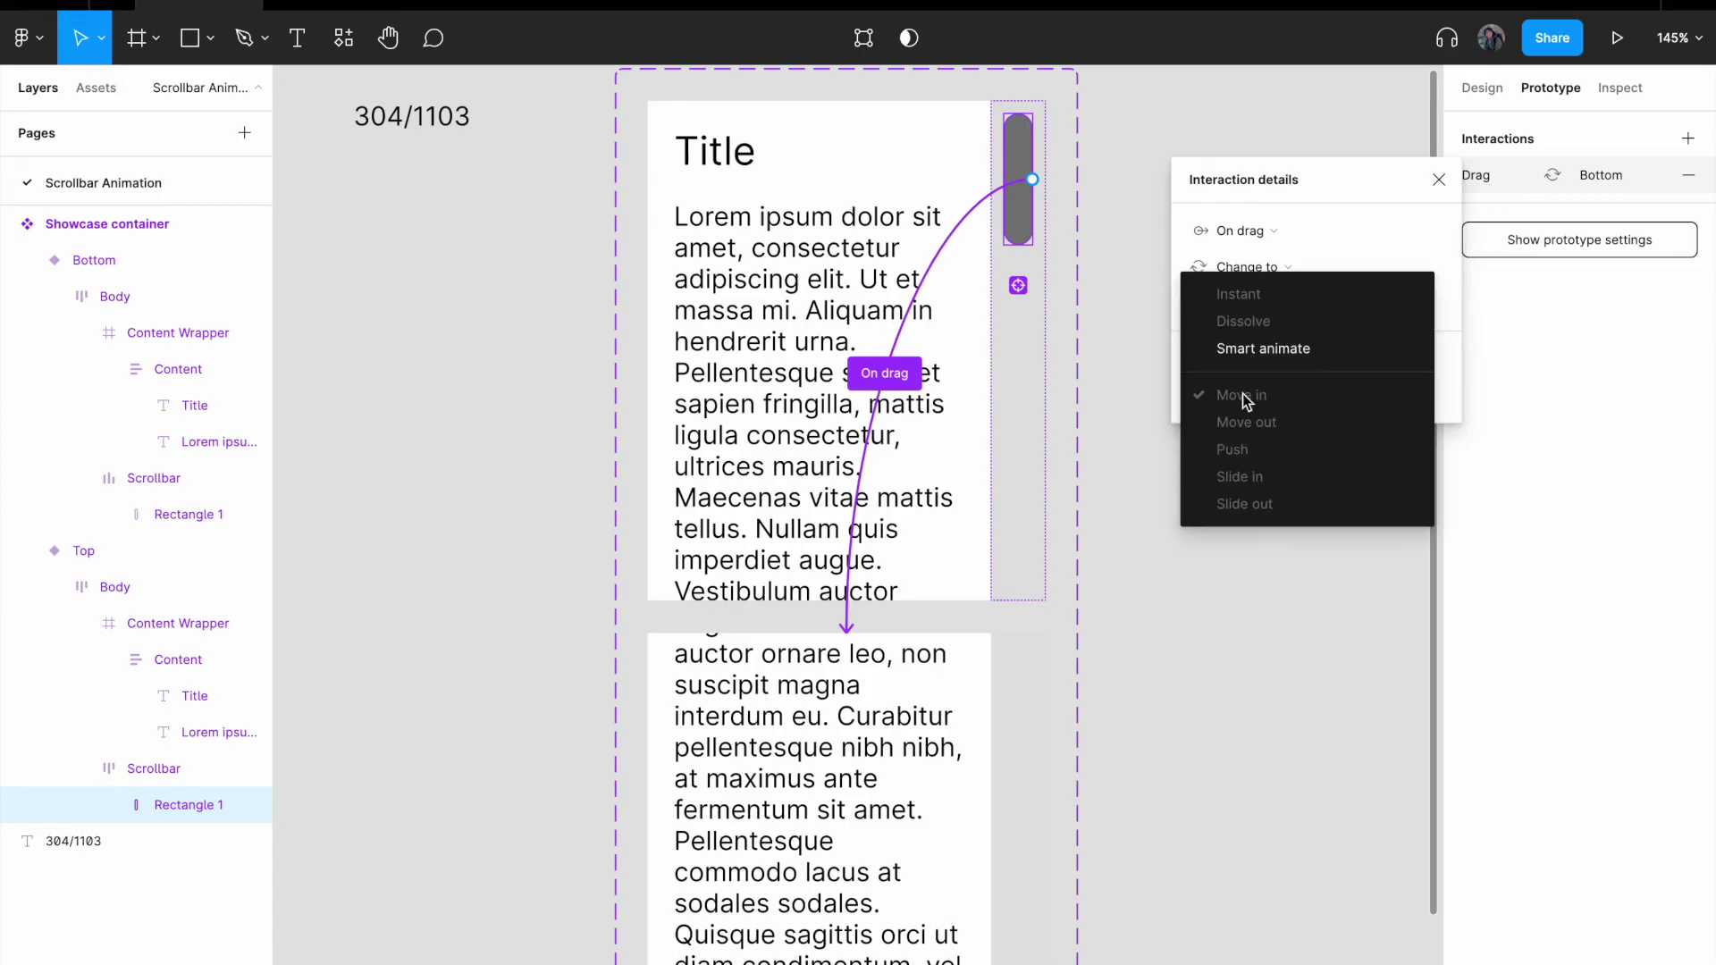
pyautogui.click(1284, 350)
pyautogui.scroll(-5, 1034, 777)
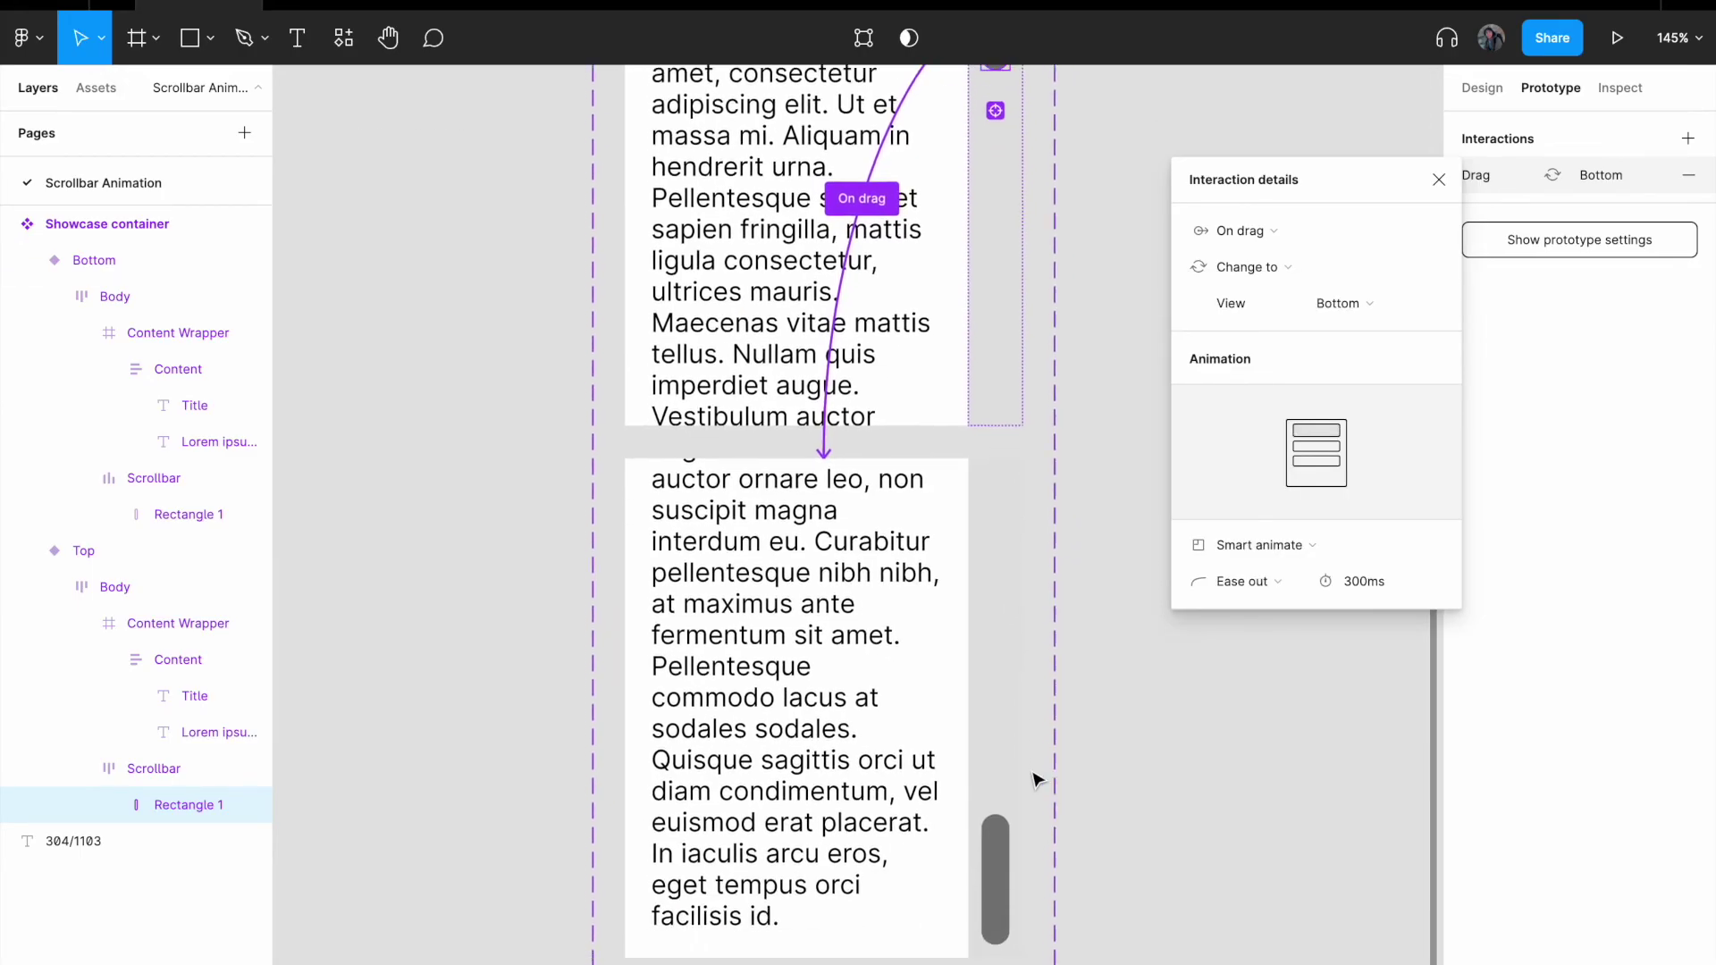
pyautogui.click(1013, 821)
# Step: Link the Bottom variant's Rectangle 1 thumb back to the Top variant, triggered On drag
pyautogui.doubleClick(1013, 820)
pyautogui.doubleClick(1011, 819)
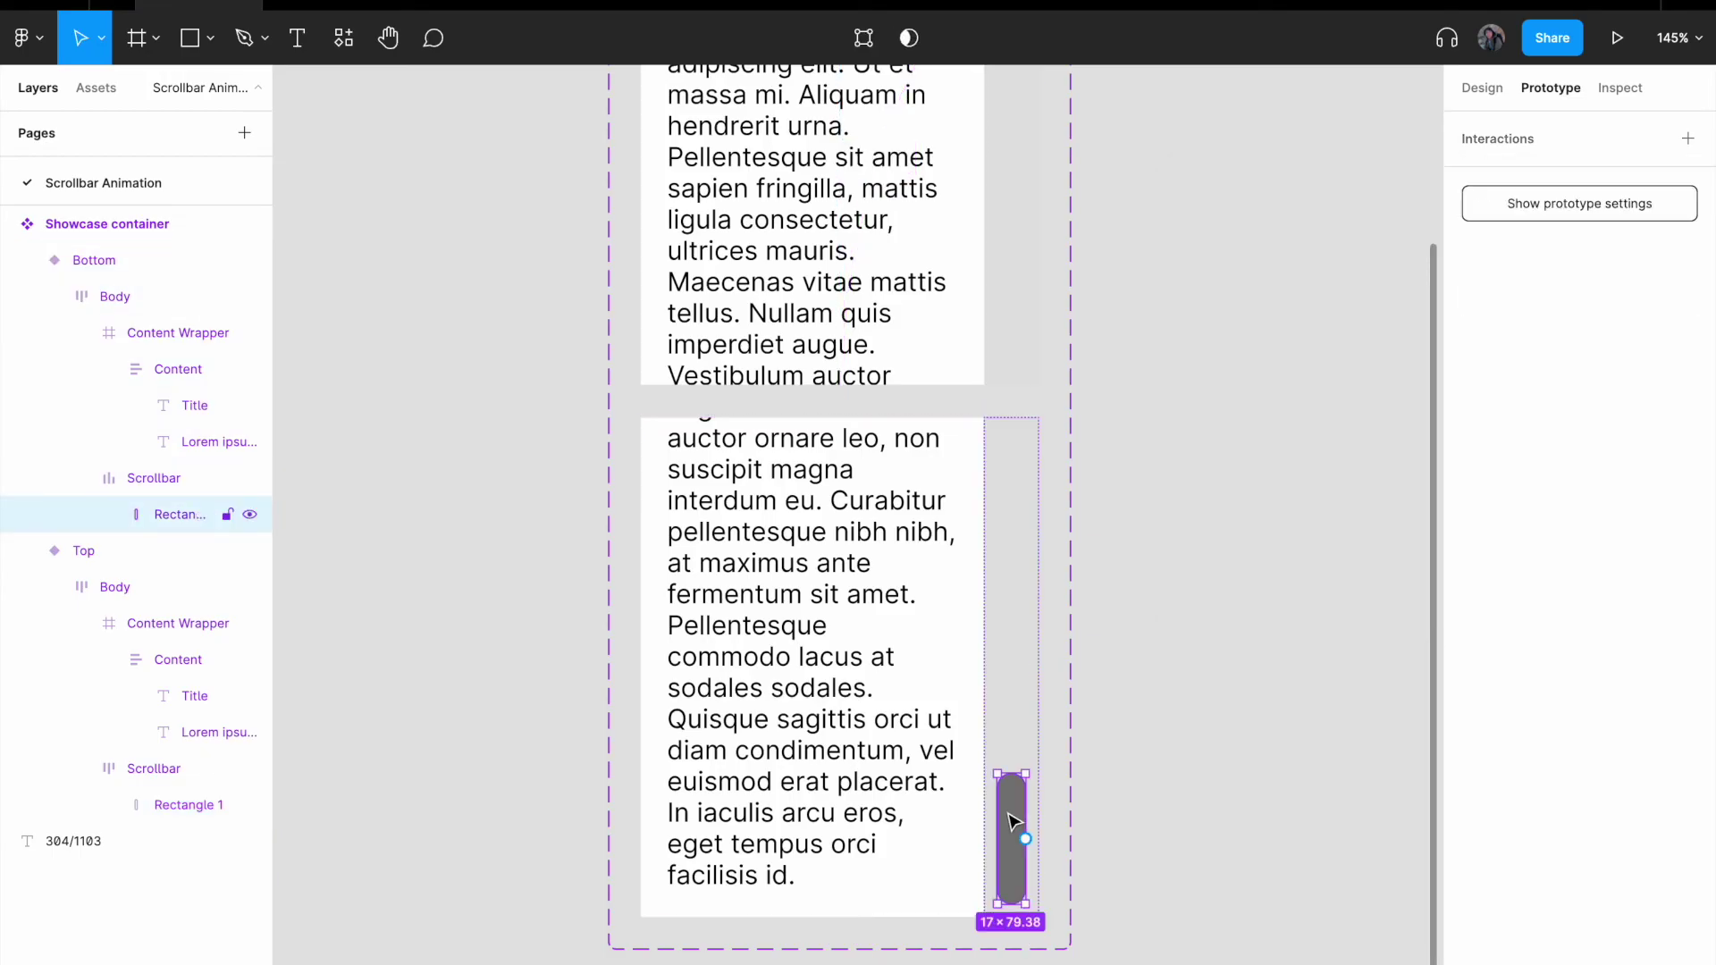
pyautogui.moveTo(1026, 841); pyautogui.dragTo(1004, 349)
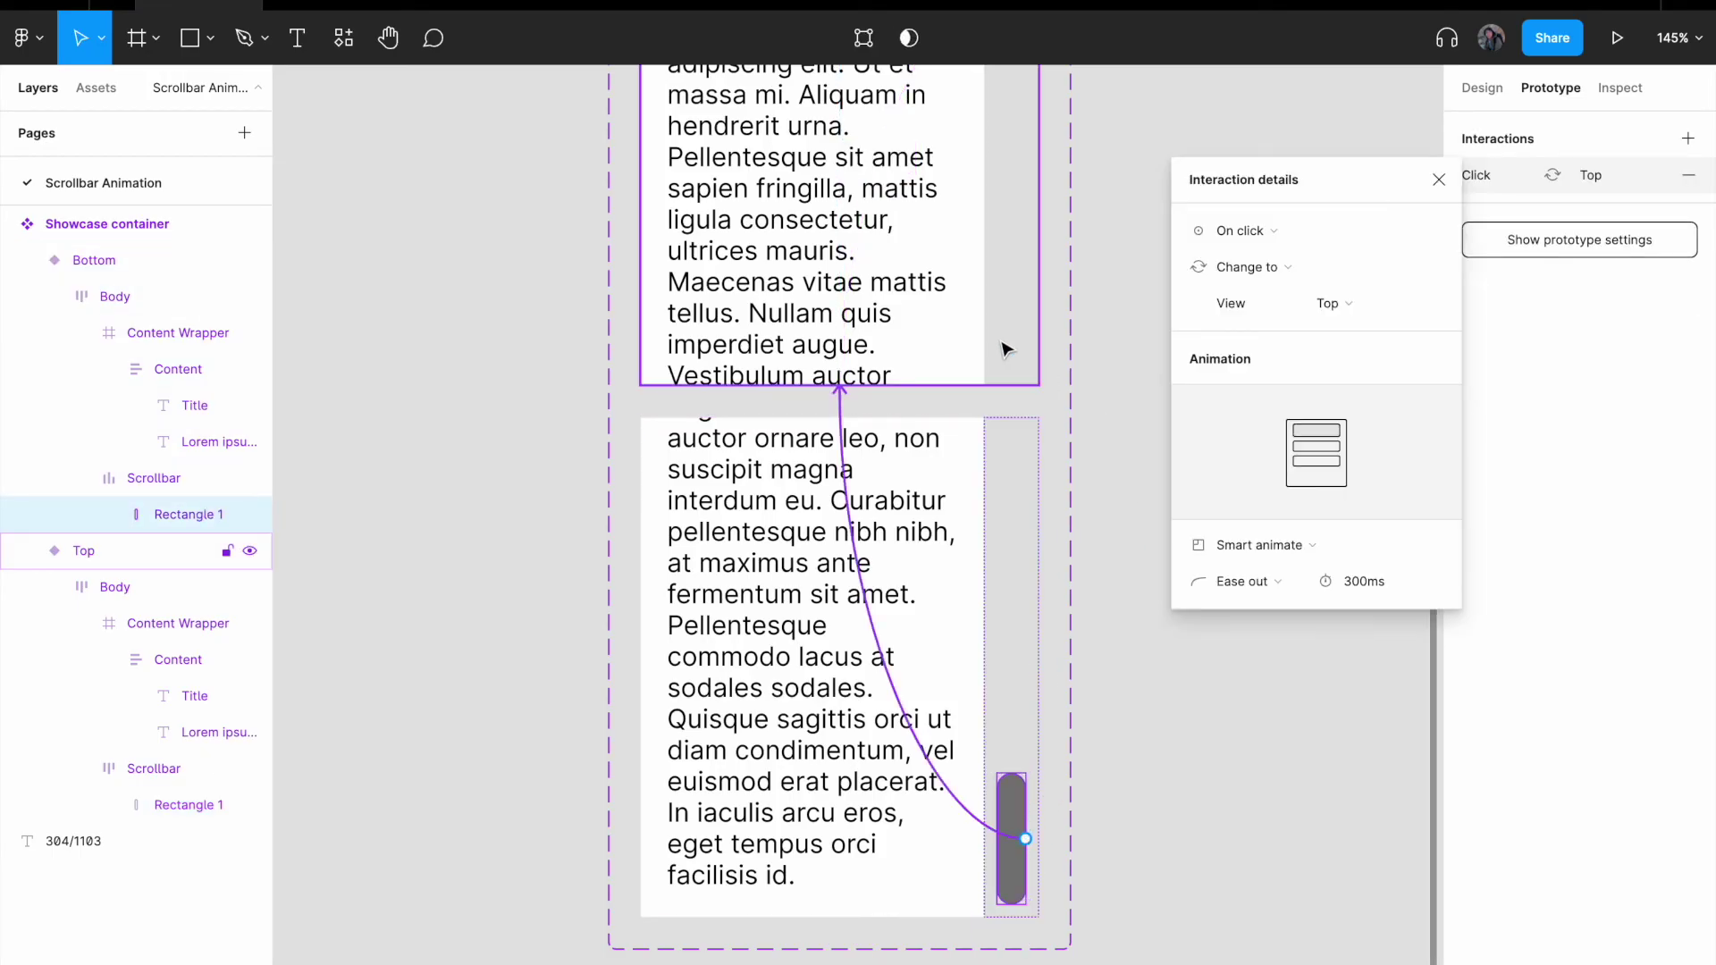
pyautogui.click(1265, 225)
pyautogui.click(1267, 259)
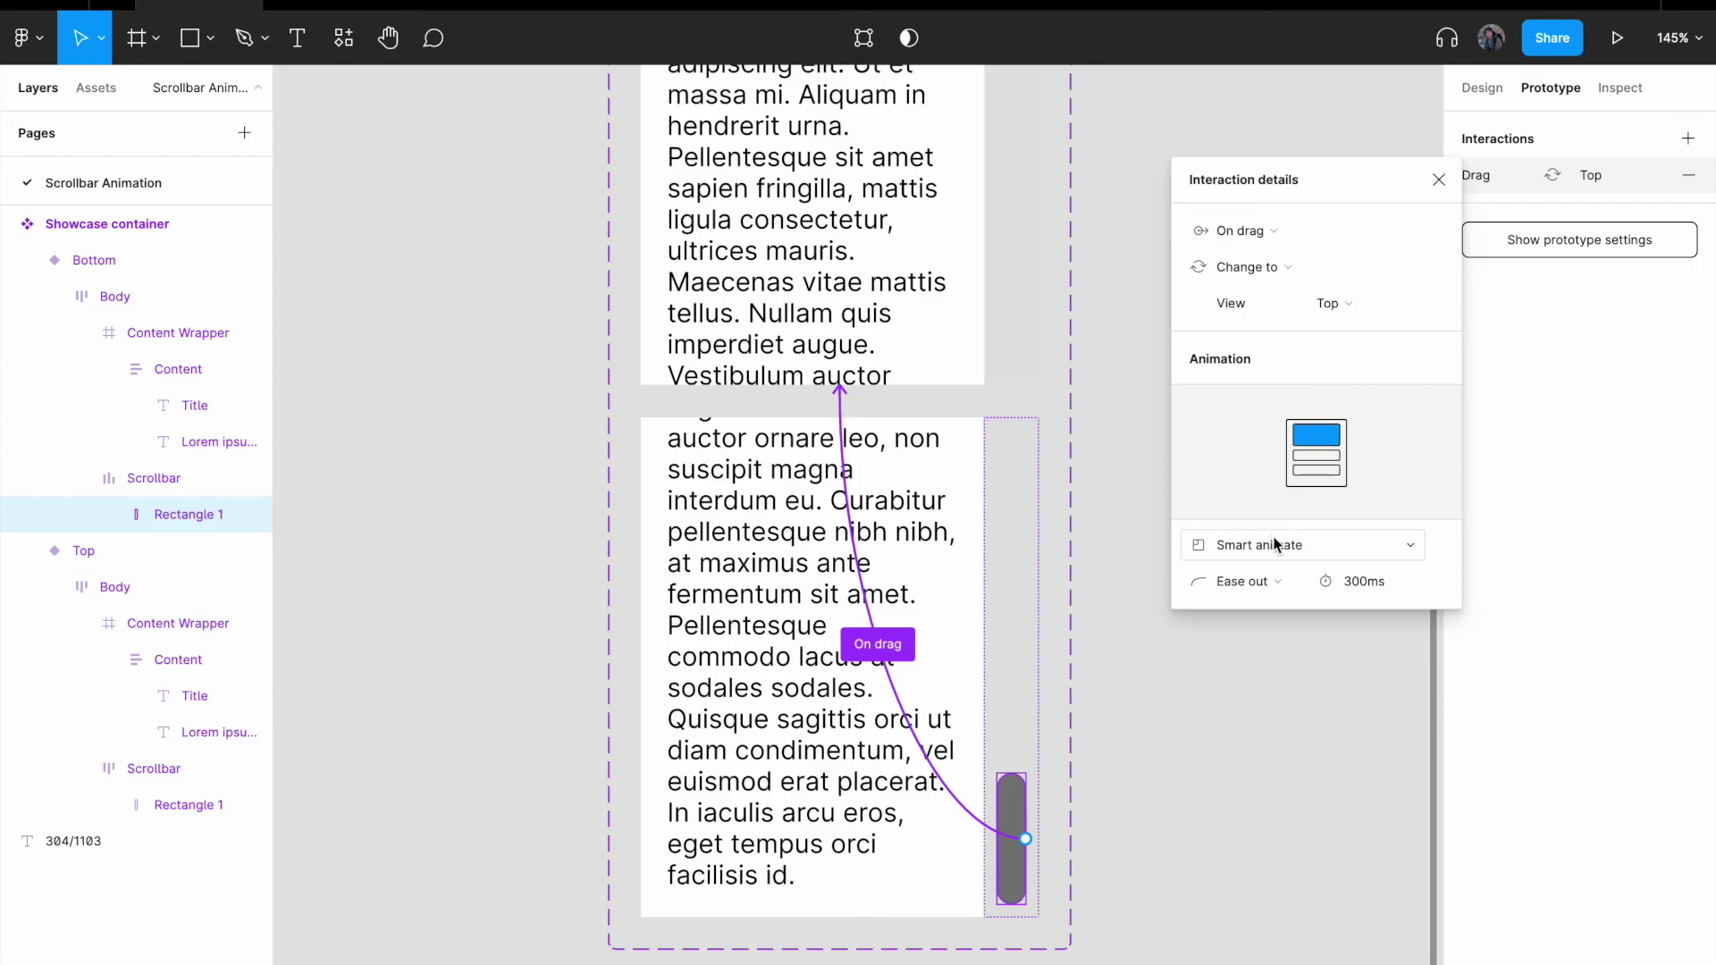
pyautogui.scroll(4, 1095, 590)
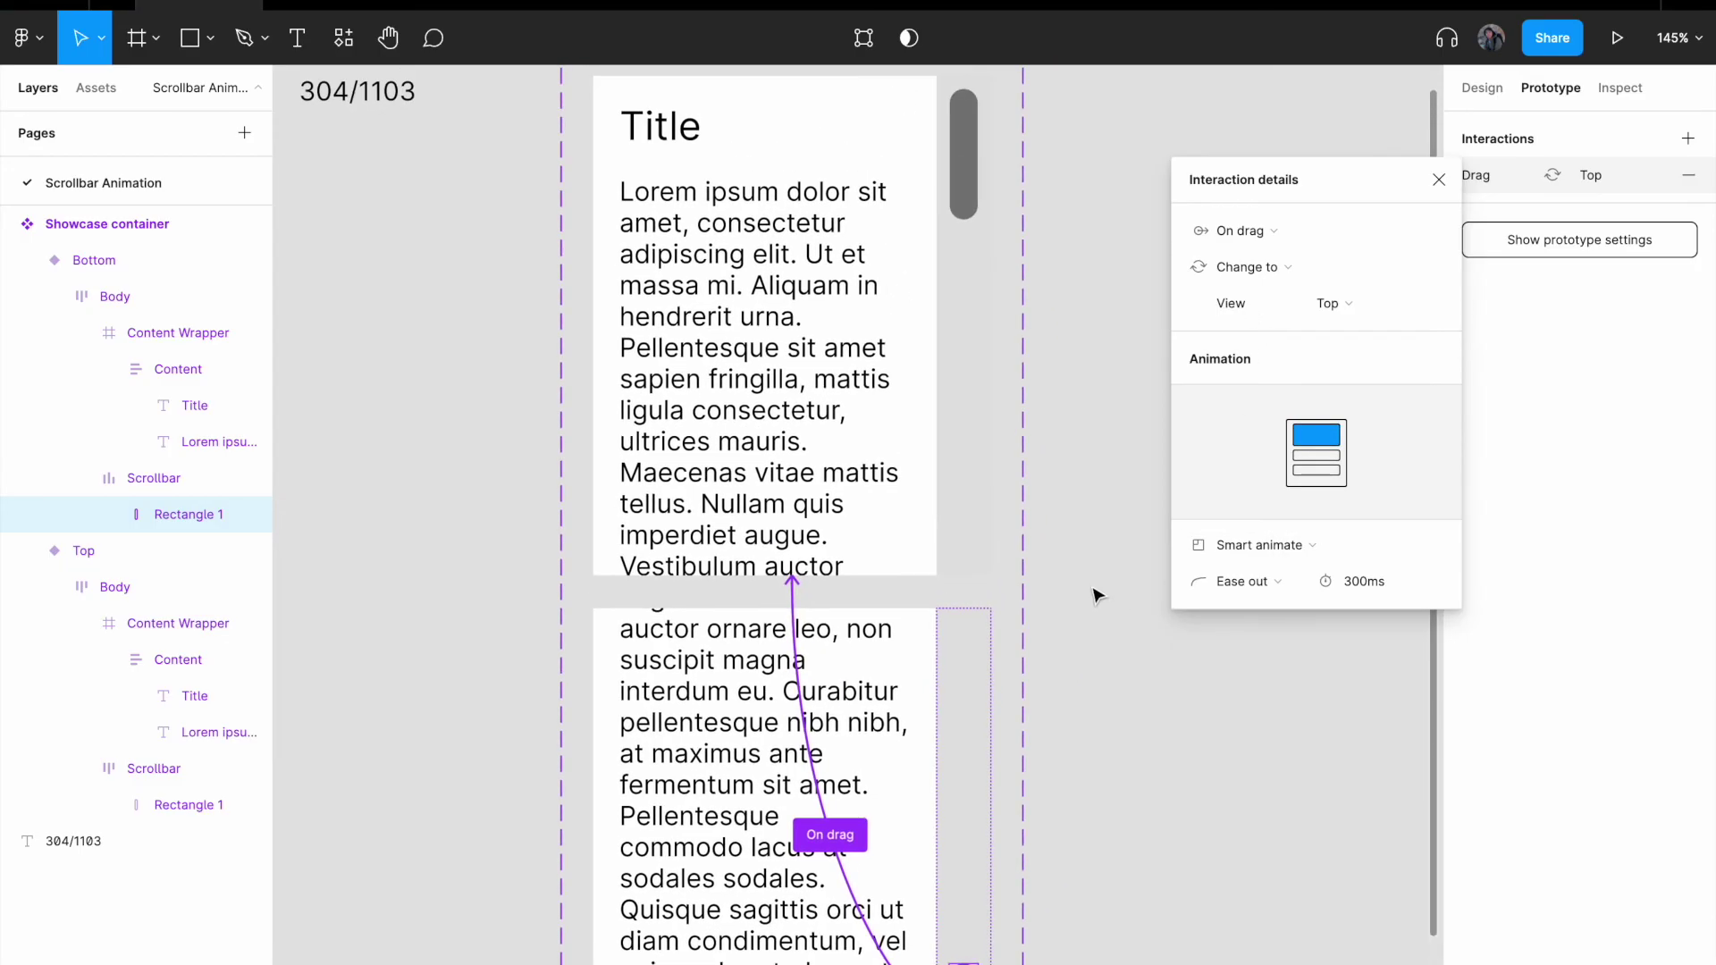
pyautogui.scroll(-2, 1095, 595)
pyautogui.click(1092, 577)
pyautogui.hscroll(3, 1095, 573)
pyautogui.scroll(1, 1095, 572)
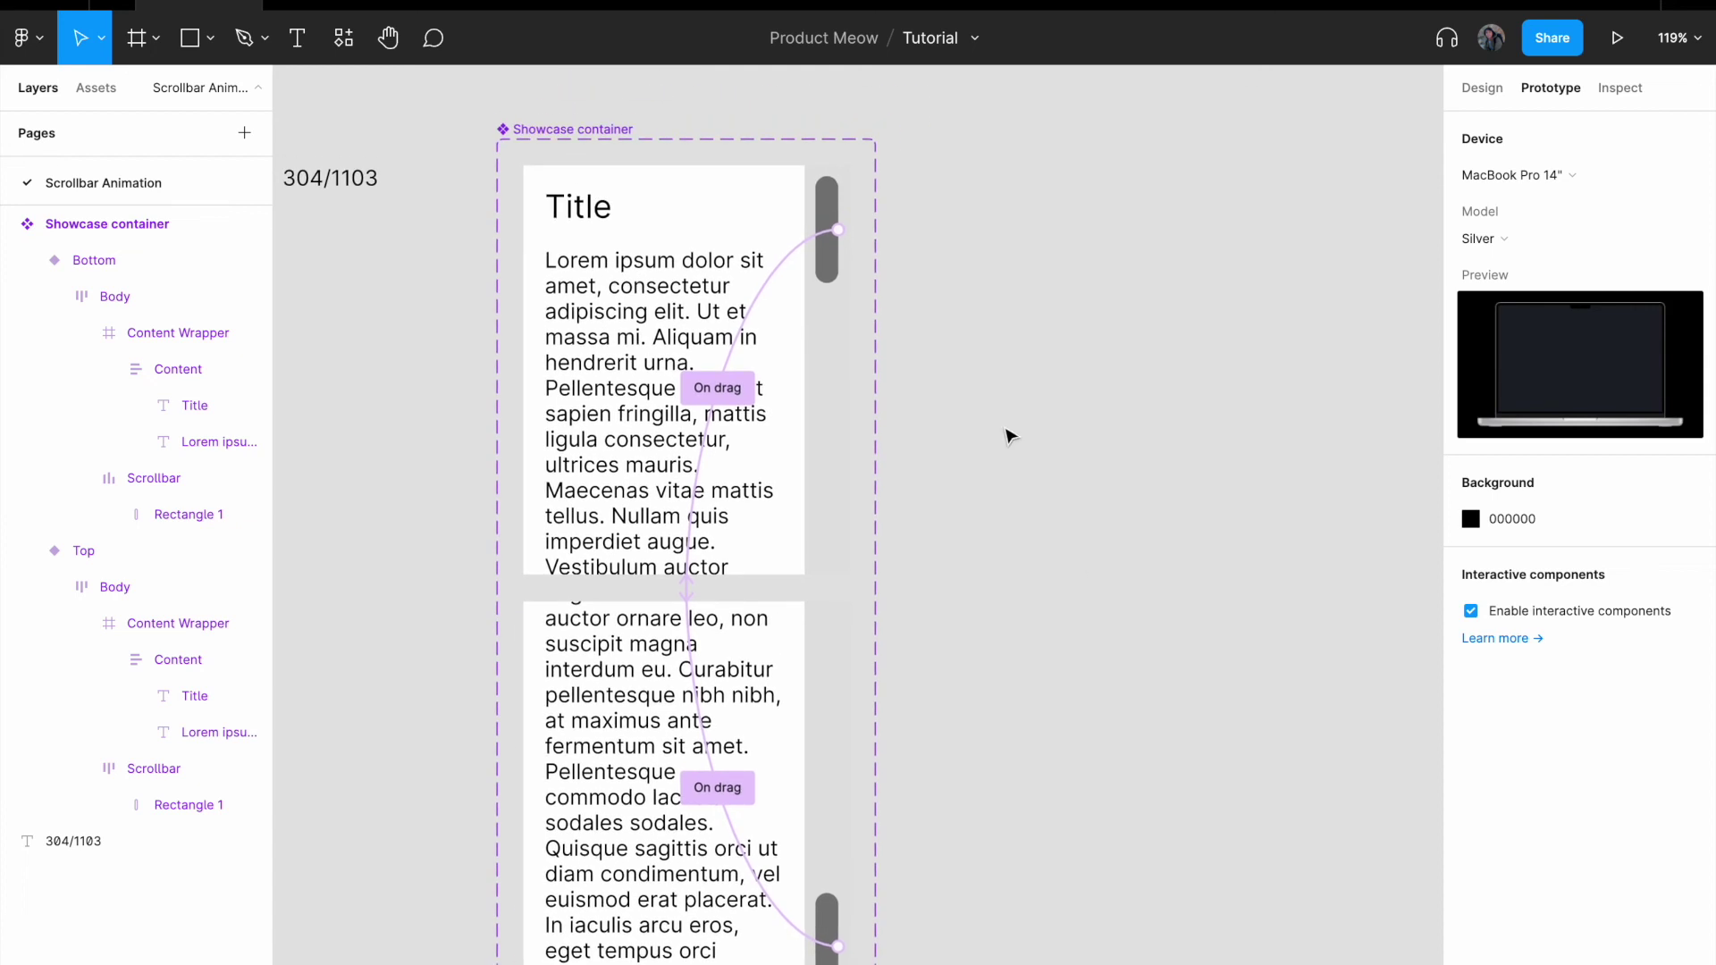
# Step: Draw a test frame beside the component, resize it, then delete it
pyautogui.press('f')
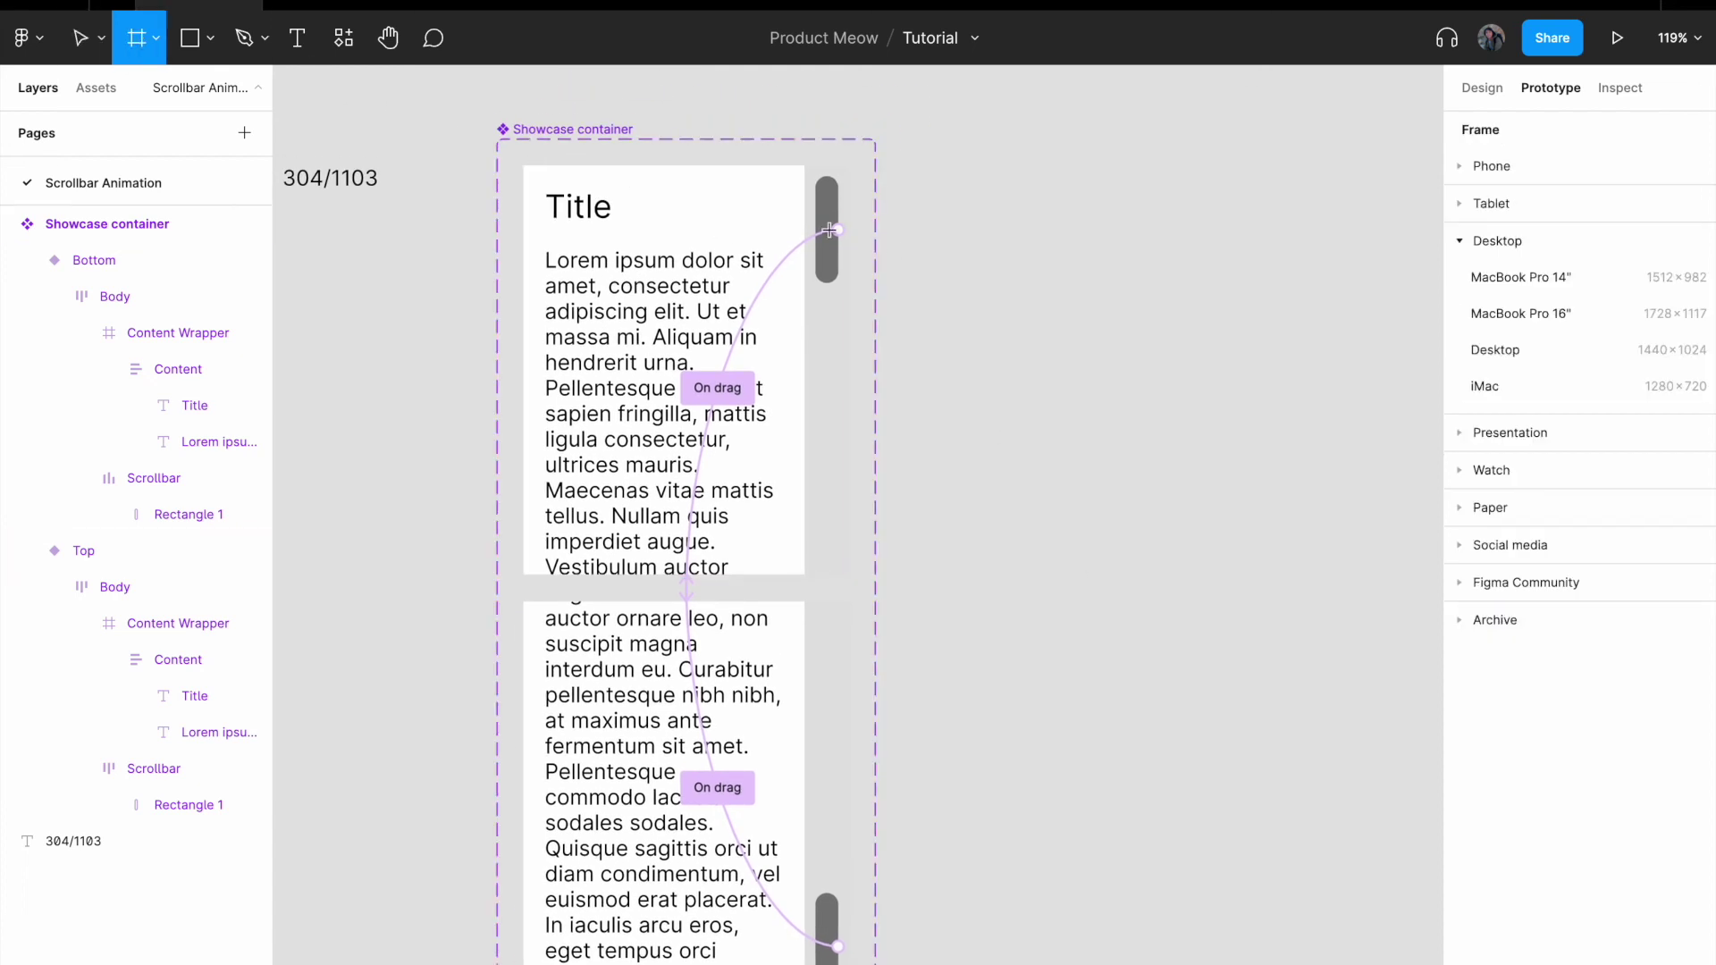
pyautogui.moveTo(989, 152); pyautogui.dragTo(1365, 570)
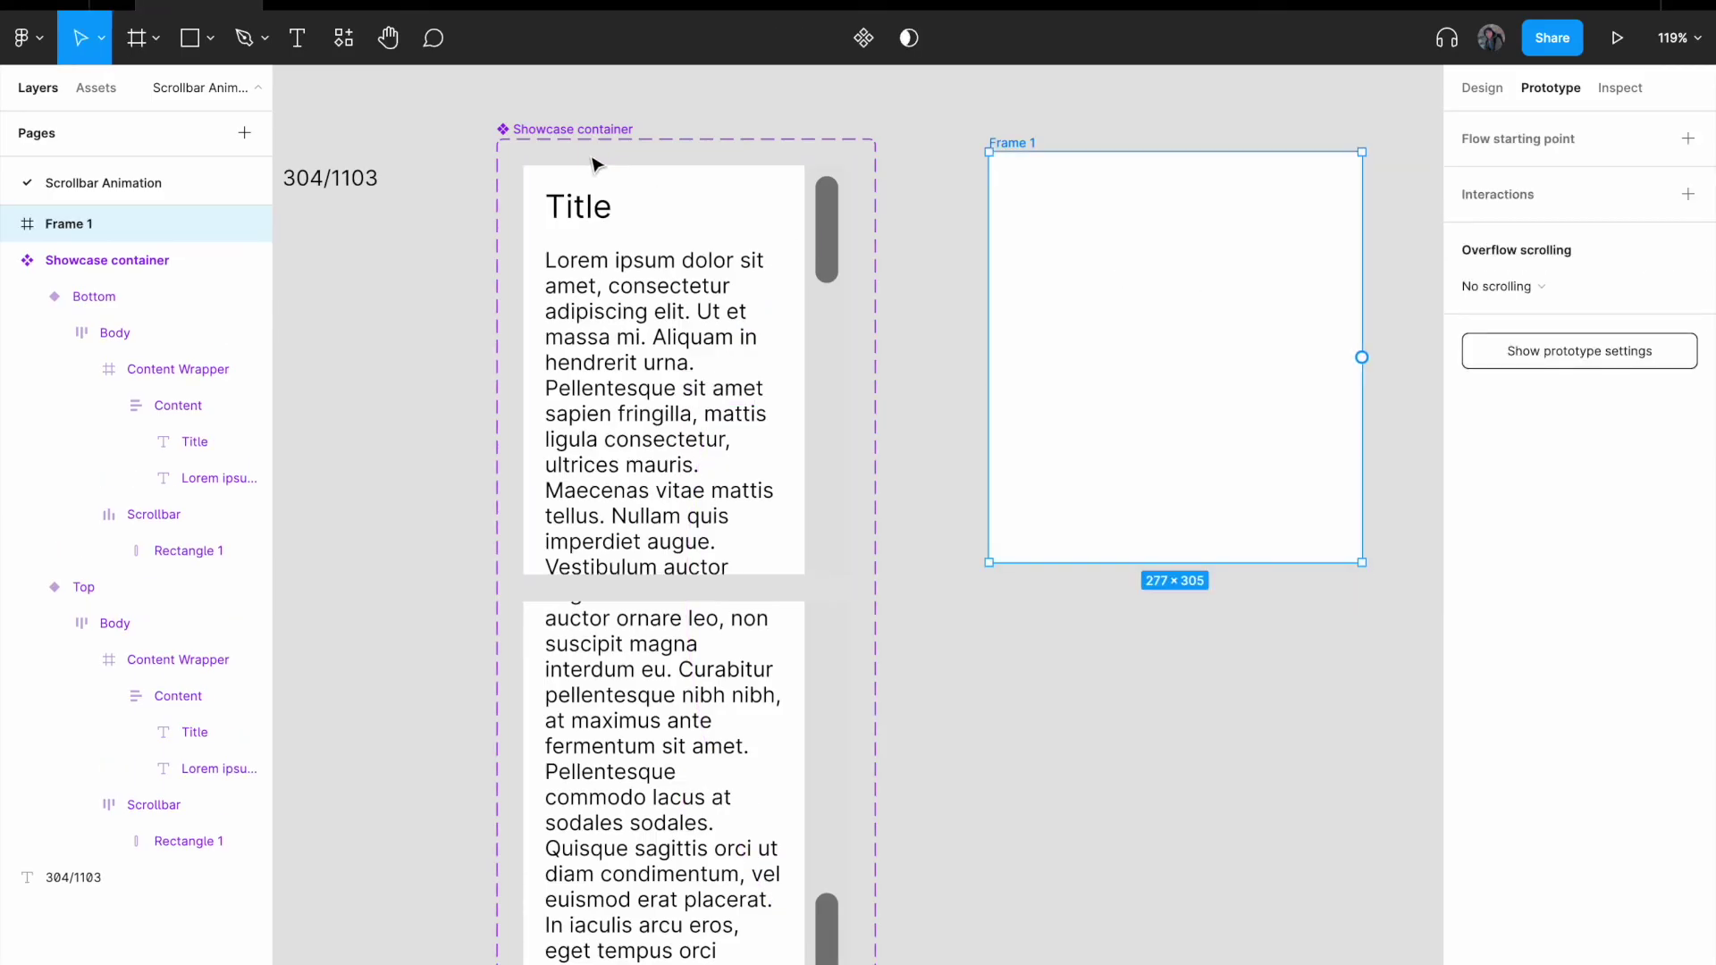
pyautogui.moveTo(1364, 556); pyautogui.dragTo(1402, 606)
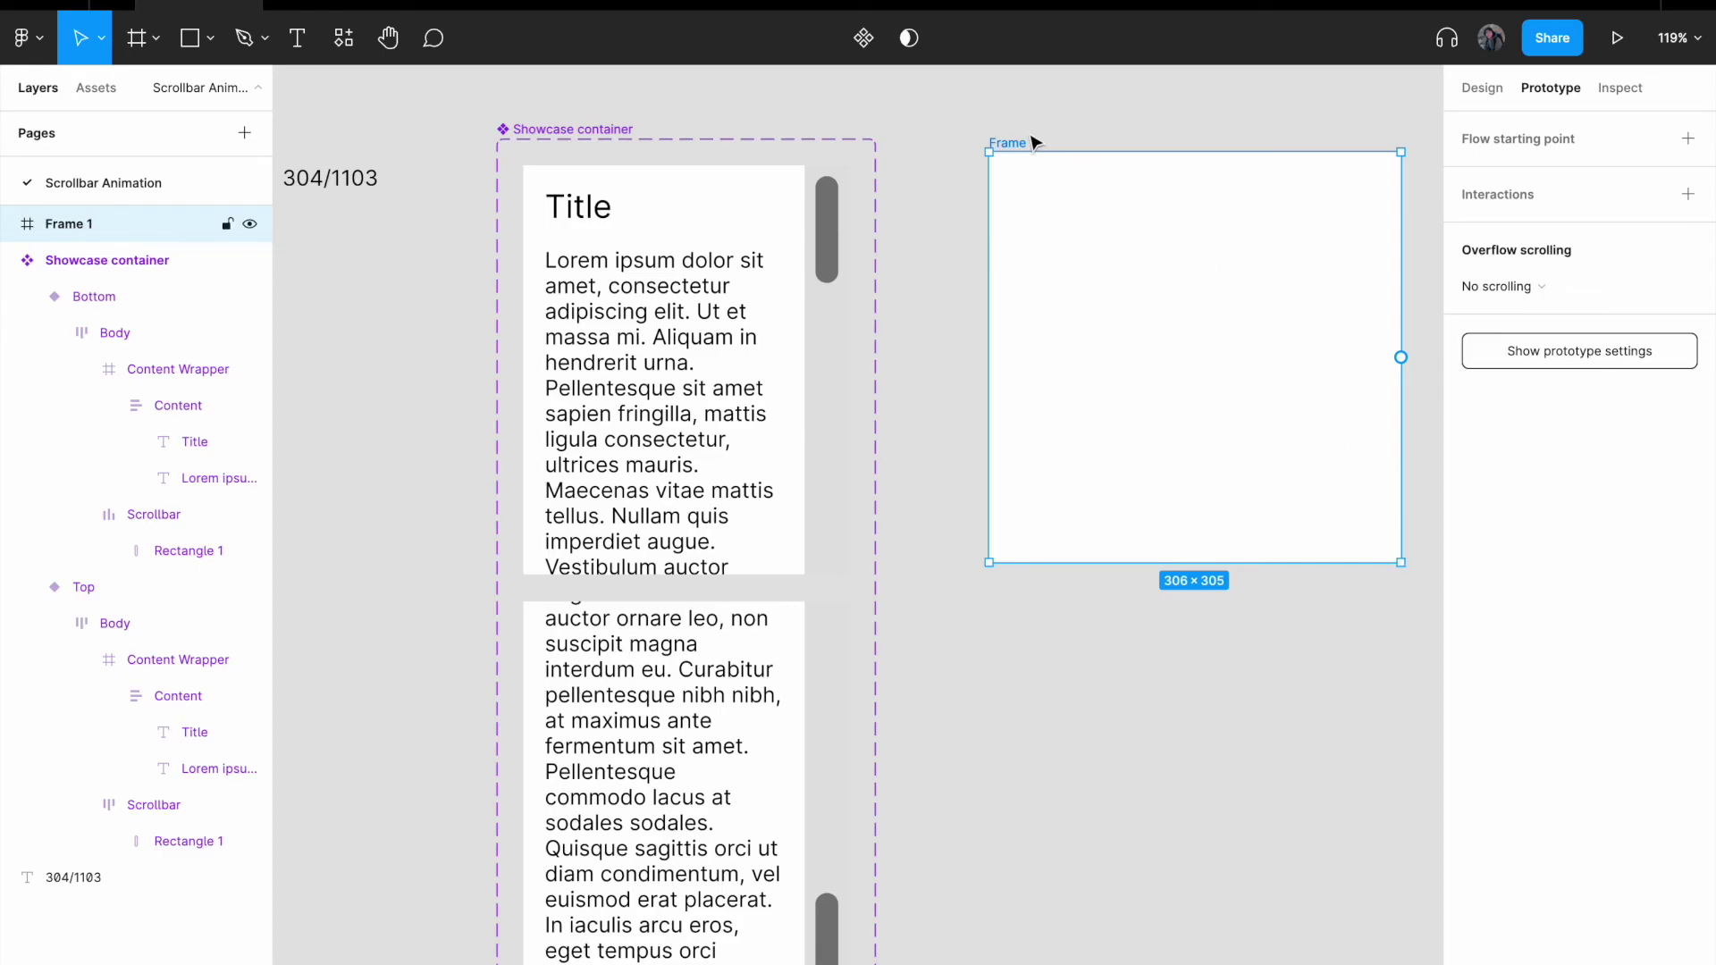
pyautogui.press('Delete')
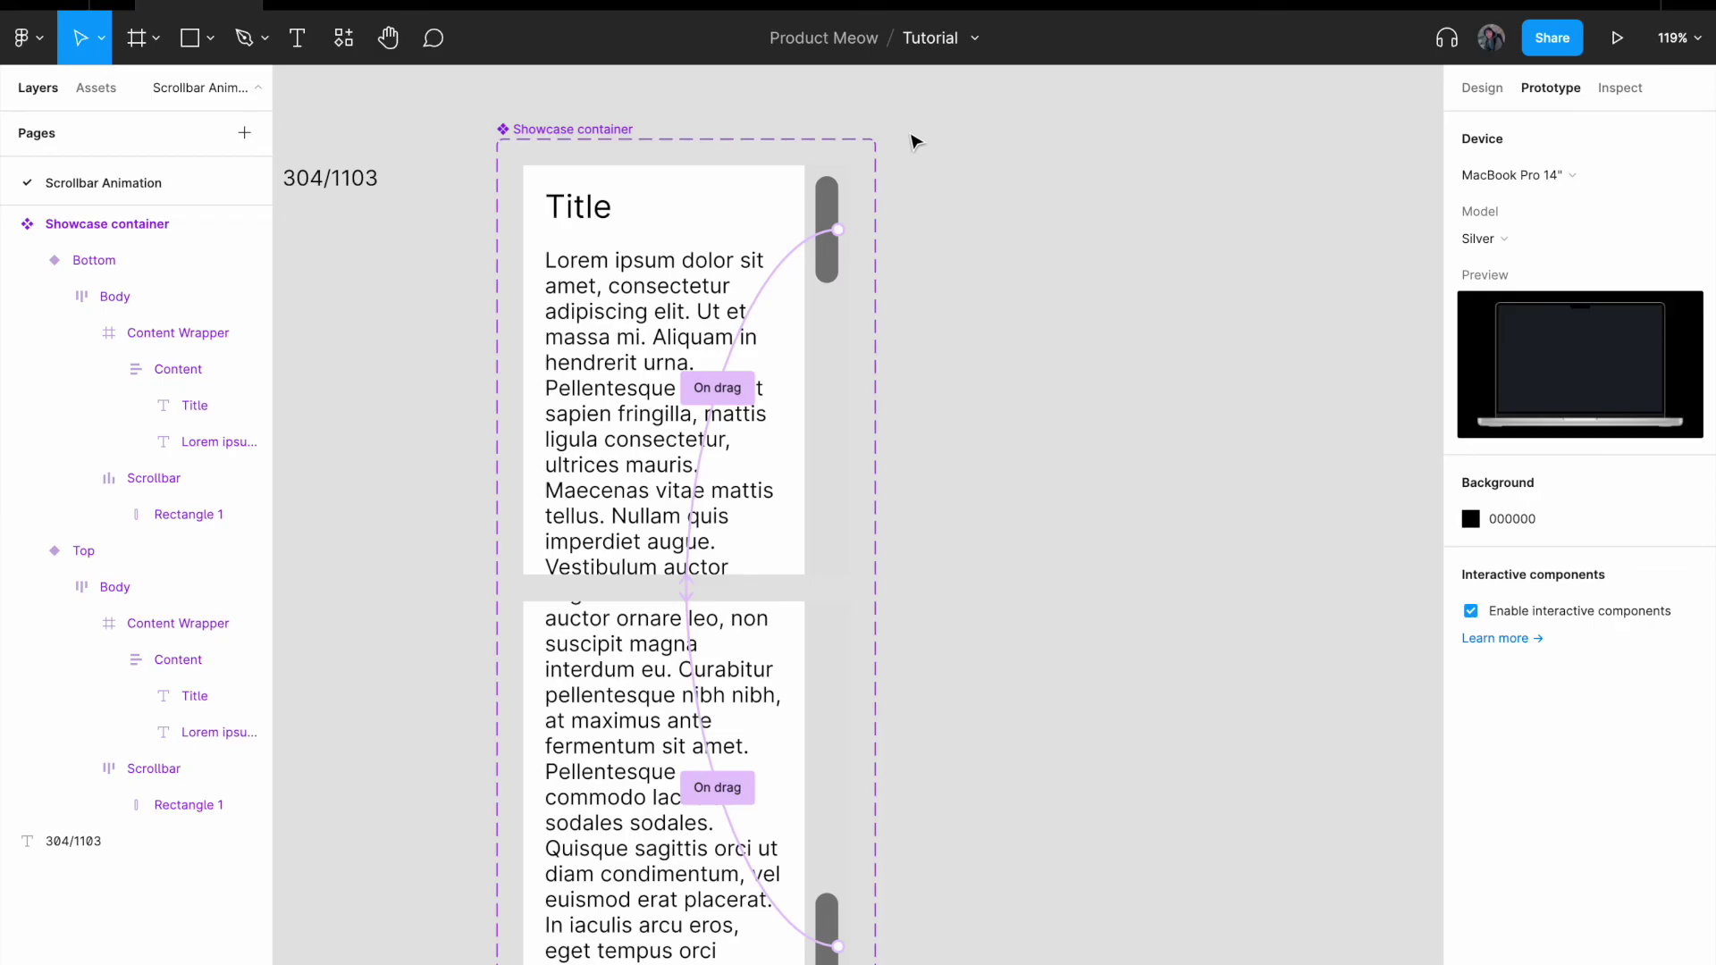
# Step: Rename the component set to '_Showcase container'
pyautogui.doubleClick(554, 129)
pyautogui.write('_')
pyautogui.press('Return')
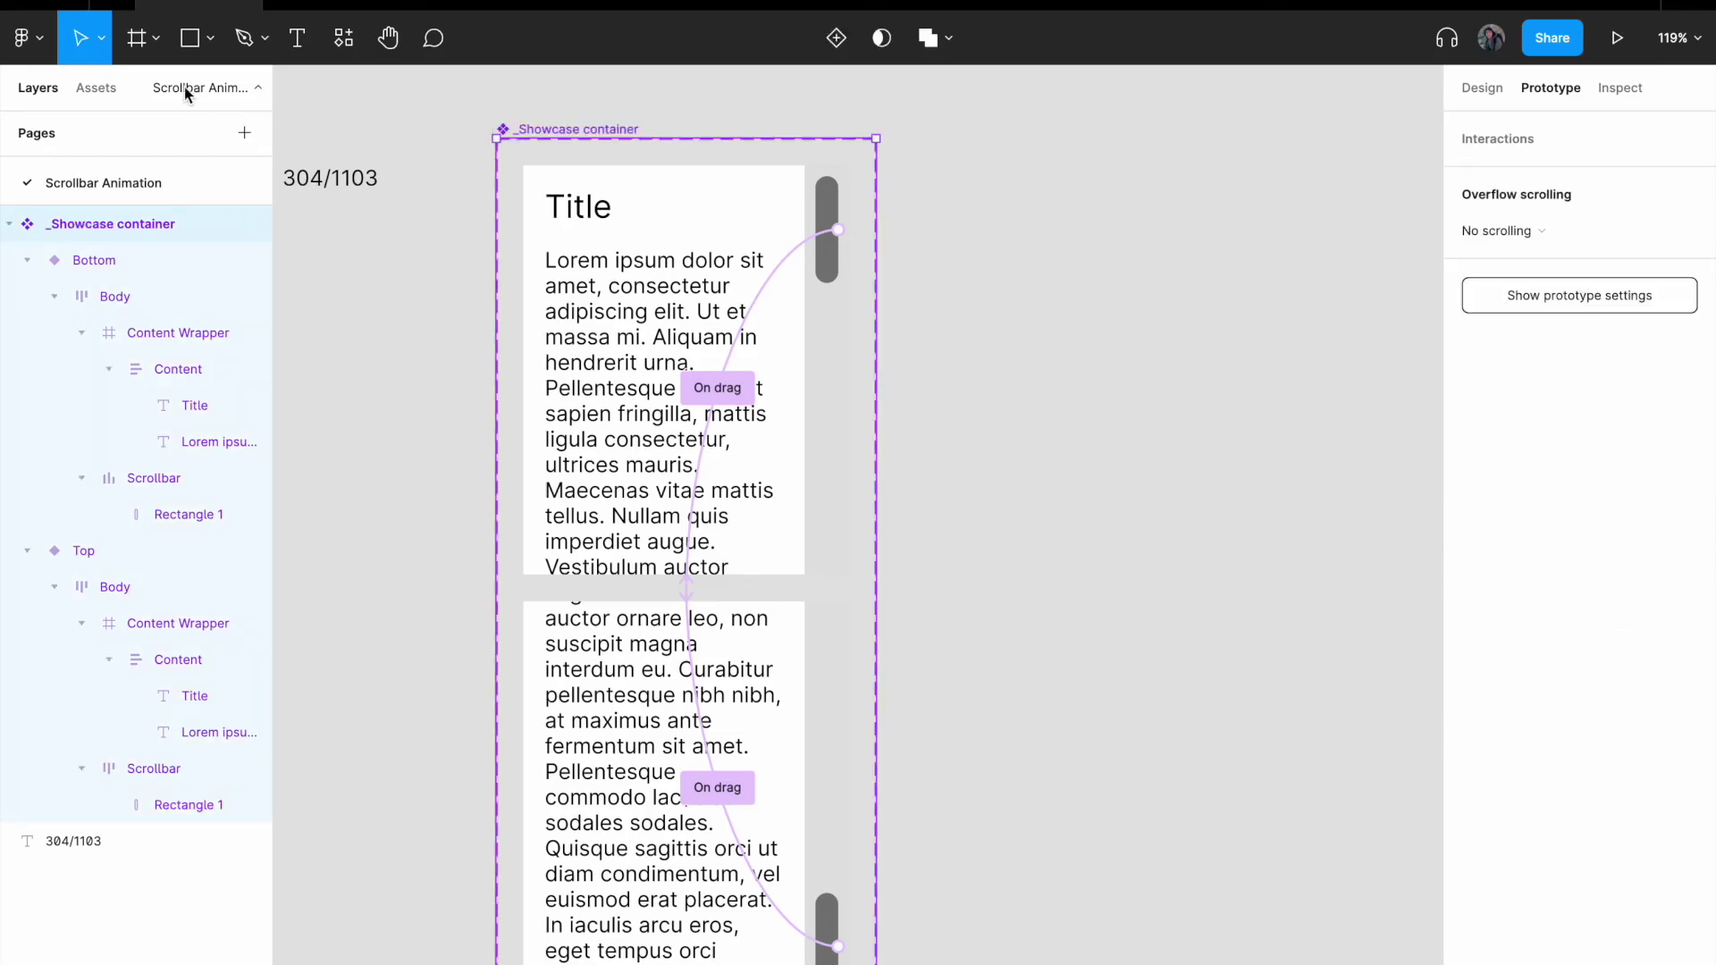
# Step: Search Assets for '_showcase' and place an instance of _Showcase container on the canvas
pyautogui.click(98, 89)
pyautogui.write('_showcase')
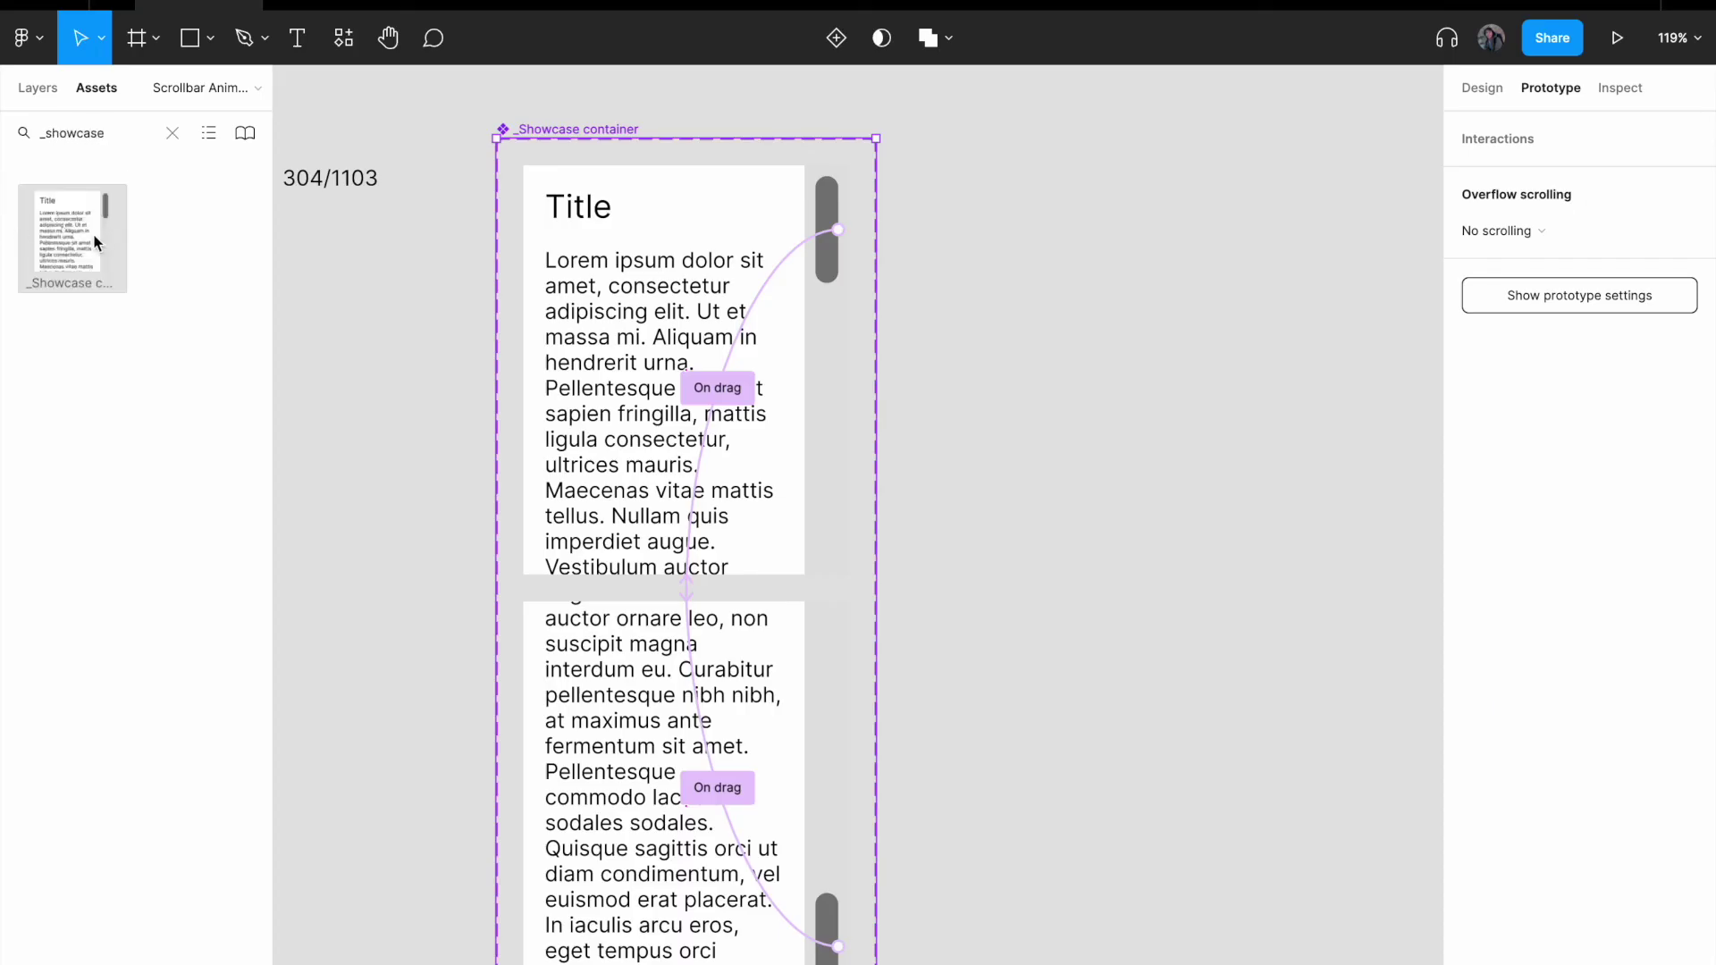
pyautogui.moveTo(96, 239); pyautogui.dragTo(1125, 318)
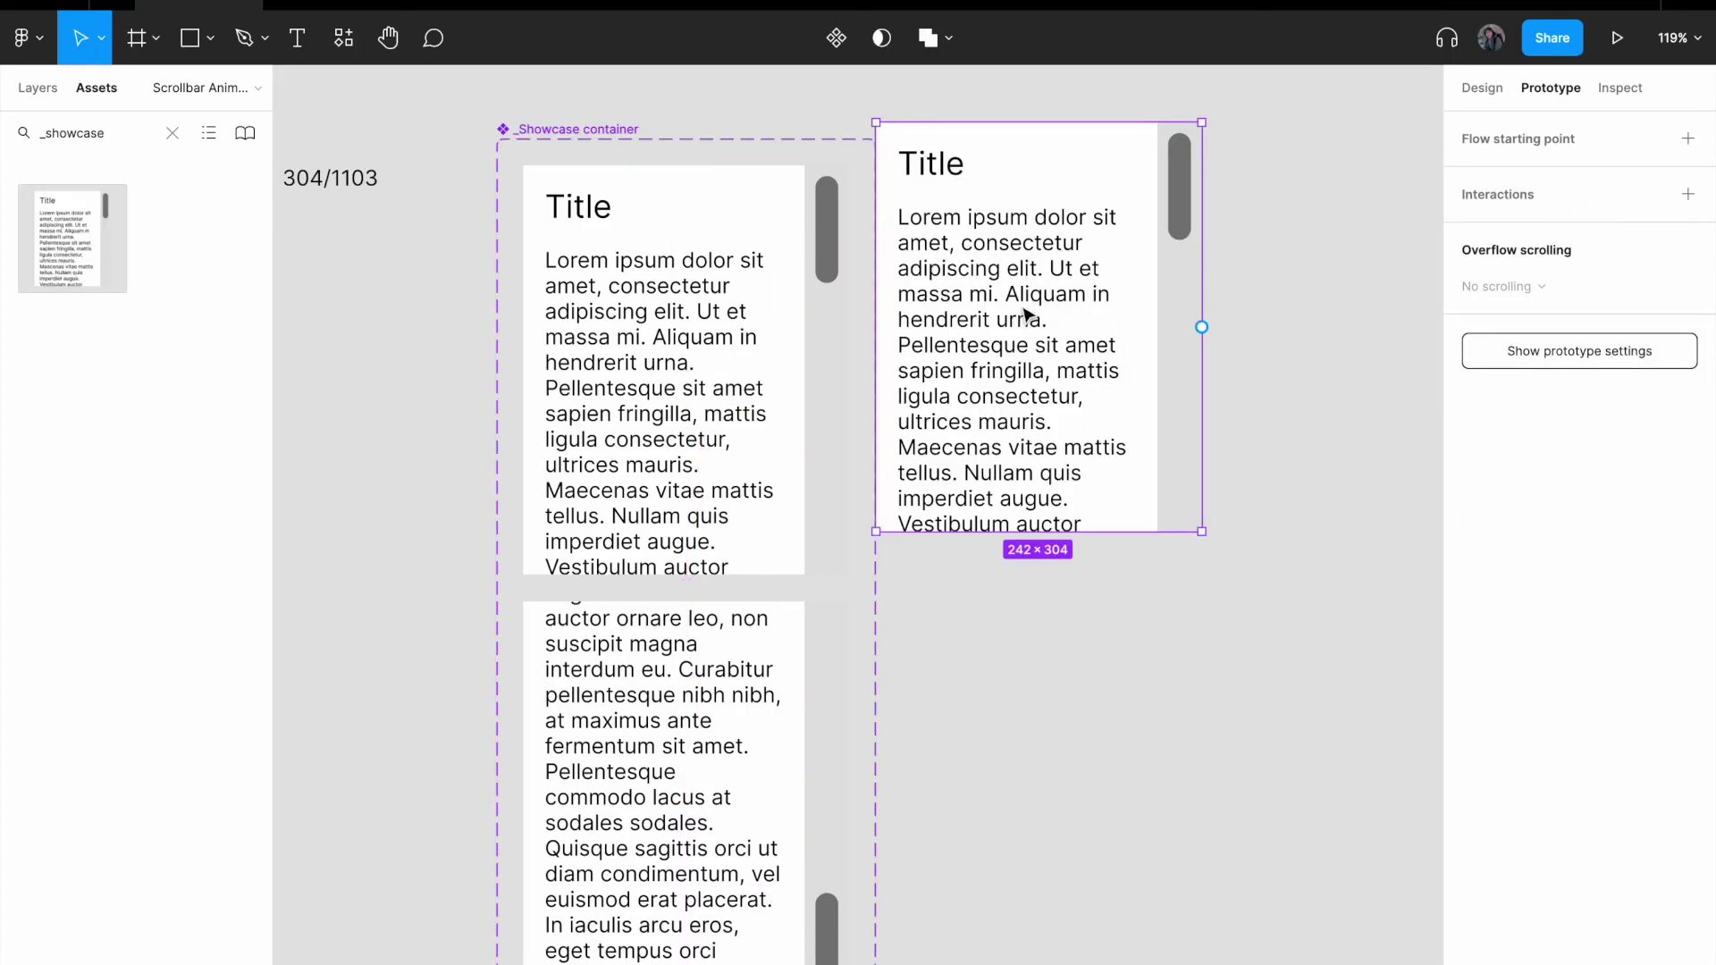
# Step: Make the instance a flow starting point named 'Start here', reposition it, and present it
pyautogui.click(1555, 143)
pyautogui.doubleClick(947, 176)
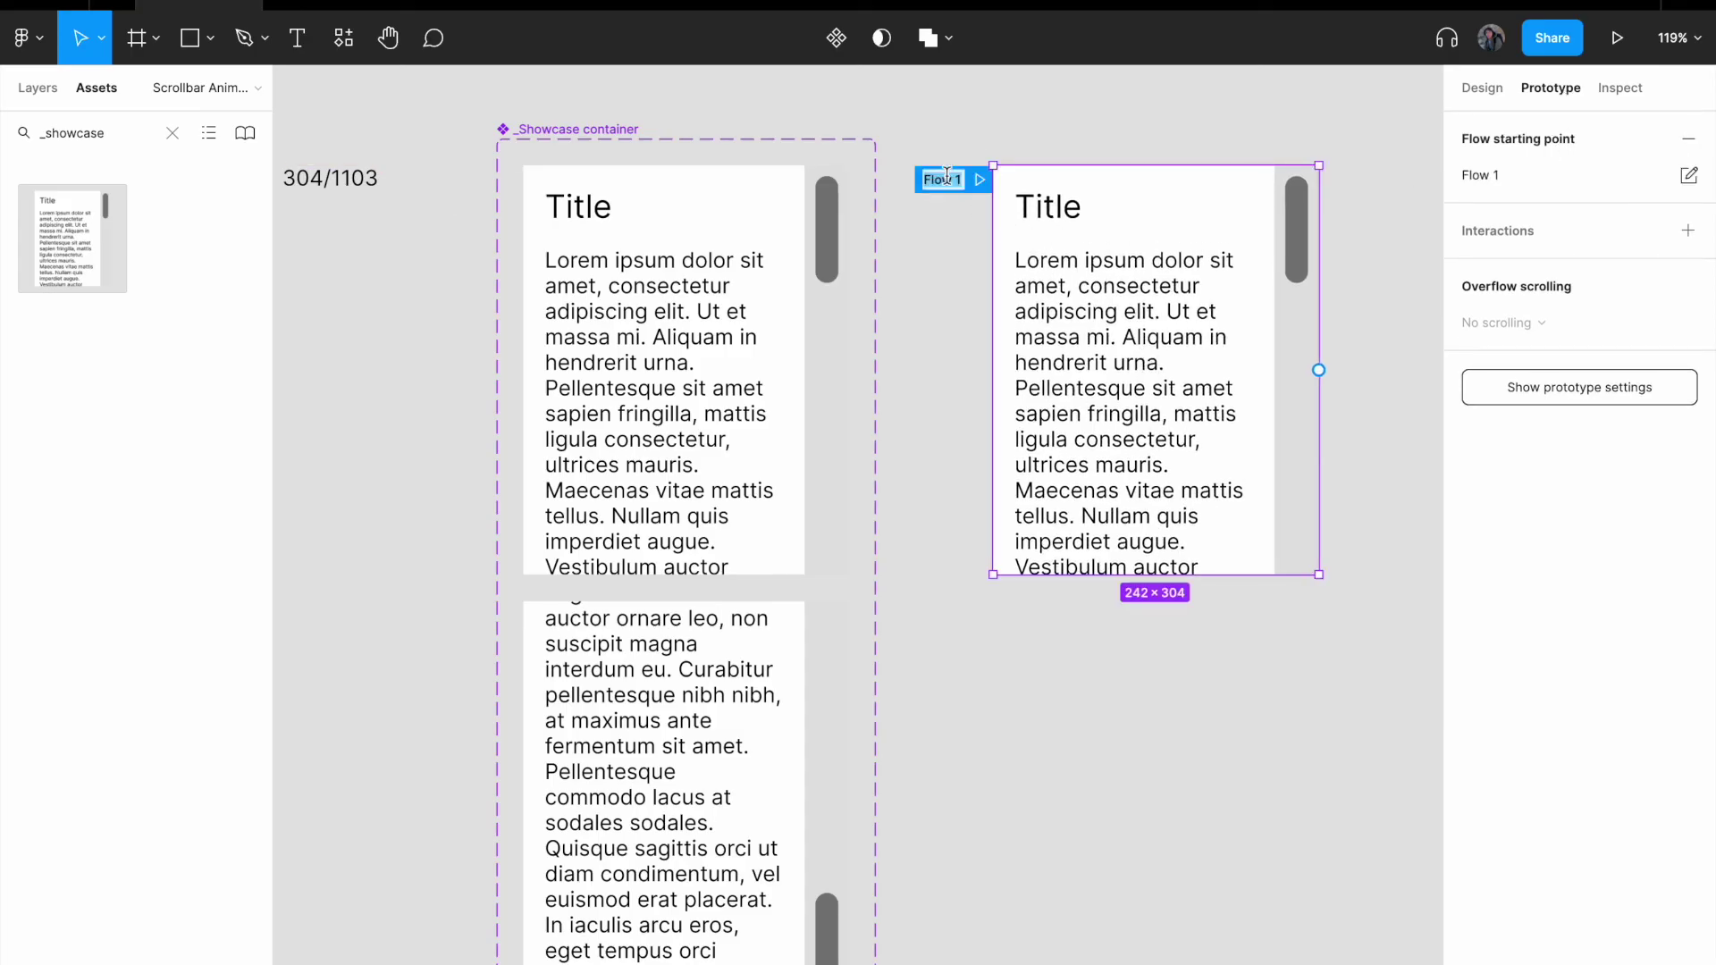
pyautogui.write('Start here')
pyautogui.press('Return')
pyautogui.moveTo(1073, 231); pyautogui.dragTo(1128, 193)
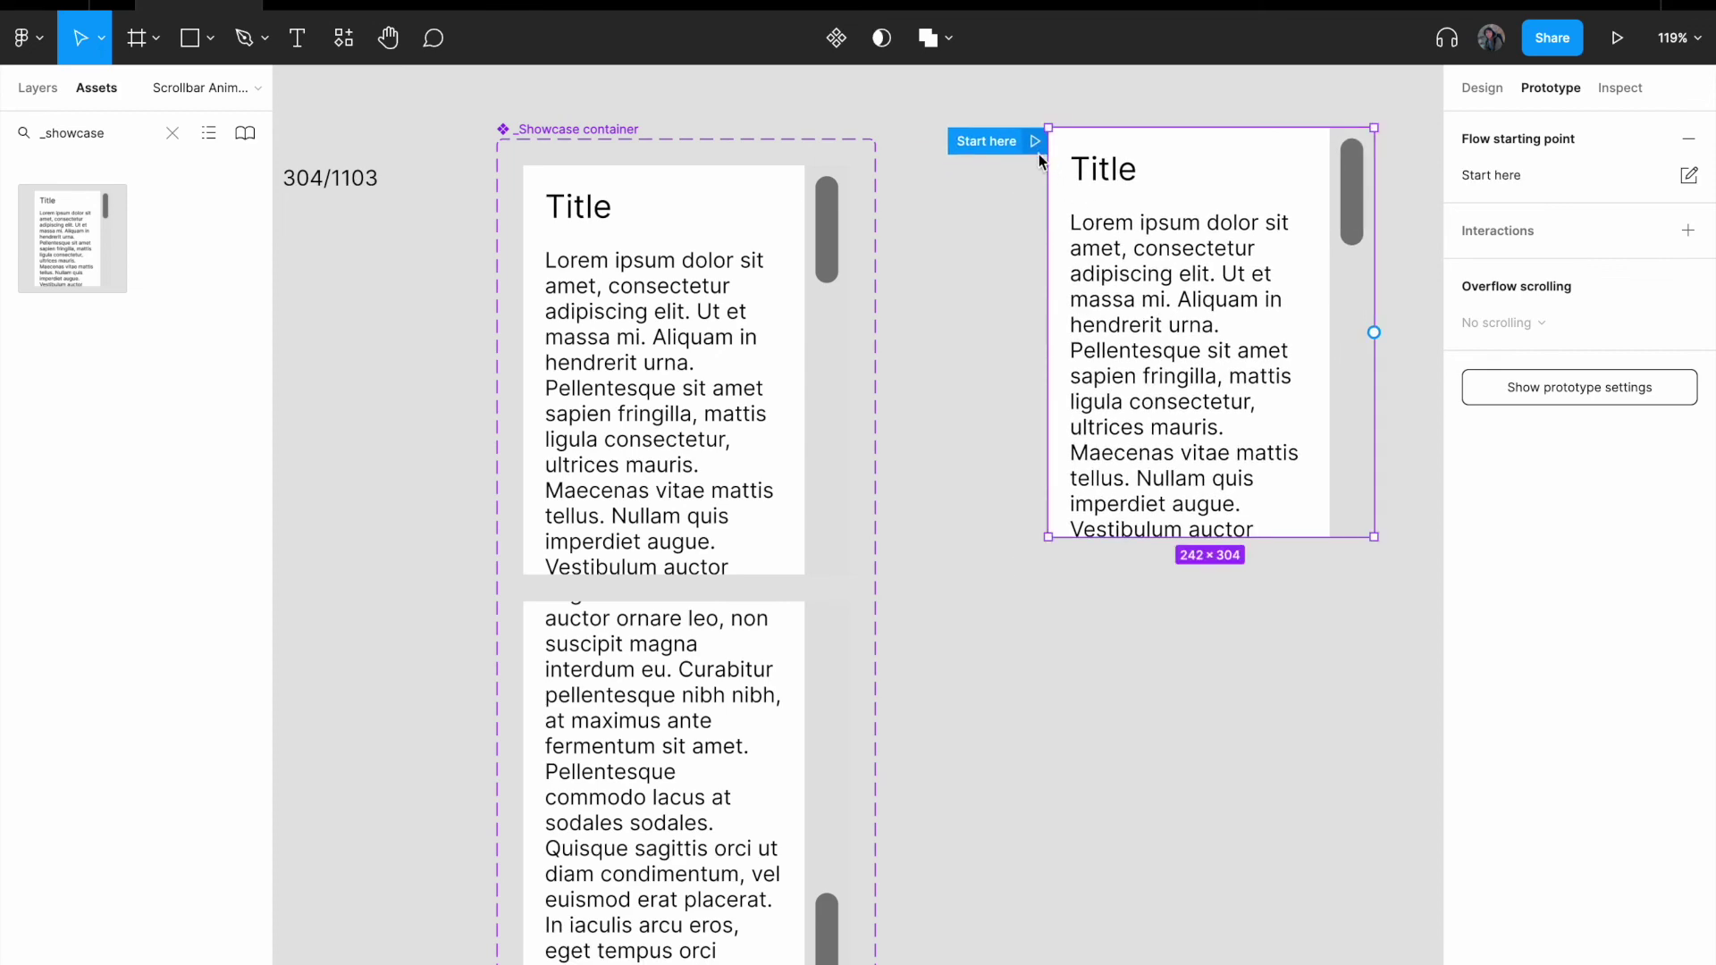
pyautogui.click(1035, 145)
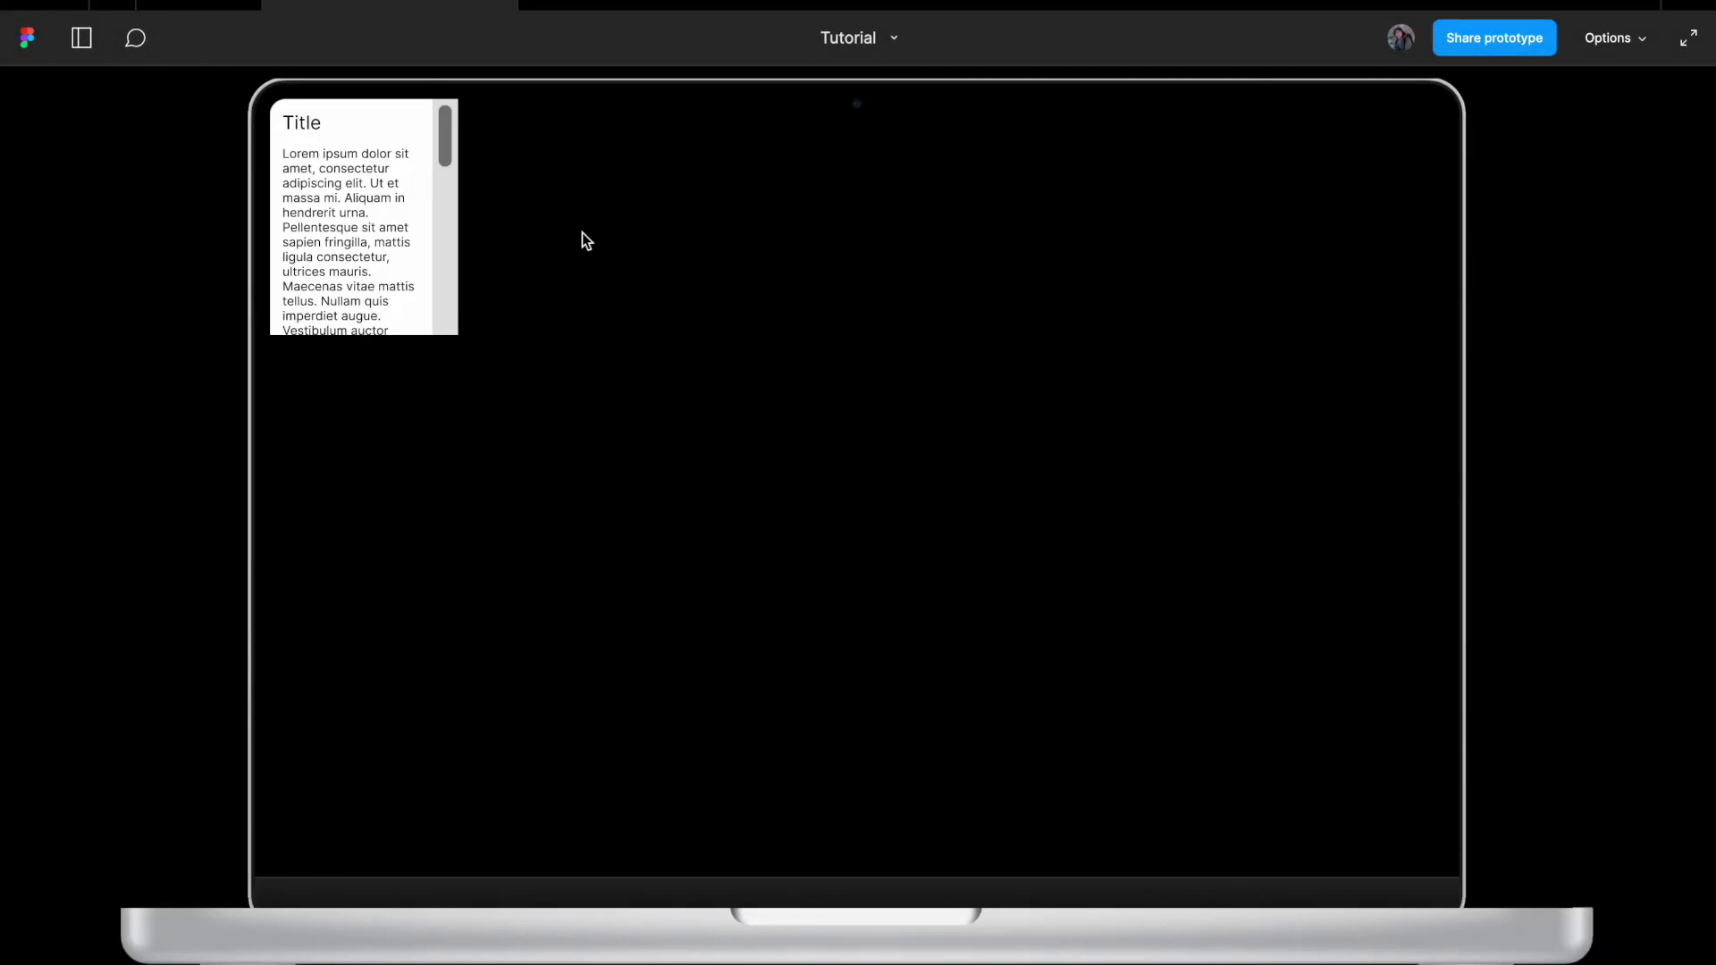
# Step: Check the prototype viewer's Options, then go back to the design file in the editor
pyautogui.moveTo(1624, 89)
pyautogui.click(1624, 38)
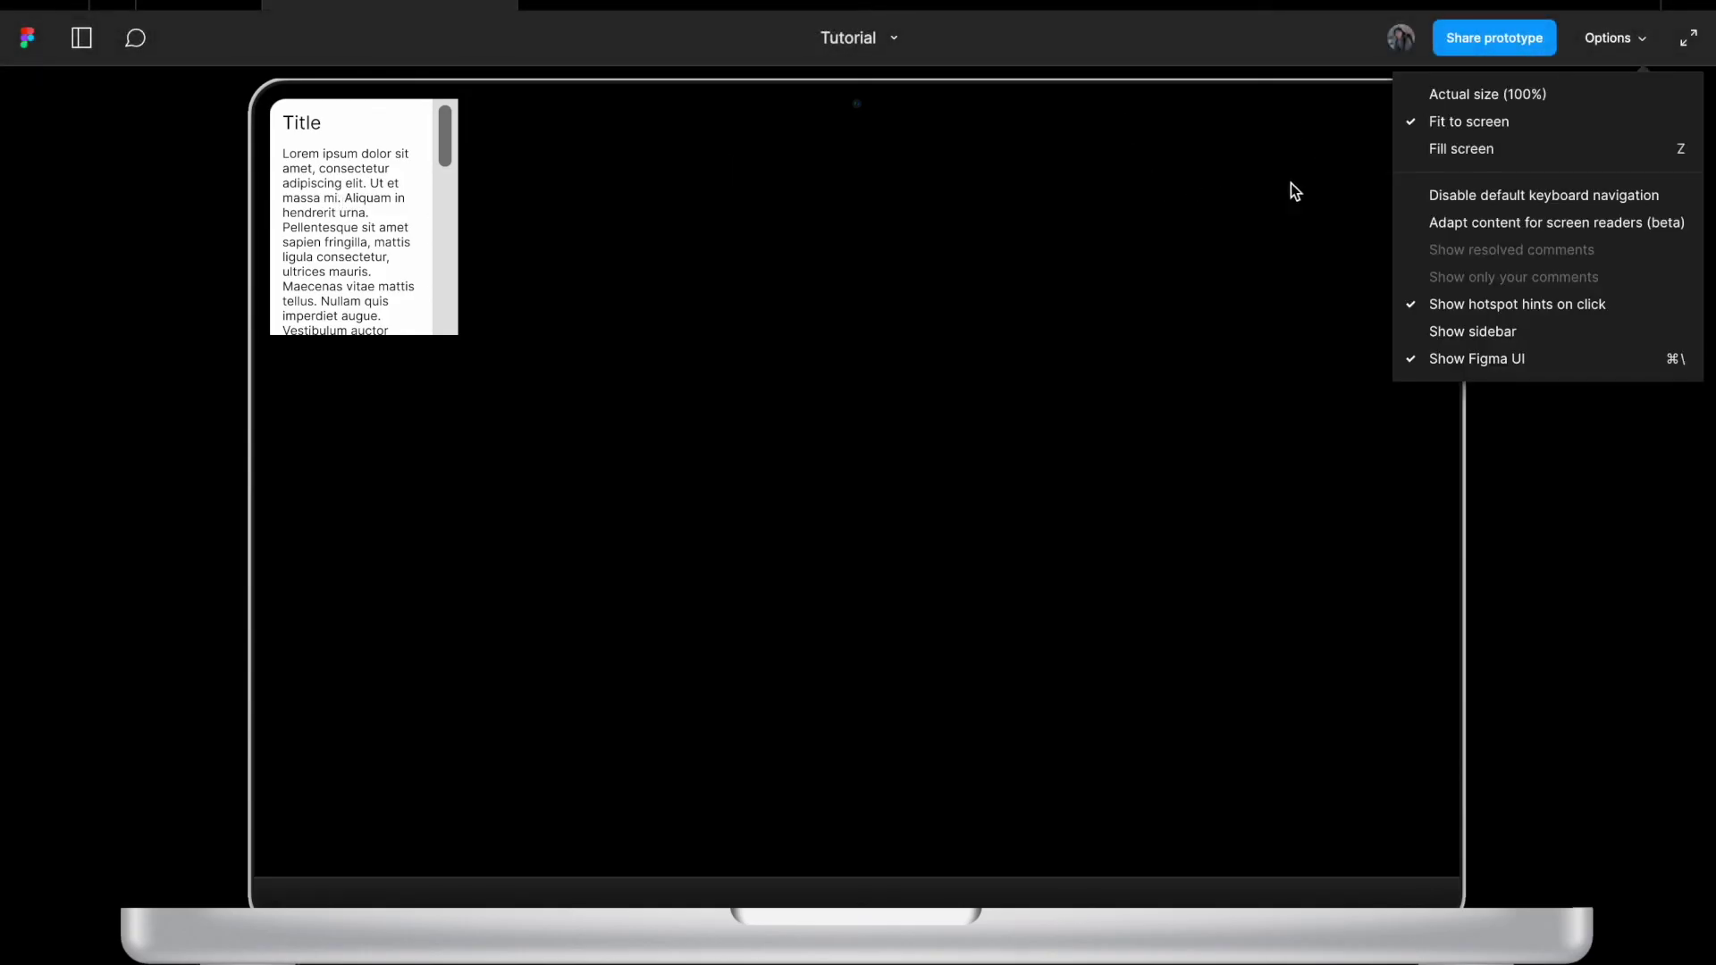
pyautogui.click(198, 5)
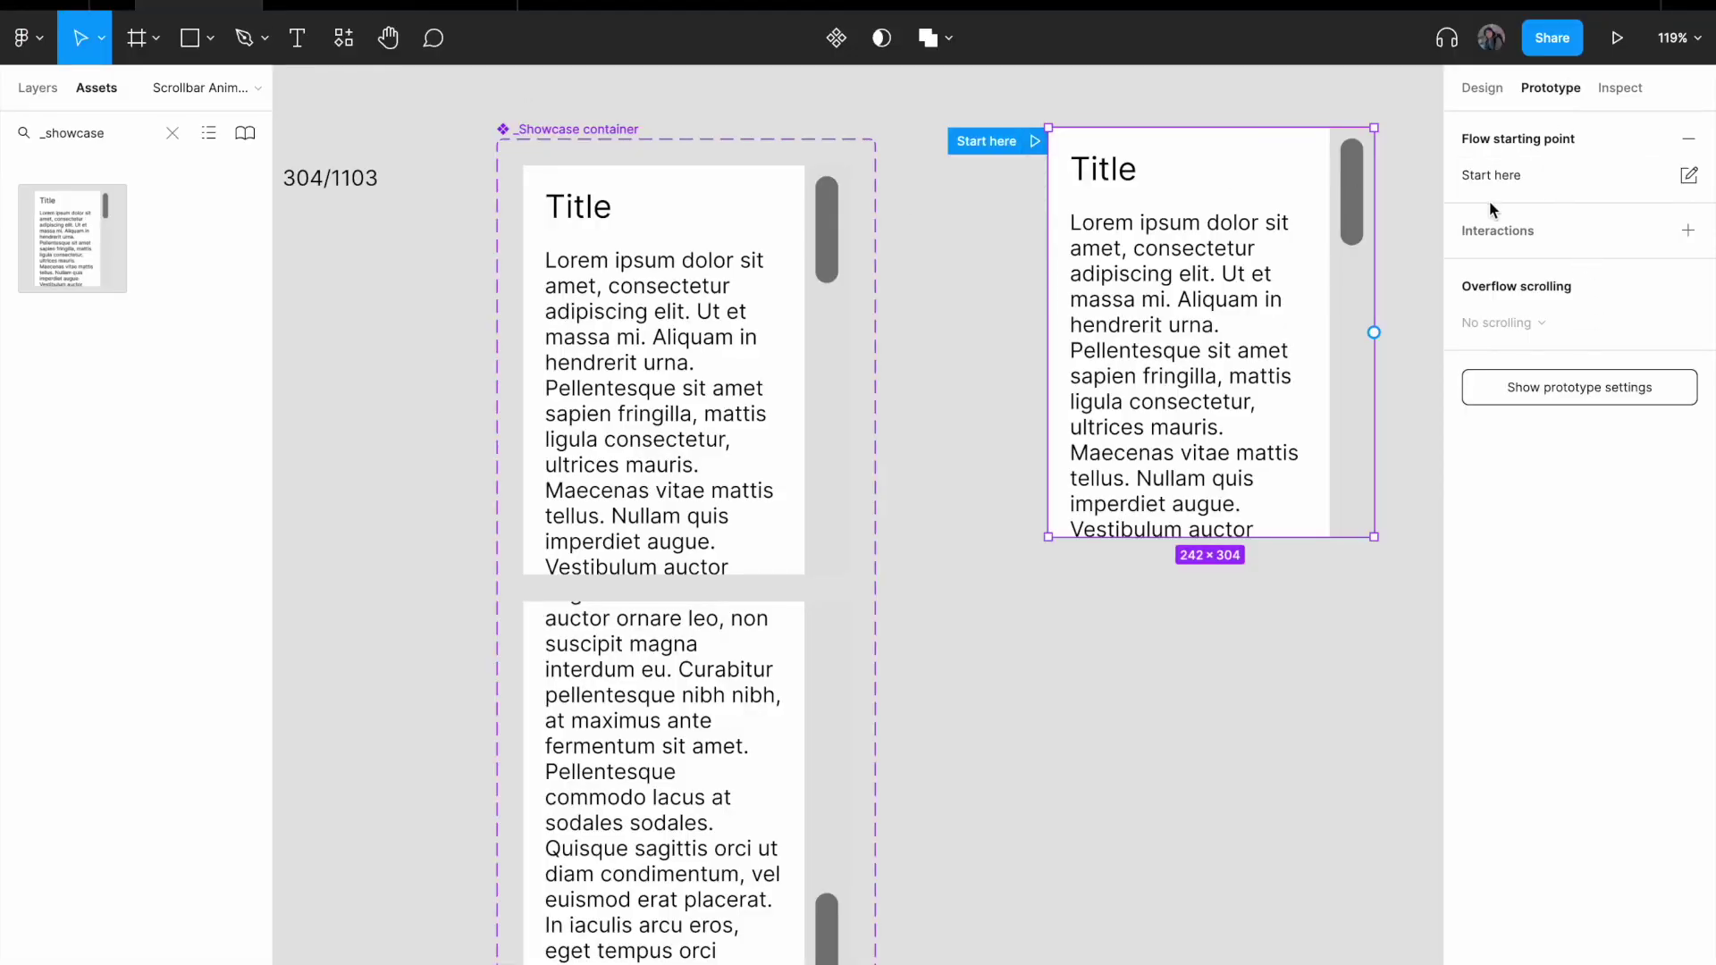
# Step: Set the prototype device to Custom size 1512 × 982 and return to the running prototype
pyautogui.click(1566, 384)
pyautogui.click(1554, 174)
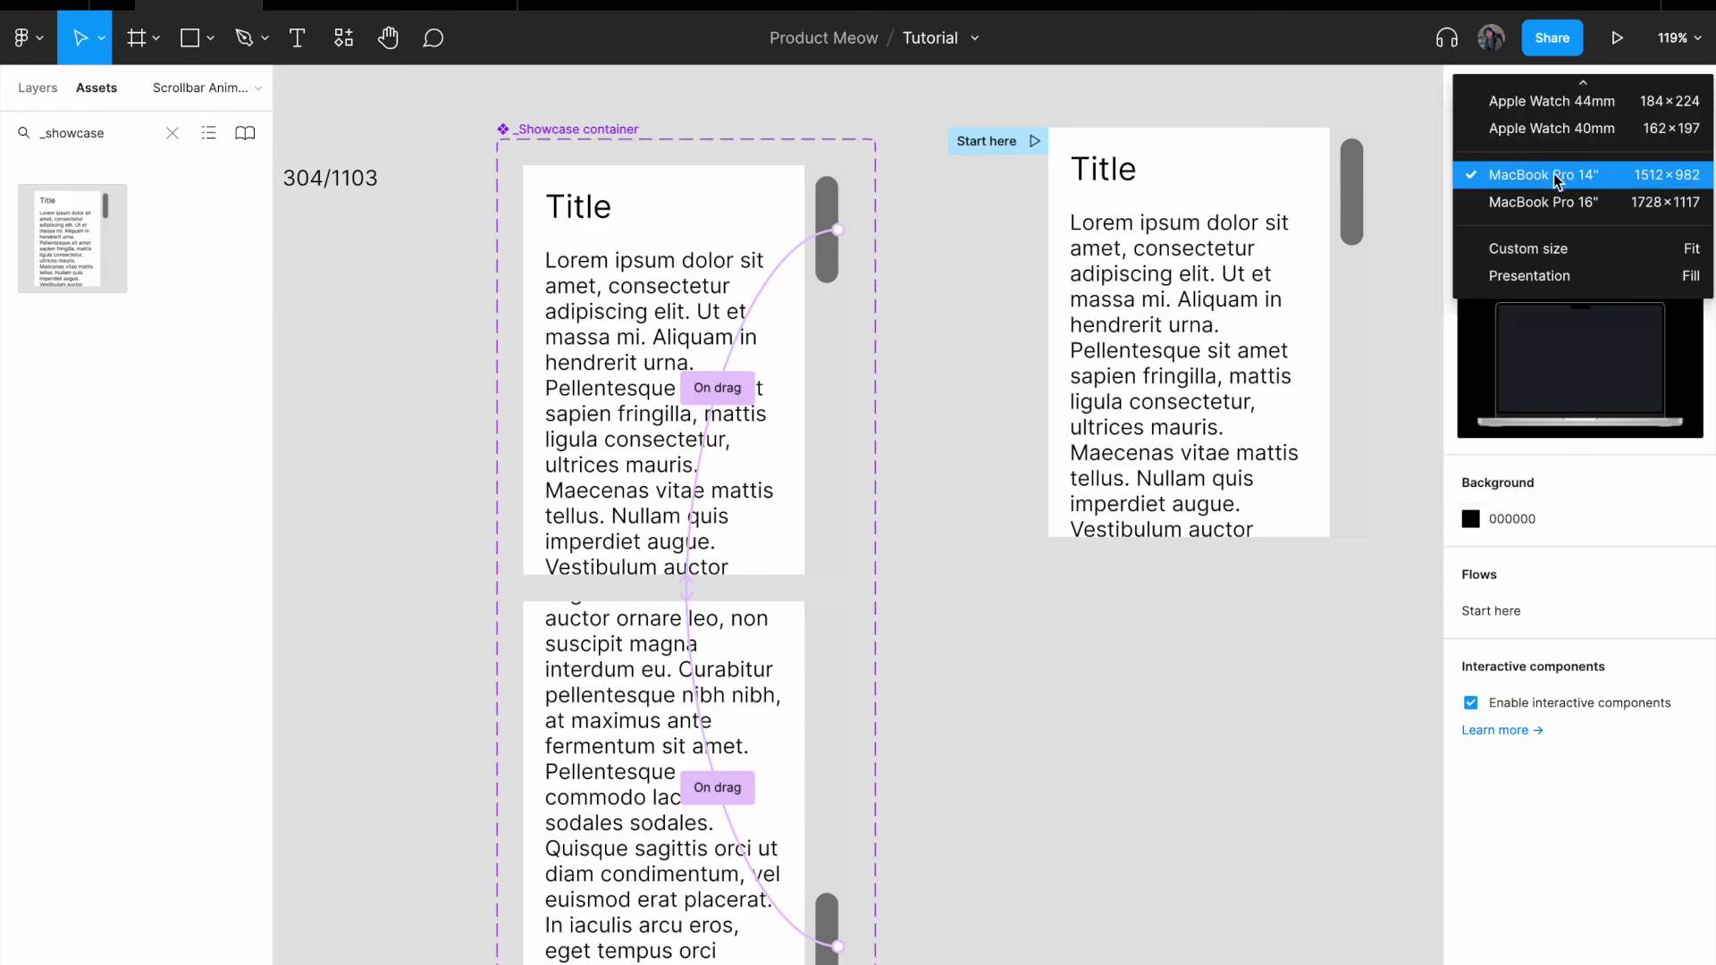
pyautogui.click(1572, 260)
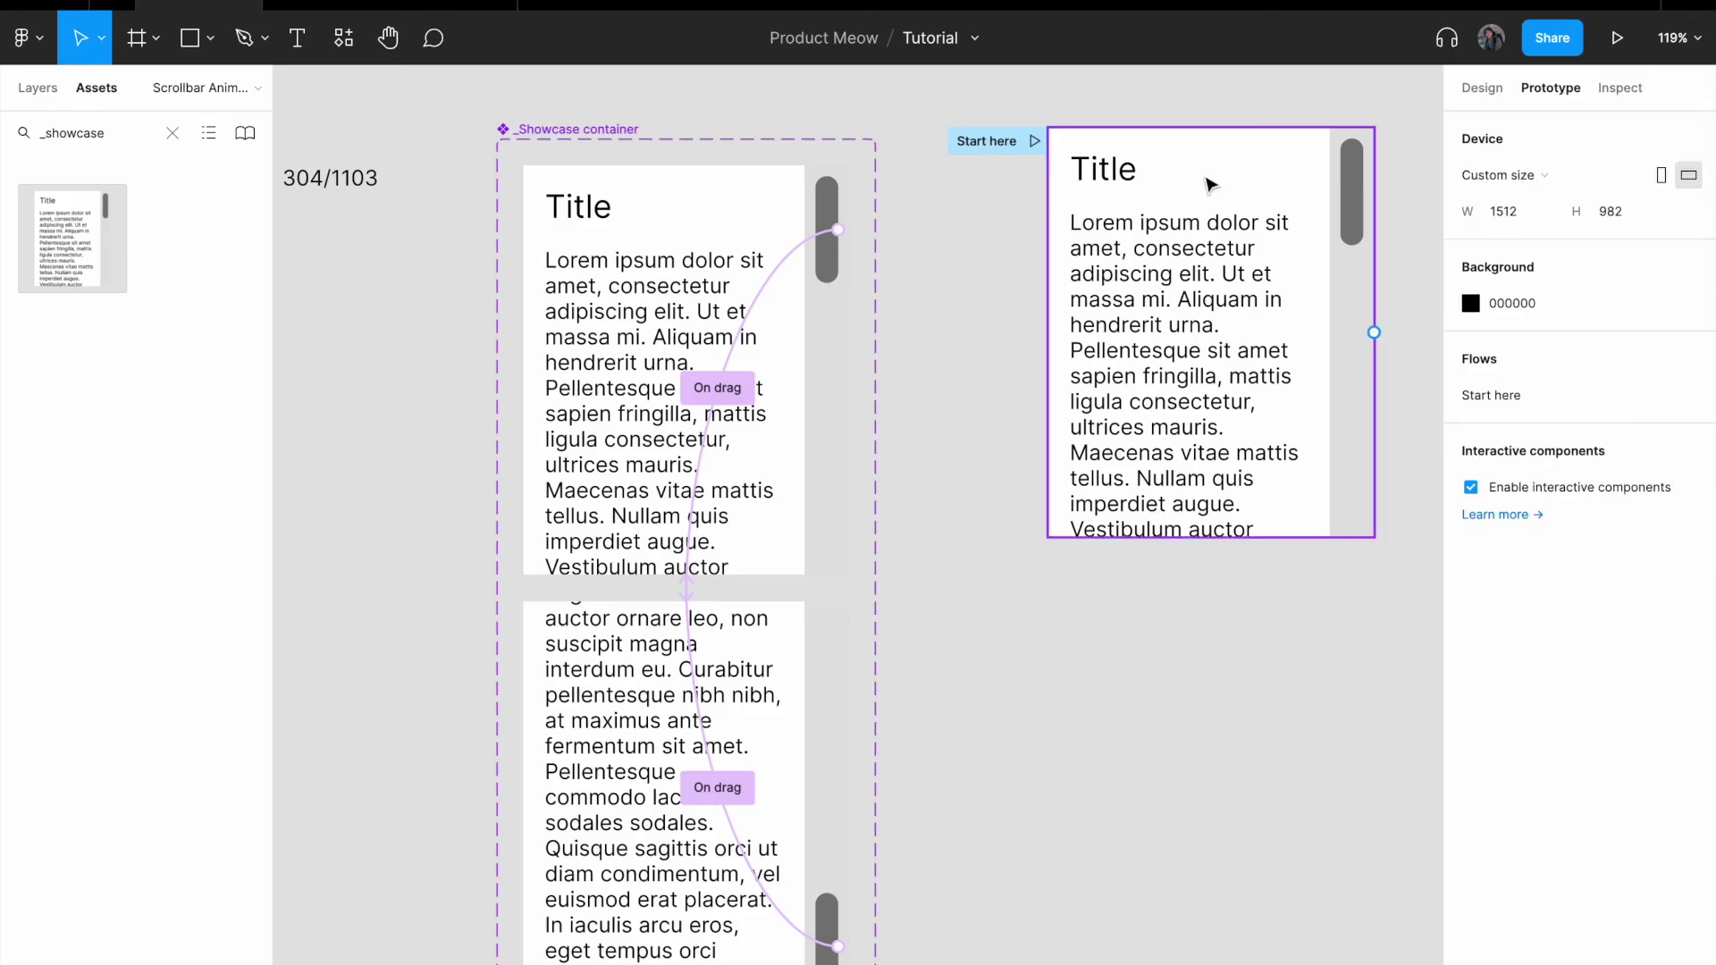
pyautogui.click(391, 5)
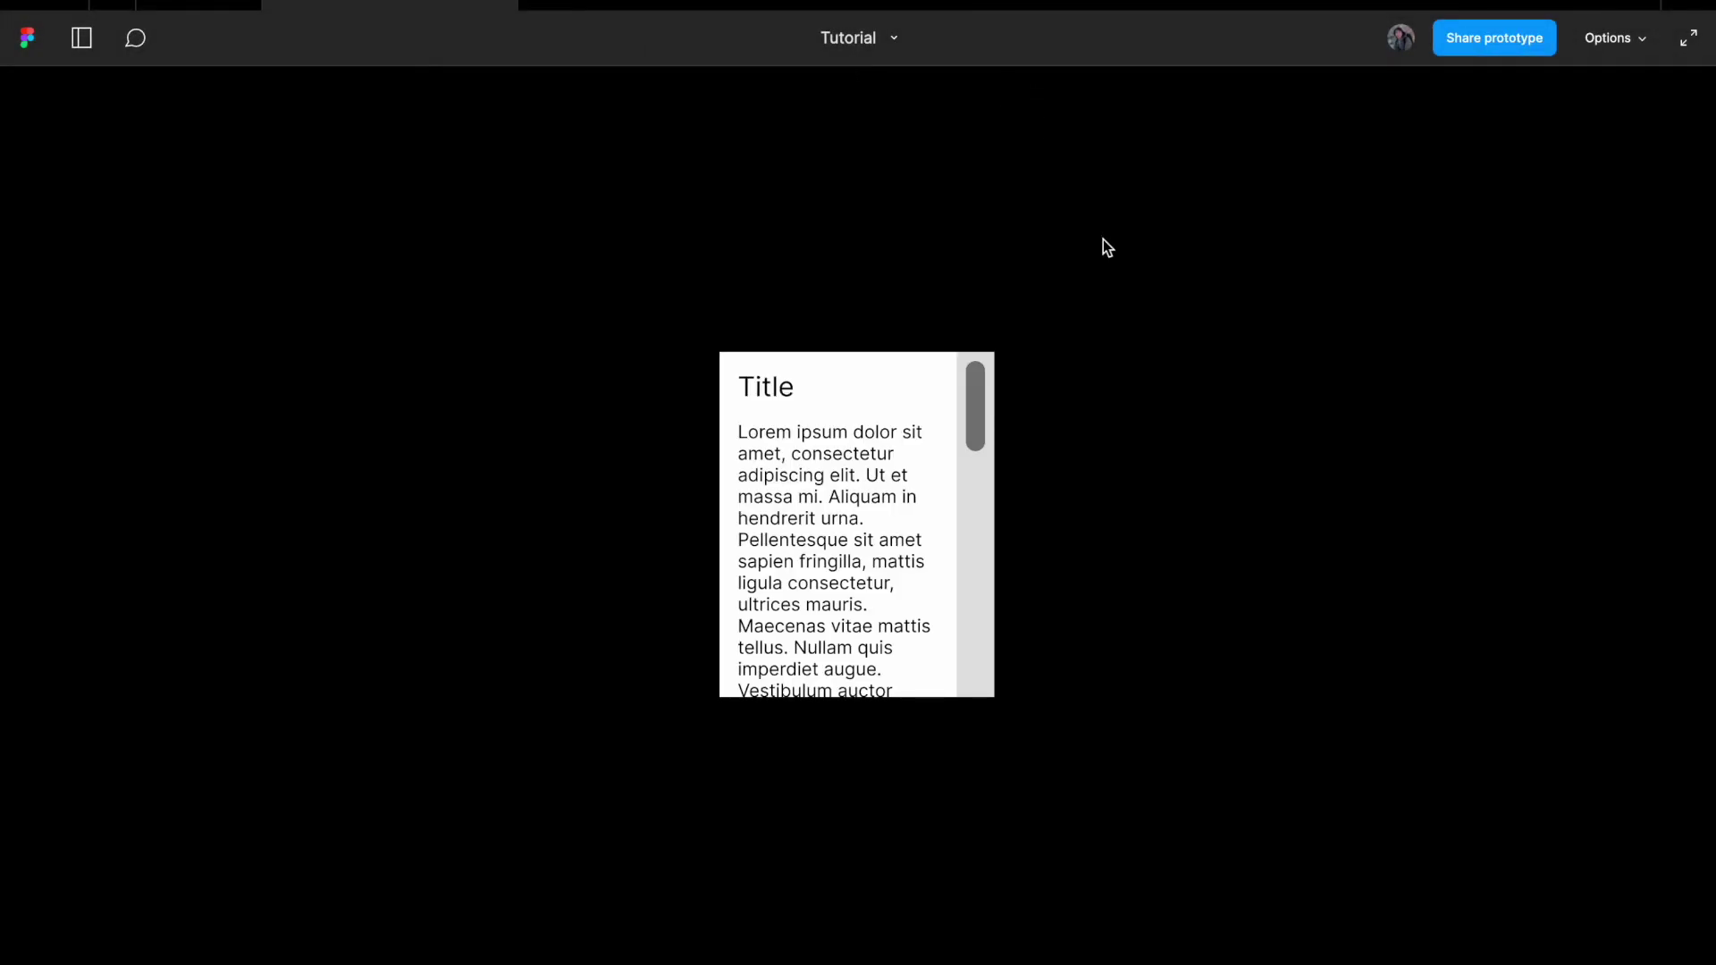
# Step: Fit the prototype preview to the screen and drag the scrollbar thumb to test scrolling
pyautogui.click(1623, 43)
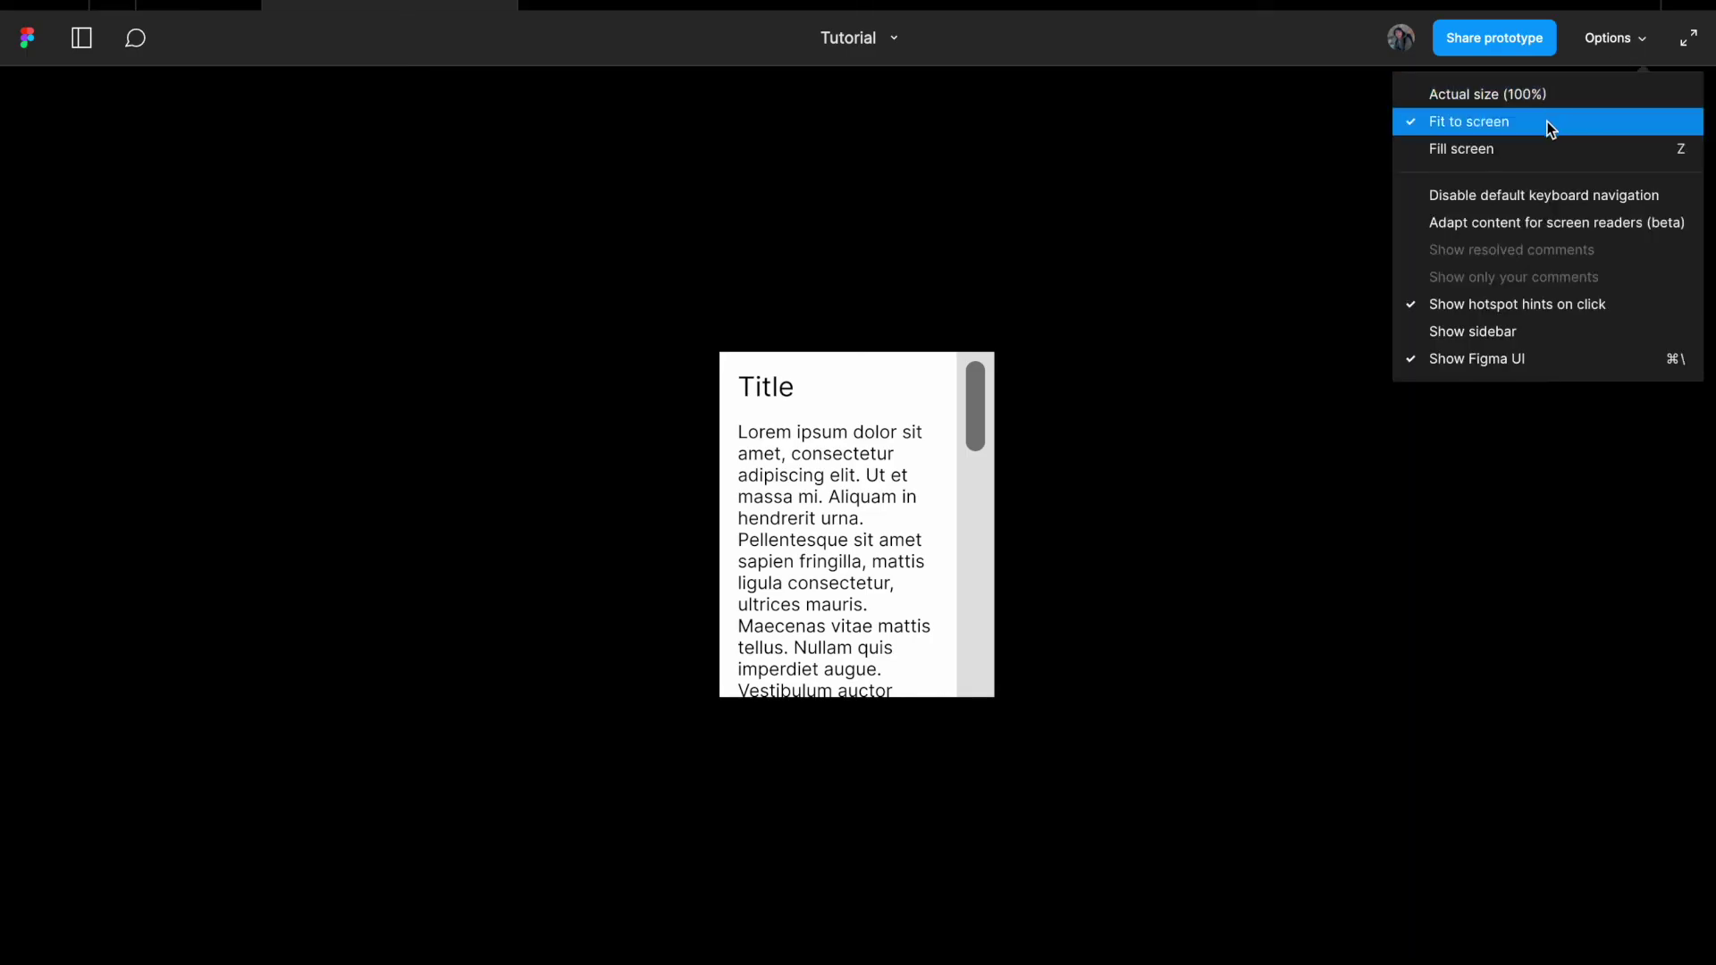
pyautogui.click(1547, 122)
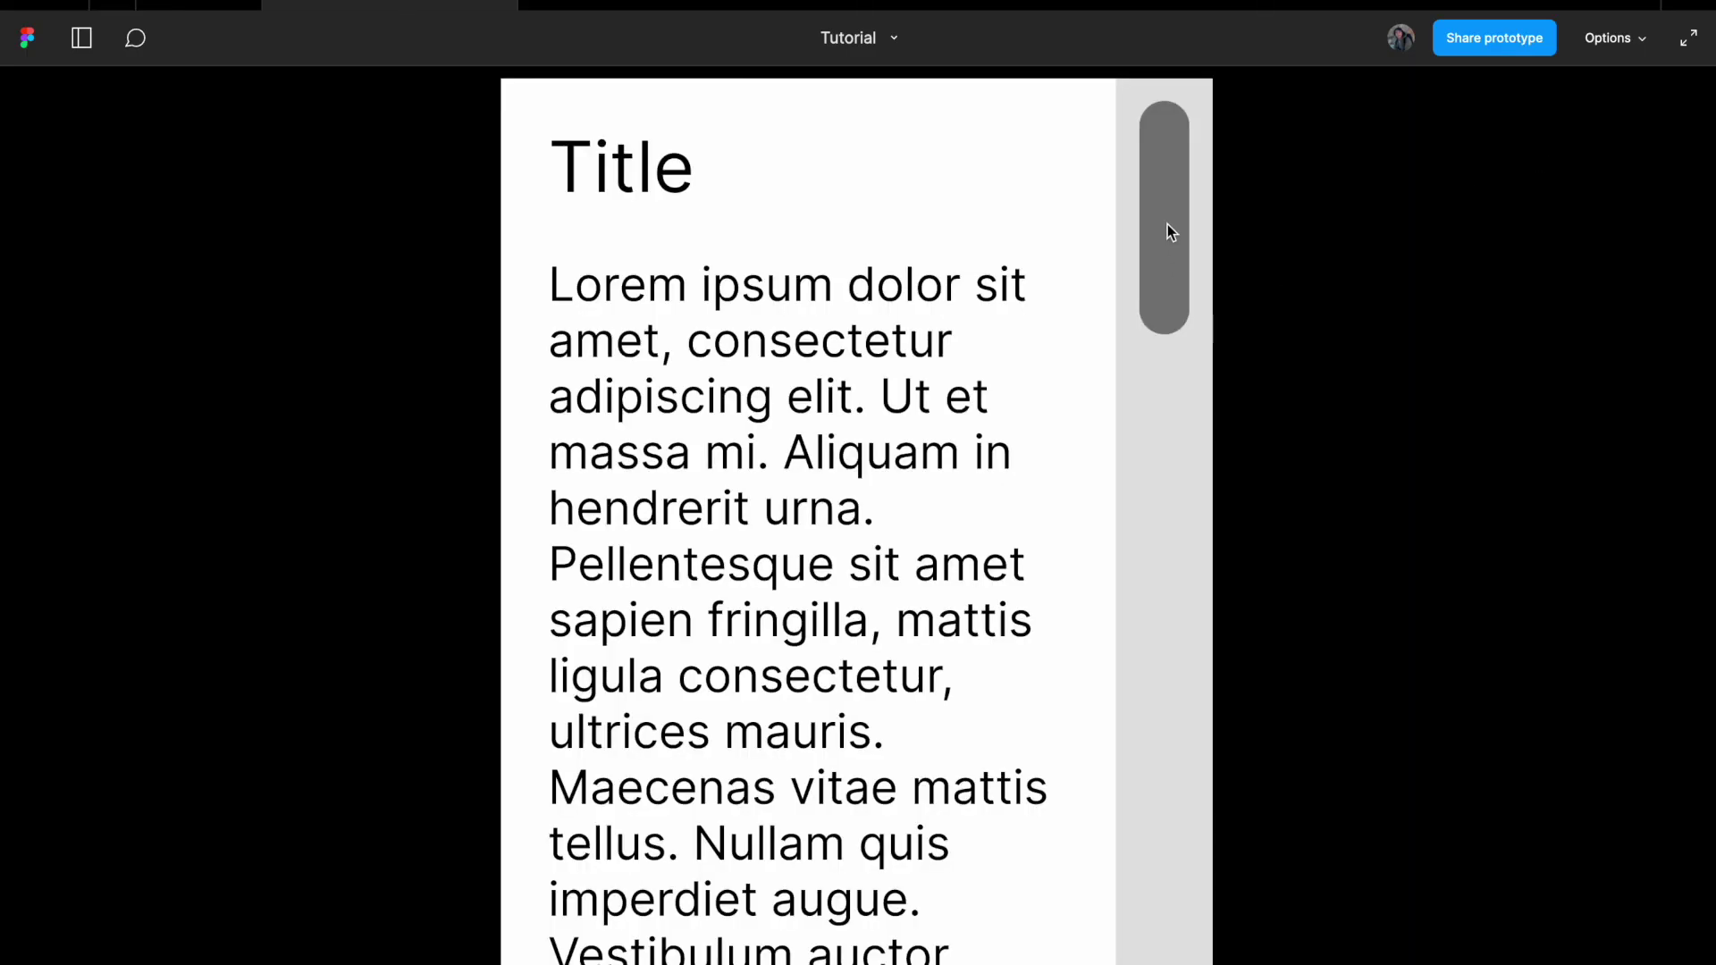
pyautogui.moveTo(1167, 223)
pyautogui.mouseDown()
pyautogui.moveTo(1150, 871)
pyautogui.moveTo(1199, 486)
pyautogui.moveTo(1180, 190)
pyautogui.moveTo(1172, 870)
pyautogui.moveTo(1209, 317)
pyautogui.moveTo(1174, 150)
pyautogui.moveTo(1188, 651)
pyautogui.moveTo(1163, 892)
pyautogui.moveTo(1153, 214)
pyautogui.mouseUp()
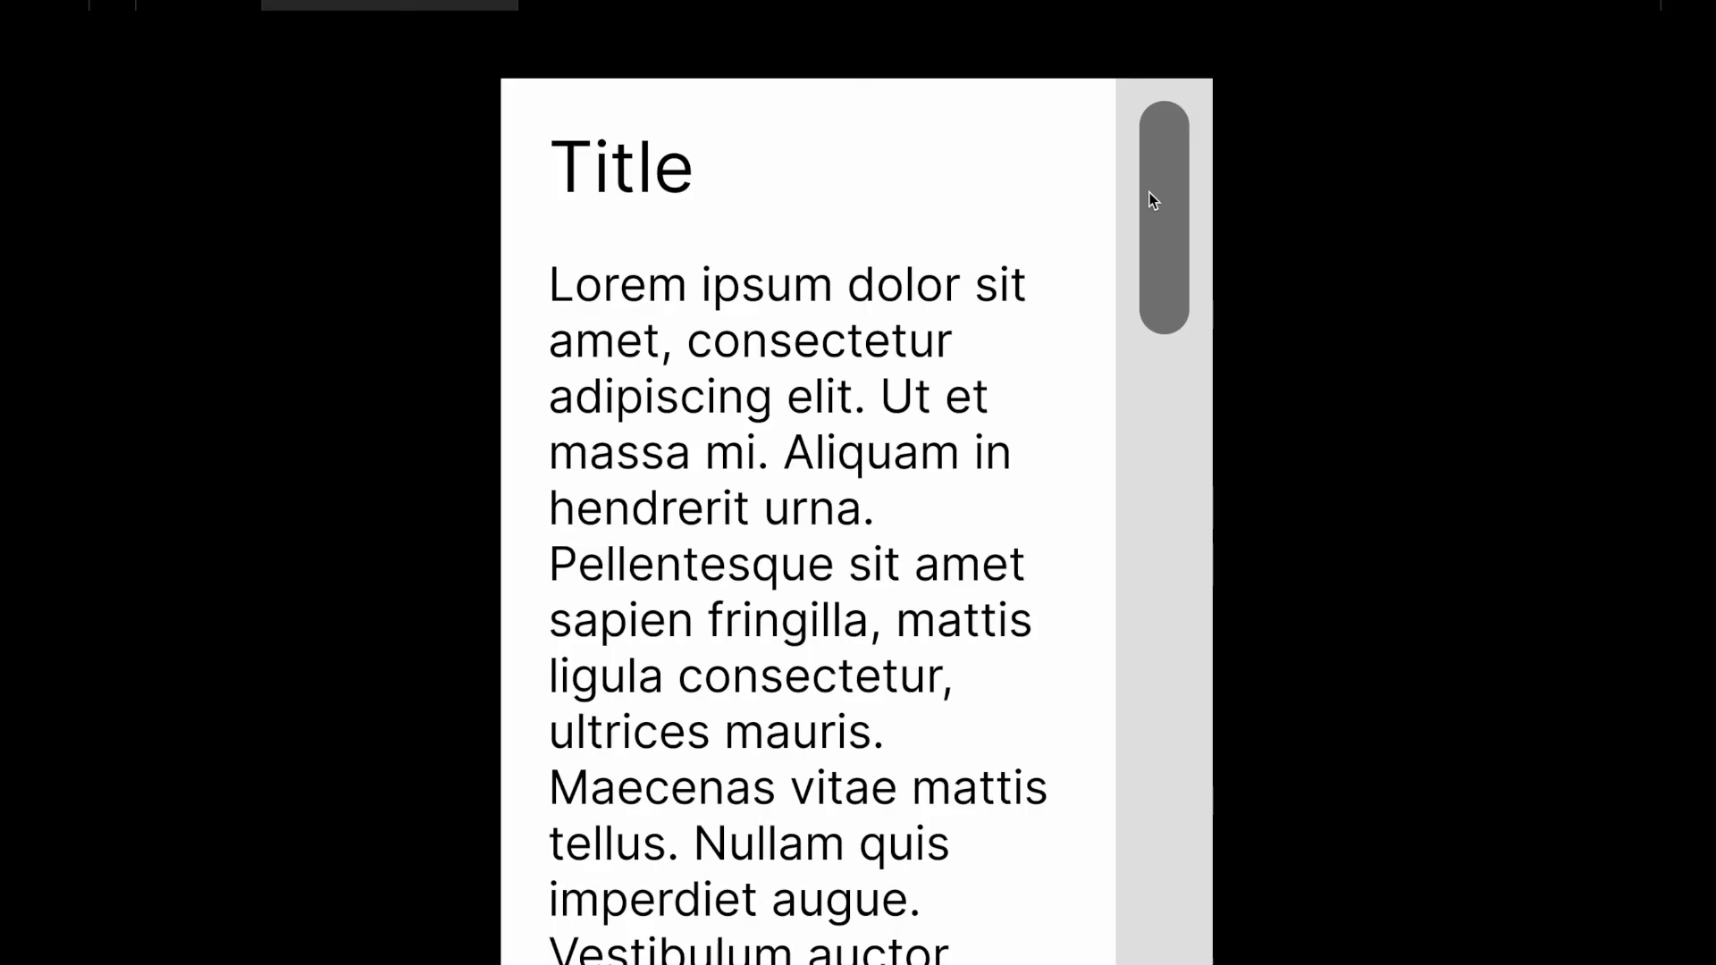
pyautogui.moveTo(982, 27)
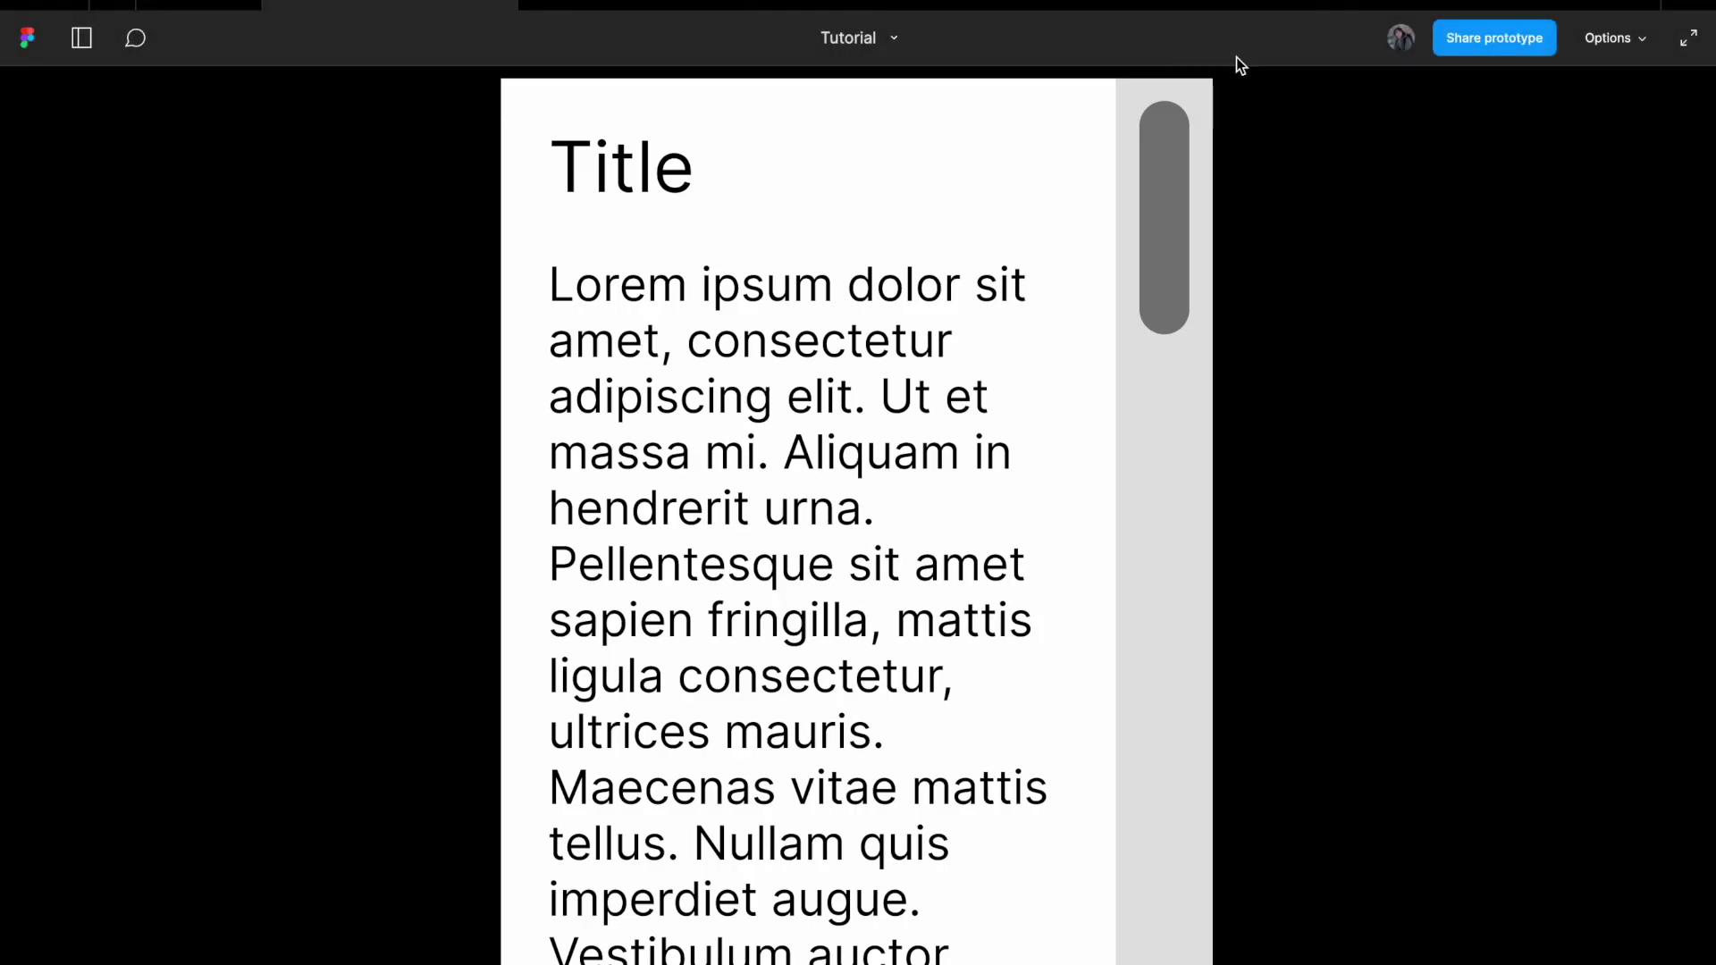